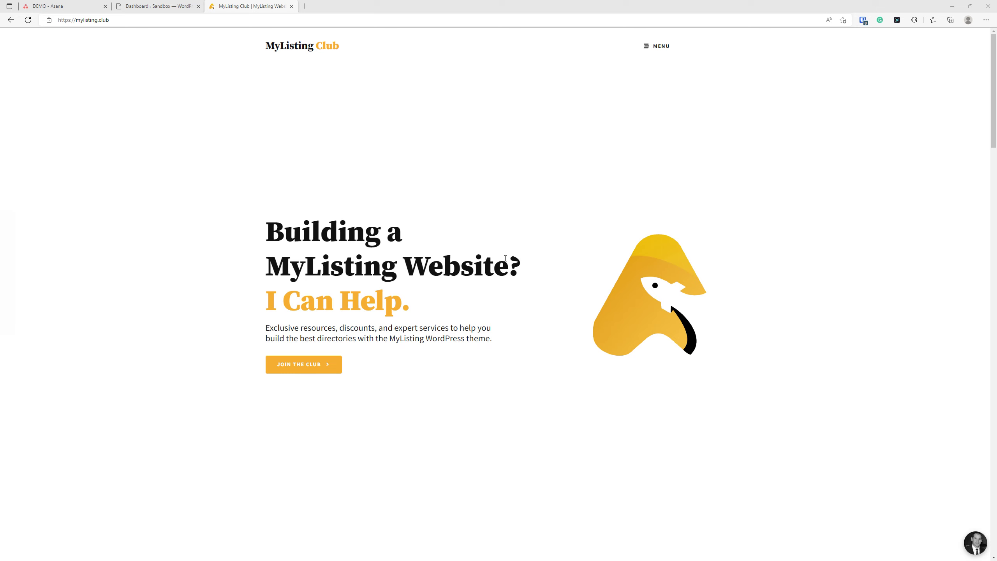
- Read through the MyListing Project Template page and its changelog, then close its tab
{"action": "scroll", "coordinate": [354, 183], "scroll_direction": "down", "scroll_amount": 8}
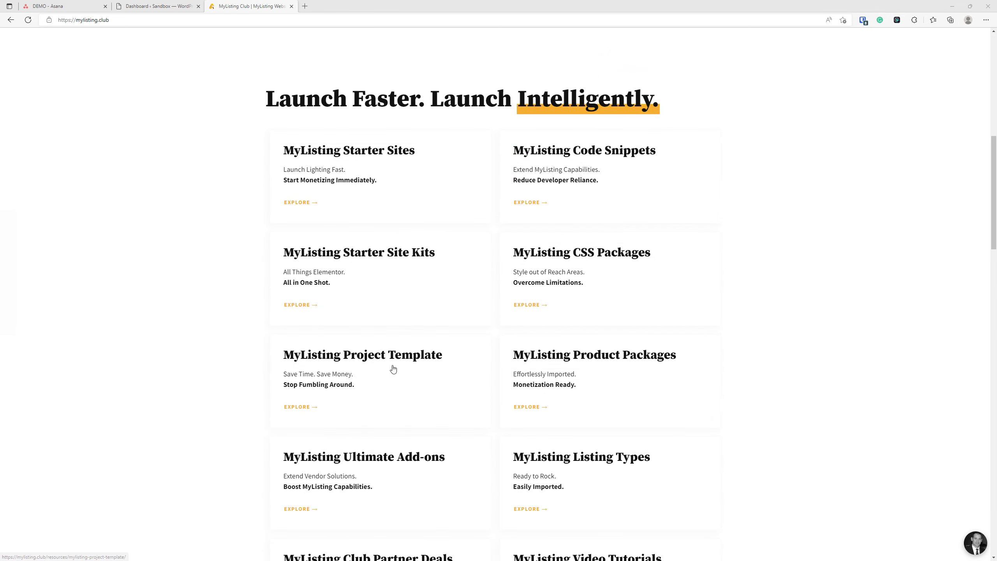
{"action": "left_click", "coordinate": [366, 363]}
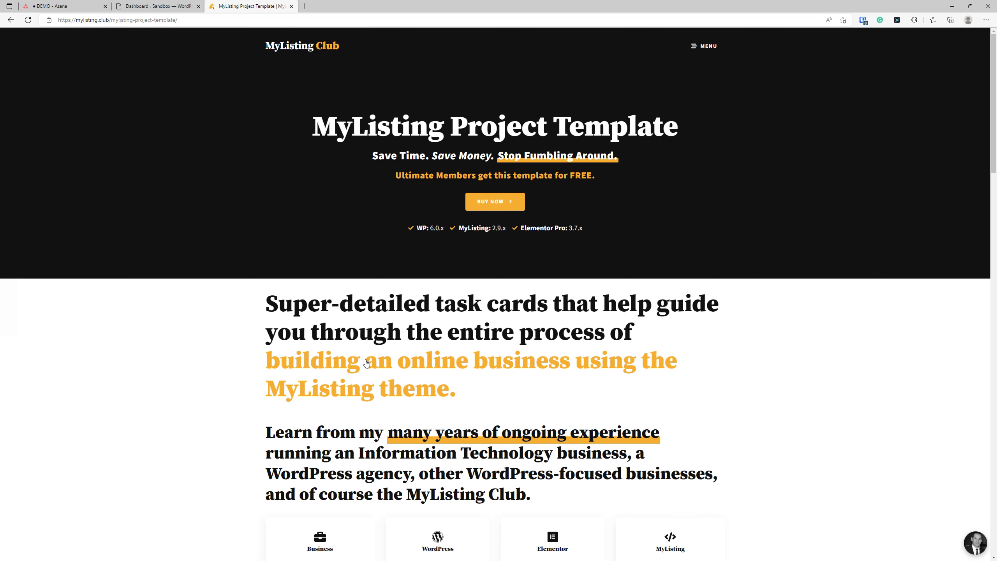
{"action": "scroll", "coordinate": [343, 456], "scroll_direction": "down", "scroll_amount": 7}
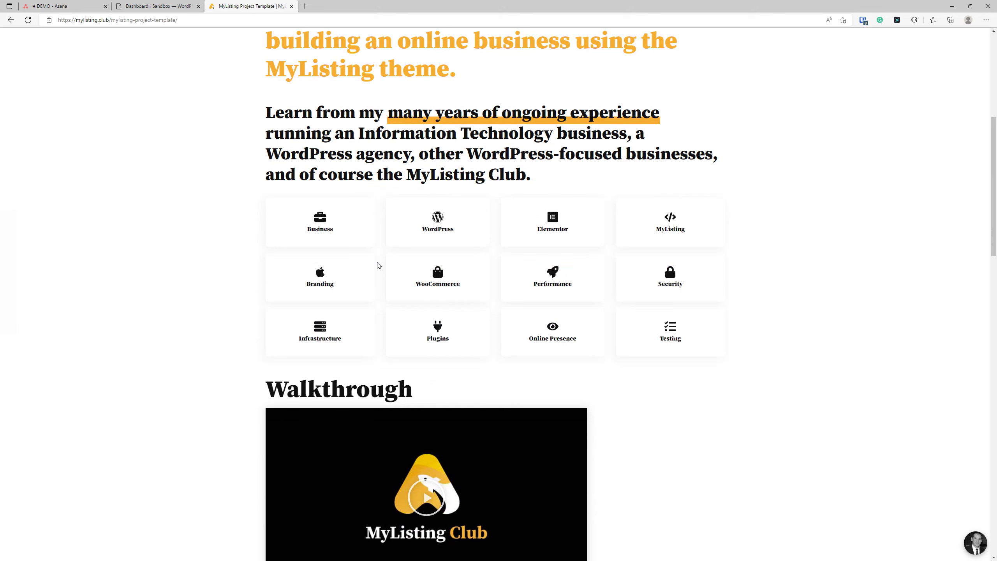
{"action": "scroll", "coordinate": [338, 260], "scroll_direction": "down", "scroll_amount": 8}
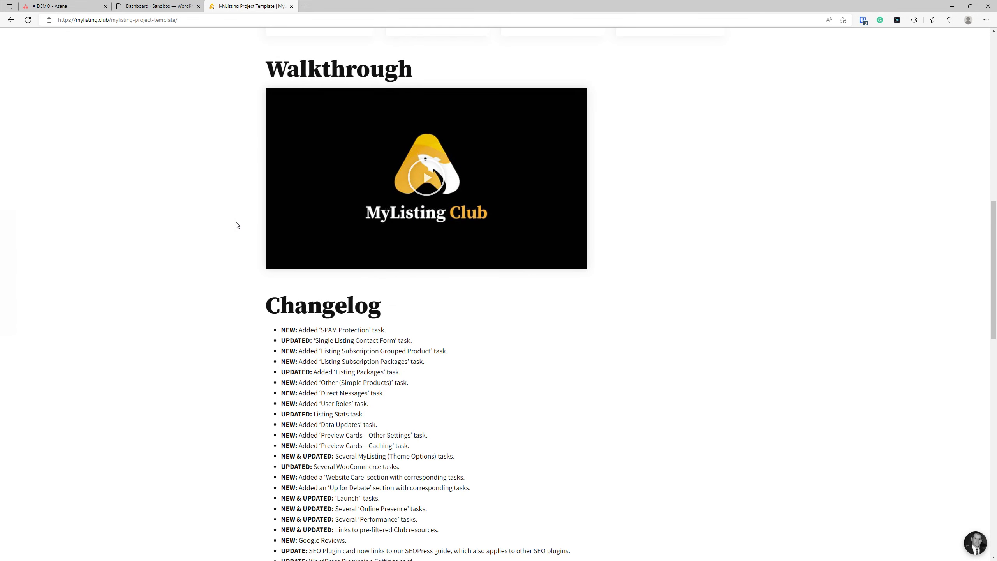
{"action": "scroll", "coordinate": [227, 249], "scroll_direction": "down", "scroll_amount": 4}
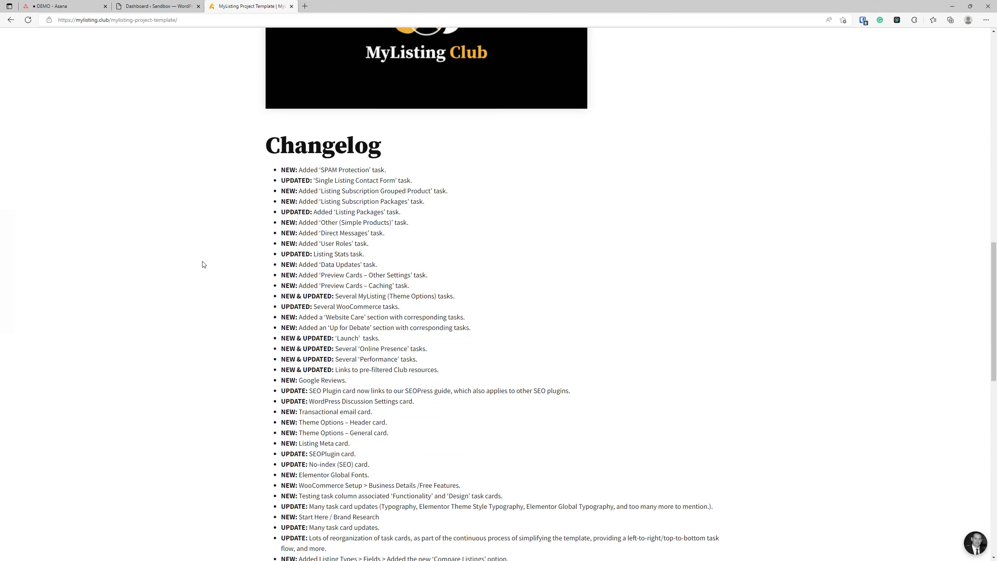
{"action": "scroll", "coordinate": [213, 297], "scroll_direction": "up", "scroll_amount": 10}
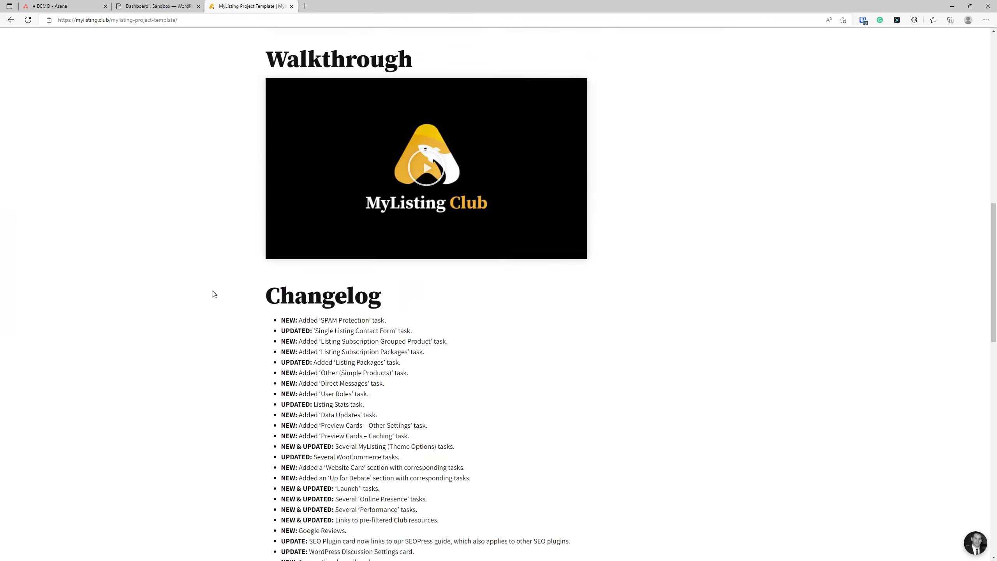
{"action": "scroll", "coordinate": [214, 296], "scroll_direction": "up", "scroll_amount": 5}
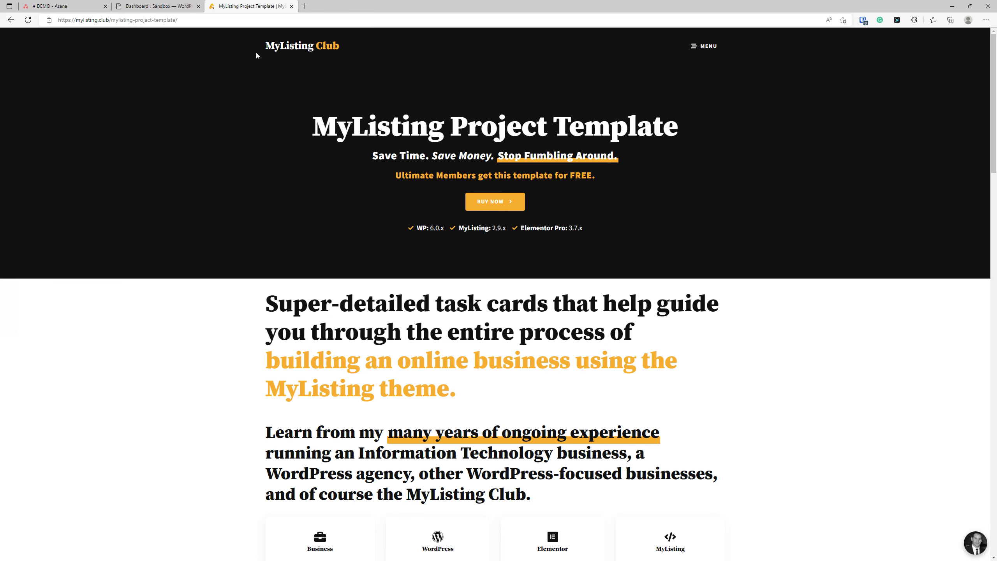
{"action": "left_click", "coordinate": [291, 7]}
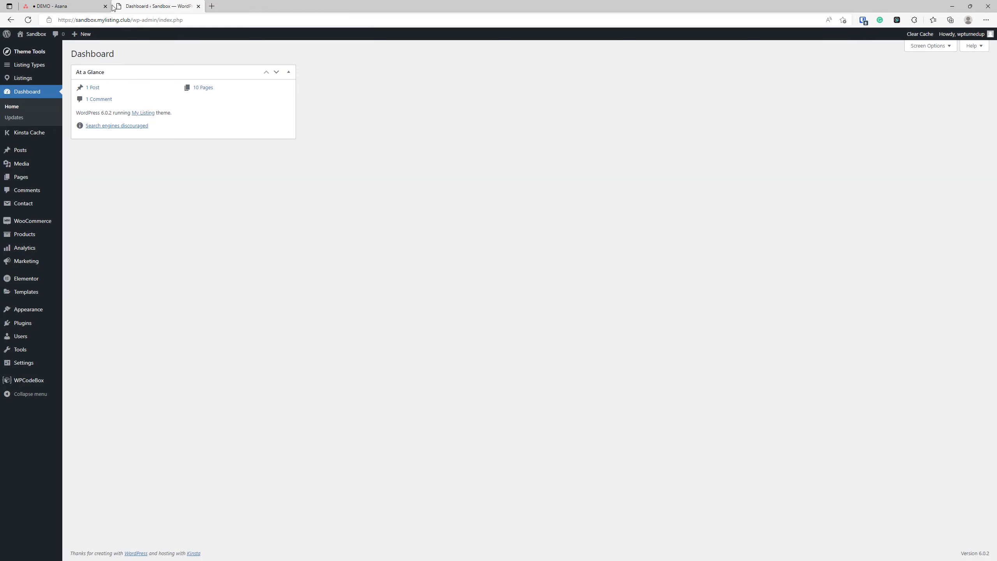
- Switch to the DEMO - Asana browser tab
{"action": "left_click", "coordinate": [83, 4]}
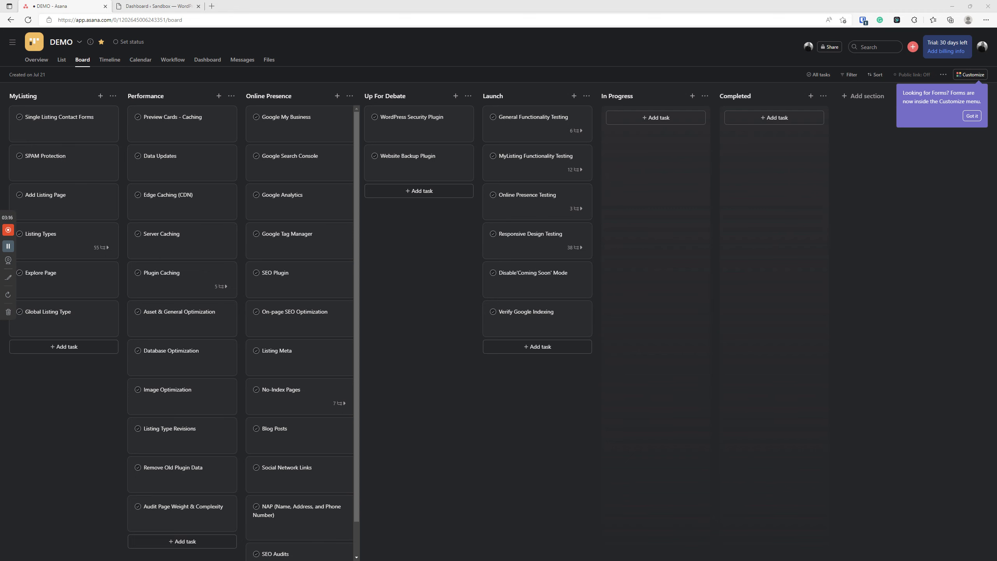
- Go back to the WordPress dashboard and open the installed Plugins list
{"action": "left_click", "coordinate": [130, 5]}
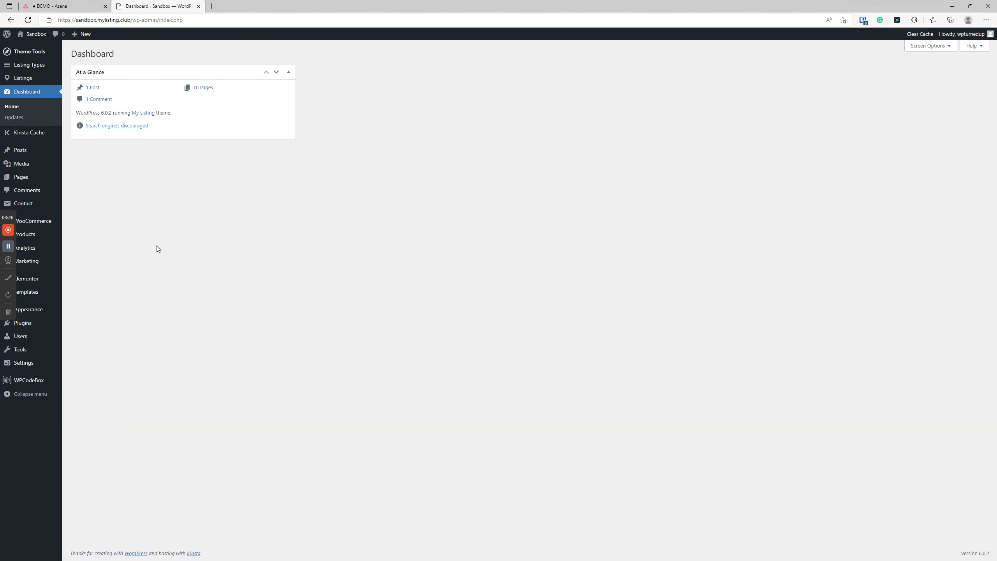
{"action": "left_click", "coordinate": [35, 326]}
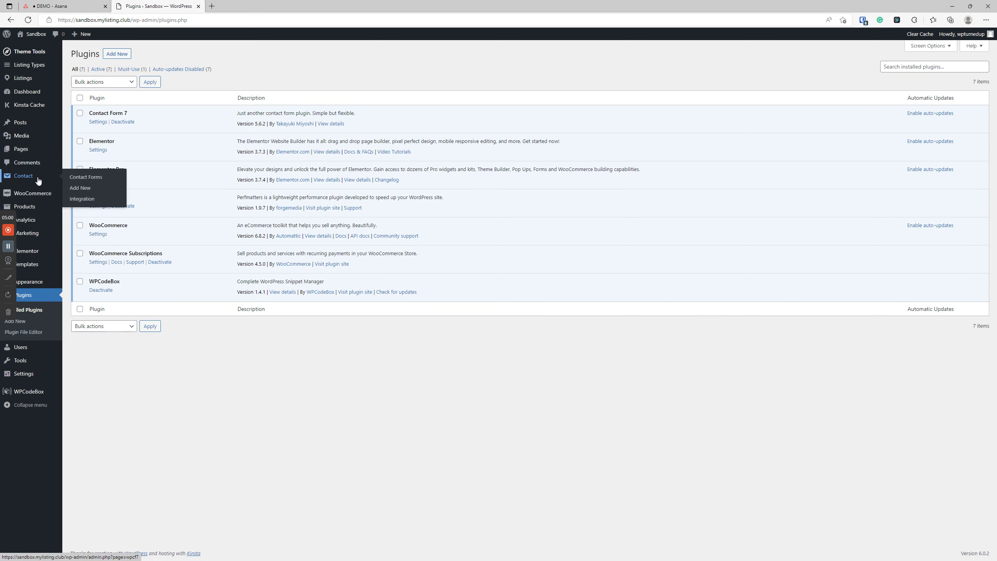
- Open Contact form 1 from the Contact Form 7 list and inspect its form template markup
{"action": "left_click", "coordinate": [90, 177]}
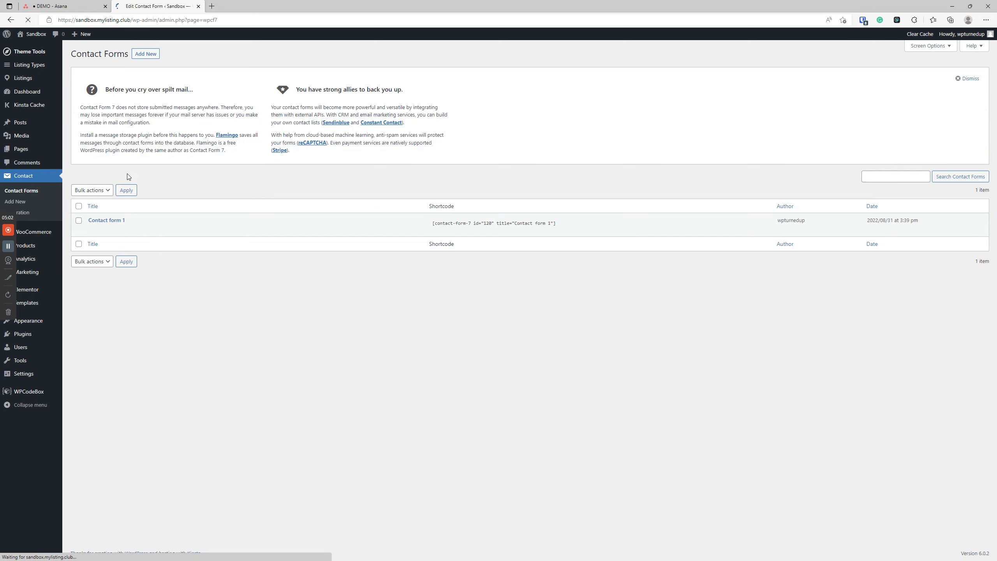
{"action": "mouse_move", "coordinate": [81, 231]}
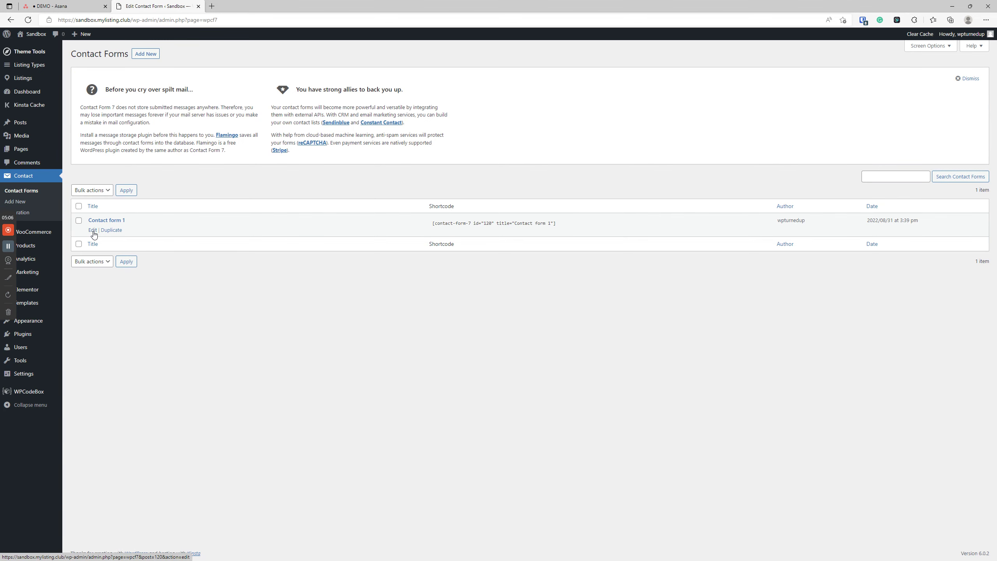
{"action": "left_click", "coordinate": [93, 232]}
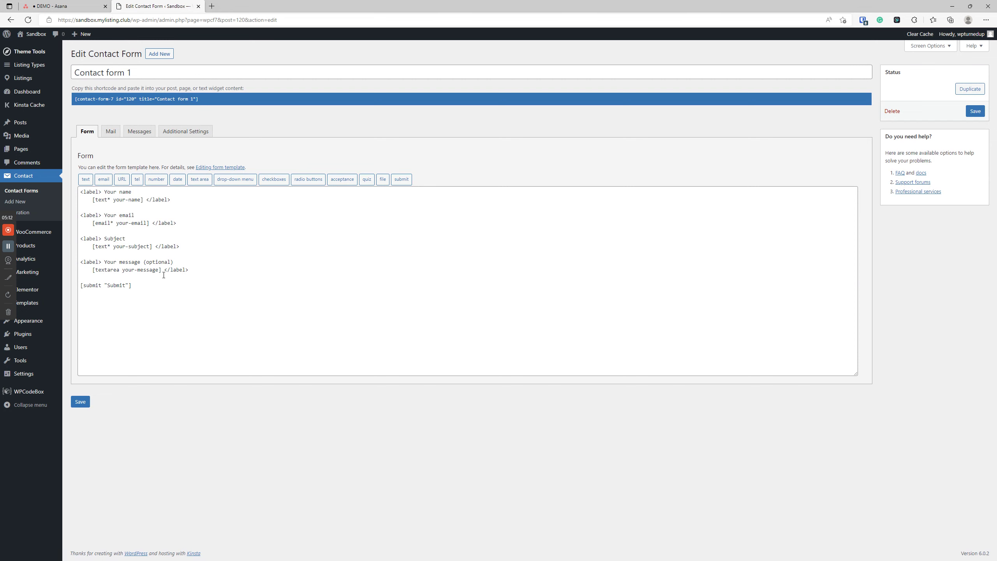
{"action": "left_click_drag", "start_coordinate": [160, 285], "coordinate": [80, 189]}
{"action": "left_click", "coordinate": [367, 421]}
- Review Contact form 1's Mail, Messages and Additional Settings tabs, ending back on Form
{"action": "left_click", "coordinate": [110, 131]}
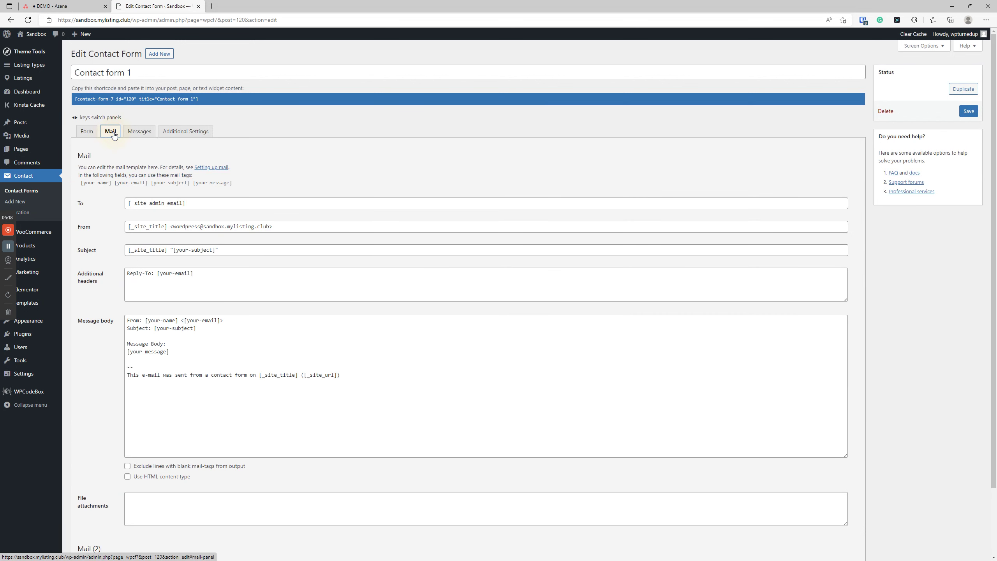
{"action": "scroll", "coordinate": [151, 315], "scroll_direction": "down", "scroll_amount": 2}
{"action": "scroll", "coordinate": [144, 322], "scroll_direction": "up", "scroll_amount": 2}
{"action": "left_click", "coordinate": [88, 131]}
{"action": "left_click", "coordinate": [109, 134]}
{"action": "left_click", "coordinate": [87, 132]}
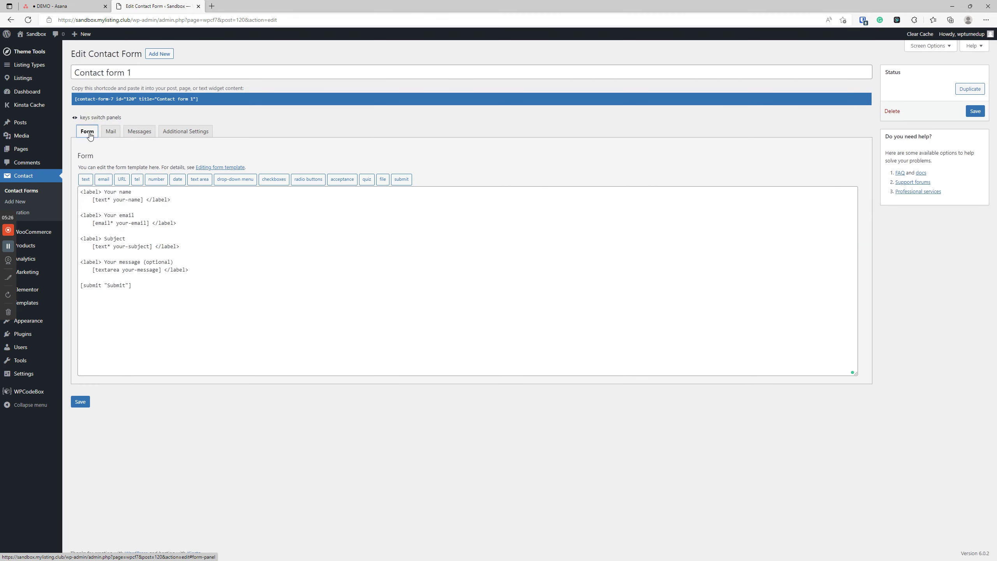
{"action": "left_click", "coordinate": [133, 131]}
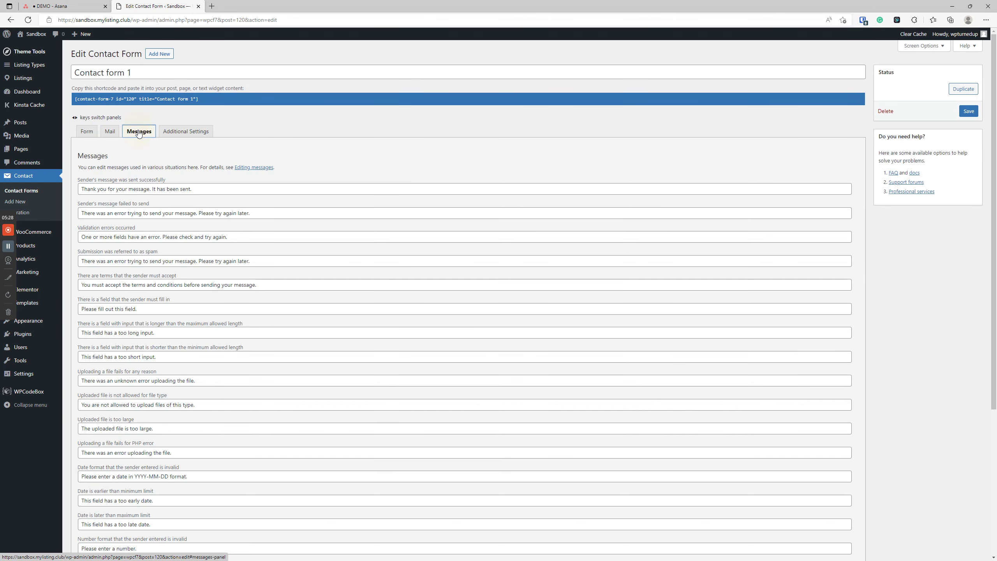
{"action": "scroll", "coordinate": [150, 290], "scroll_direction": "down", "scroll_amount": 2}
{"action": "scroll", "coordinate": [150, 290], "scroll_direction": "up", "scroll_amount": 2}
{"action": "left_click", "coordinate": [188, 131]}
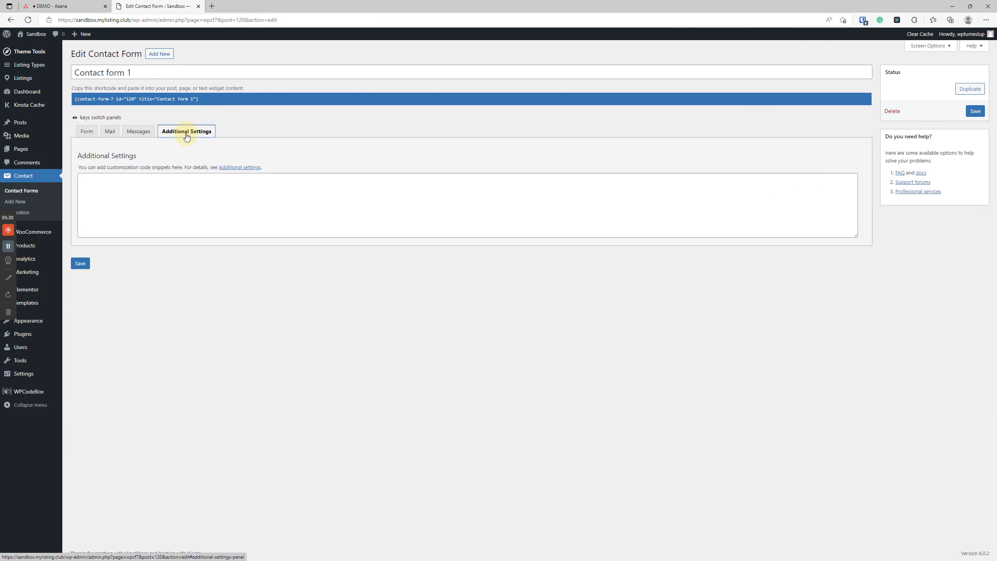
{"action": "left_click", "coordinate": [90, 132]}
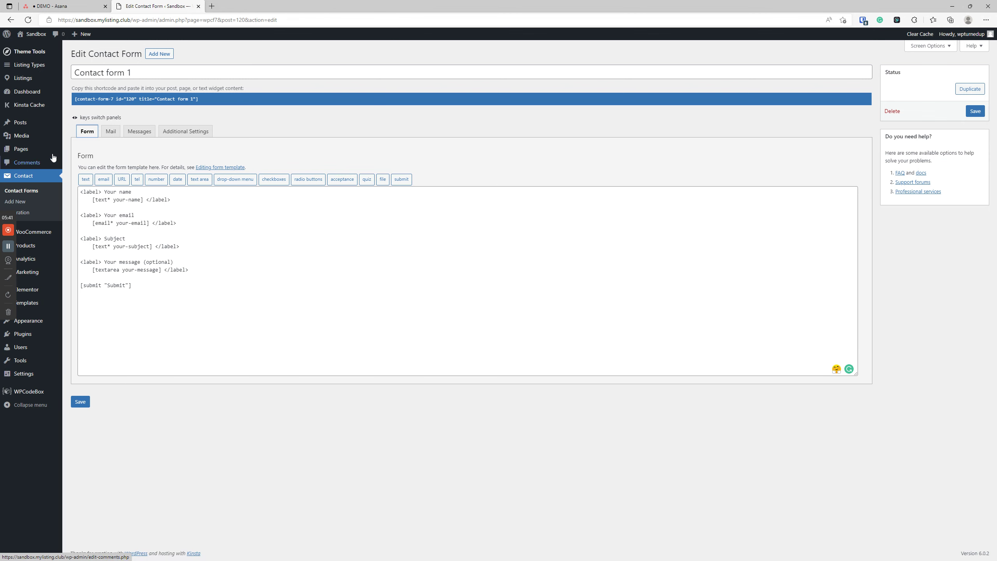
- Open Pages > All Pages in a new browser tab
{"action": "mouse_move", "coordinate": [28, 149]}
{"action": "right_click", "coordinate": [74, 149]}
{"action": "left_click", "coordinate": [114, 156]}
- In the Elementor editor, delete the page's existing contact form
{"action": "left_click", "coordinate": [247, 6]}
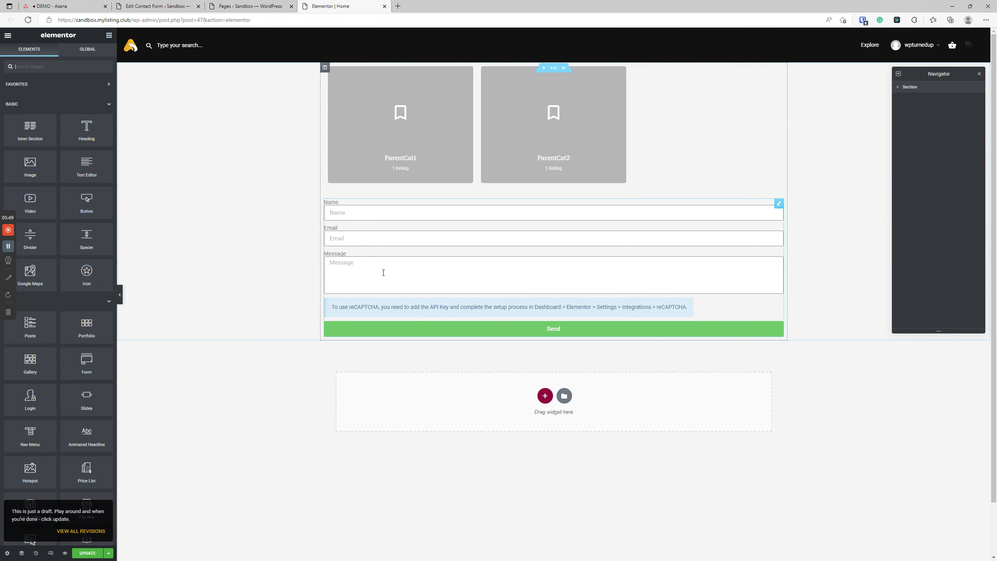
{"action": "left_click", "coordinate": [392, 266]}
{"action": "right_click", "coordinate": [392, 267]}
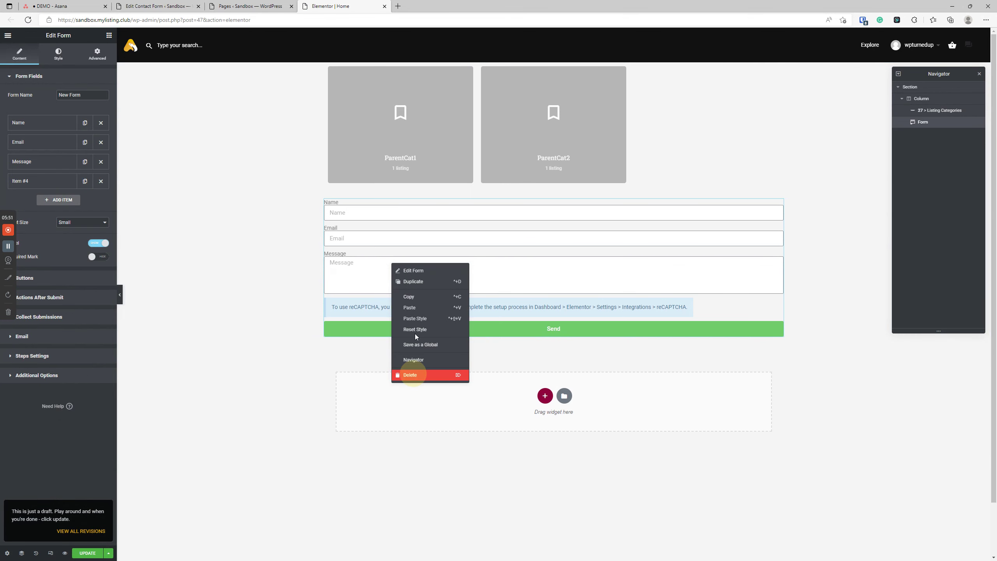
{"action": "left_click", "coordinate": [412, 374]}
- Search widgets for 'form' and drop a new Form widget below the category cards
{"action": "left_click", "coordinate": [37, 59]}
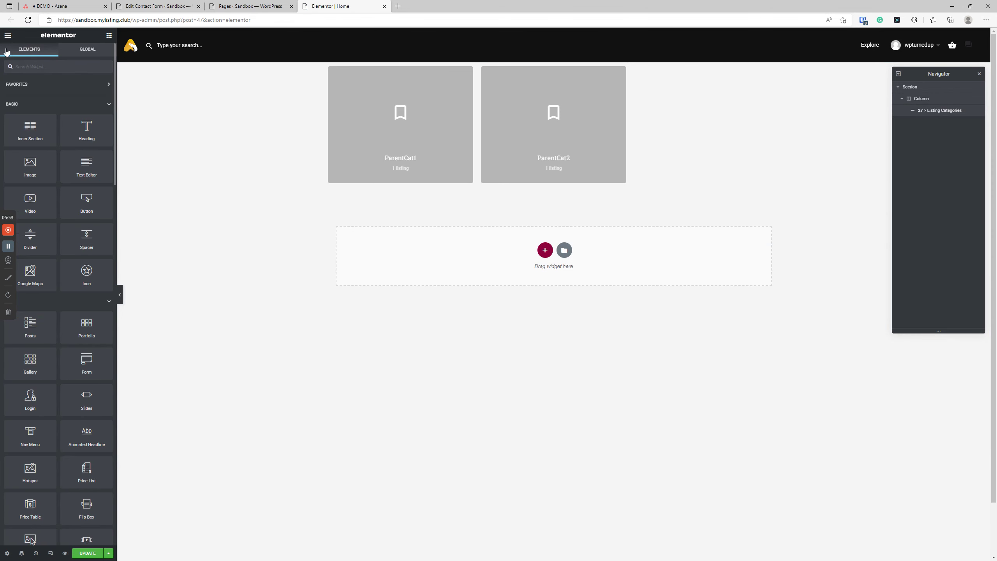
{"action": "type", "text": "form"}
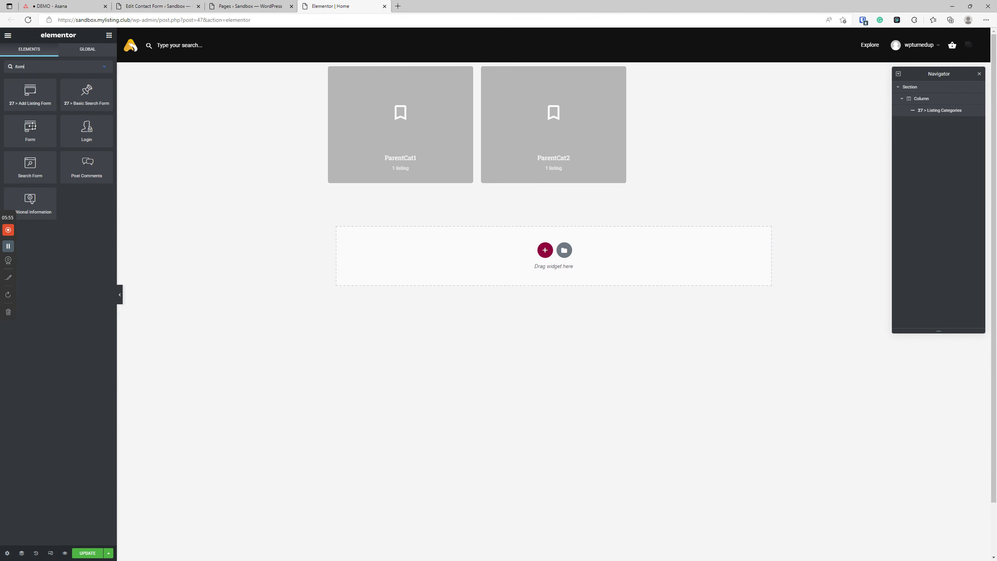
{"action": "left_click_drag", "start_coordinate": [30, 130], "coordinate": [428, 265]}
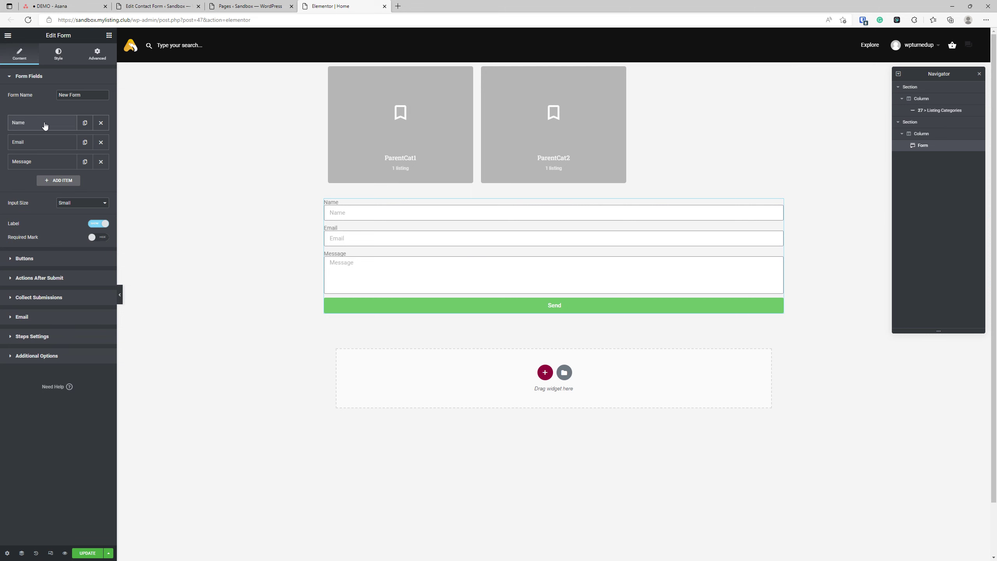
- Inspect the Name field's type options and label dynamic tags, leaving it as a Text field
{"action": "left_click", "coordinate": [50, 126]}
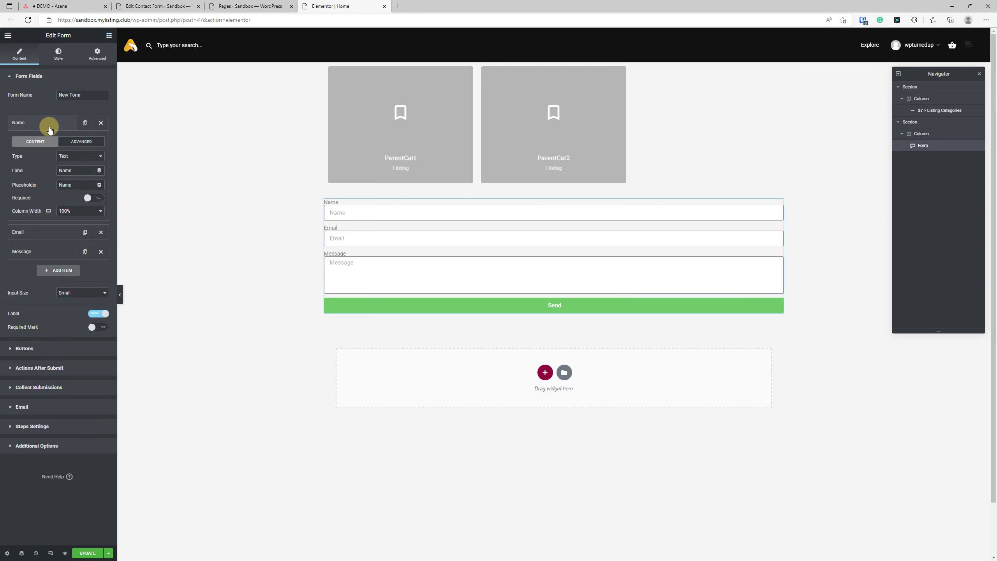
{"action": "left_click", "coordinate": [71, 156]}
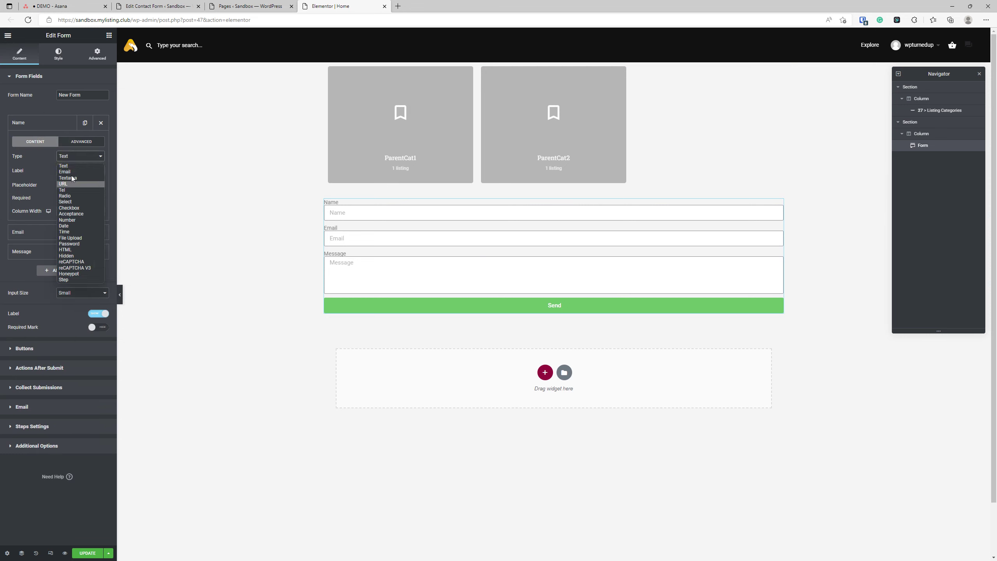
{"action": "left_click", "coordinate": [71, 142]}
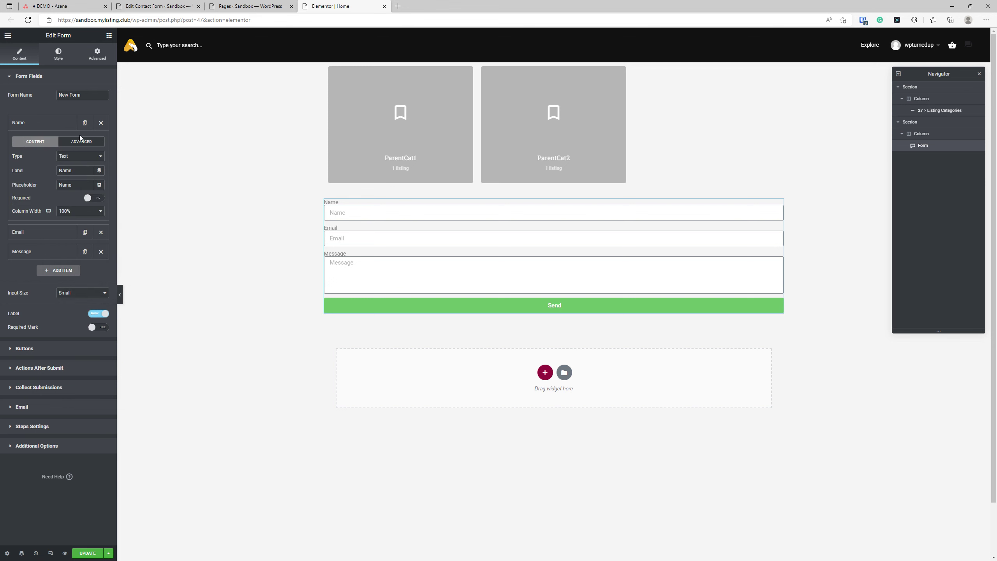
{"action": "left_click", "coordinate": [99, 170]}
{"action": "scroll", "coordinate": [47, 246], "scroll_direction": "down", "scroll_amount": 2}
{"action": "scroll", "coordinate": [47, 246], "scroll_direction": "down", "scroll_amount": 3}
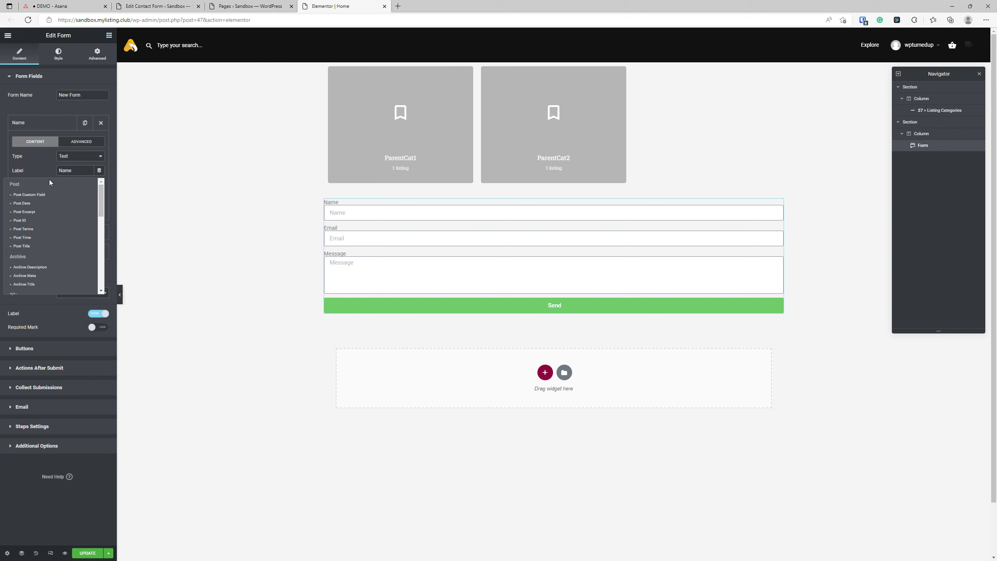
{"action": "left_click", "coordinate": [44, 169]}
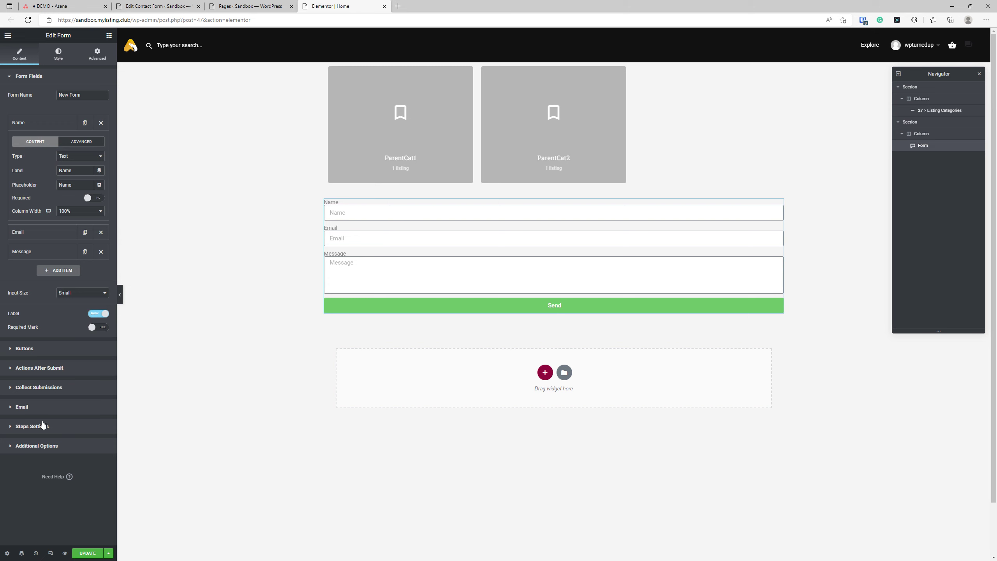
- Expand Actions After Submit to check the Collect Submissions and Email actions
{"action": "left_click", "coordinate": [52, 369]}
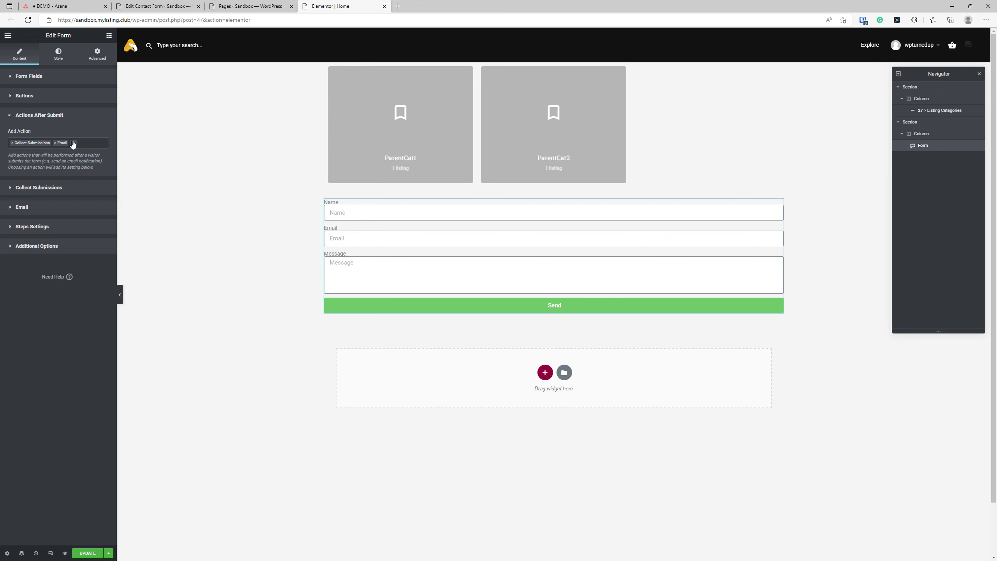
- Open Elementor Settings in a new tab placed before the contact form tab
{"action": "left_click", "coordinate": [184, 5]}
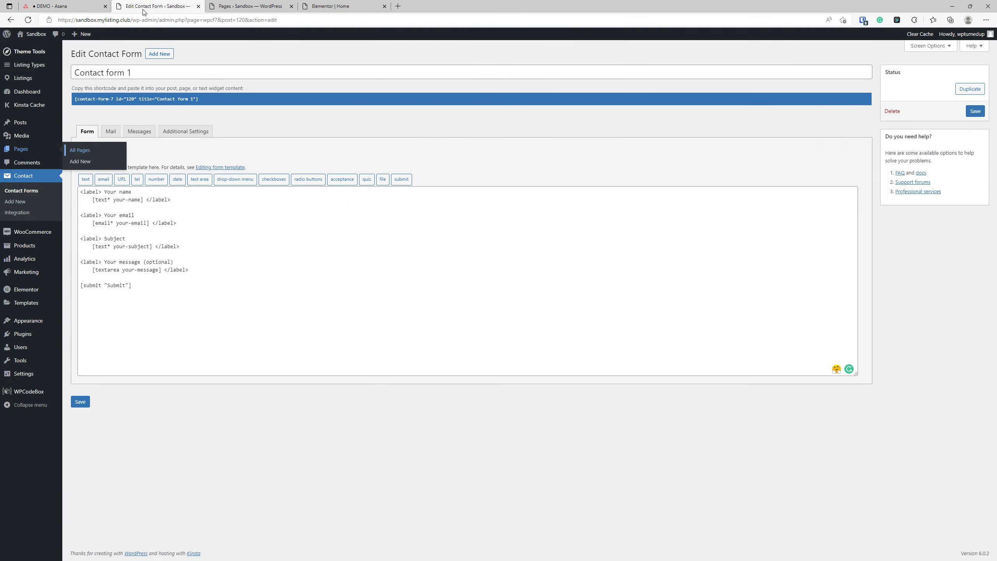
{"action": "mouse_move", "coordinate": [26, 289]}
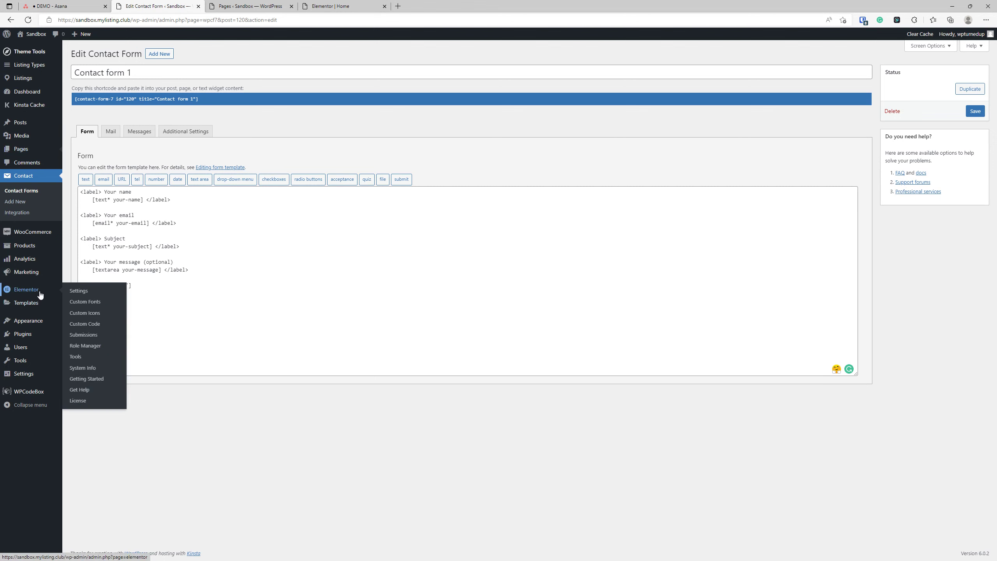
{"action": "right_click", "coordinate": [78, 290]}
{"action": "left_click", "coordinate": [104, 298]}
{"action": "left_click", "coordinate": [248, 6]}
{"action": "left_click_drag", "start_coordinate": [247, 6], "coordinate": [157, 6]}
- Look through Elementor's Experiments settings, then view the empty Submissions list
{"action": "left_click", "coordinate": [195, 79]}
{"action": "scroll", "coordinate": [202, 212], "scroll_direction": "down", "scroll_amount": 10}
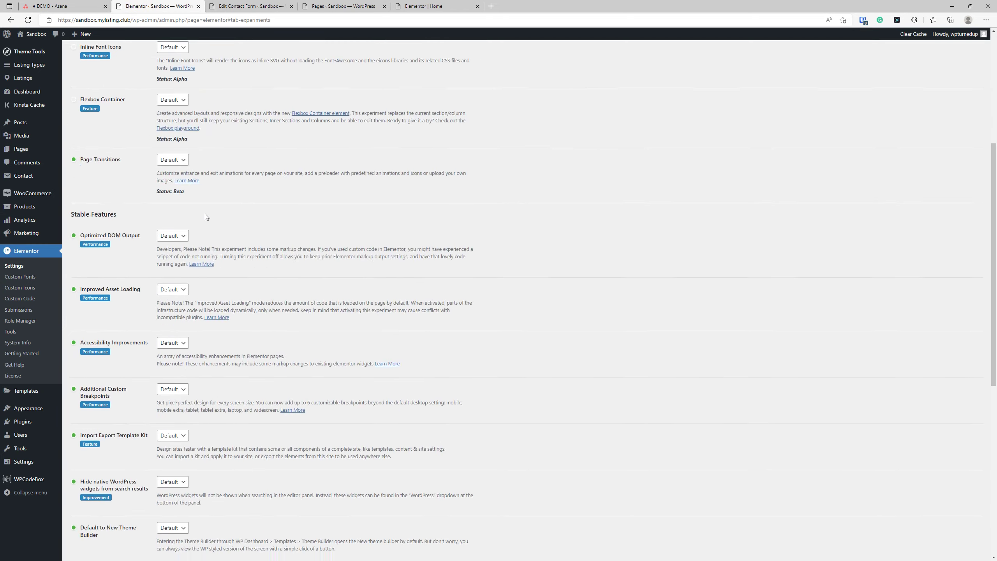
{"action": "scroll", "coordinate": [214, 215], "scroll_direction": "down", "scroll_amount": 3}
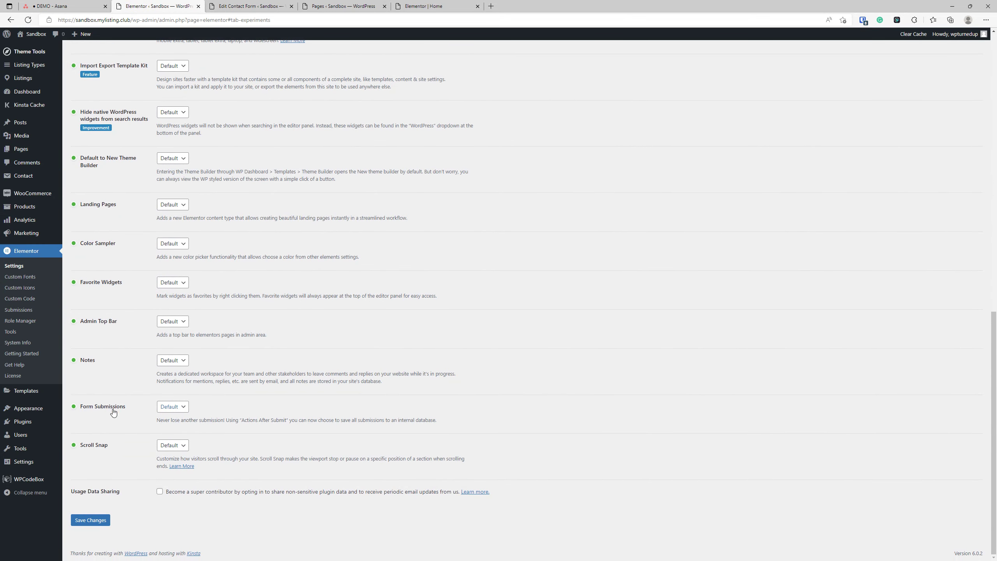
{"action": "left_click", "coordinate": [28, 311]}
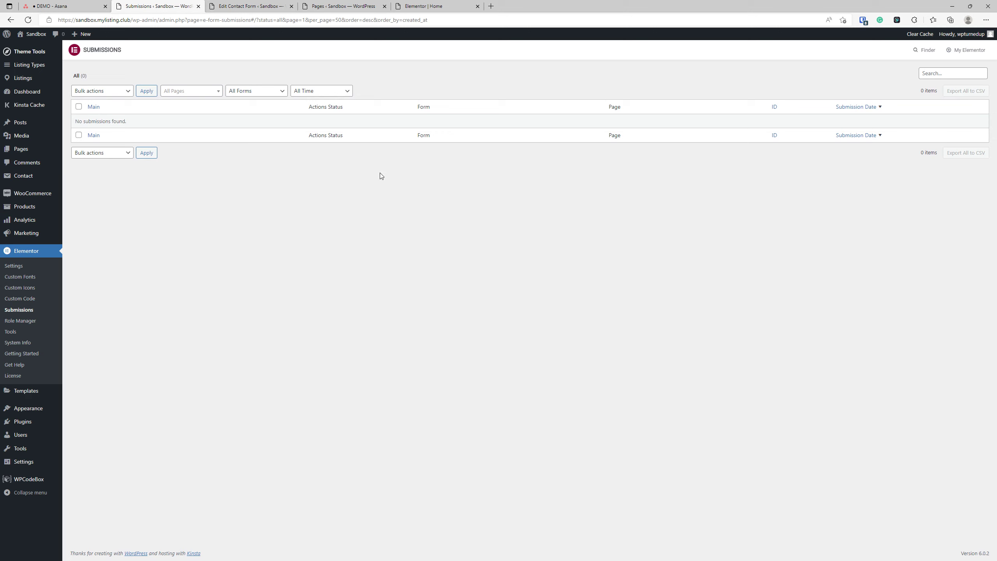
- Read the Contact Form 7 'Editing form template' documentation and return to the form editor
{"action": "left_click", "coordinate": [251, 5]}
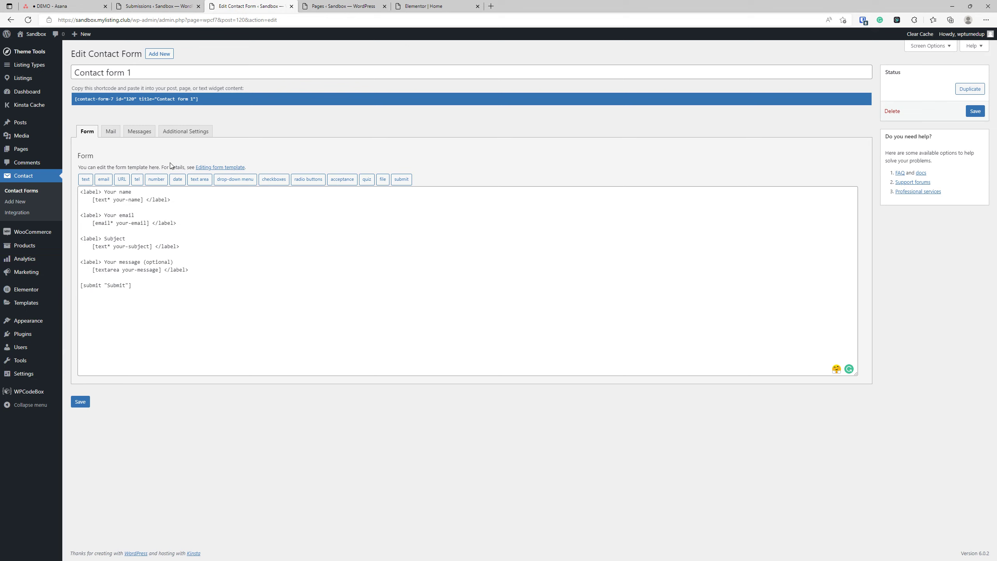
{"action": "left_click", "coordinate": [231, 166]}
{"action": "scroll", "coordinate": [189, 407], "scroll_direction": "down", "scroll_amount": 9}
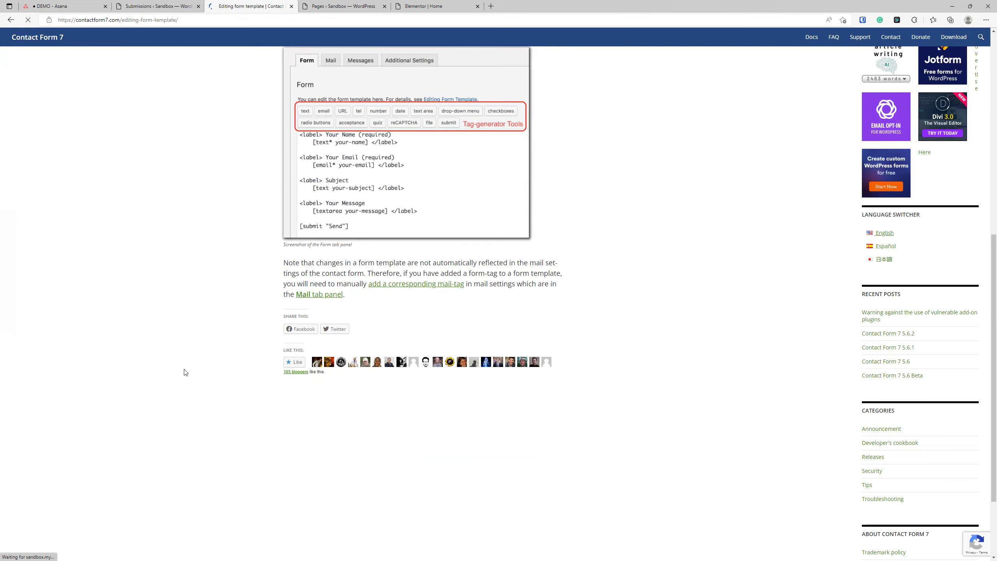
{"action": "scroll", "coordinate": [140, 338], "scroll_direction": "up", "scroll_amount": 9}
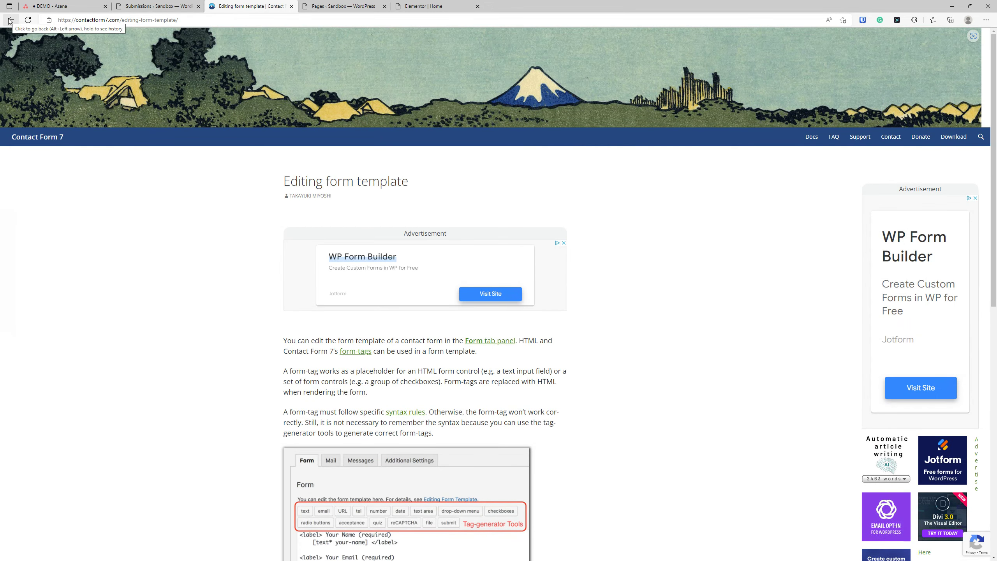
{"action": "left_click", "coordinate": [10, 20]}
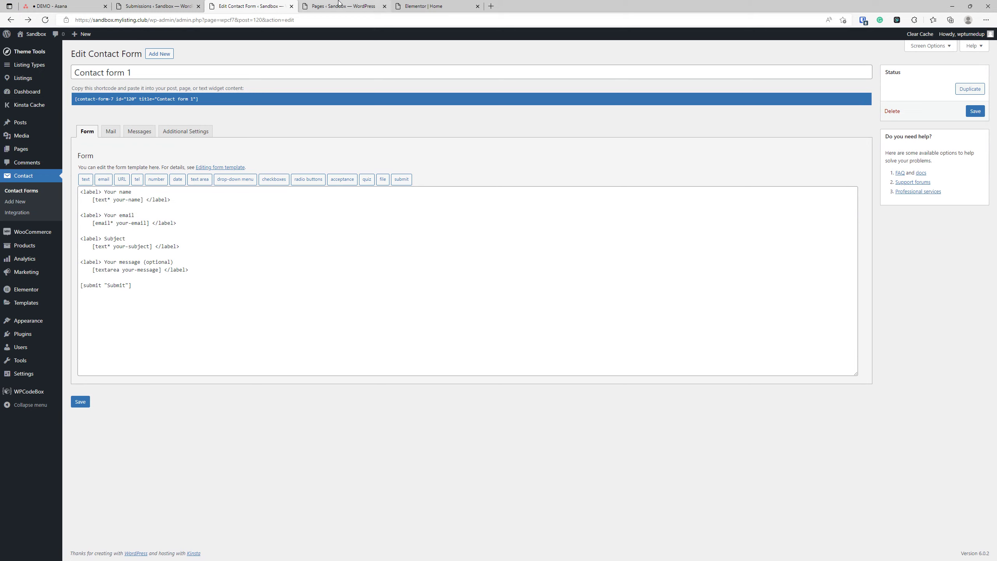
- Glance at the Pages list and Elementor editor tabs, then start a new browser tab
{"action": "left_click", "coordinate": [345, 5]}
{"action": "left_click", "coordinate": [432, 6]}
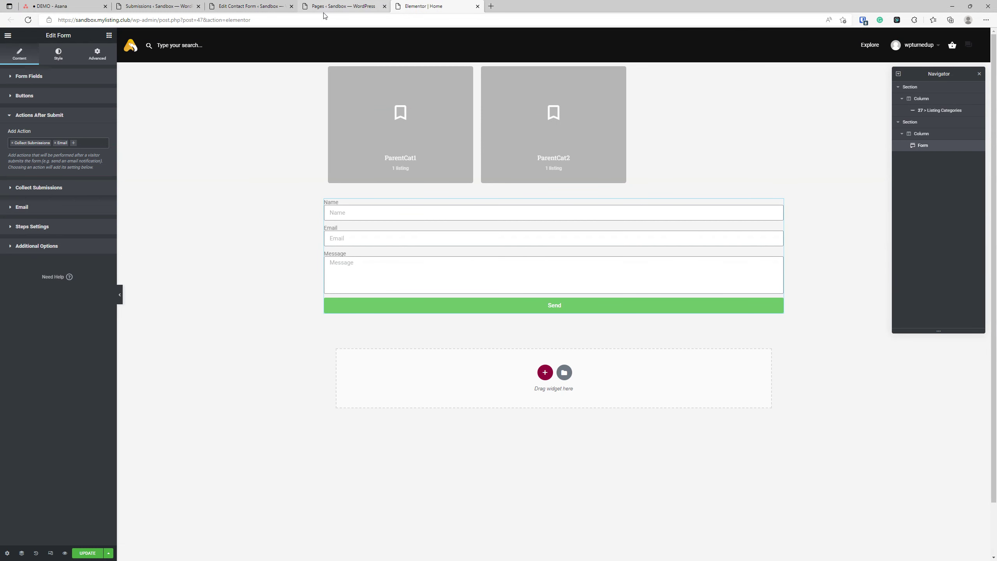
{"action": "left_click", "coordinate": [492, 5]}
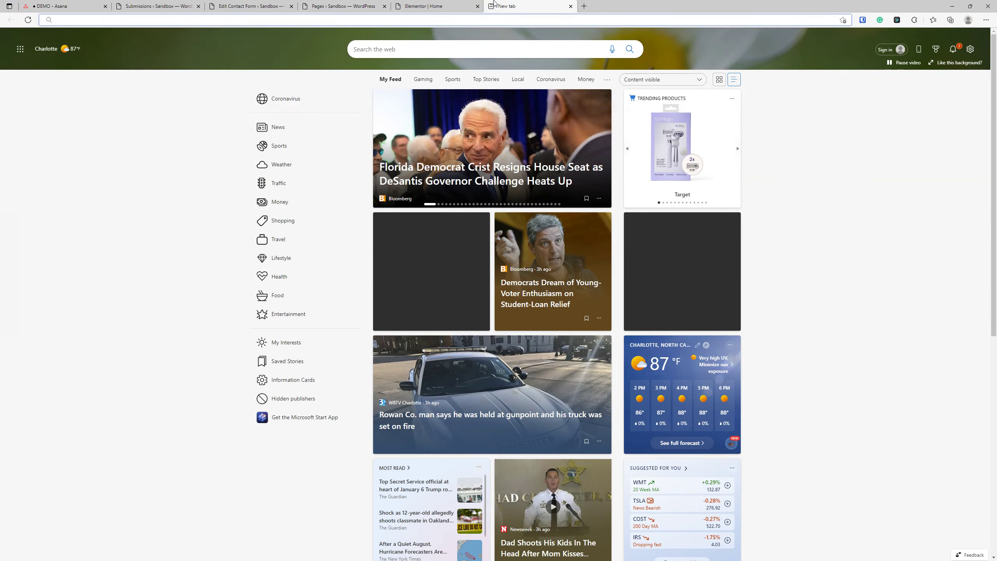
- On mylisting.club, filter Resources to Templates, search 'contact', and open Vow – Venue Single Listing Contact Form
{"action": "type", "text": "my"}
{"action": "key", "text": "Return"}
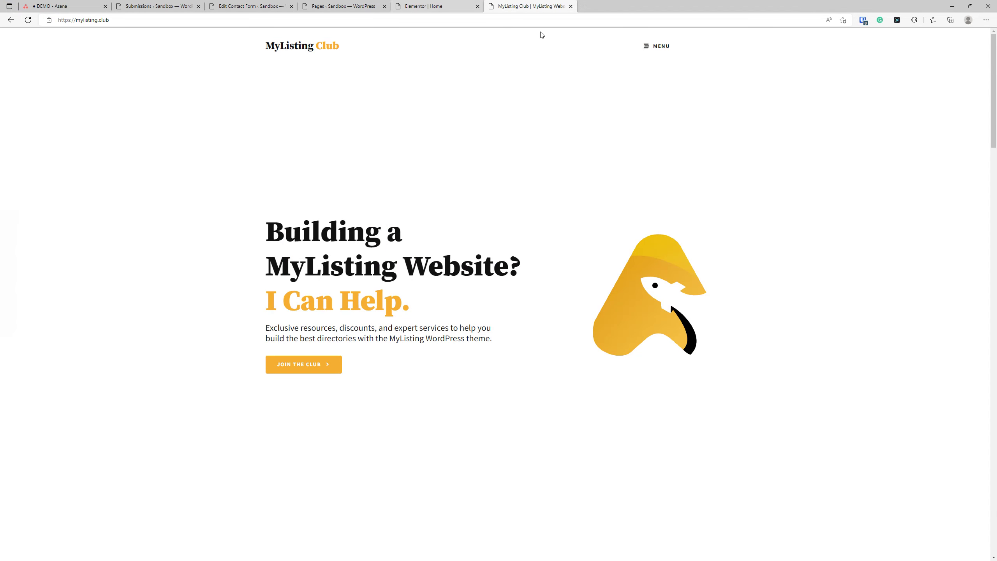
{"action": "left_click", "coordinate": [656, 46]}
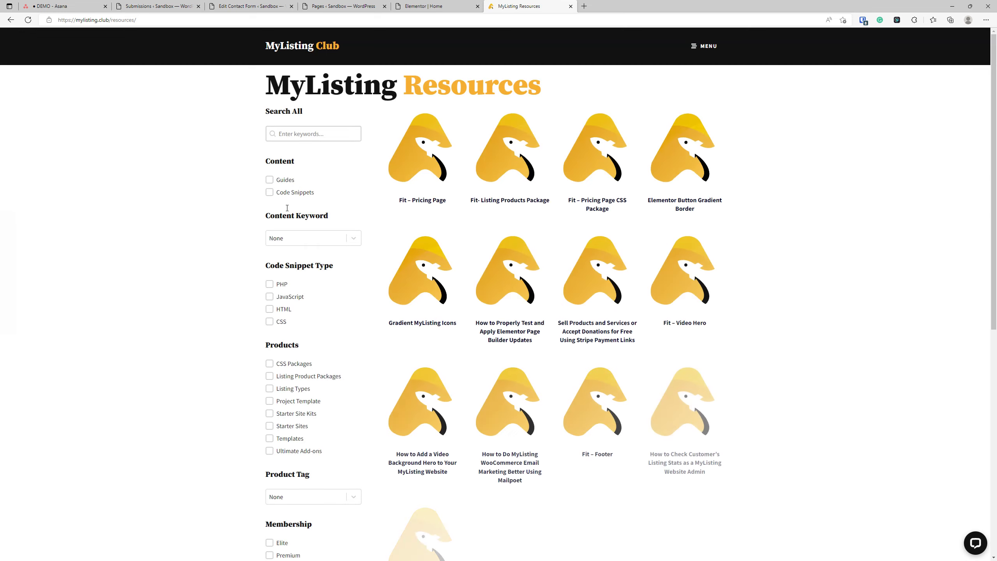
{"action": "scroll", "coordinate": [297, 184], "scroll_direction": "down", "scroll_amount": 4}
{"action": "left_click", "coordinate": [269, 278]}
{"action": "scroll", "coordinate": [469, 321], "scroll_direction": "up", "scroll_amount": 4}
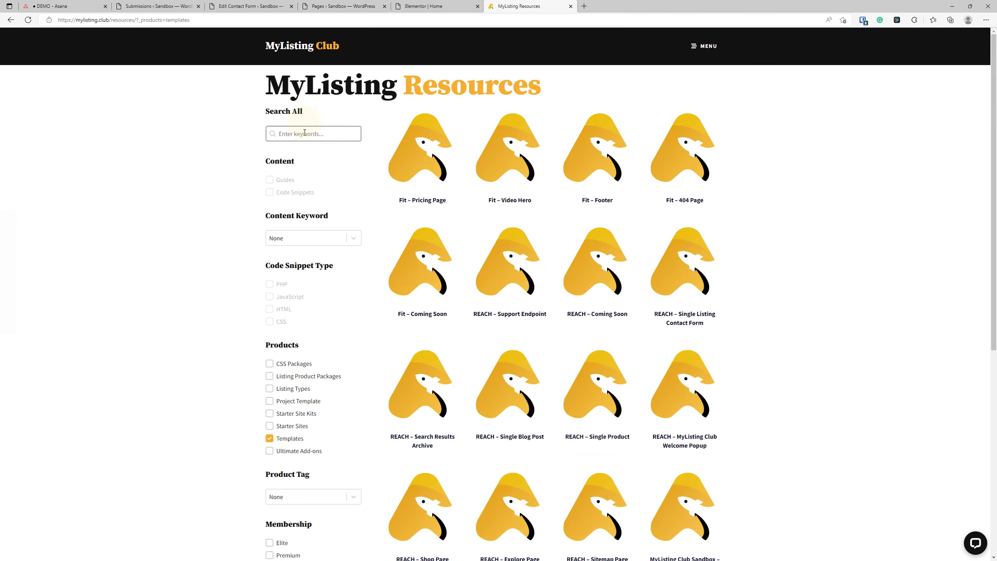
{"action": "left_click", "coordinate": [293, 134]}
{"action": "type", "text": "contact"}
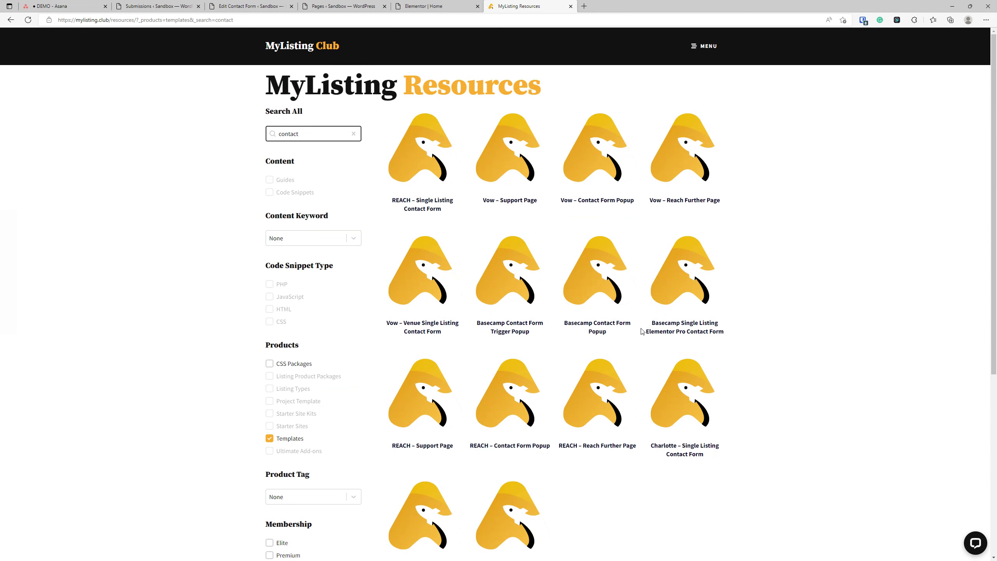
{"action": "left_click", "coordinate": [432, 327]}
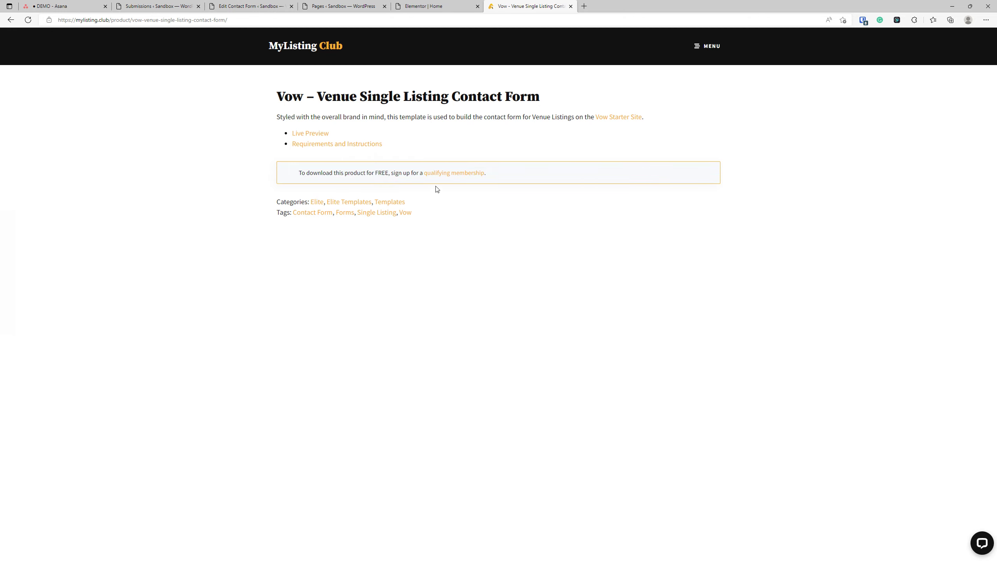
- Live-preview the Mint Resort demo listing, look over its Send Email form, then return to Elementor
{"action": "left_click", "coordinate": [314, 136]}
{"action": "scroll", "coordinate": [193, 352], "scroll_direction": "down", "scroll_amount": 10}
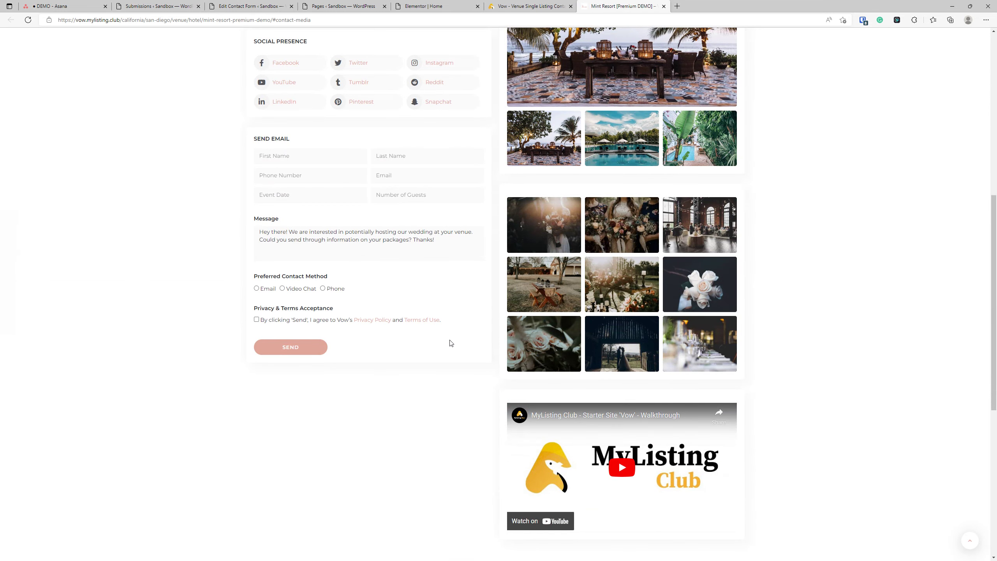
{"action": "scroll", "coordinate": [435, 352], "scroll_direction": "up", "scroll_amount": 2}
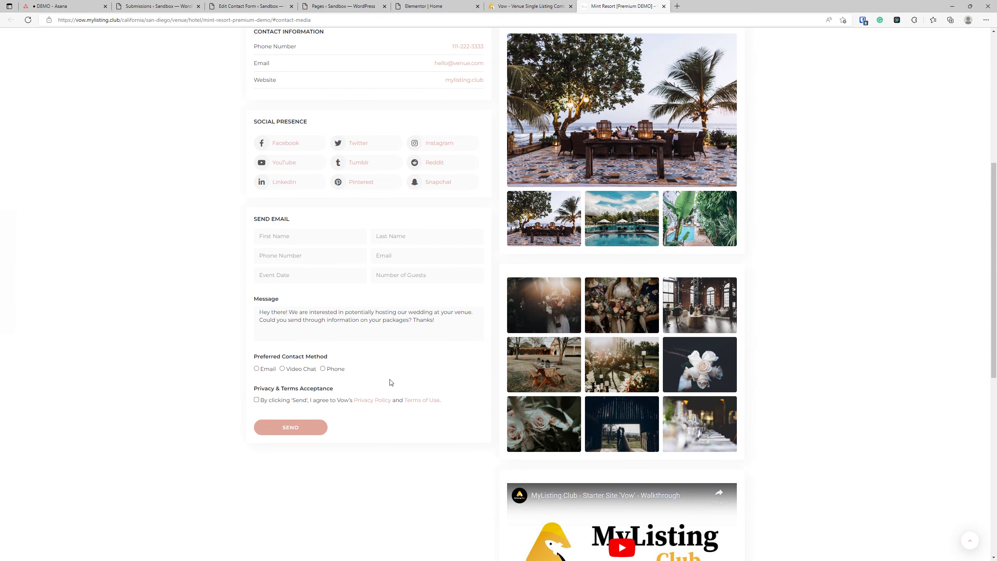
{"action": "scroll", "coordinate": [299, 405], "scroll_direction": "up", "scroll_amount": 5}
{"action": "scroll", "coordinate": [299, 403], "scroll_direction": "down", "scroll_amount": 4}
{"action": "scroll", "coordinate": [299, 403], "scroll_direction": "up", "scroll_amount": 6}
{"action": "scroll", "coordinate": [299, 403], "scroll_direction": "down", "scroll_amount": 6}
{"action": "scroll", "coordinate": [300, 403], "scroll_direction": "up", "scroll_amount": 2}
{"action": "scroll", "coordinate": [299, 404], "scroll_direction": "up", "scroll_amount": 5}
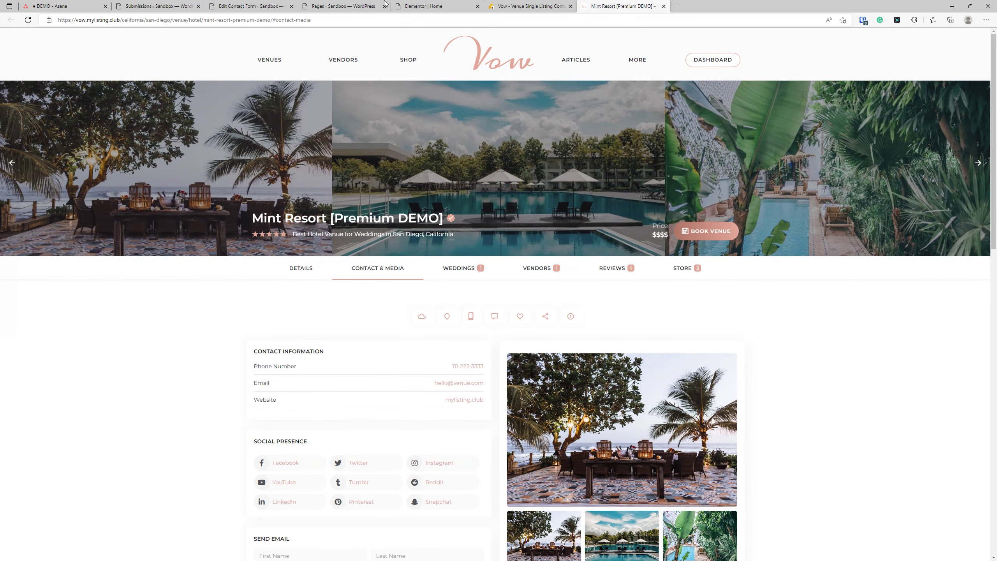
{"action": "left_click", "coordinate": [464, 4]}
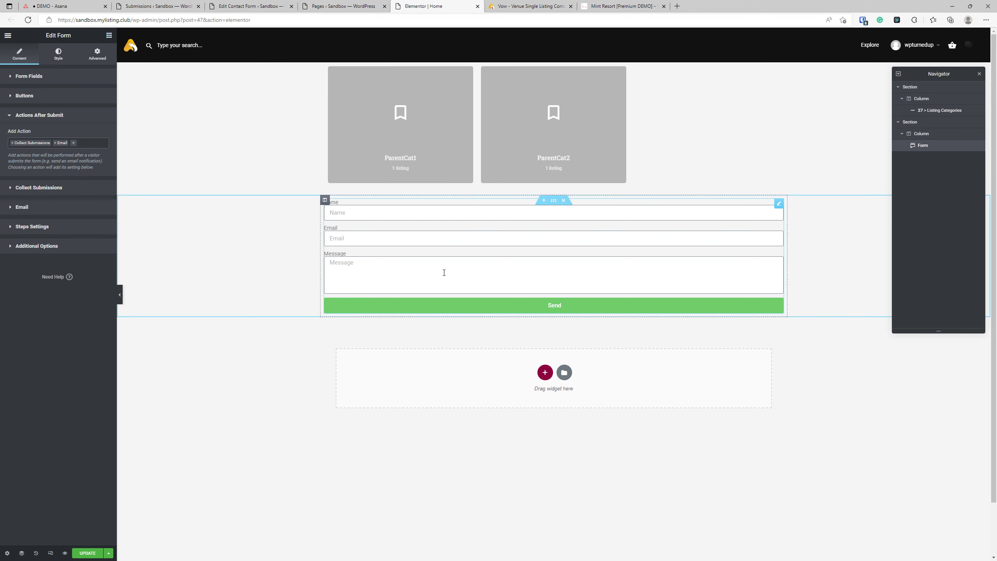
- Check the Vow product page, Elementor editor and Mint Resort listing, then return to Submissions
{"action": "left_click", "coordinate": [532, 5]}
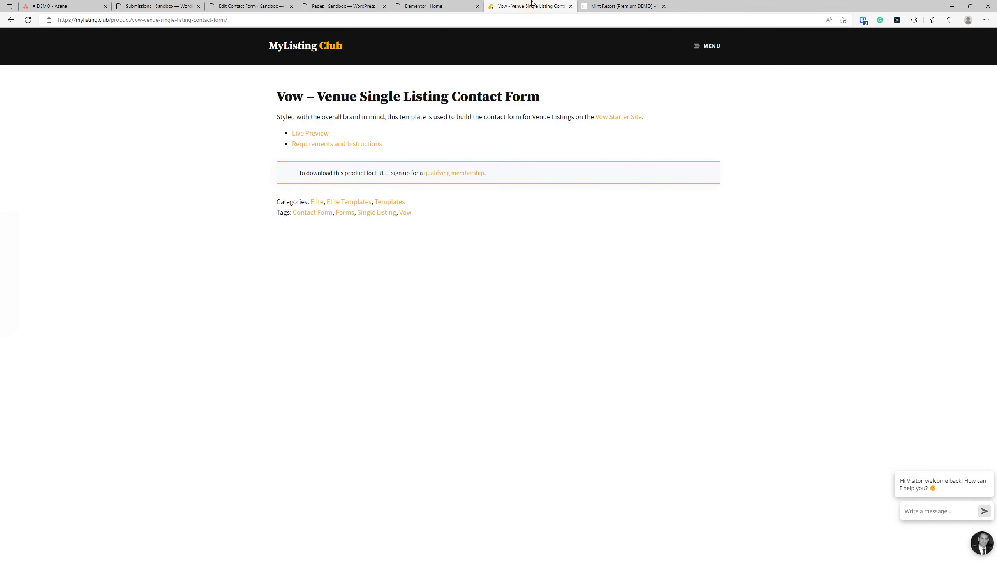
{"action": "left_click", "coordinate": [425, 5]}
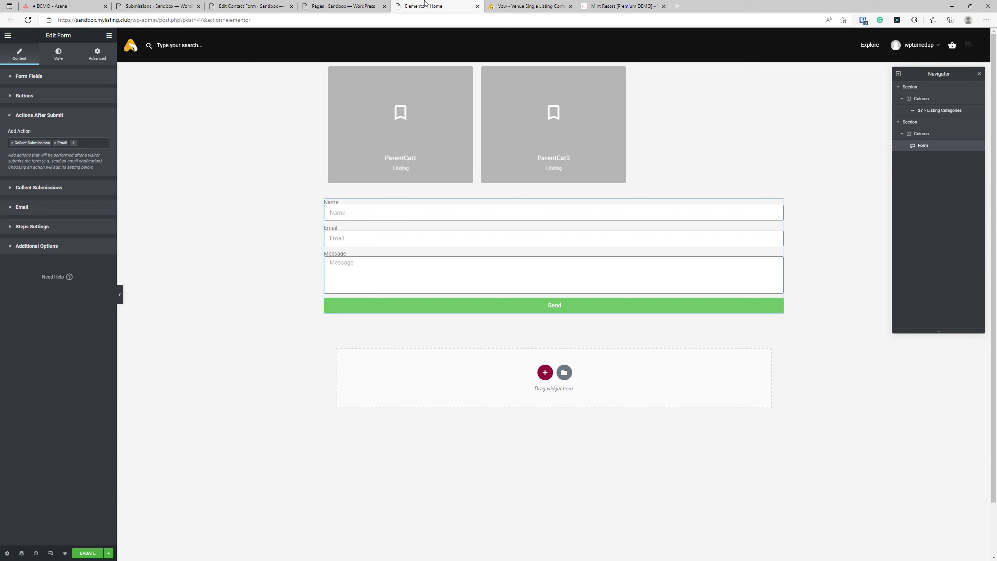
{"action": "left_click", "coordinate": [638, 6]}
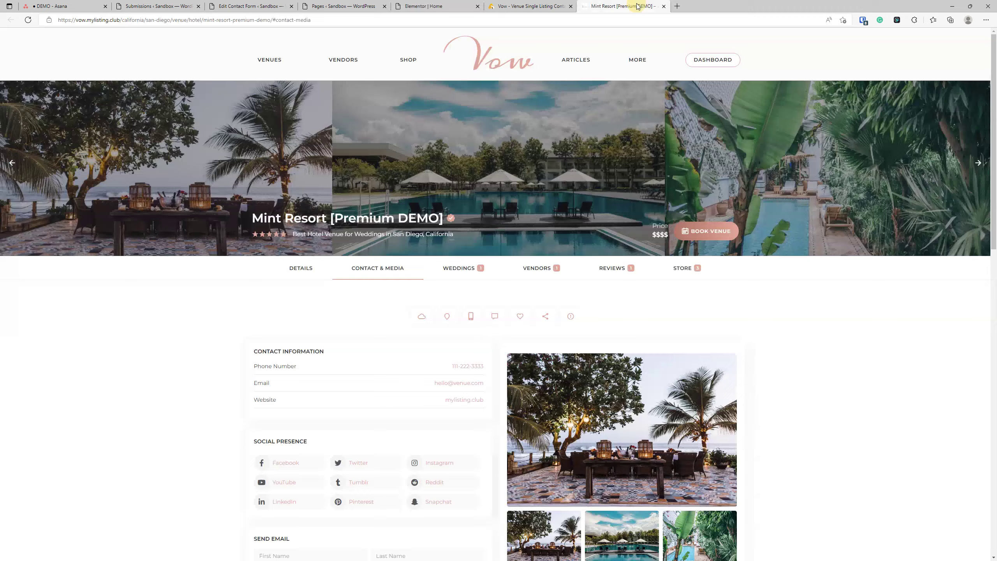
{"action": "scroll", "coordinate": [285, 343], "scroll_direction": "down", "scroll_amount": 4}
{"action": "scroll", "coordinate": [411, 429], "scroll_direction": "down", "scroll_amount": 3}
{"action": "scroll", "coordinate": [409, 362], "scroll_direction": "up", "scroll_amount": 7}
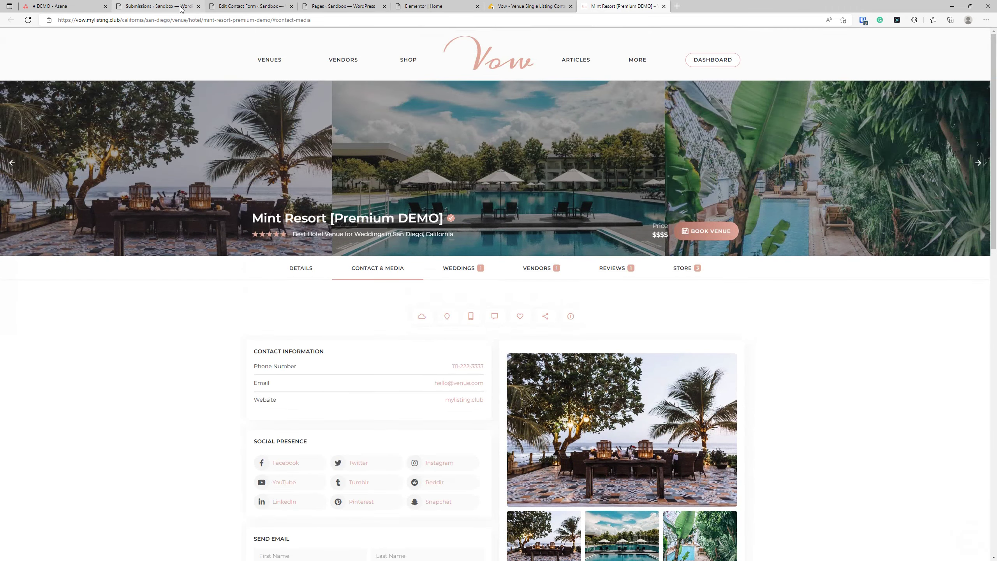
{"action": "left_click", "coordinate": [157, 6]}
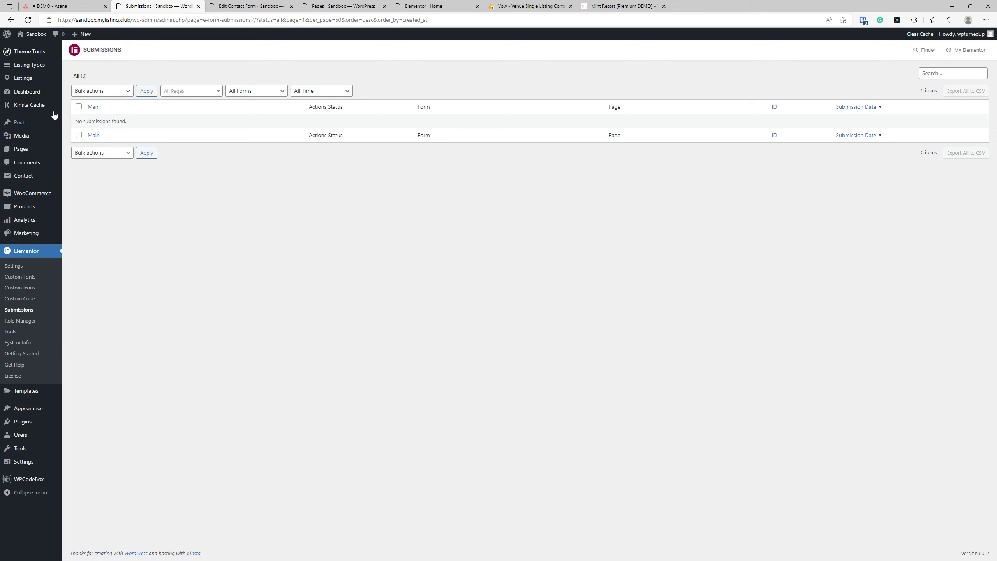
- Open the LT1 listing type editor in a new tab and add a Contact Email field
{"action": "left_click", "coordinate": [35, 69]}
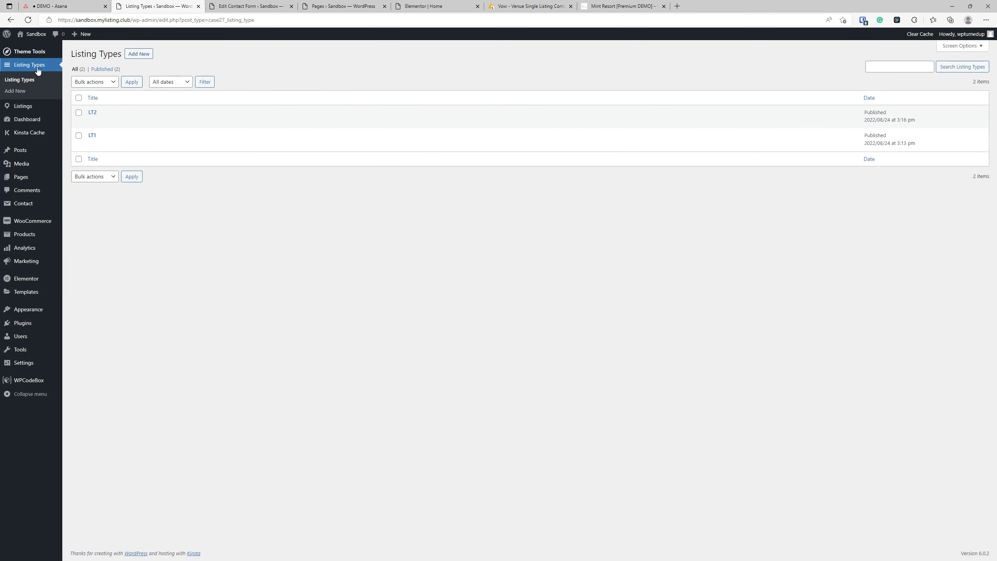
{"action": "right_click", "coordinate": [100, 147]}
{"action": "left_click", "coordinate": [103, 152]}
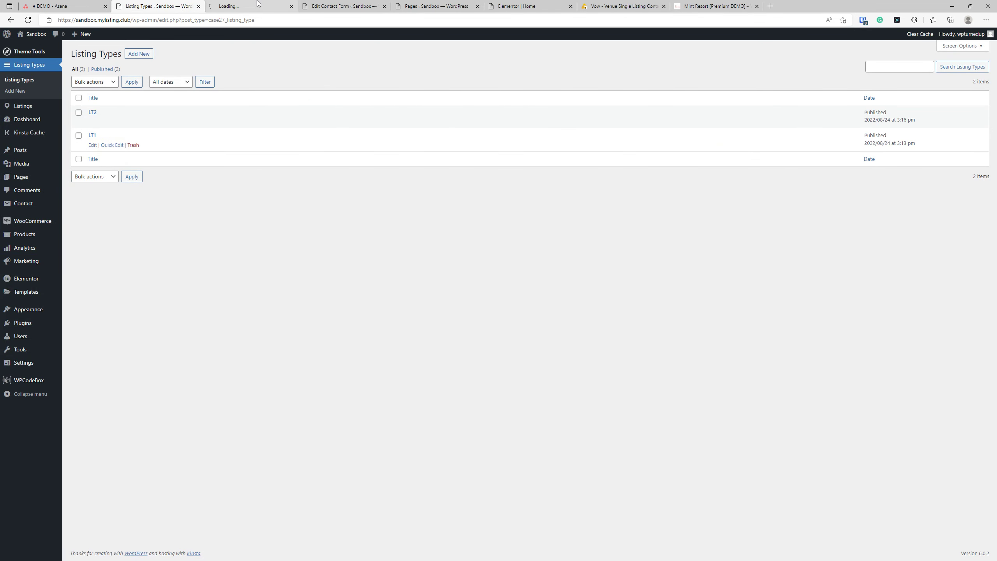
{"action": "left_click", "coordinate": [251, 6]}
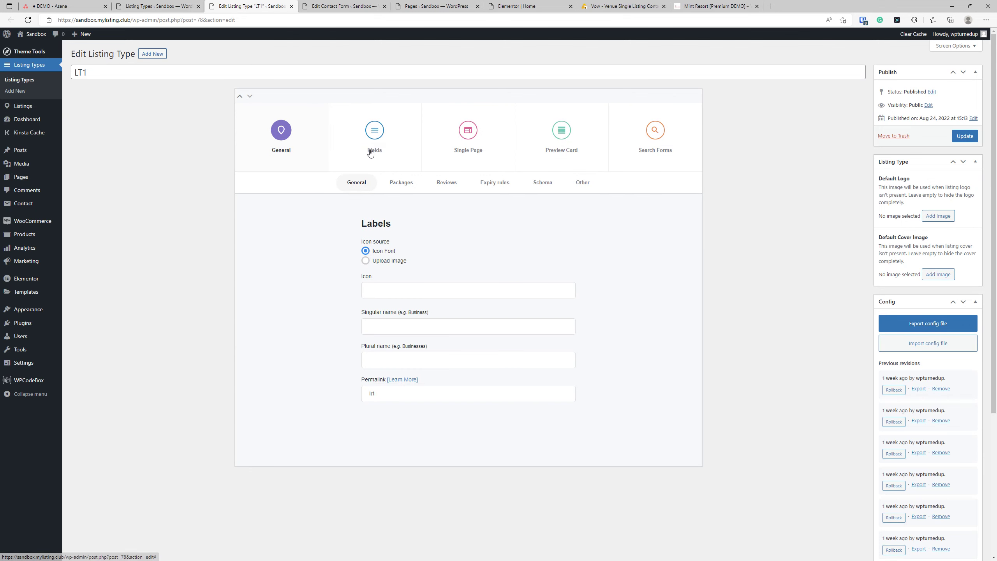
{"action": "left_click", "coordinate": [366, 140]}
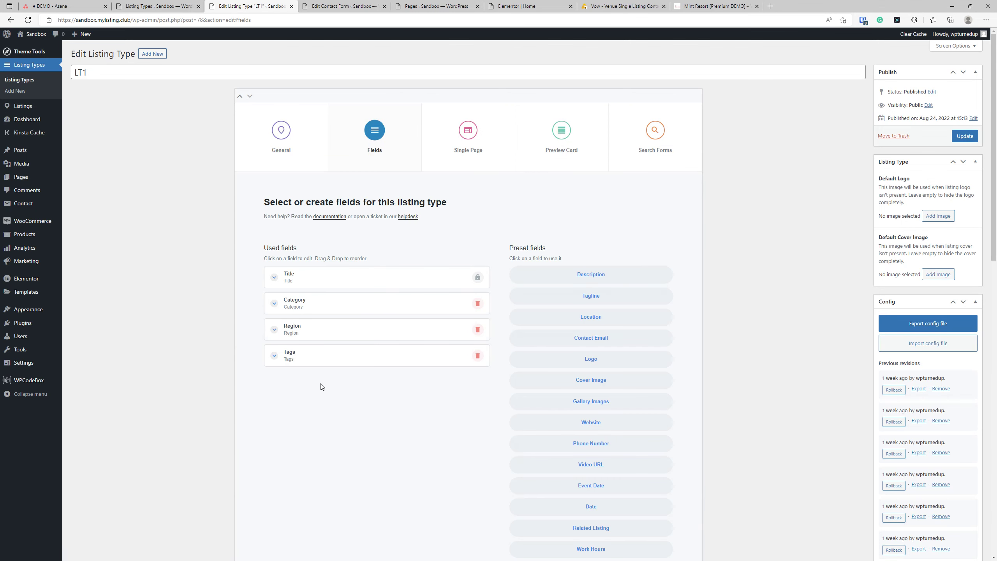
{"action": "scroll", "coordinate": [331, 389], "scroll_direction": "down", "scroll_amount": 5}
{"action": "scroll", "coordinate": [330, 388], "scroll_direction": "up", "scroll_amount": 2}
{"action": "left_click", "coordinate": [560, 187]}
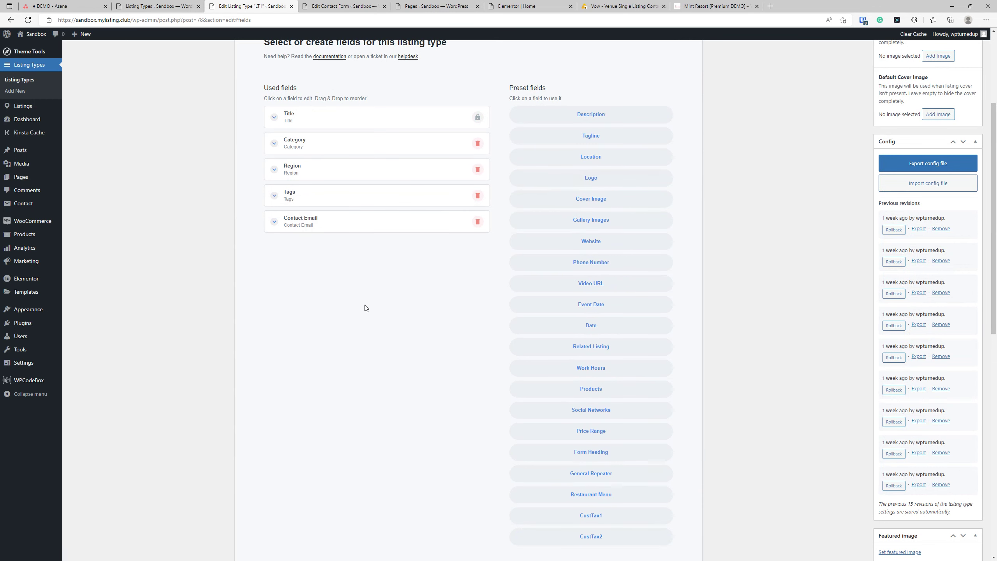
- Toggle the Contact Email field settings until collapsed, and merge the Vow Dashboard window into the main browser
{"action": "left_click", "coordinate": [367, 232]}
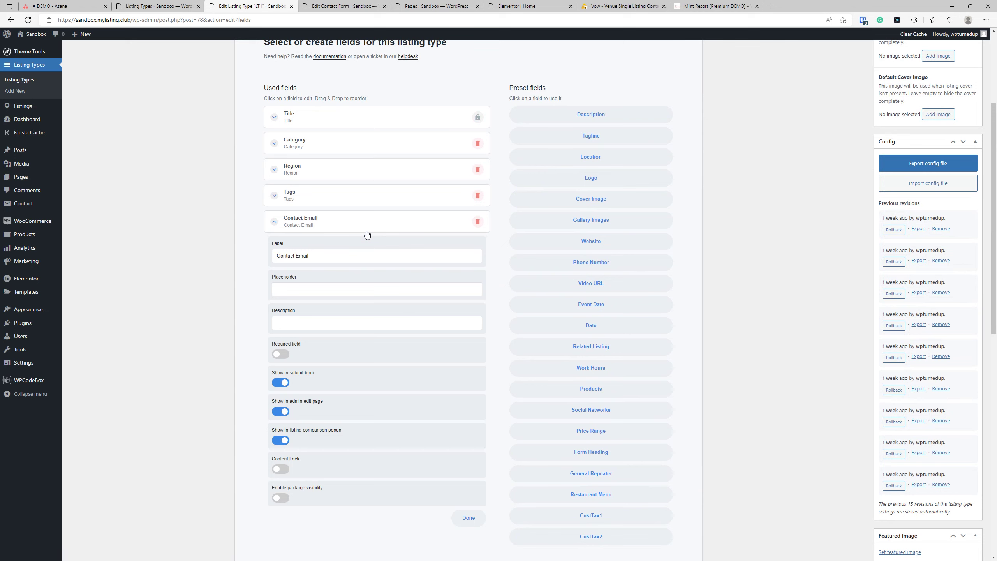
{"action": "left_click", "coordinate": [366, 232]}
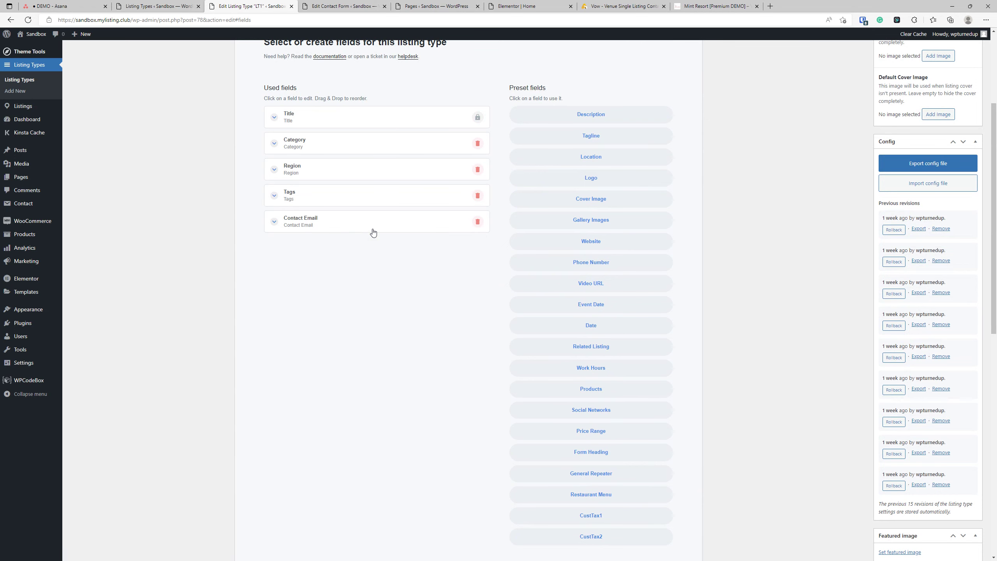
{"action": "left_click", "coordinate": [371, 233]}
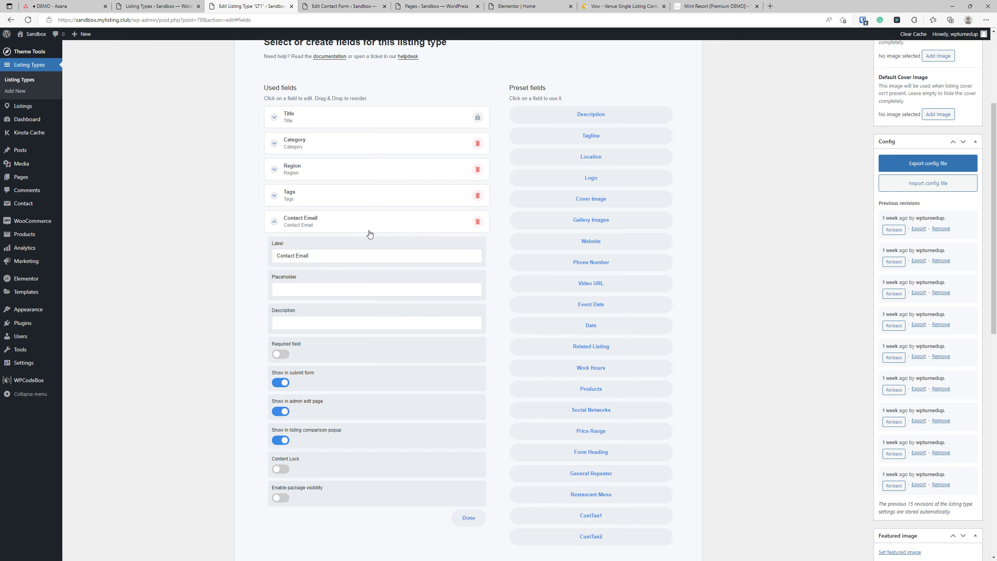
{"action": "left_click", "coordinate": [369, 233]}
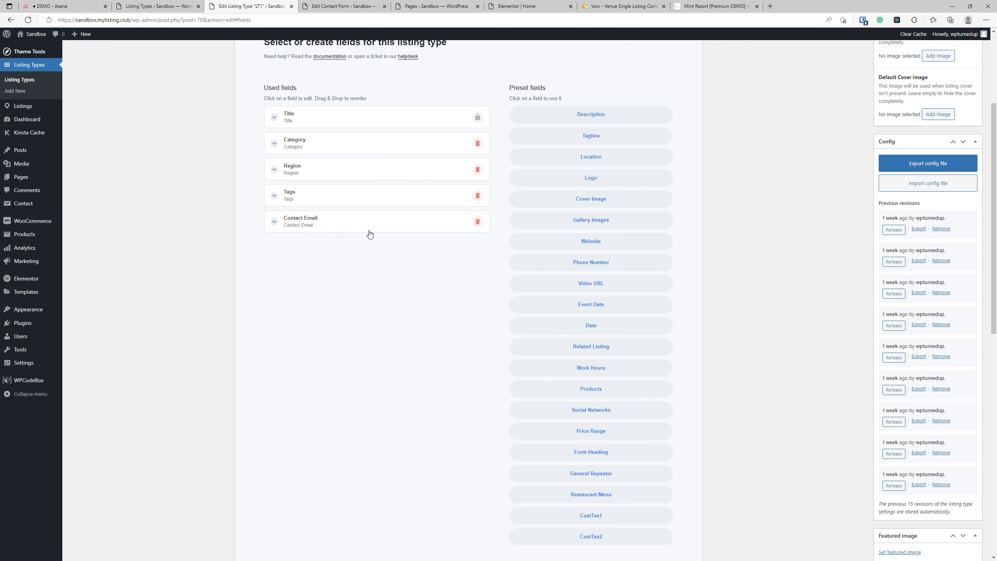
{"action": "left_click", "coordinate": [369, 233]}
{"action": "left_click", "coordinate": [369, 234]}
{"action": "left_click", "coordinate": [369, 233]}
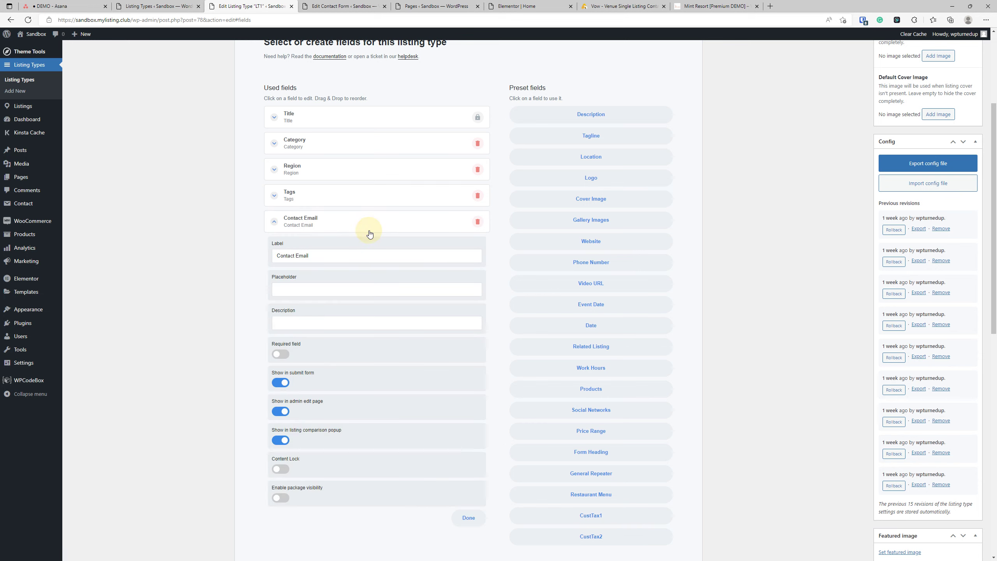
{"action": "left_click", "coordinate": [369, 233]}
{"action": "left_click", "coordinate": [369, 234]}
{"action": "left_click", "coordinate": [370, 233]}
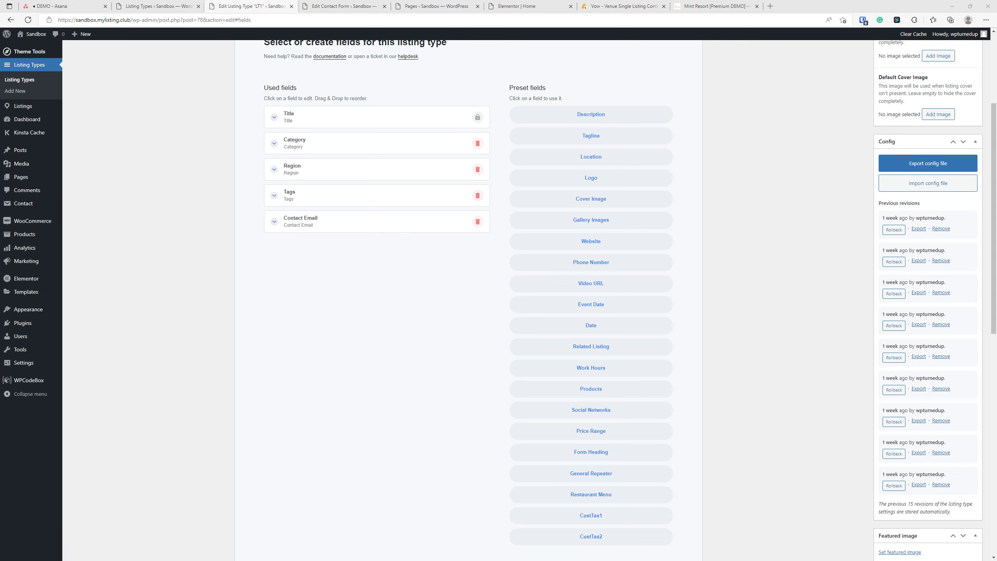
{"action": "left_click_drag", "start_coordinate": [456, 558], "coordinate": [703, 6]}
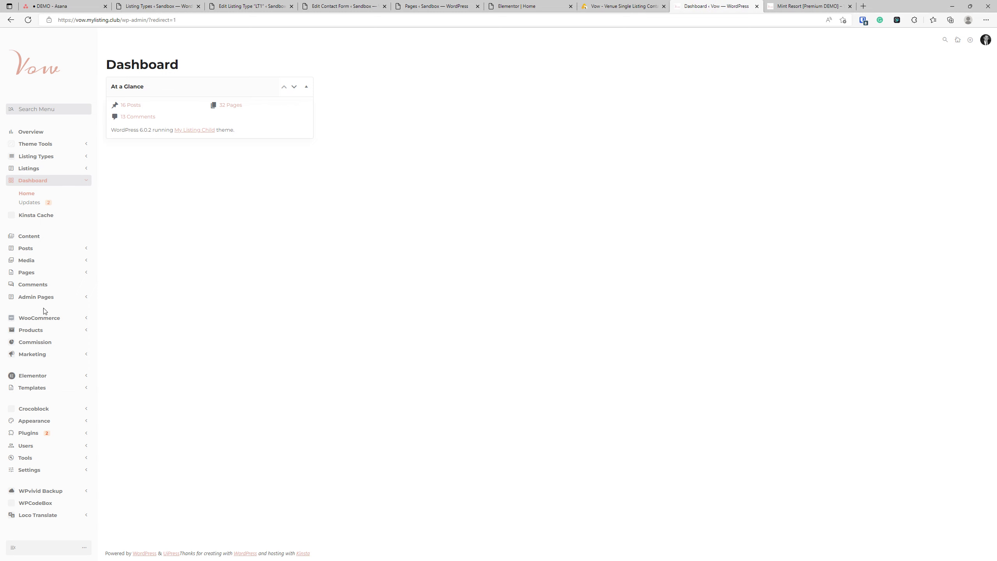
- Open the Venue listing type for editing and glance at the Mint Resort listing
{"action": "left_click", "coordinate": [83, 156]}
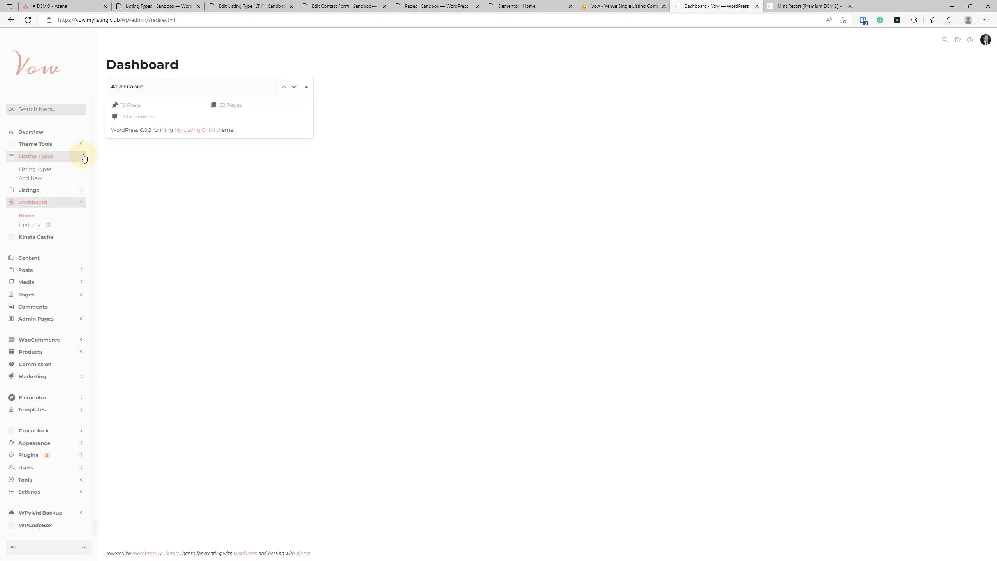
{"action": "left_click", "coordinate": [45, 169]}
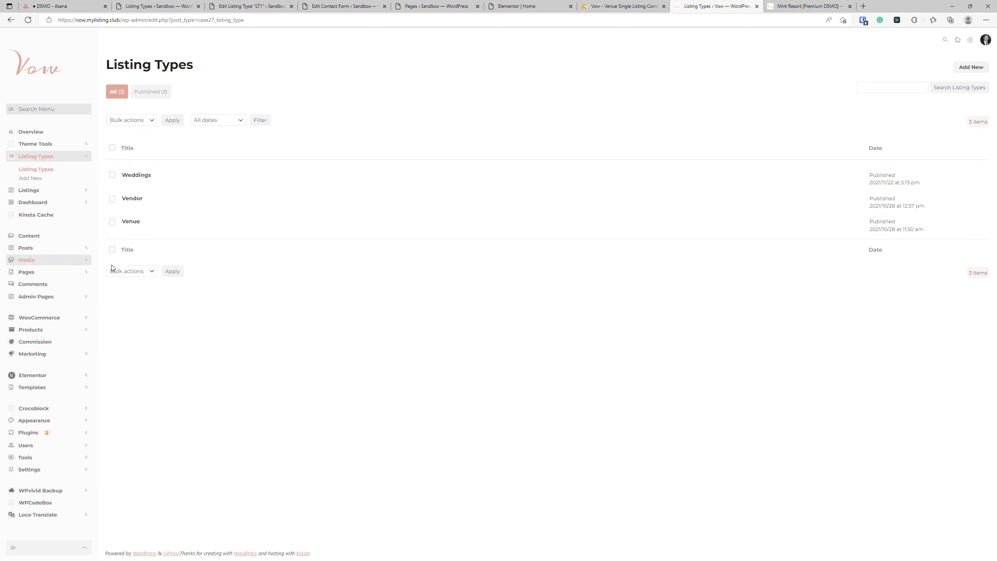
{"action": "left_click", "coordinate": [126, 234]}
{"action": "left_click", "coordinate": [791, 4]}
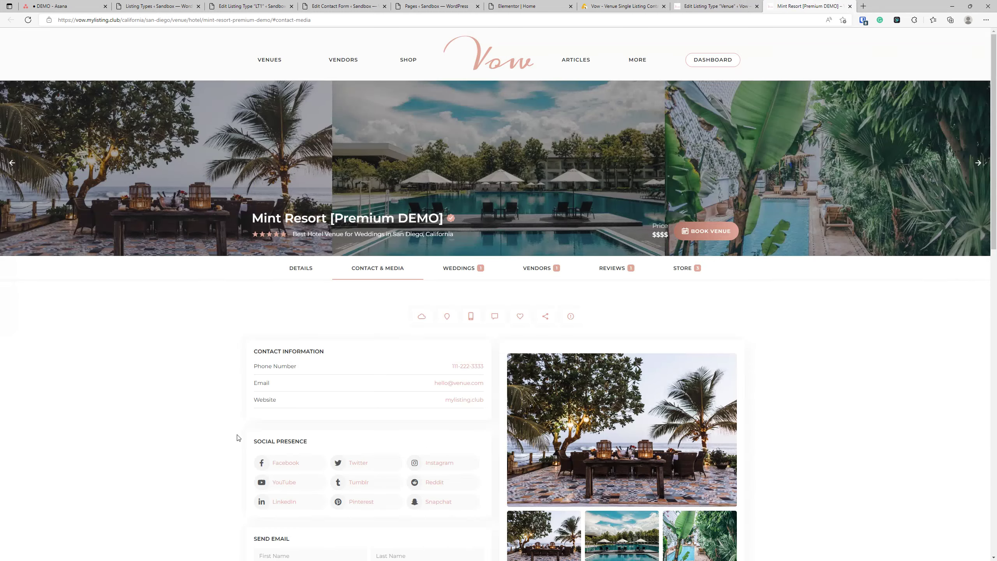
{"action": "scroll", "coordinate": [243, 377], "scroll_direction": "down", "scroll_amount": 6}
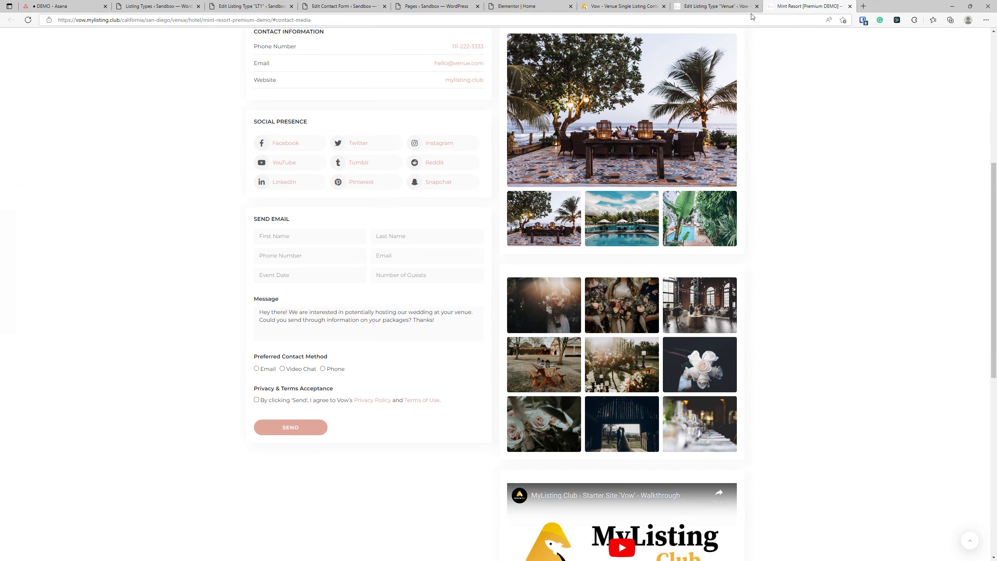
- Show the Venue listing type's fields and expand the Venue Contact Email settings
{"action": "left_click", "coordinate": [716, 6]}
{"action": "left_click", "coordinate": [413, 203]}
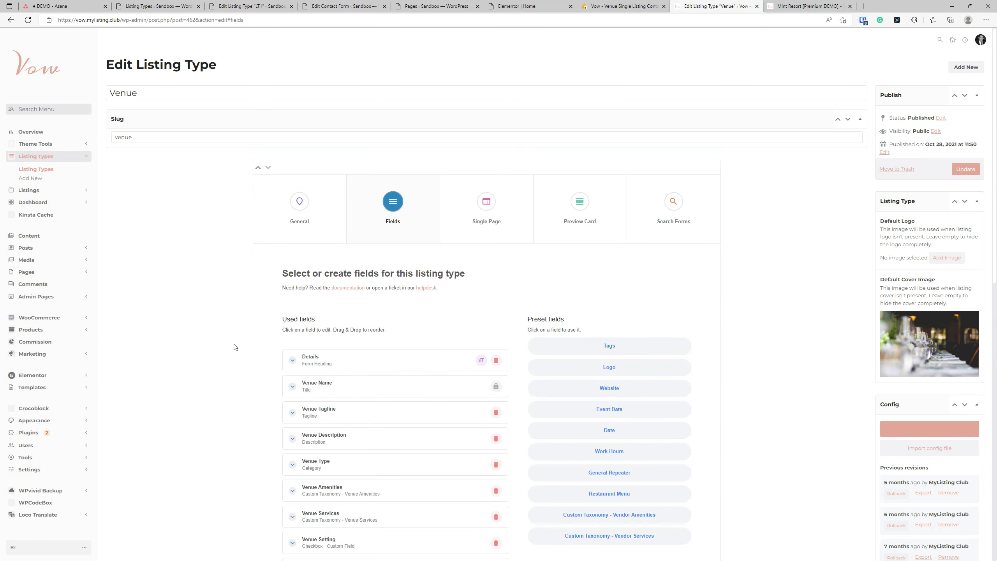
{"action": "scroll", "coordinate": [244, 328], "scroll_direction": "down", "scroll_amount": 4}
{"action": "scroll", "coordinate": [223, 307], "scroll_direction": "down", "scroll_amount": 2}
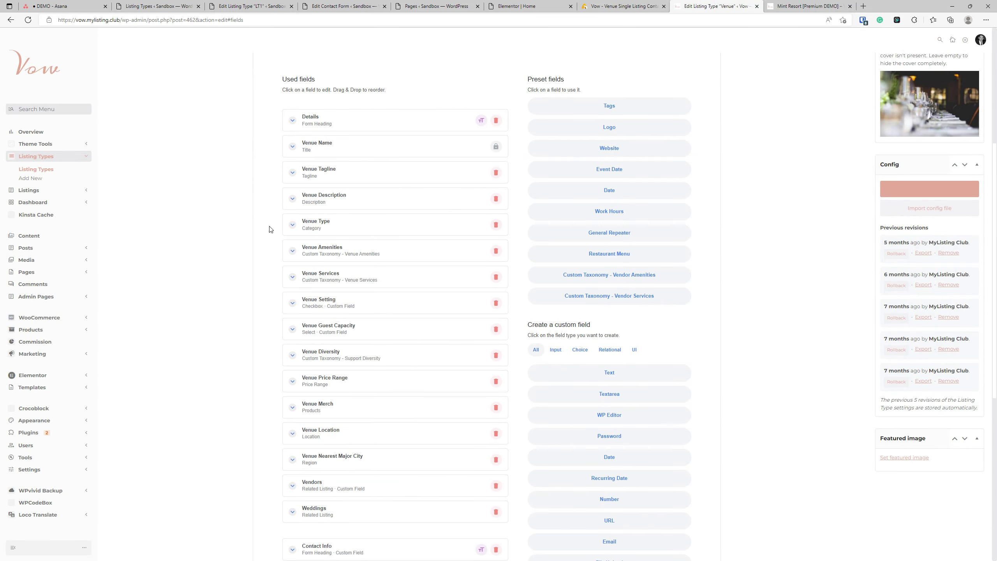
{"action": "scroll", "coordinate": [229, 267], "scroll_direction": "down", "scroll_amount": 5}
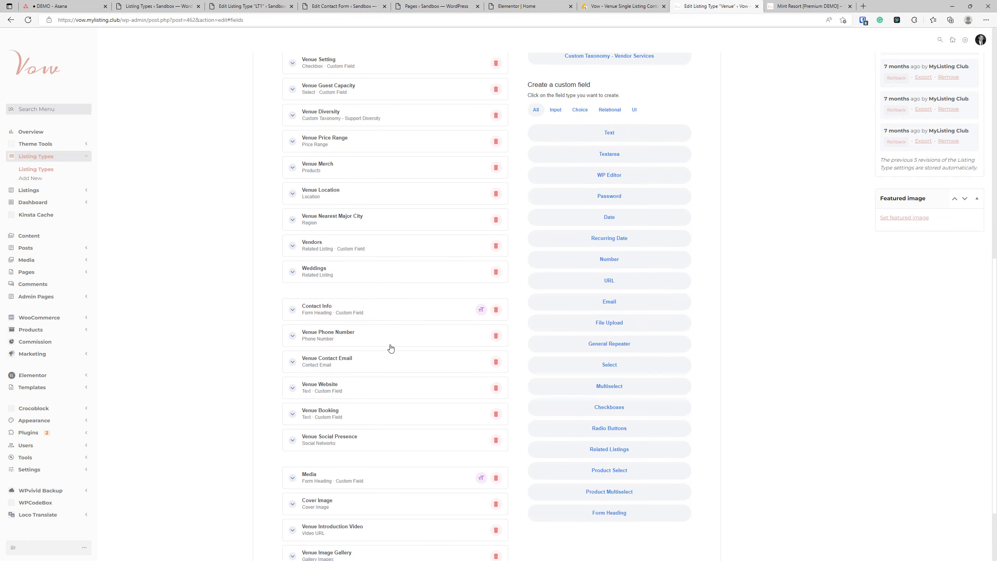
{"action": "left_click", "coordinate": [364, 361]}
{"action": "scroll", "coordinate": [237, 346], "scroll_direction": "down", "scroll_amount": 5}
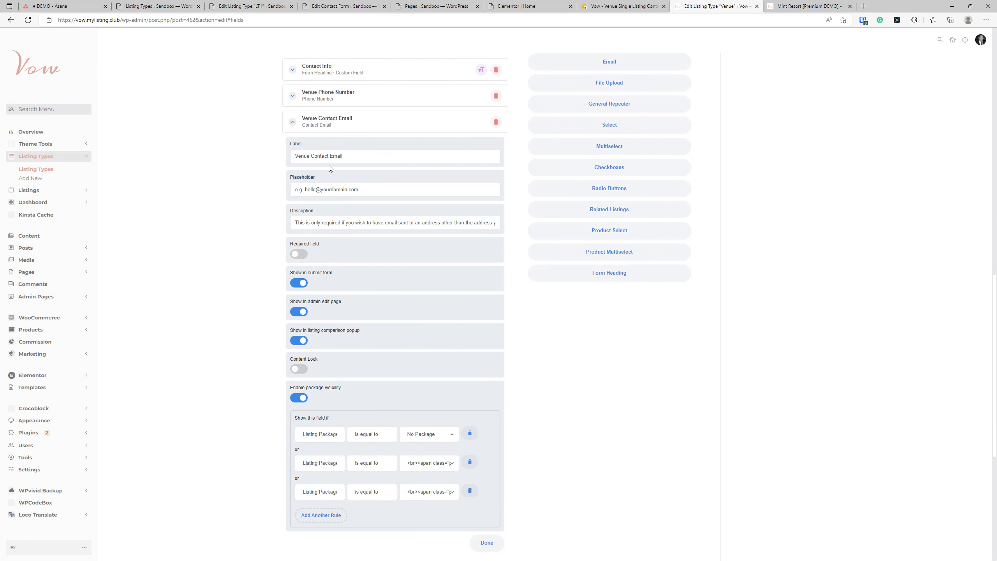
- Read the Venue Contact Email description to its end, then collapse, reopen and re-collapse the field
{"action": "left_click", "coordinate": [334, 221]}
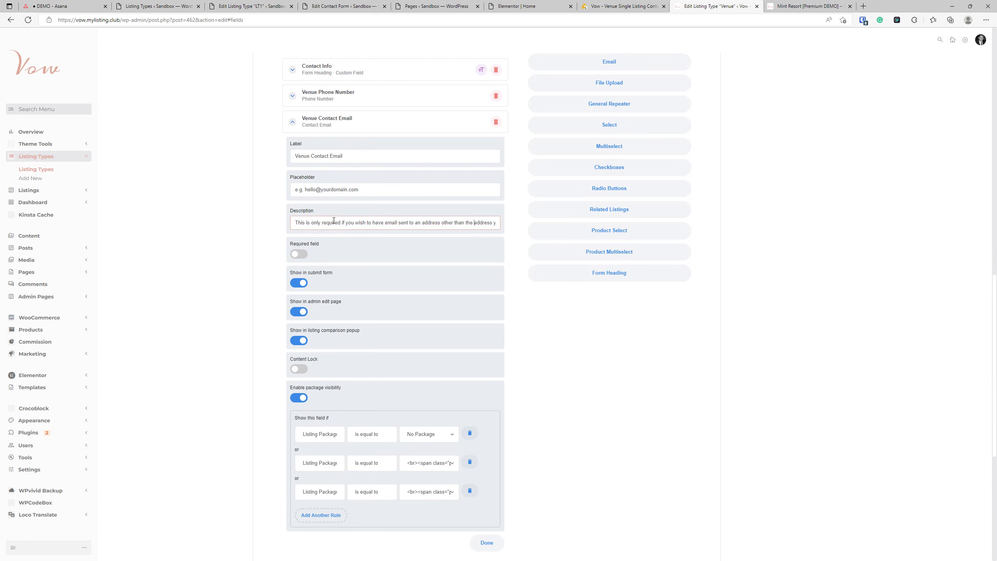
{"action": "key", "text": "Right"}
{"action": "key", "text": "Right"}
{"action": "key", "text": "Right"}
{"action": "key", "text": "Right"}
{"action": "key", "text": "Right"}
{"action": "key", "text": "Right"}
{"action": "key", "text": "Right"}
{"action": "key", "text": "Right"}
{"action": "key", "text": "Right"}
{"action": "key", "text": "Right"}
{"action": "key", "text": "Right"}
{"action": "key", "text": "Right"}
{"action": "key", "text": "Right"}
{"action": "key", "text": "Right"}
{"action": "key", "text": "Right"}
{"action": "key", "text": "Right"}
{"action": "key", "text": "Right"}
{"action": "key", "text": "Right"}
{"action": "key", "text": "Right"}
{"action": "key", "text": "Right"}
{"action": "left_click", "coordinate": [314, 122]}
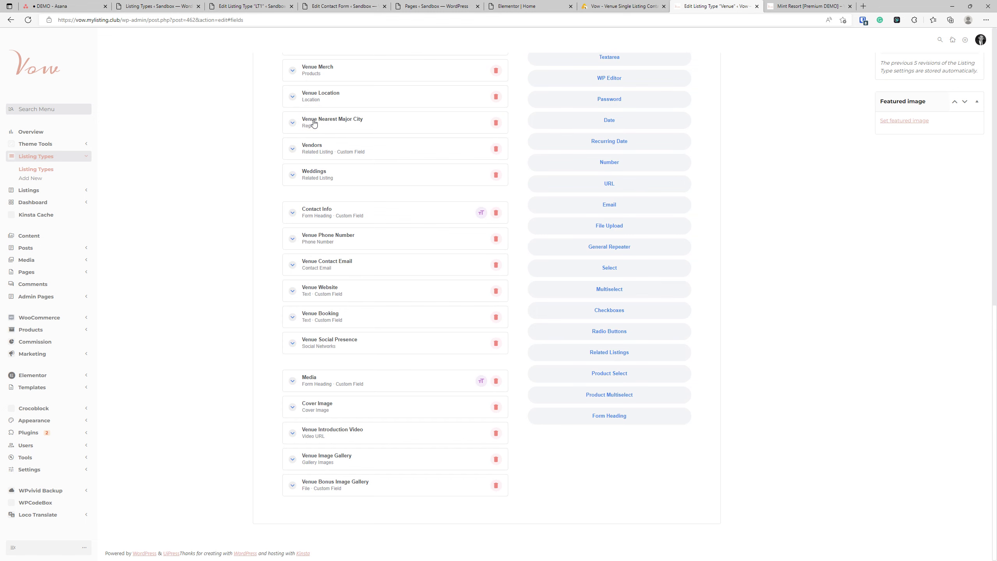
{"action": "scroll", "coordinate": [331, 330], "scroll_direction": "up", "scroll_amount": 2}
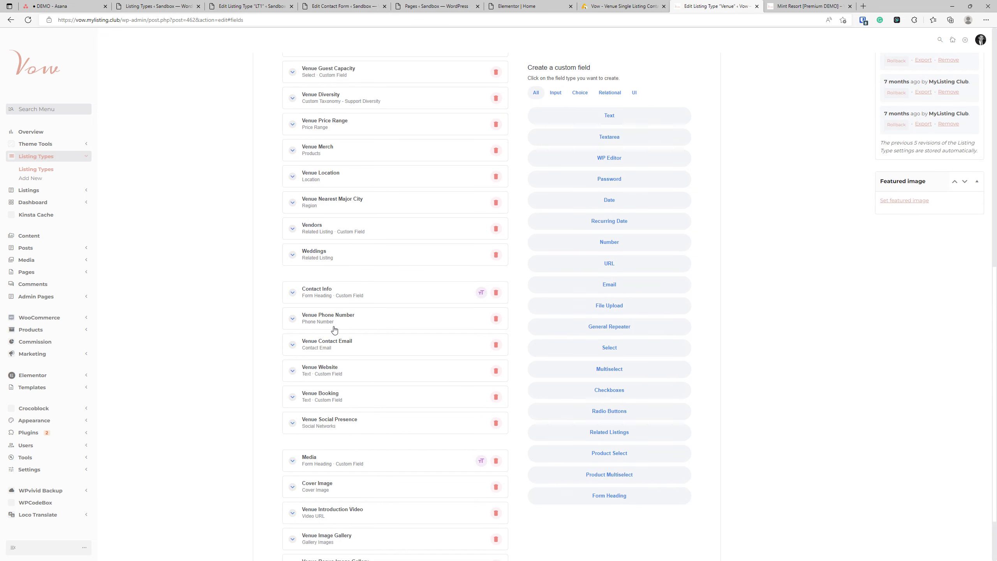
{"action": "left_click", "coordinate": [344, 340]}
{"action": "scroll", "coordinate": [346, 340], "scroll_direction": "down", "scroll_amount": 4}
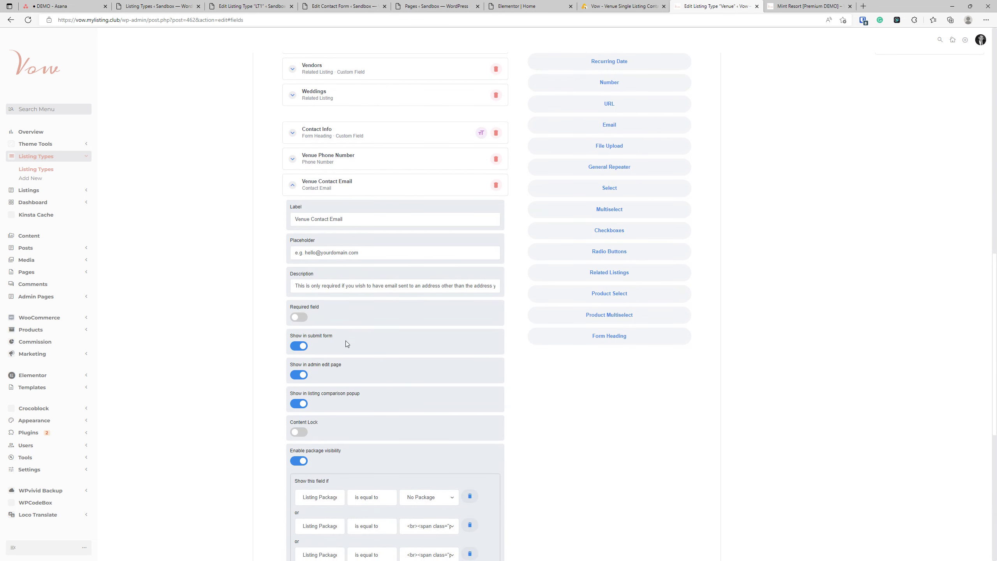
{"action": "left_click", "coordinate": [416, 181]}
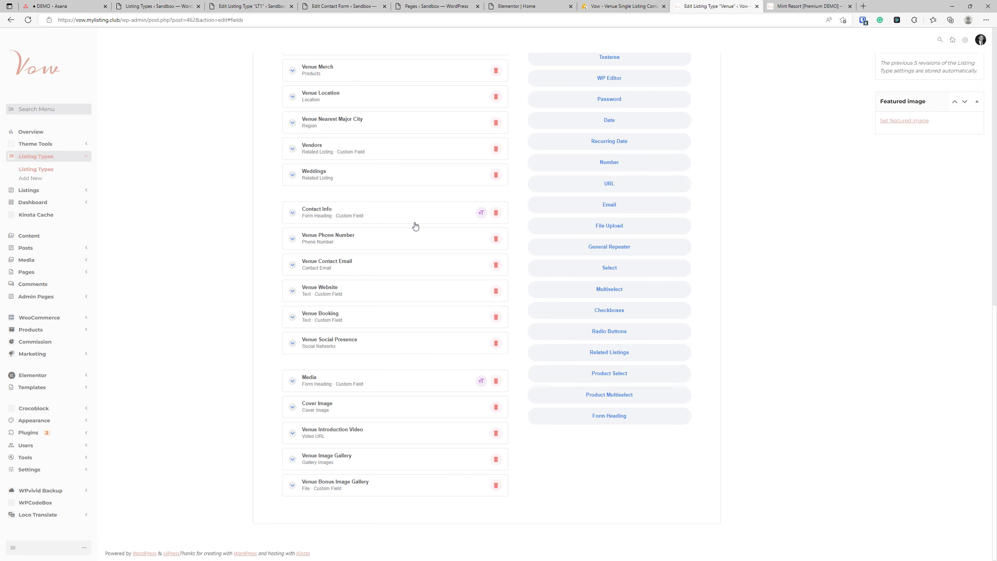
{"action": "scroll", "coordinate": [417, 182], "scroll_direction": "up", "scroll_amount": 15}
- In Single Page > Content & Tabs > Contact & Media, expand Contact Information and its email row
{"action": "left_click", "coordinate": [493, 198]}
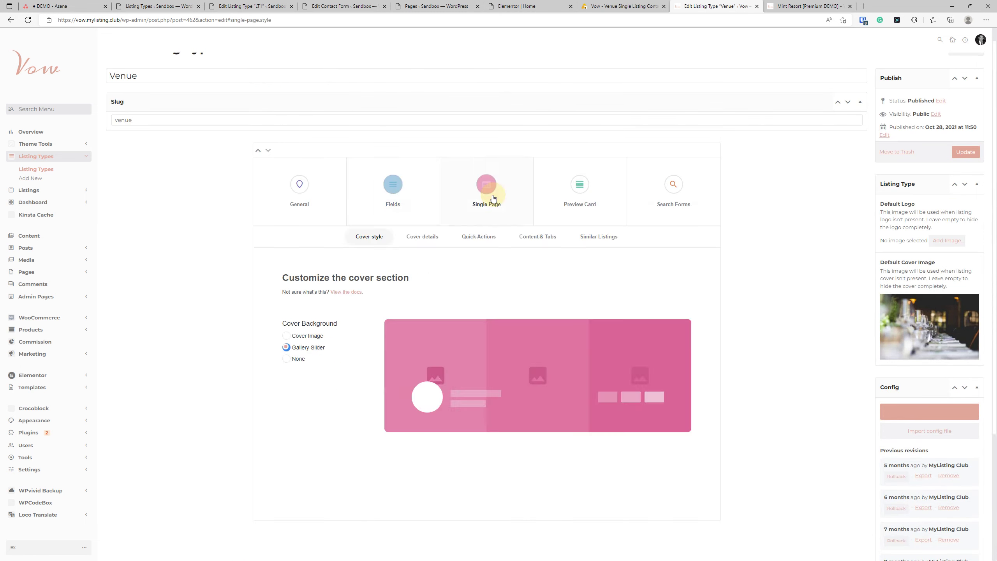
{"action": "left_click", "coordinate": [543, 237]}
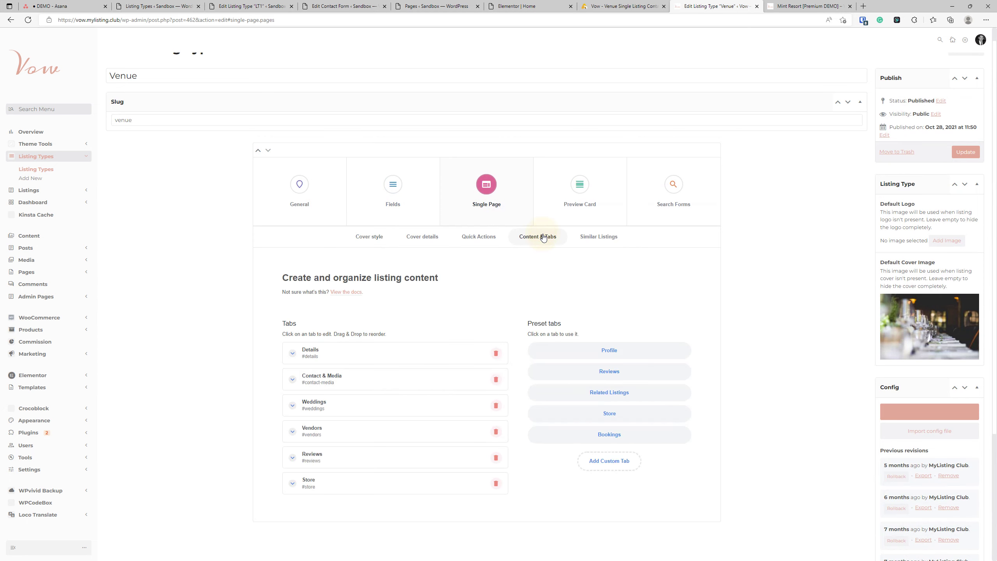
{"action": "scroll", "coordinate": [407, 260], "scroll_direction": "down", "scroll_amount": 4}
{"action": "left_click", "coordinate": [365, 223]}
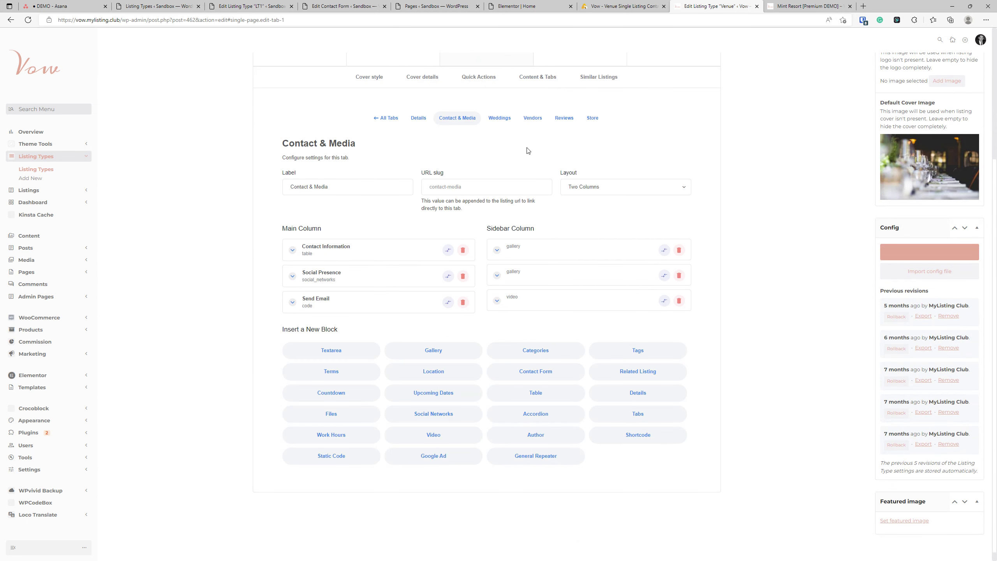
{"action": "scroll", "coordinate": [541, 157], "scroll_direction": "up", "scroll_amount": 3}
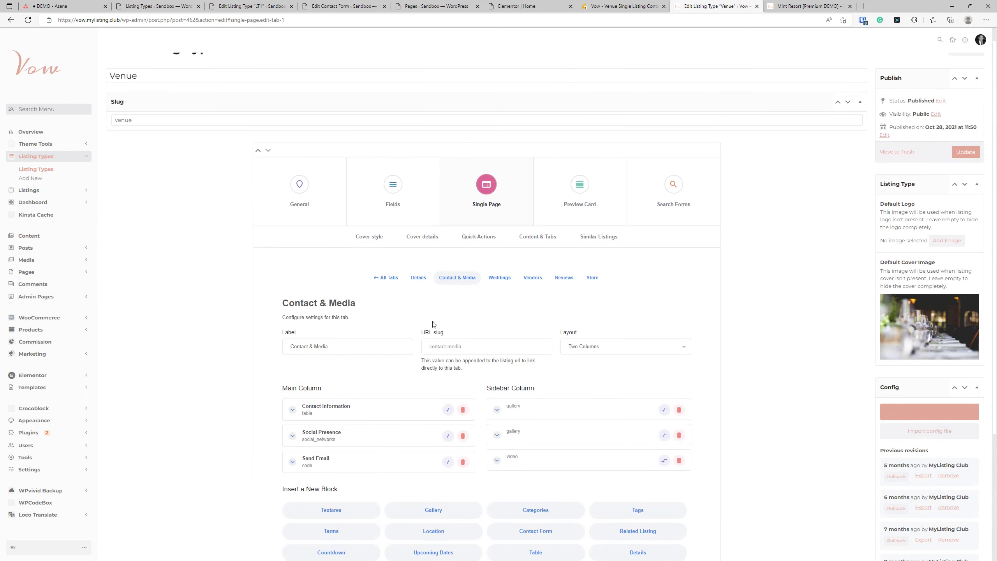
{"action": "scroll", "coordinate": [465, 283], "scroll_direction": "down", "scroll_amount": 3}
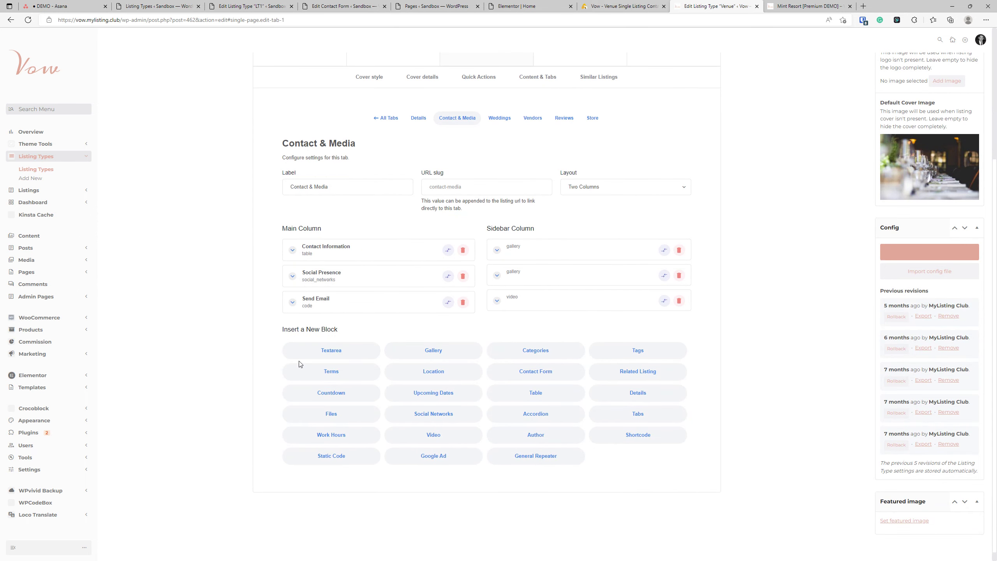
{"action": "left_click", "coordinate": [338, 256]}
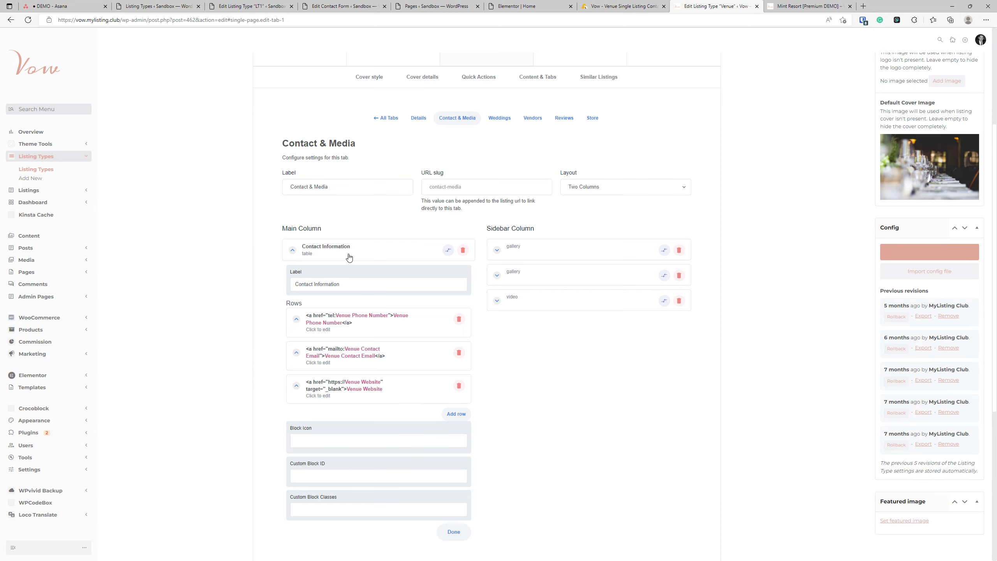
{"action": "scroll", "coordinate": [342, 256], "scroll_direction": "down", "scroll_amount": 4}
{"action": "left_click", "coordinate": [419, 196]}
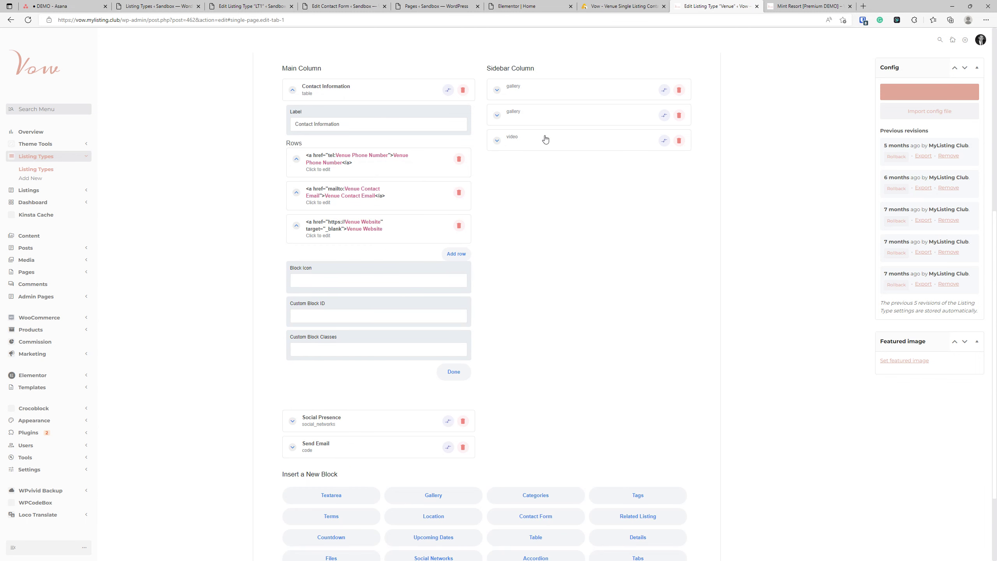
- On Mint Resort's Contact & Media tab, inspect the Contact Information labels and Send Email form fields
{"action": "left_click", "coordinate": [795, 7]}
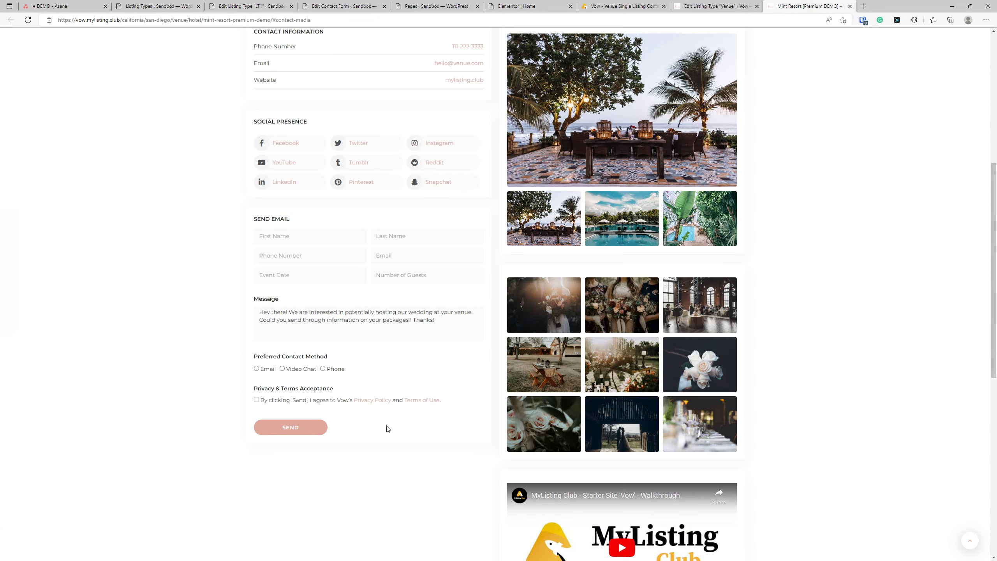
{"action": "scroll", "coordinate": [390, 392], "scroll_direction": "up", "scroll_amount": 5}
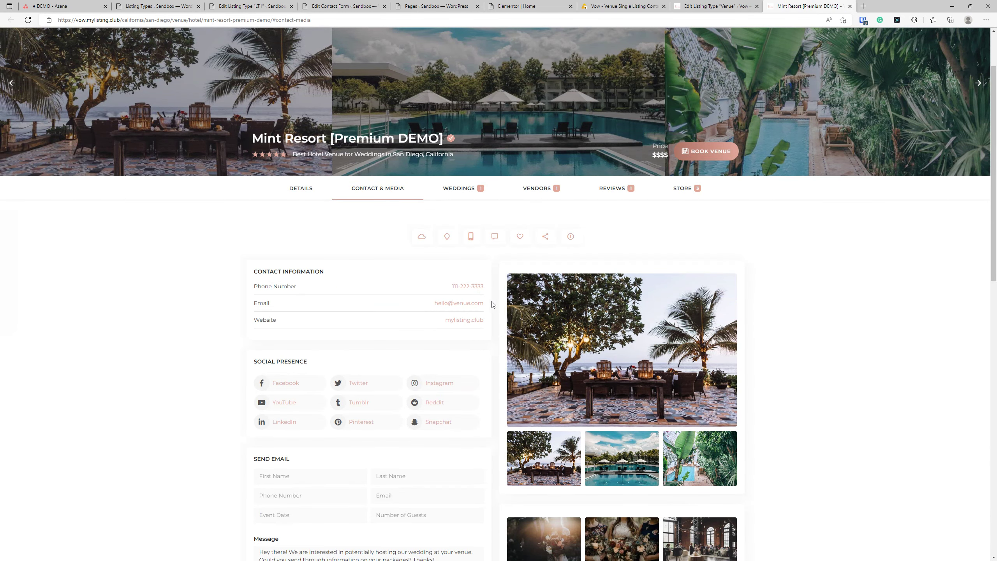
{"action": "left_click_drag", "start_coordinate": [367, 295], "coordinate": [243, 302]}
{"action": "left_click_drag", "start_coordinate": [344, 271], "coordinate": [241, 273]}
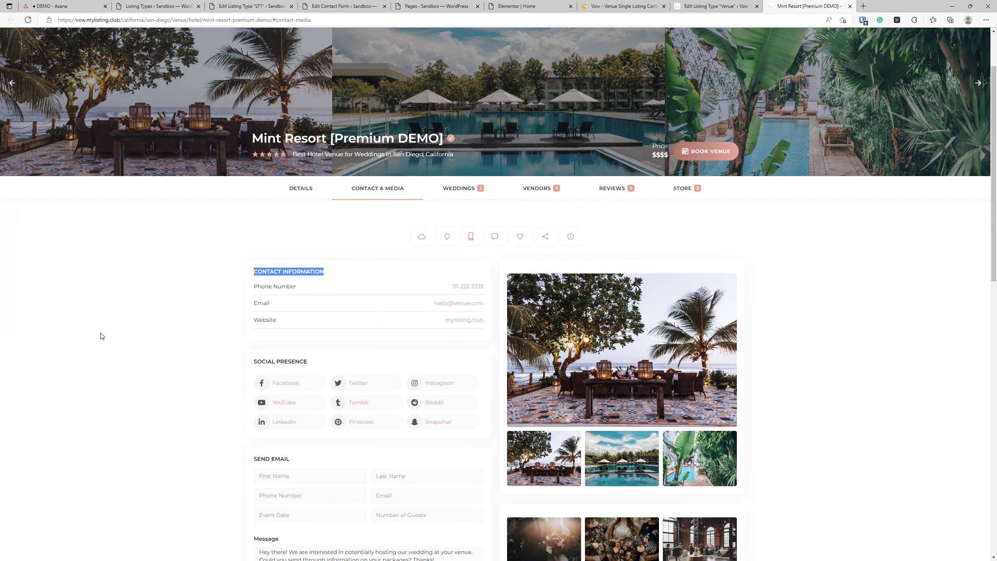
{"action": "scroll", "coordinate": [187, 276], "scroll_direction": "down", "scroll_amount": 5}
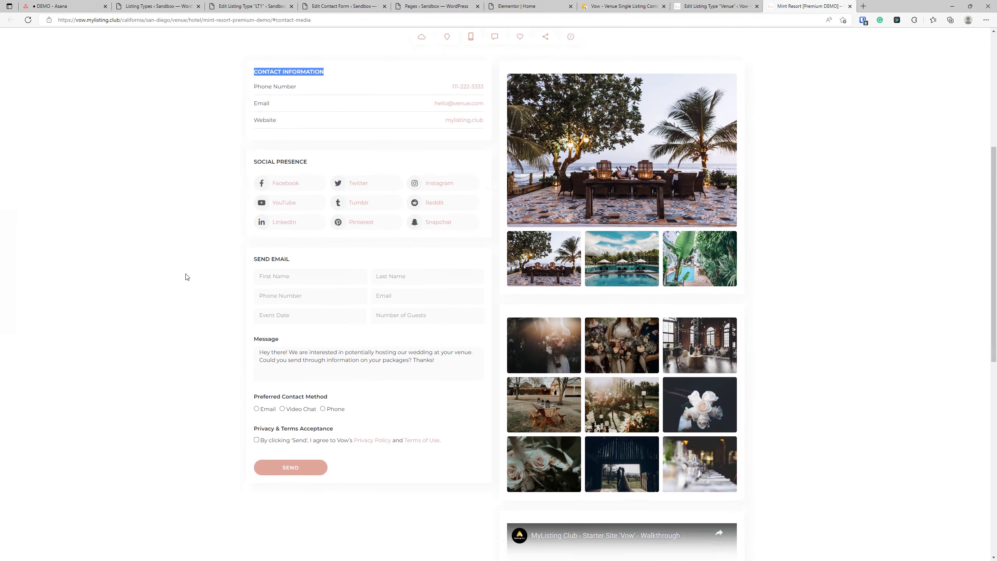
{"action": "left_click", "coordinate": [321, 235]}
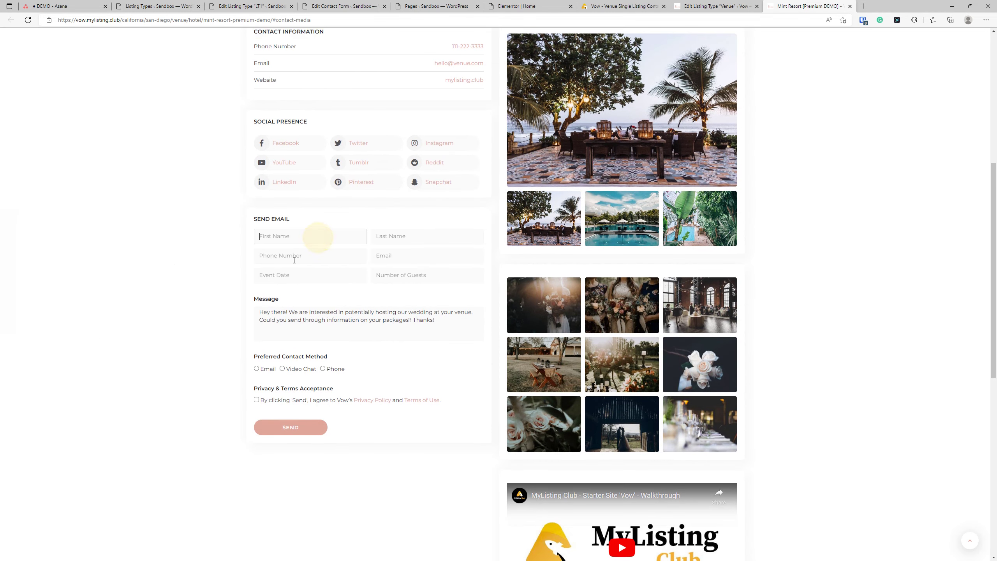
{"action": "left_click", "coordinate": [293, 258]}
- Trim the form's Message so it ends after 'Could you send', then select the whole text
{"action": "left_click_drag", "start_coordinate": [435, 316], "coordinate": [238, 299]}
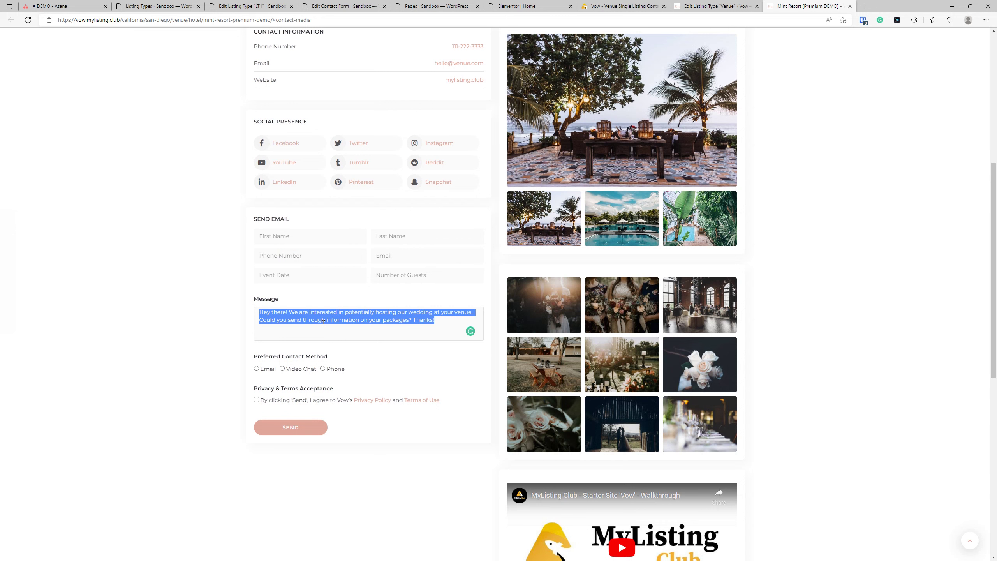
{"action": "left_click", "coordinate": [328, 320]}
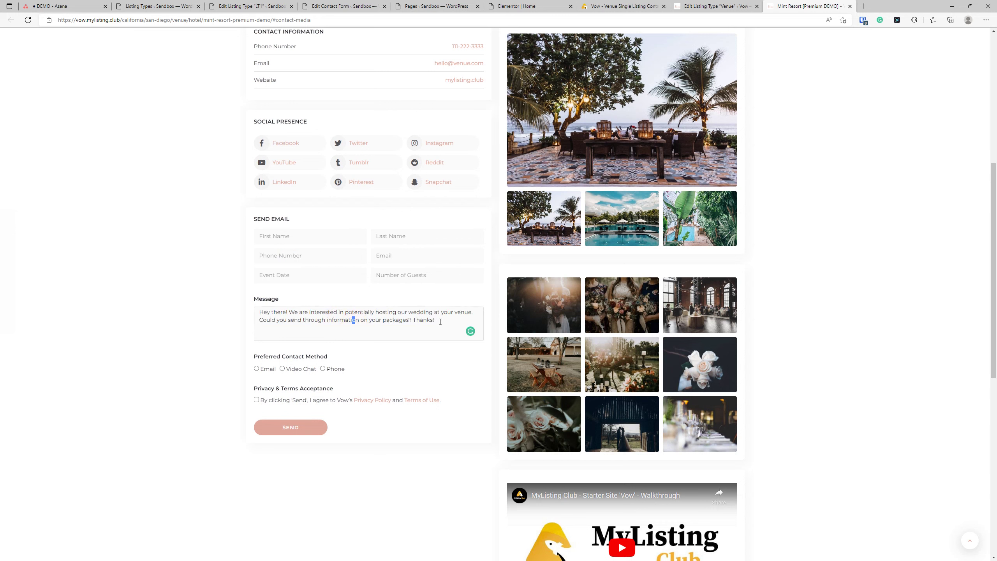
{"action": "left_click_drag", "start_coordinate": [440, 321], "coordinate": [346, 321]}
{"action": "type", "text": "fdfdf"}
{"action": "key", "text": "BackSpace"}
{"action": "key", "text": "BackSpace"}
{"action": "key", "text": "BackSpace"}
{"action": "key", "text": "BackSpace"}
{"action": "key", "text": "BackSpace"}
{"action": "key", "text": "BackSpace"}
{"action": "key", "text": "BackSpace"}
{"action": "key", "text": "BackSpace"}
{"action": "key", "text": "BackSpace"}
{"action": "key", "text": "BackSpace"}
{"action": "key", "text": "BackSpace"}
{"action": "key", "text": "BackSpace"}
{"action": "key", "text": "BackSpace"}
{"action": "key", "text": "BackSpace"}
{"action": "triple_click", "coordinate": [299, 316]}
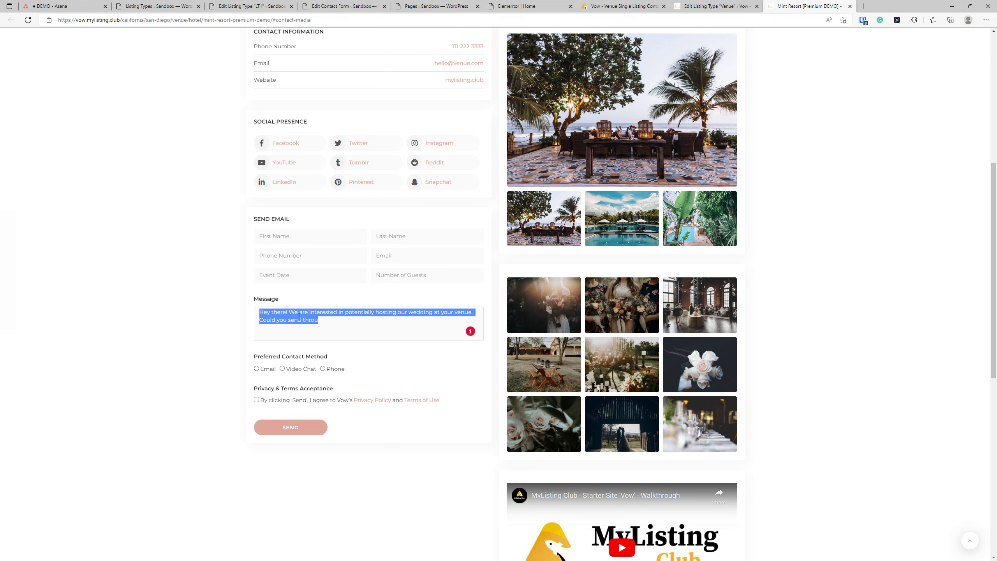
{"action": "scroll", "coordinate": [365, 383], "scroll_direction": "down", "scroll_amount": 2}
{"action": "scroll", "coordinate": [416, 363], "scroll_direction": "up", "scroll_amount": 2}
{"action": "scroll", "coordinate": [417, 362], "scroll_direction": "up", "scroll_amount": 4}
{"action": "scroll", "coordinate": [416, 362], "scroll_direction": "up", "scroll_amount": 4}
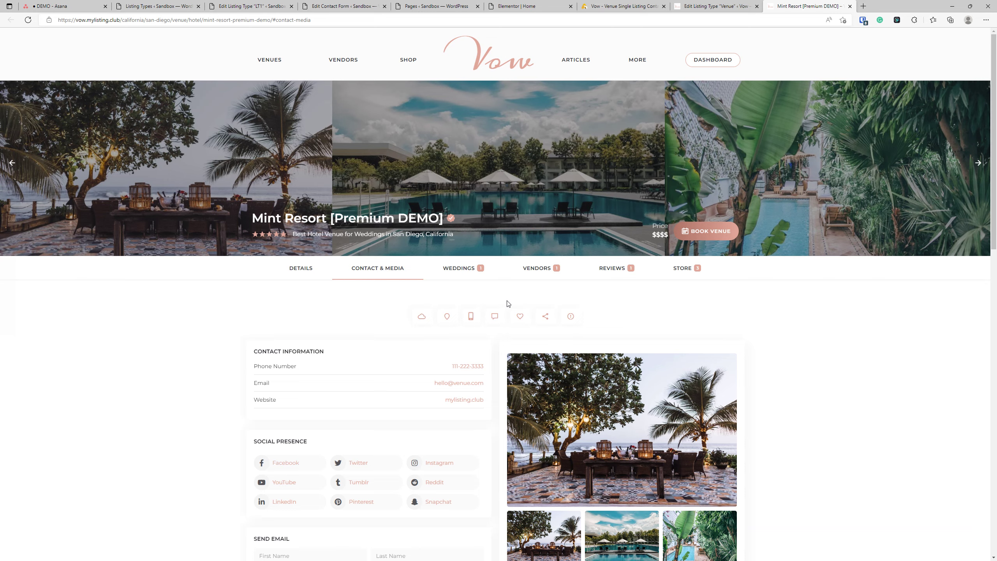
- Pass through the Vow contact form product page to the Asana DEMO board
{"action": "left_click", "coordinate": [605, 11]}
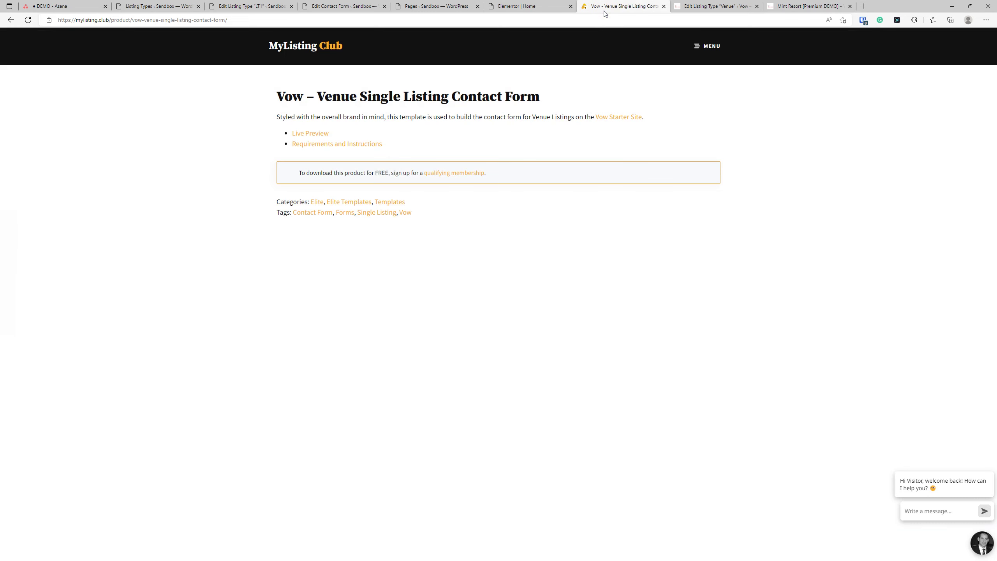
{"action": "left_click", "coordinate": [78, 11]}
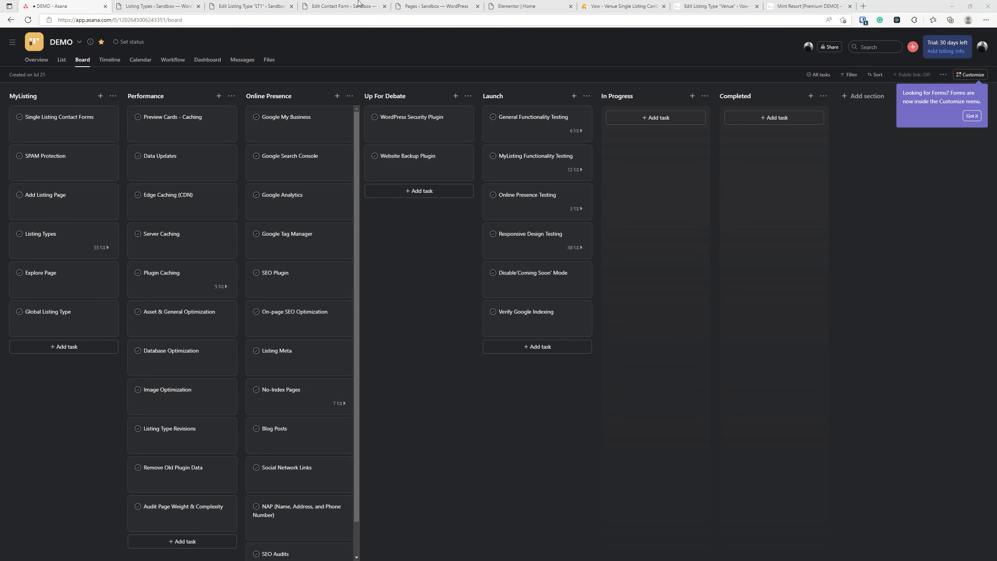
- Return to the Sandbox site's Listing Types list showing LT1 and LT2
{"action": "left_click", "coordinate": [181, 4]}
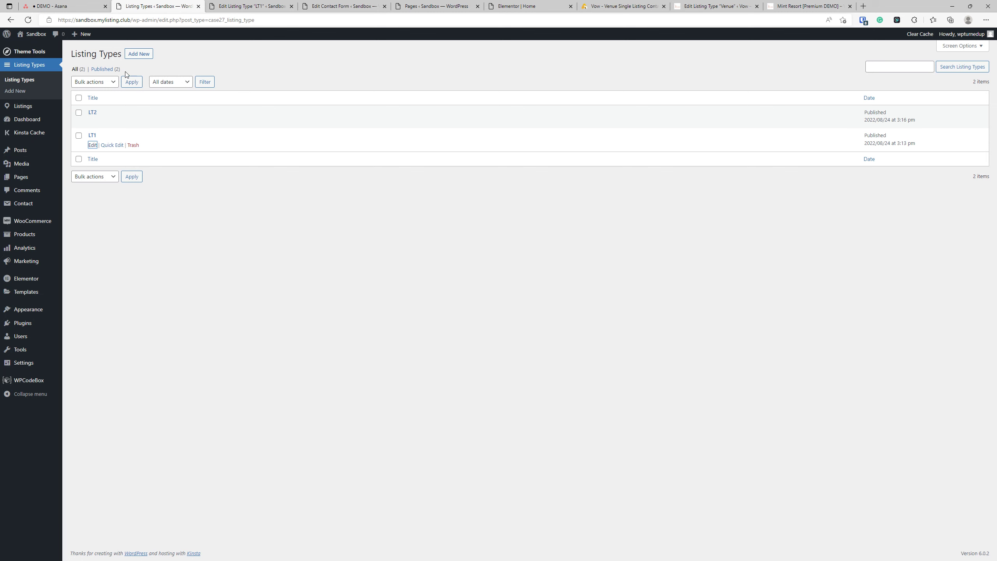
- From the contact form editor, open Contact > Integration and look over the reCAPTCHA section
{"action": "mouse_move", "coordinate": [46, 57]}
{"action": "left_click", "coordinate": [242, 5]}
{"action": "left_click", "coordinate": [317, 6]}
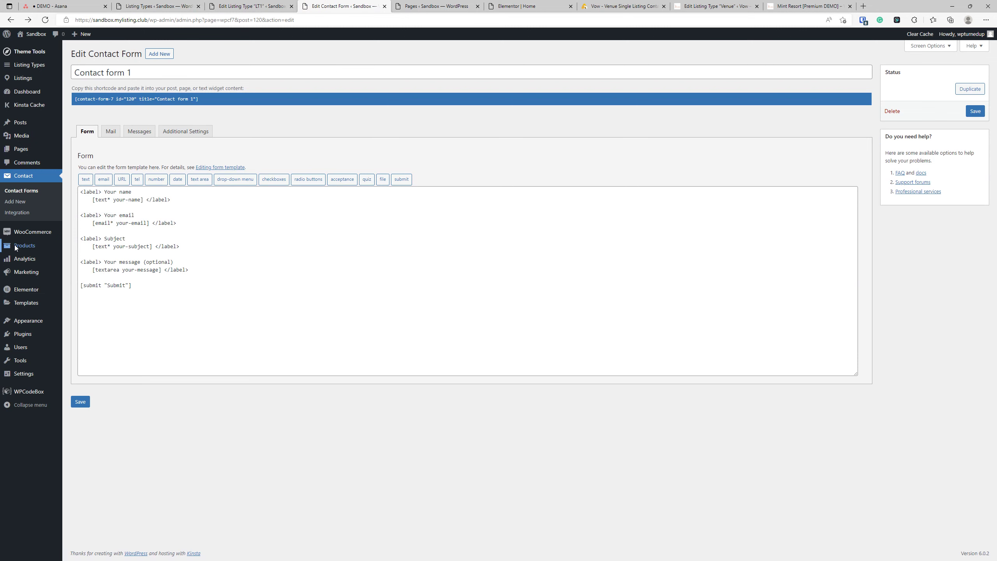
{"action": "left_click", "coordinate": [17, 212]}
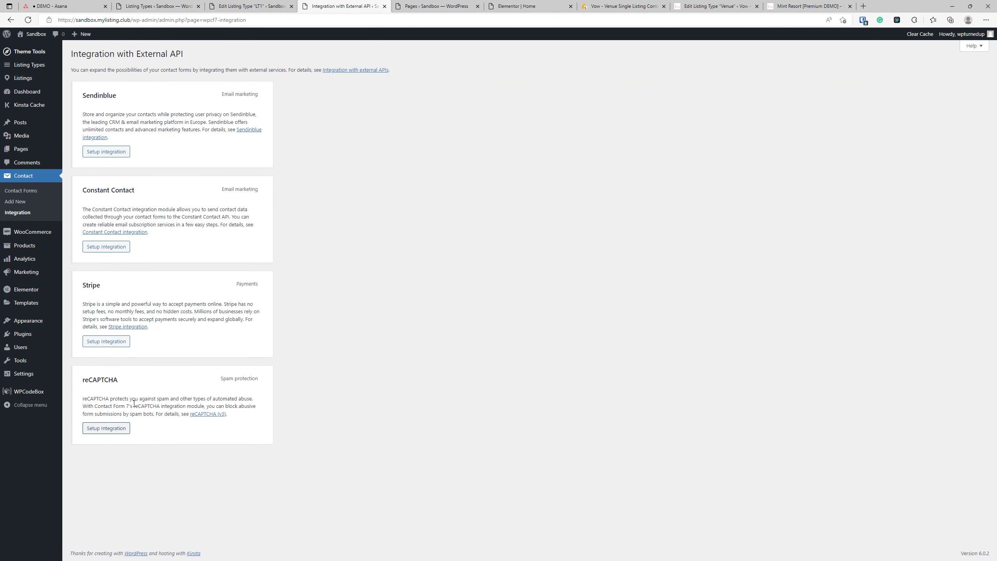
{"action": "triple_click", "coordinate": [99, 379]}
{"action": "left_click", "coordinate": [398, 375]}
{"action": "mouse_move", "coordinate": [43, 55]}
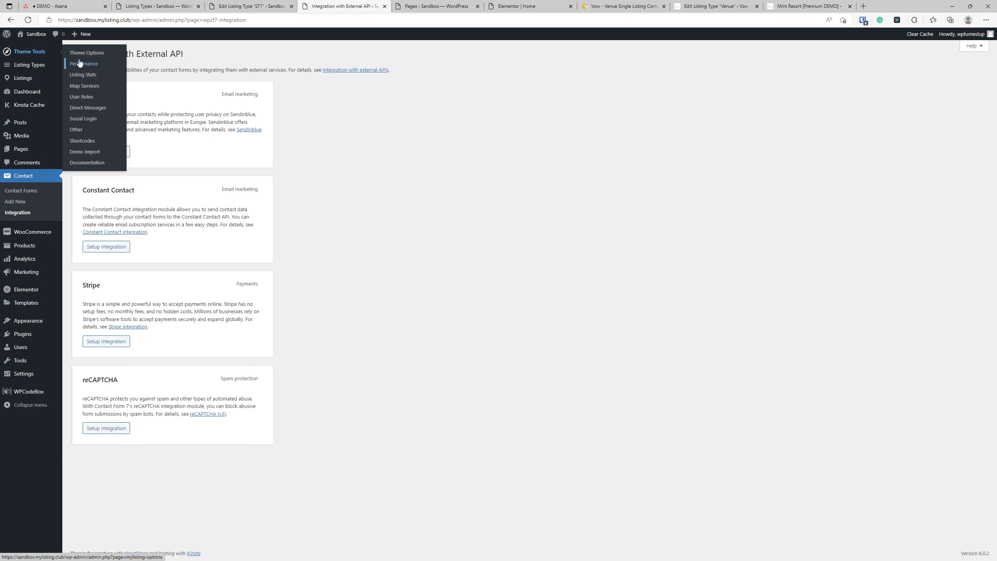
- Open the Theme Tools User Roles page, then the Listings Settings page
{"action": "left_click", "coordinate": [84, 97]}
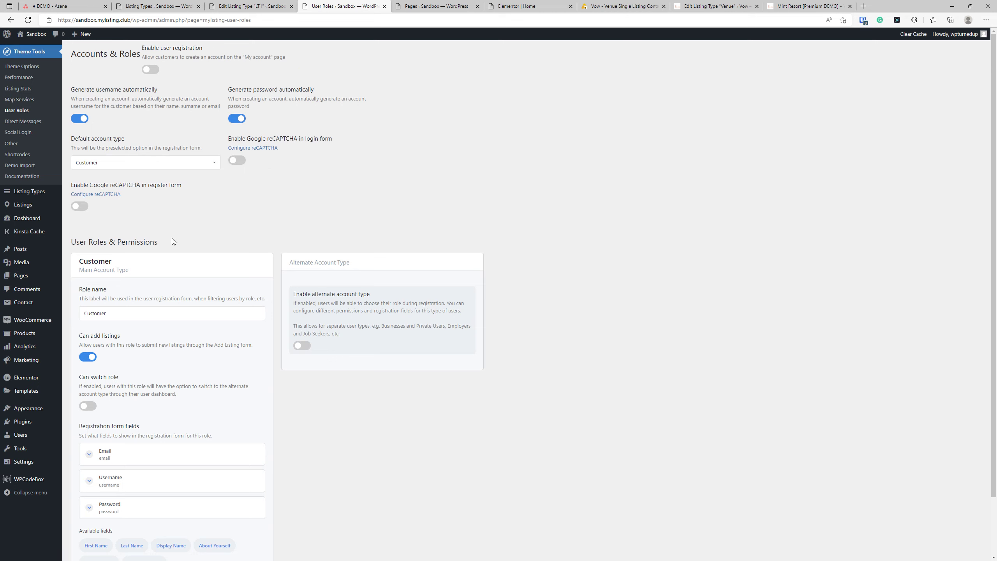
{"action": "mouse_move", "coordinate": [23, 204]}
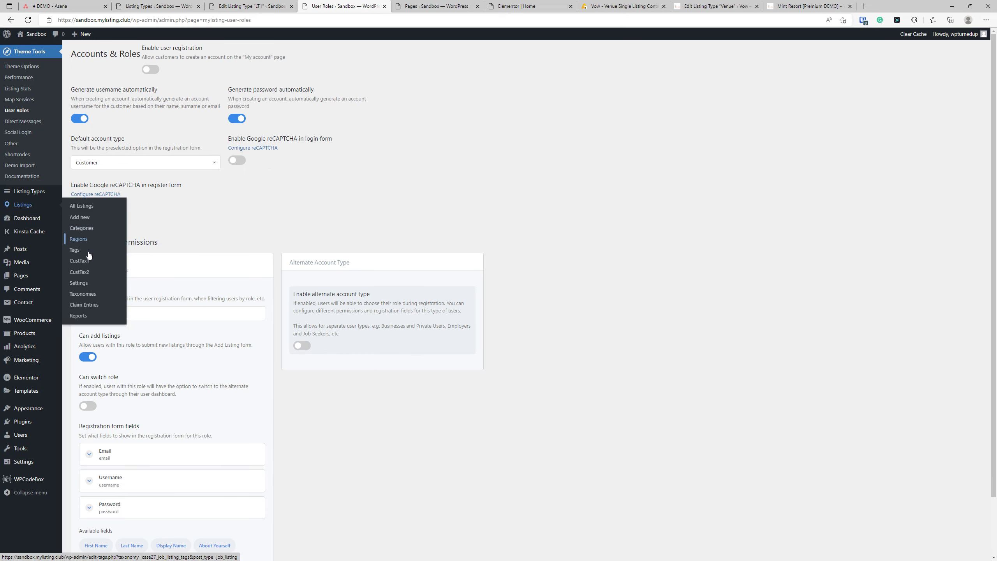
{"action": "left_click", "coordinate": [87, 286]}
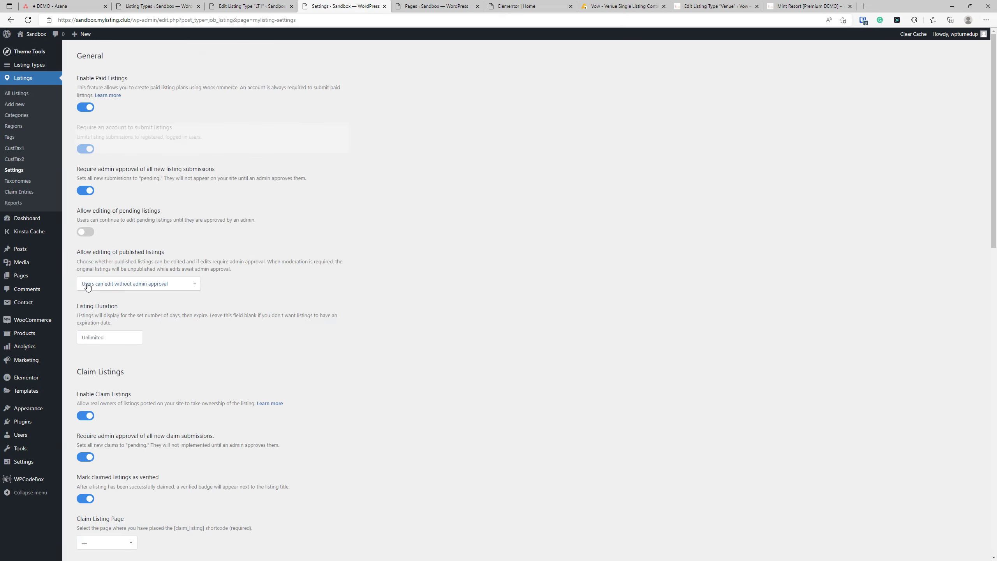
- Check the reCAPTCHA section, where the site and secret keys are blank, then return to the top
{"action": "scroll", "coordinate": [398, 375], "scroll_direction": "down", "scroll_amount": 15}
{"action": "scroll", "coordinate": [390, 346], "scroll_direction": "down", "scroll_amount": 3}
{"action": "left_click_drag", "start_coordinate": [117, 355], "coordinate": [81, 351]}
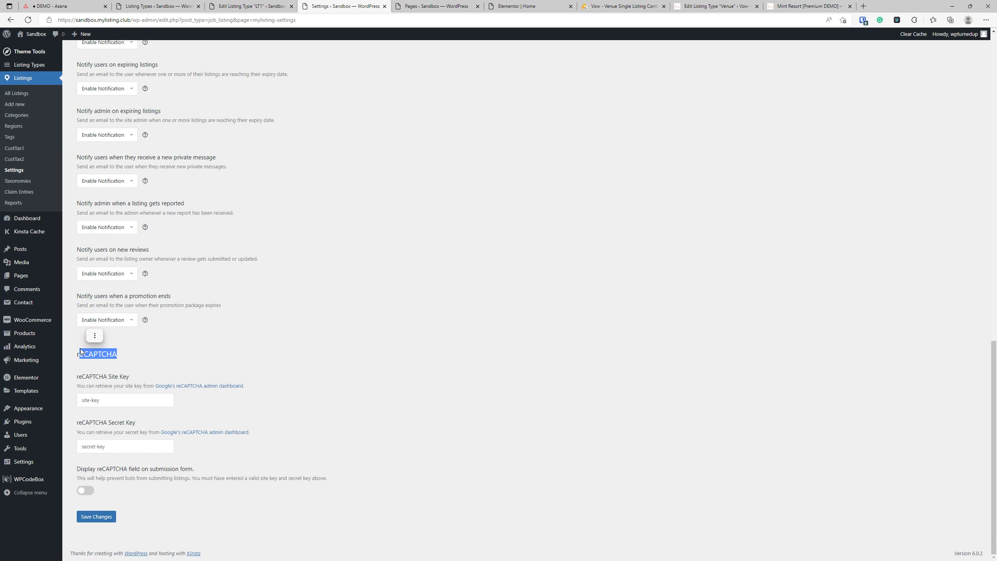
{"action": "left_click", "coordinate": [308, 354]}
{"action": "scroll", "coordinate": [382, 338], "scroll_direction": "up", "scroll_amount": 10}
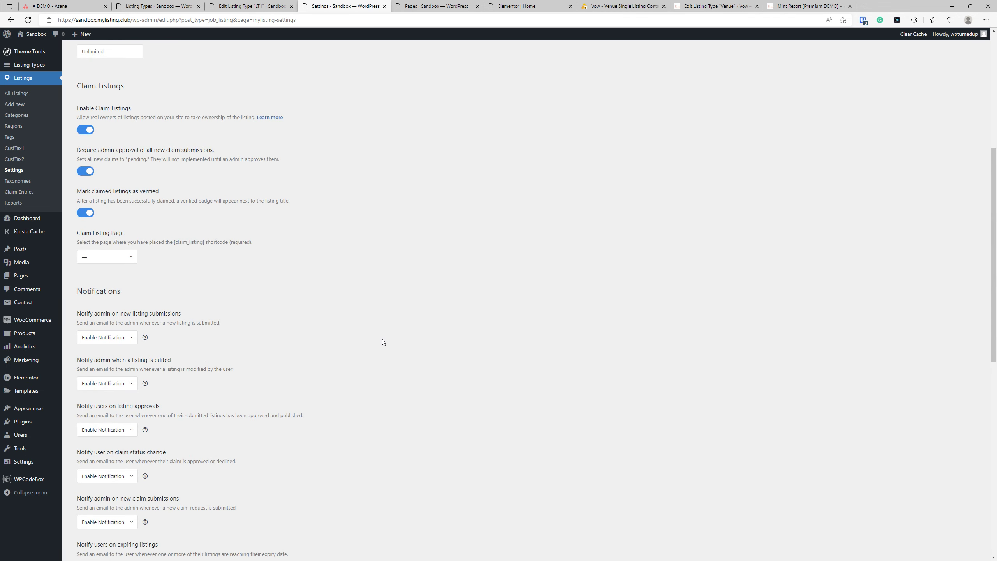
{"action": "scroll", "coordinate": [383, 365], "scroll_direction": "down", "scroll_amount": 3}
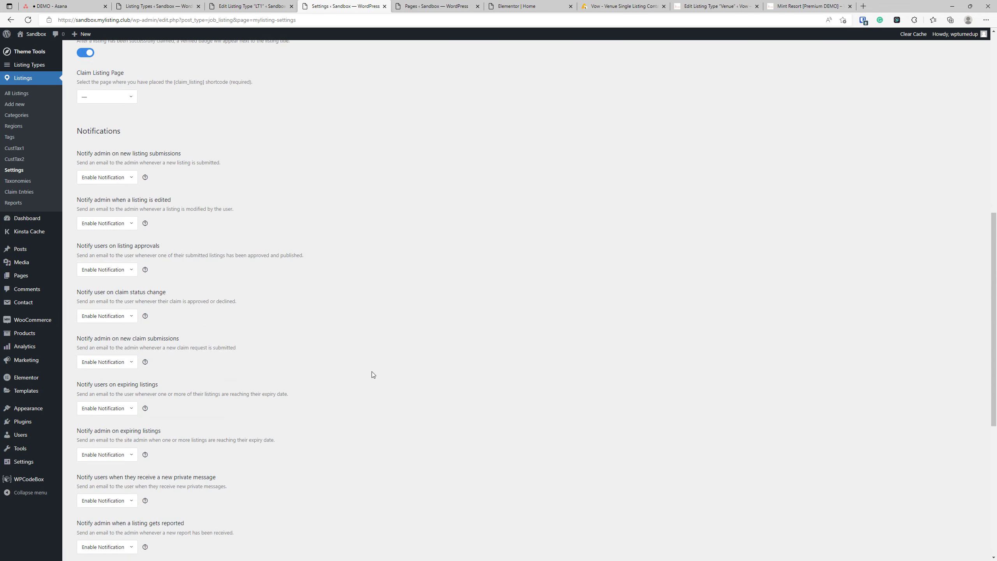
{"action": "scroll", "coordinate": [376, 372], "scroll_direction": "down", "scroll_amount": 5}
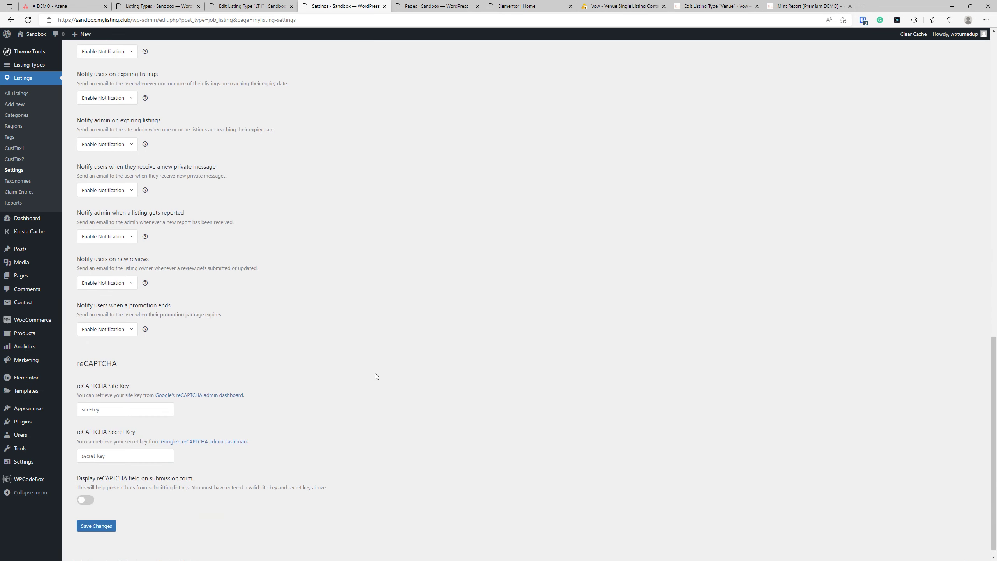
{"action": "key", "text": "Home"}
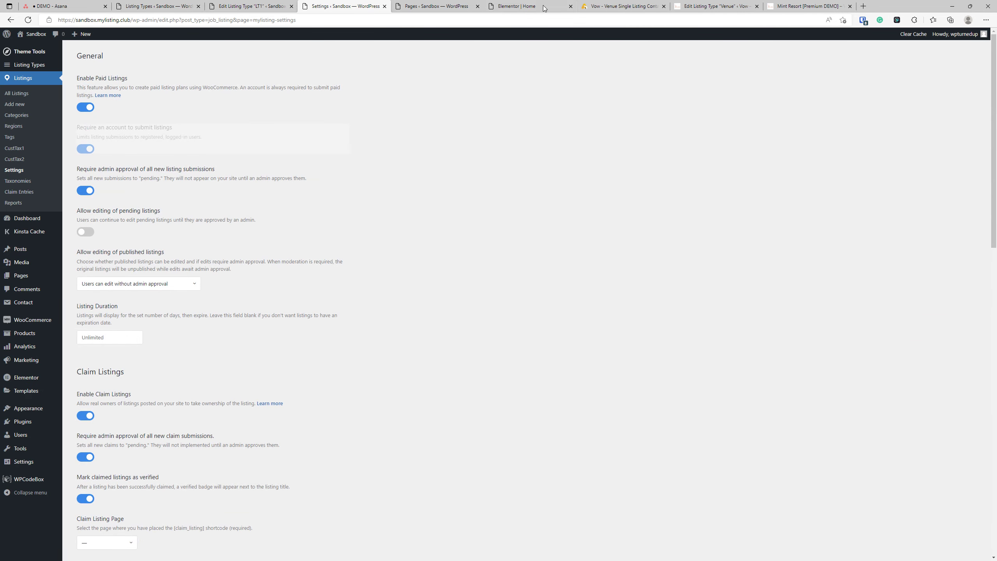
- In Elementor's Form Fields, add a new item and set its type to reCAPTCHA
{"action": "left_click", "coordinate": [530, 5]}
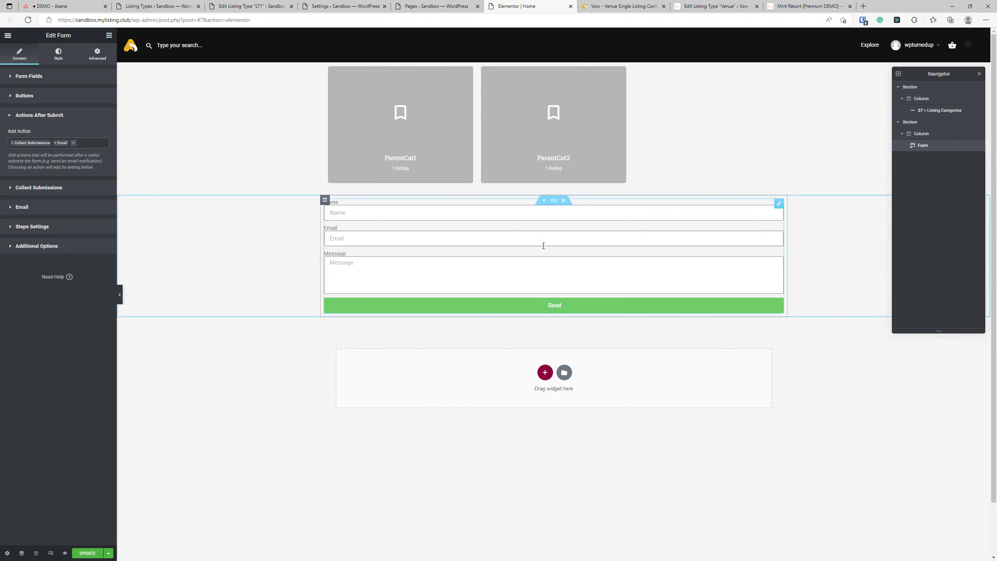
{"action": "left_click", "coordinate": [28, 76]}
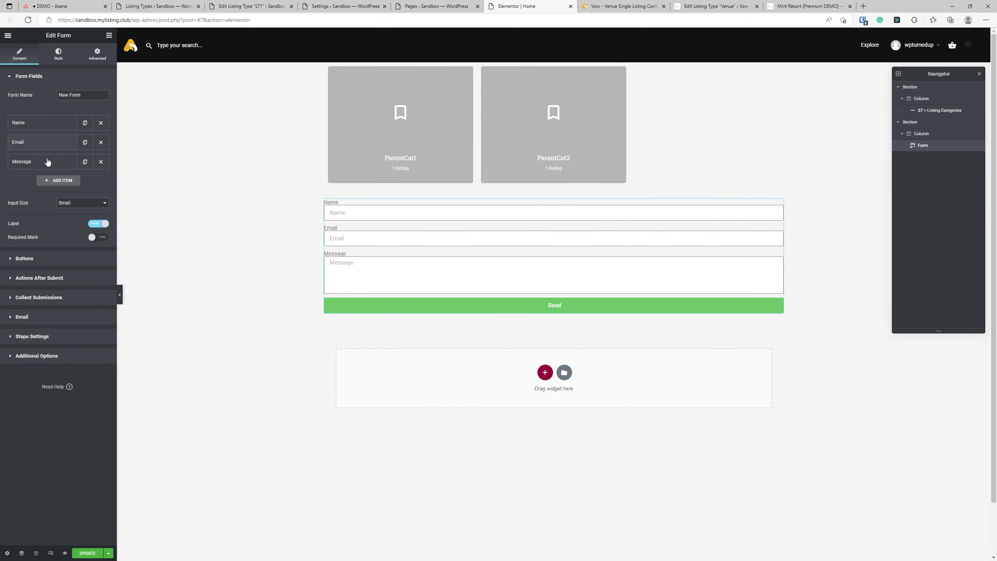
{"action": "left_click", "coordinate": [58, 180]}
{"action": "left_click", "coordinate": [68, 212]}
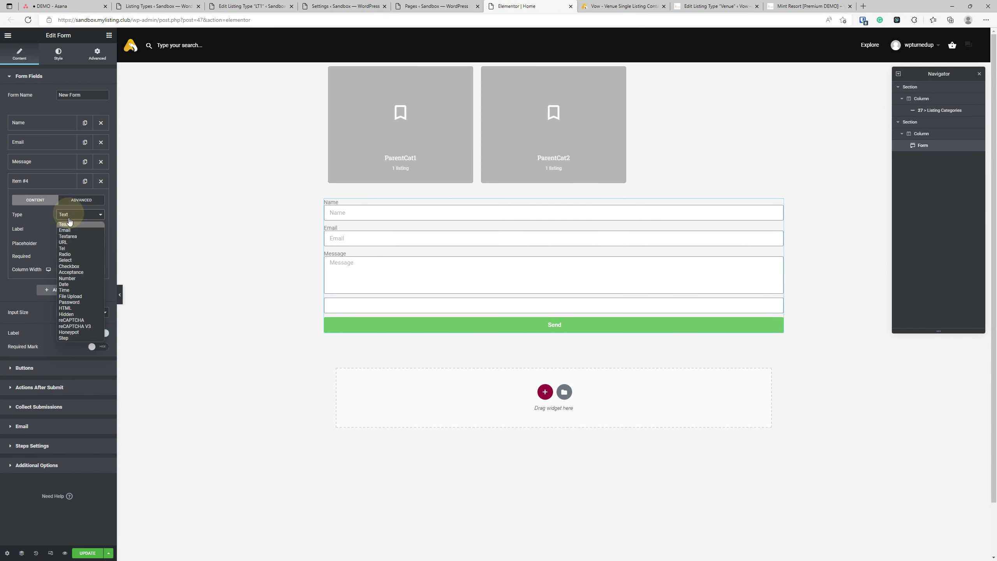
{"action": "left_click", "coordinate": [78, 318]}
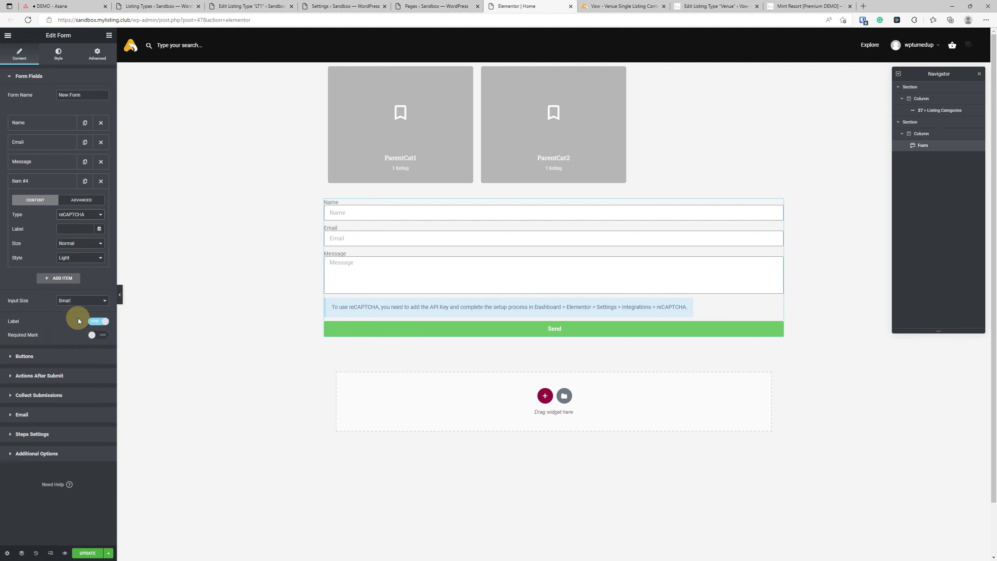
{"action": "left_click", "coordinate": [80, 214]}
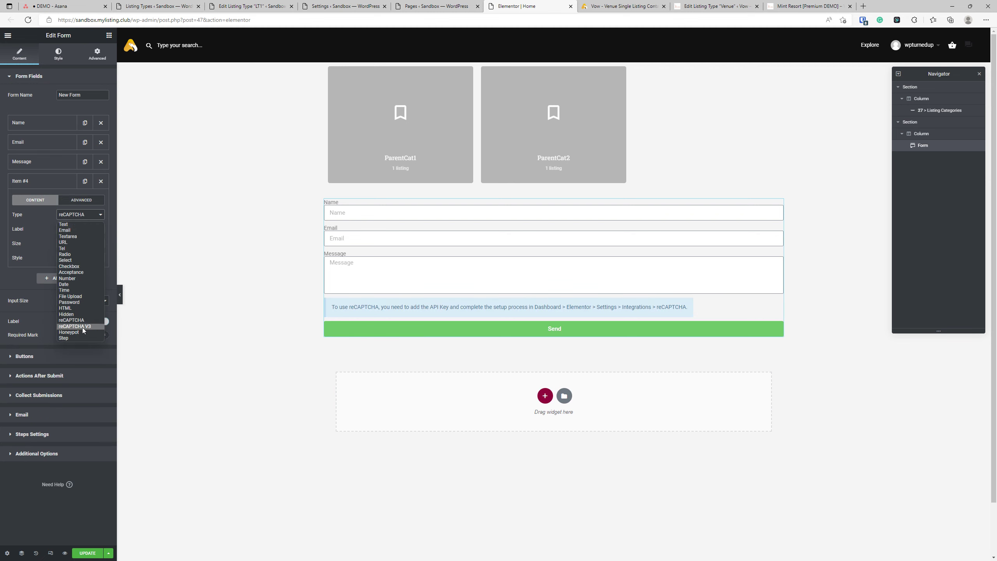
{"action": "left_click", "coordinate": [81, 326]}
{"action": "left_click", "coordinate": [76, 217]}
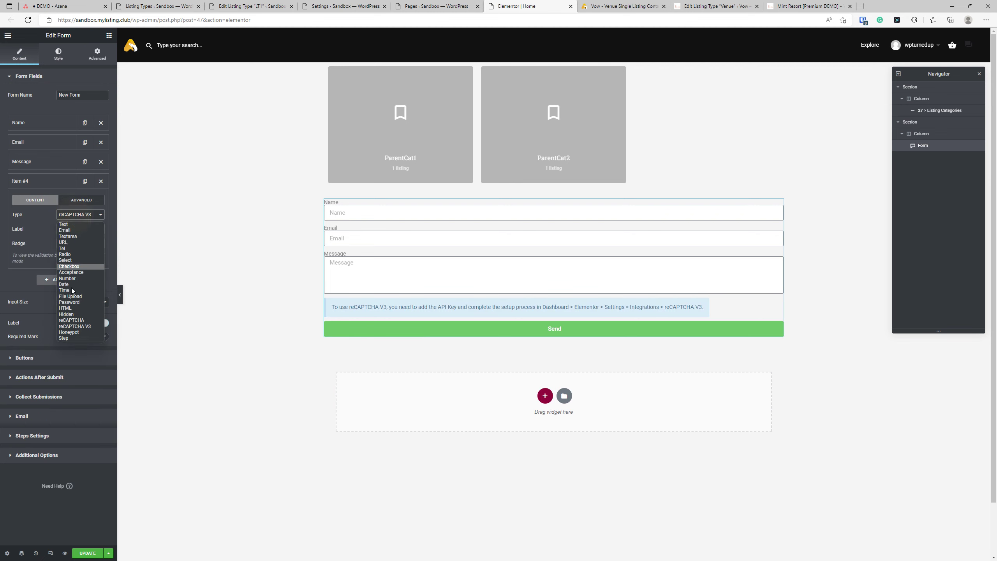
{"action": "left_click", "coordinate": [75, 320]}
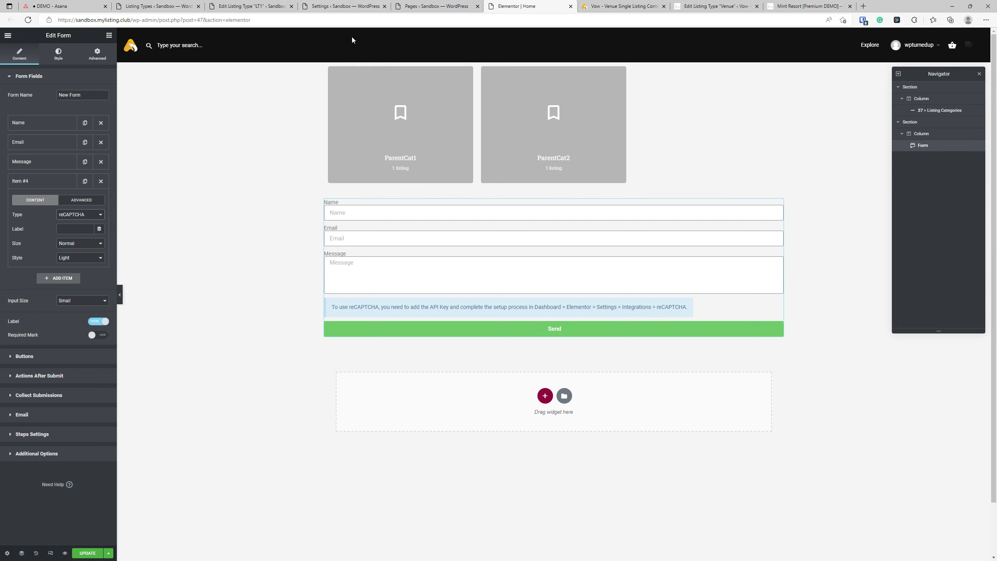
- Open the installed Plugins page from the Listing Types list
{"action": "left_click", "coordinate": [259, 6]}
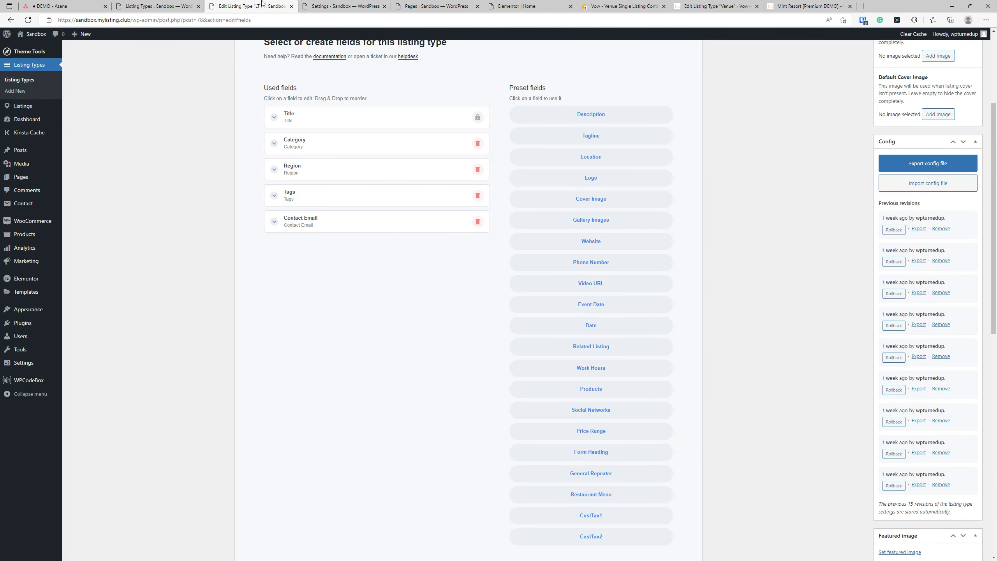
{"action": "left_click", "coordinate": [157, 5]}
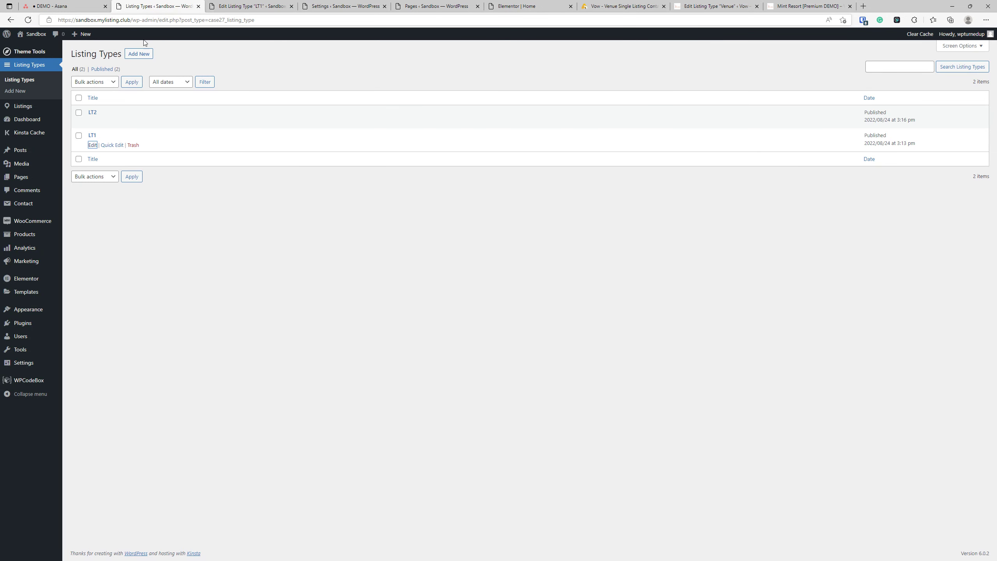
{"action": "left_click", "coordinate": [22, 322]}
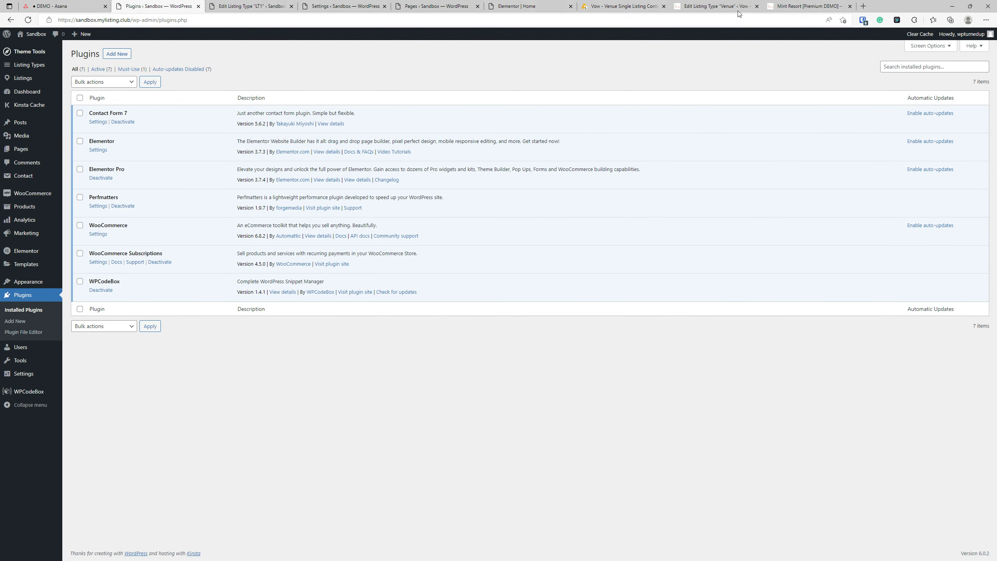
- Close the listing type editors, listing previews, Elementor editor (leaving without saving) and Settings tabs
{"action": "left_click", "coordinate": [757, 6]}
{"action": "left_click", "coordinate": [757, 6]}
{"action": "left_click", "coordinate": [663, 6]}
{"action": "left_click", "coordinate": [538, 7]}
{"action": "left_click", "coordinate": [570, 9]}
{"action": "left_click", "coordinate": [537, 63]}
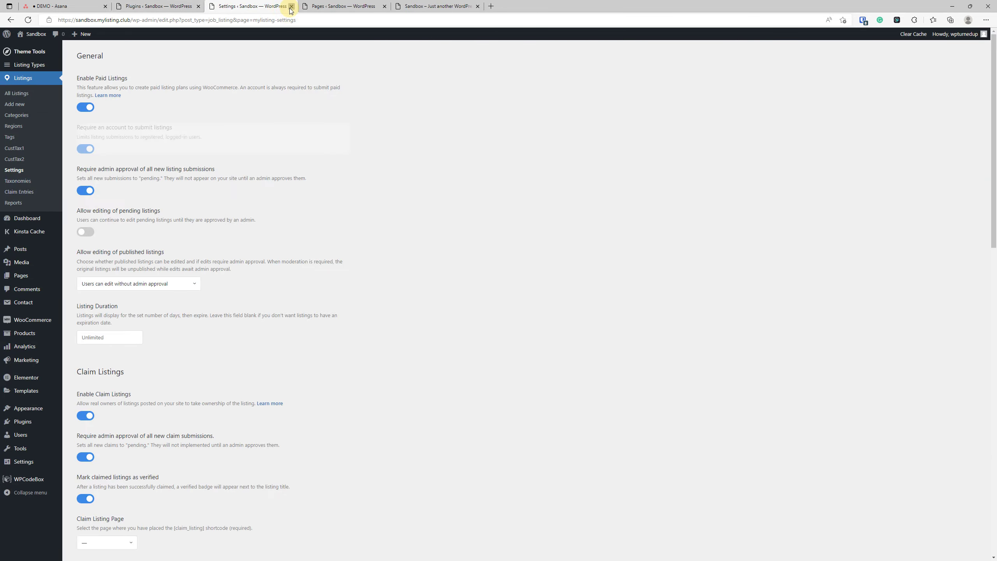
{"action": "left_click", "coordinate": [291, 6]}
{"action": "left_click", "coordinate": [171, 4]}
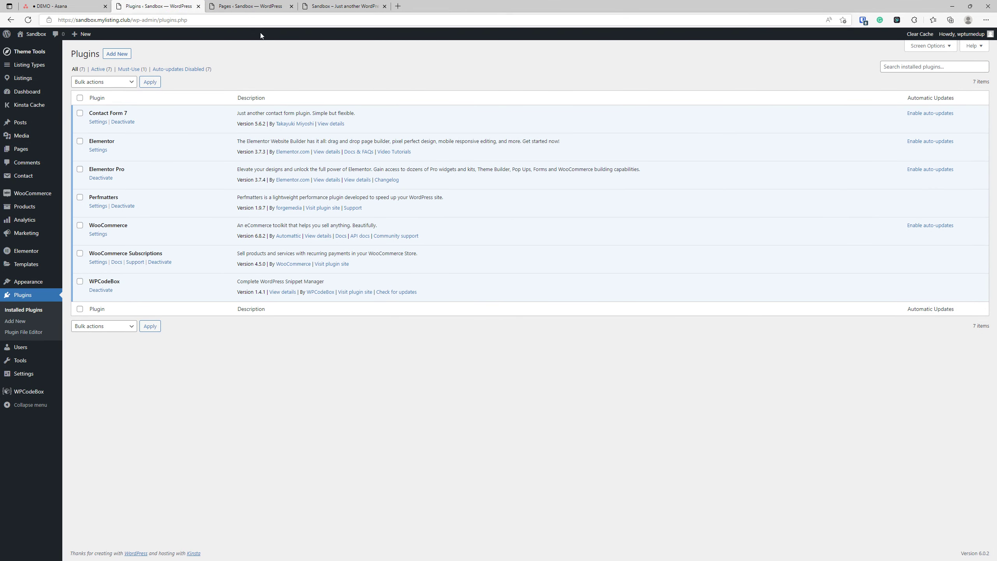
- Inspect the homepage in DevTools' Network panel with Disable cache and Hide data URLs ticked
{"action": "left_click", "coordinate": [340, 6]}
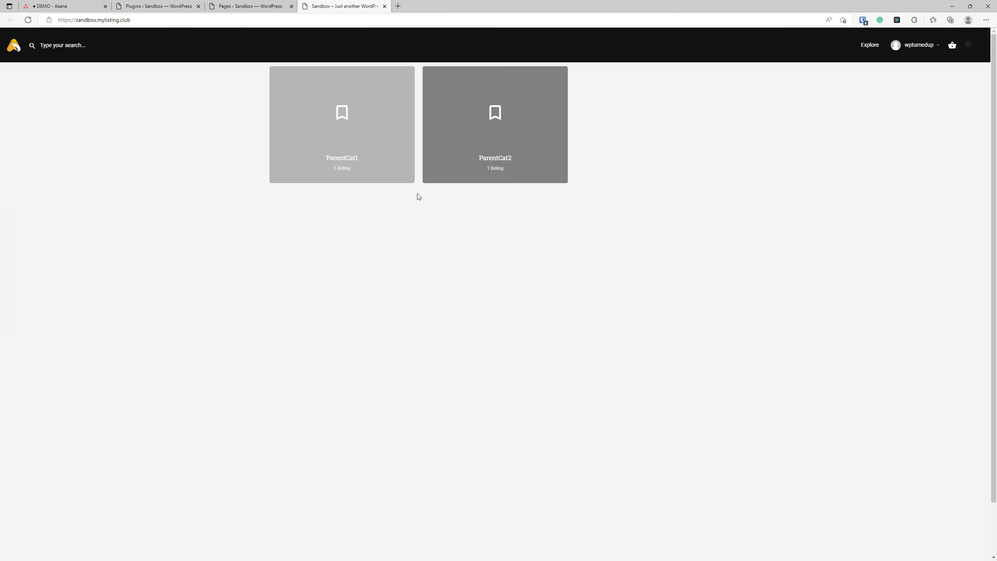
{"action": "right_click", "coordinate": [160, 318]}
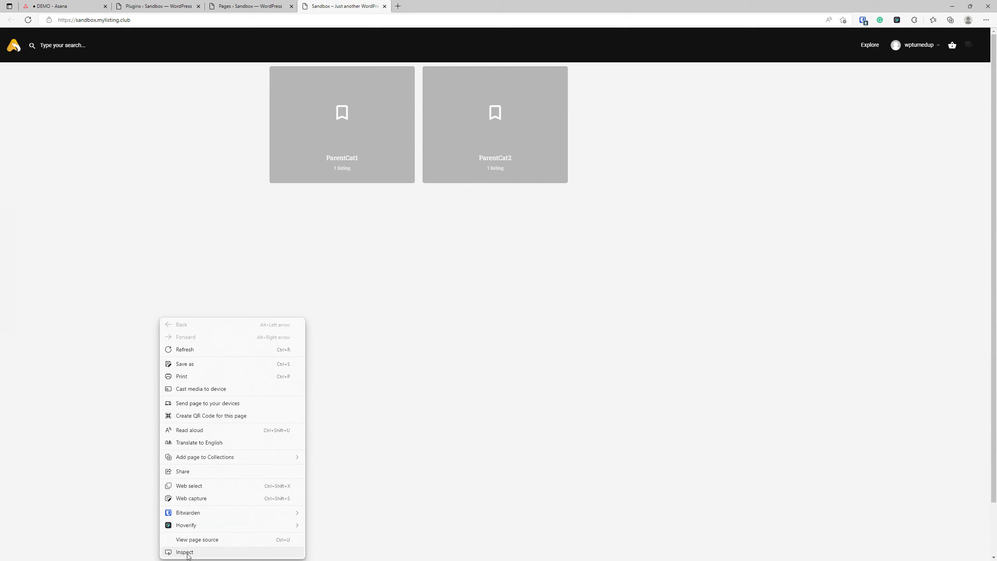
{"action": "left_click", "coordinate": [189, 553]}
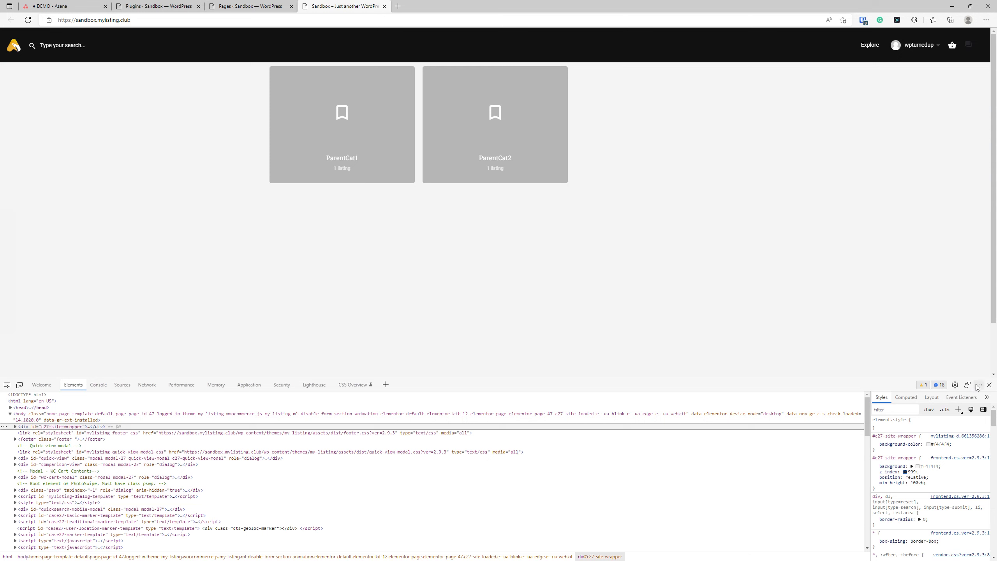
{"action": "left_click", "coordinate": [977, 386]}
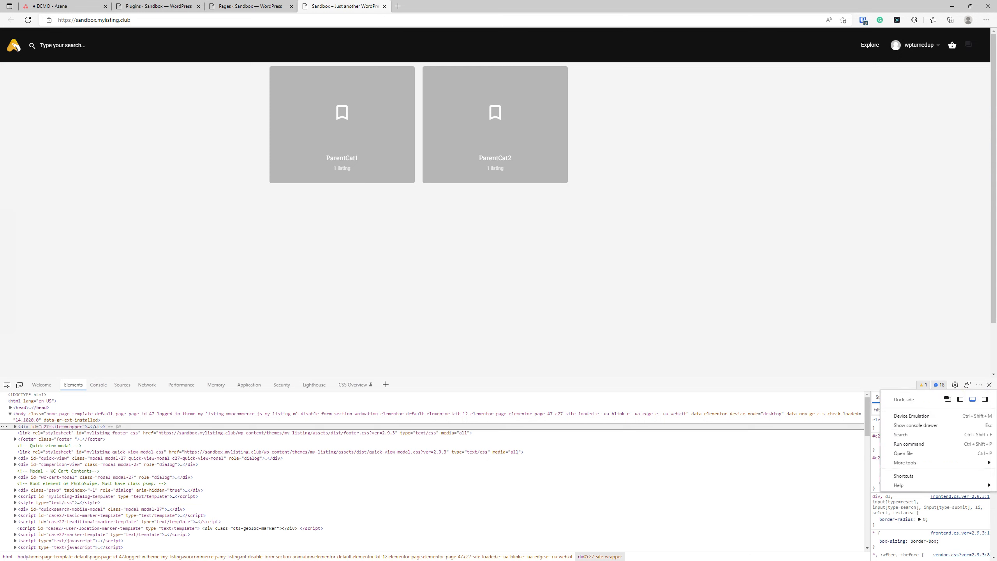
{"action": "left_click", "coordinate": [146, 385]}
{"action": "left_click", "coordinate": [146, 386]}
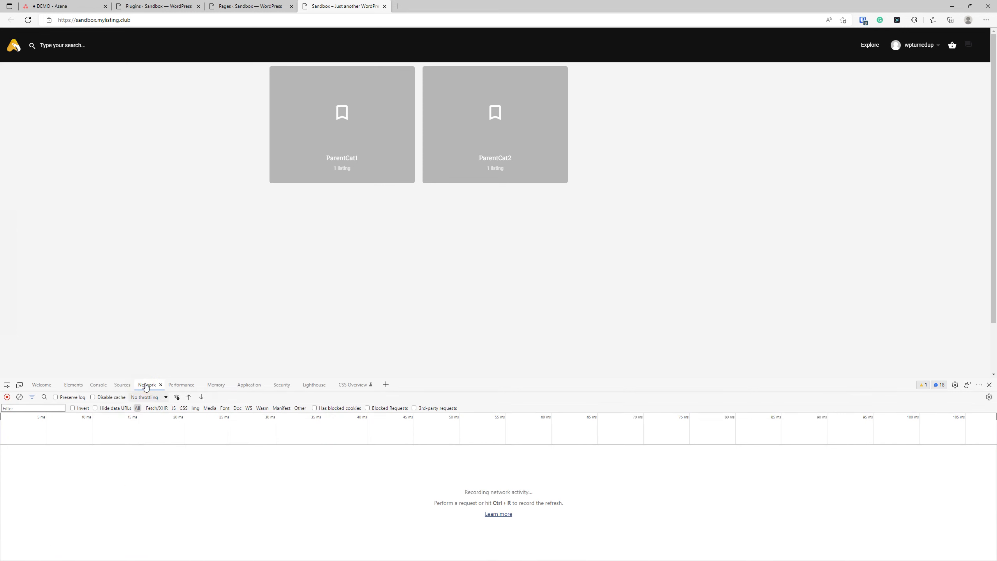
{"action": "left_click", "coordinate": [93, 397]}
{"action": "left_click", "coordinate": [95, 408]}
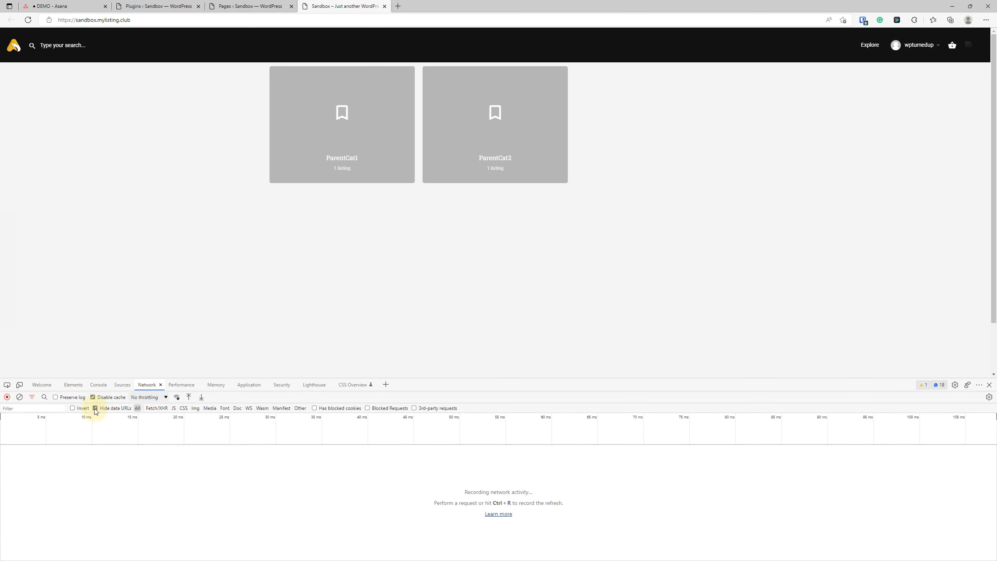
- Switch the DevTools theme to Dark+ and enlarge the DevTools panel
{"action": "left_click", "coordinate": [955, 385]}
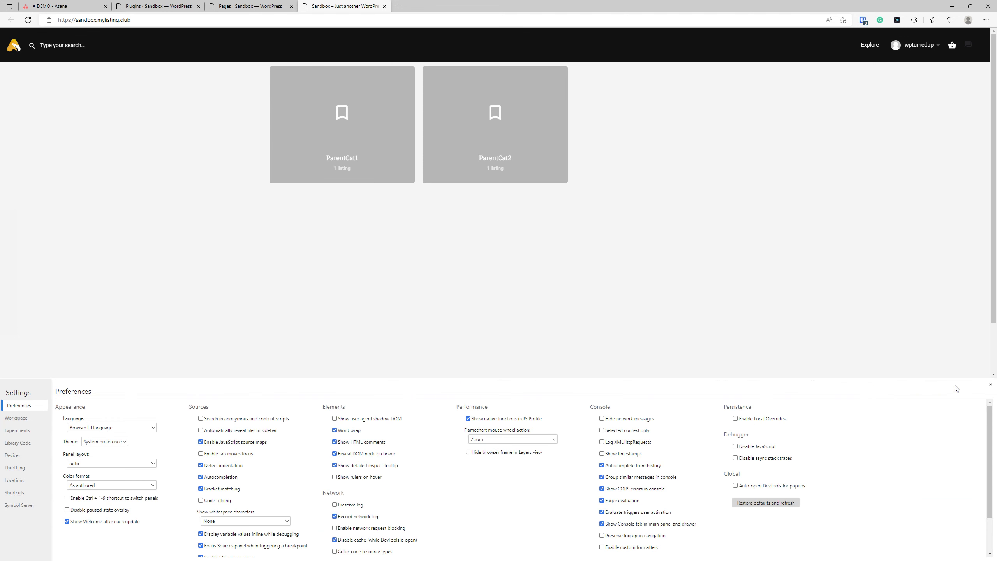
{"action": "left_click", "coordinate": [111, 442]}
{"action": "mouse_move", "coordinate": [110, 473]}
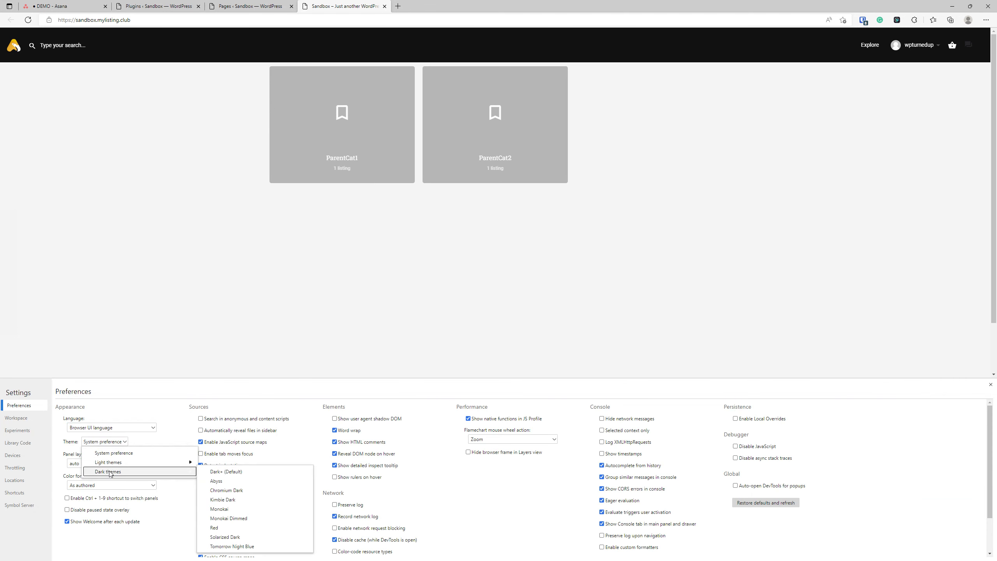
{"action": "left_click", "coordinate": [221, 472]}
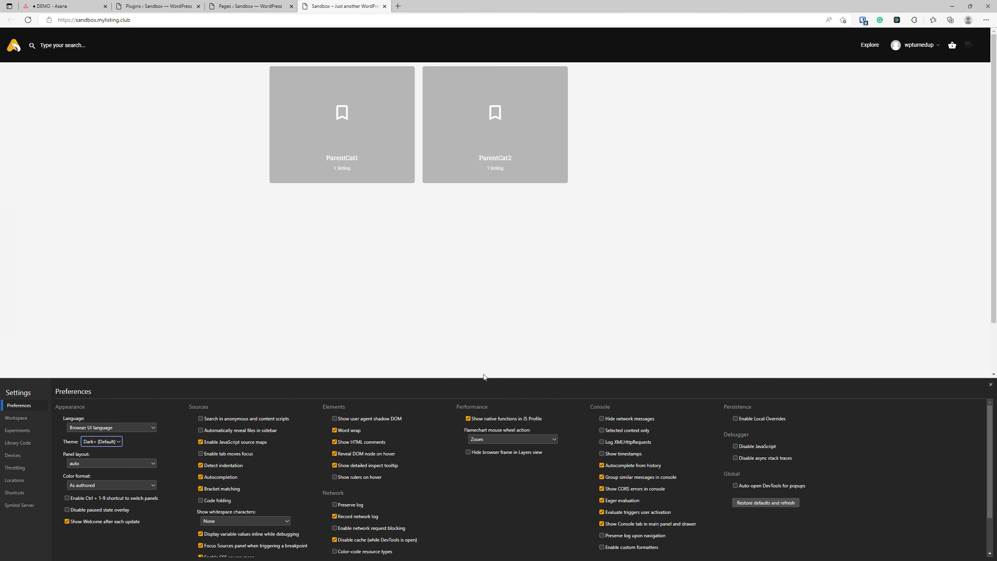
{"action": "left_click_drag", "start_coordinate": [484, 378], "coordinate": [485, 310]}
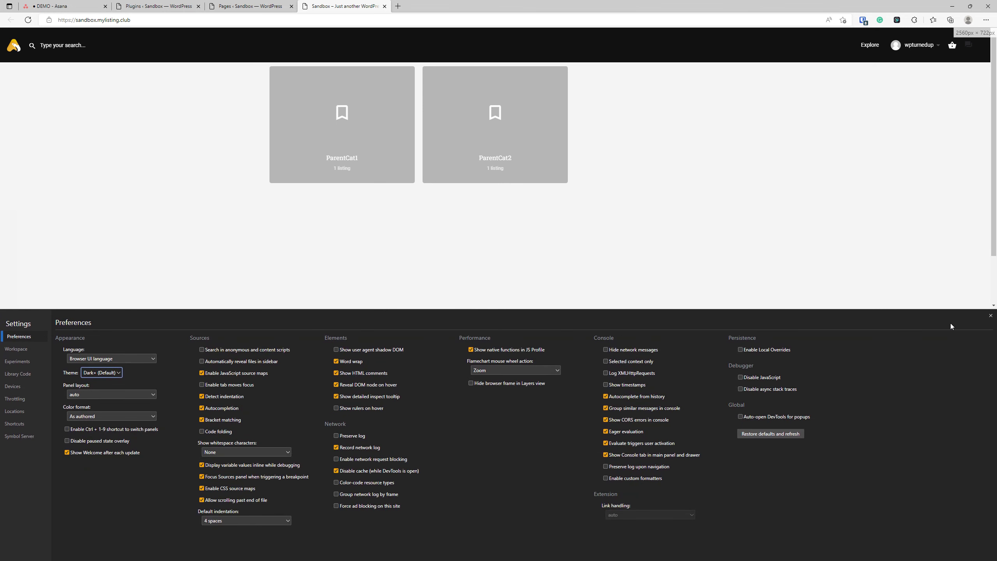
{"action": "left_click", "coordinate": [990, 315]}
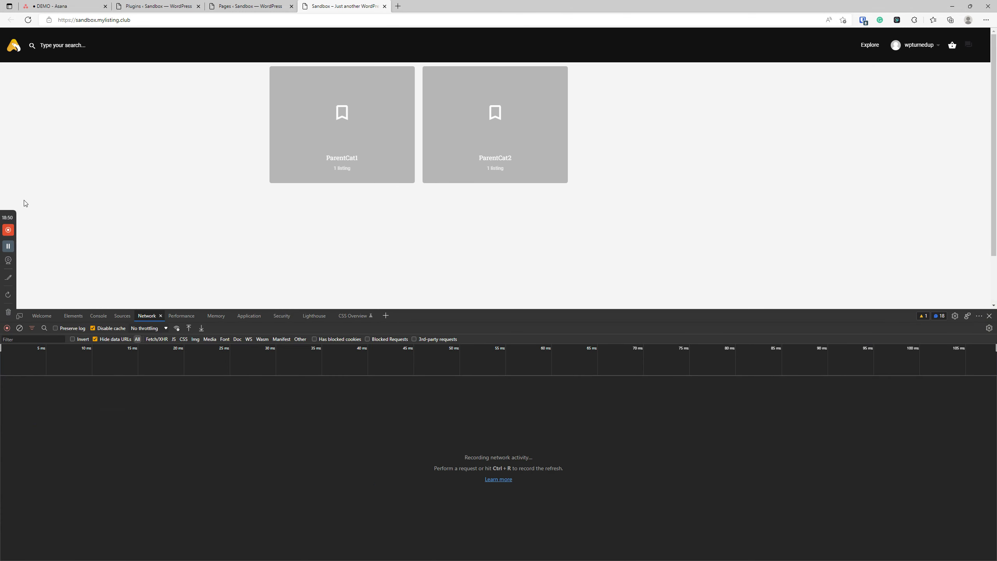
- Empty the cache and hard-reload the homepage, then review its 92 requests in a taller list
{"action": "right_click", "coordinate": [28, 20]}
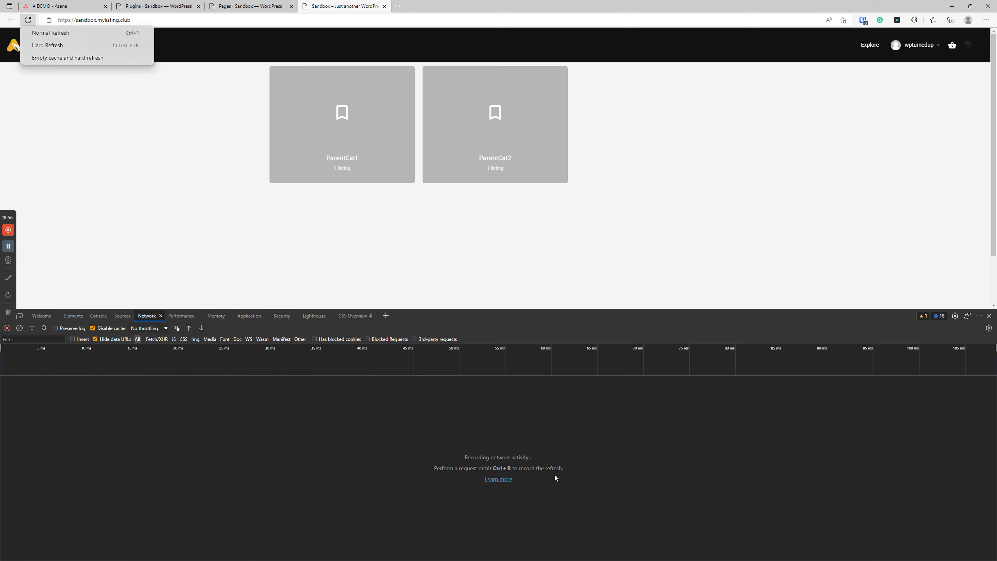
{"action": "left_click", "coordinate": [55, 59]}
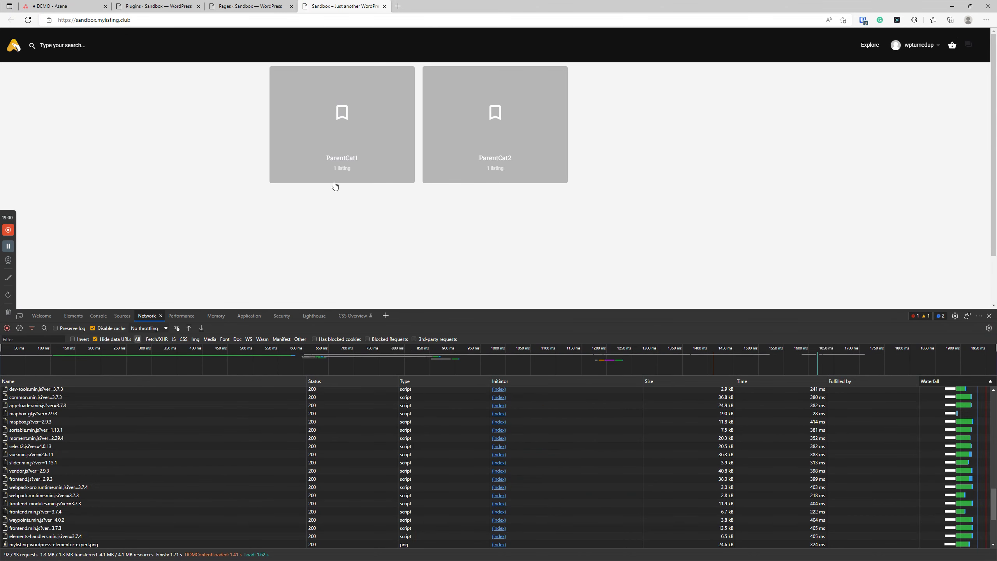
{"action": "left_click_drag", "start_coordinate": [462, 308], "coordinate": [470, 159]}
{"action": "scroll", "coordinate": [204, 436], "scroll_direction": "up", "scroll_amount": 12}
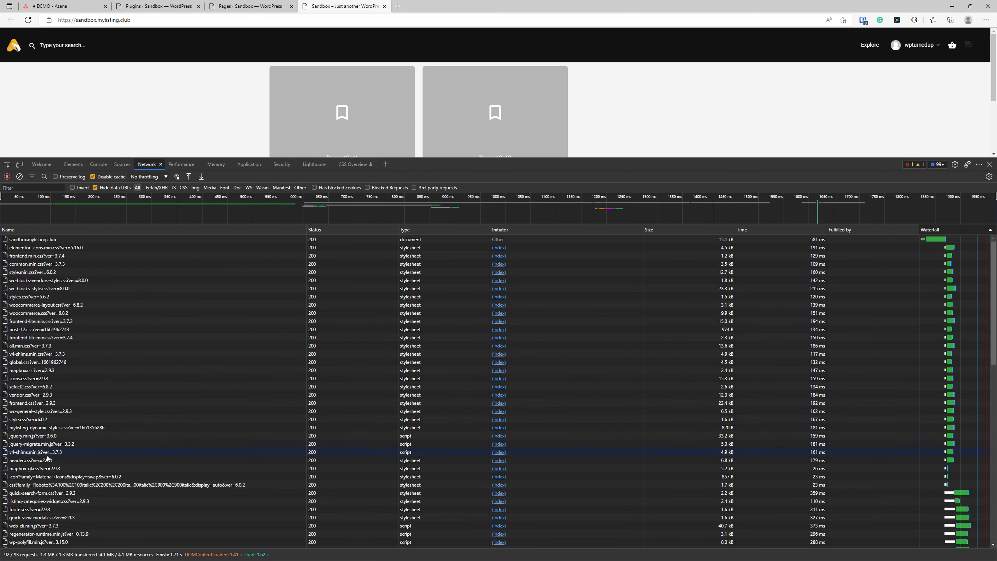
{"action": "scroll", "coordinate": [49, 464], "scroll_direction": "down", "scroll_amount": 1}
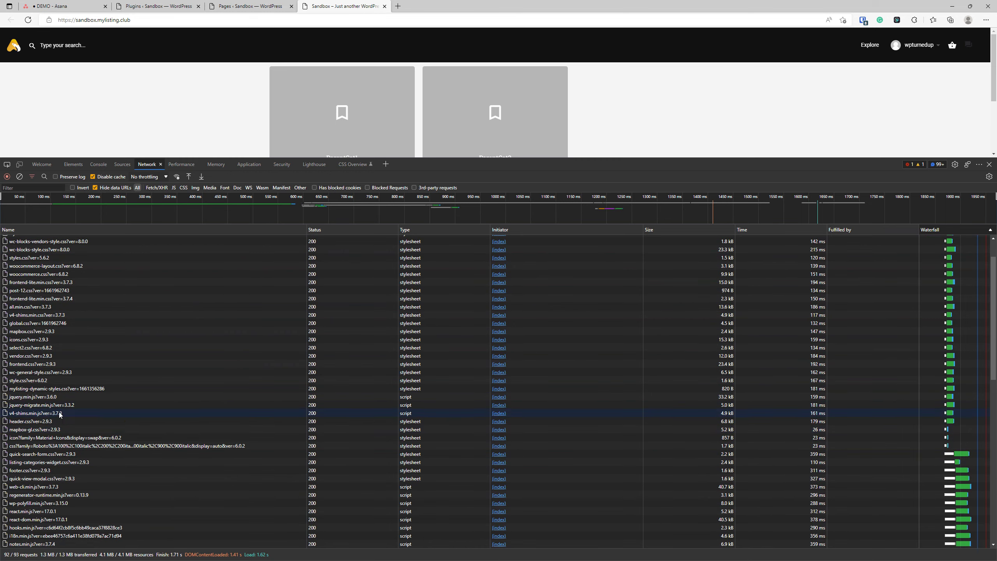
{"action": "scroll", "coordinate": [56, 457], "scroll_direction": "down", "scroll_amount": 1}
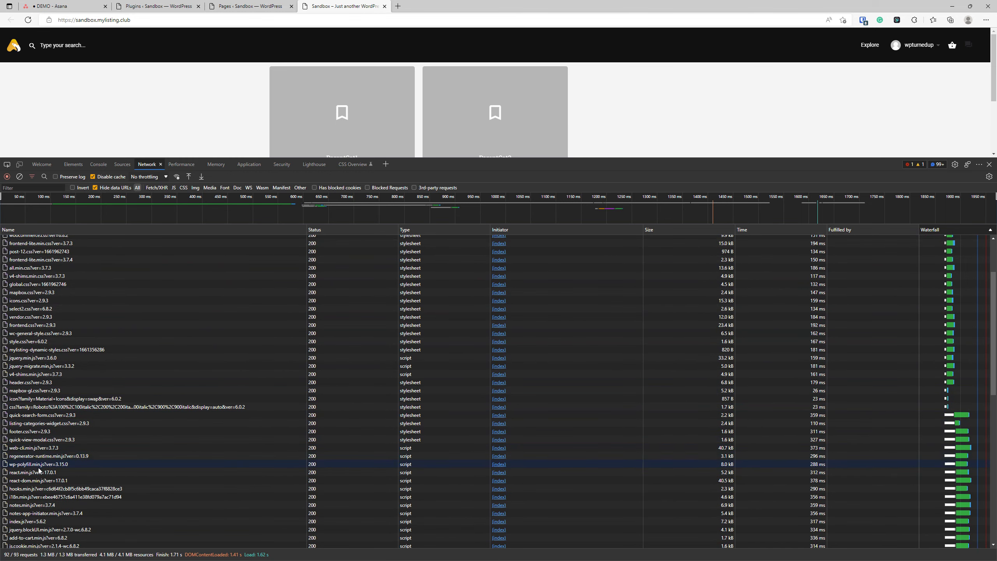
{"action": "scroll", "coordinate": [42, 506], "scroll_direction": "down", "scroll_amount": 1}
{"action": "scroll", "coordinate": [66, 466], "scroll_direction": "down", "scroll_amount": 1}
{"action": "scroll", "coordinate": [63, 441], "scroll_direction": "down", "scroll_amount": 1}
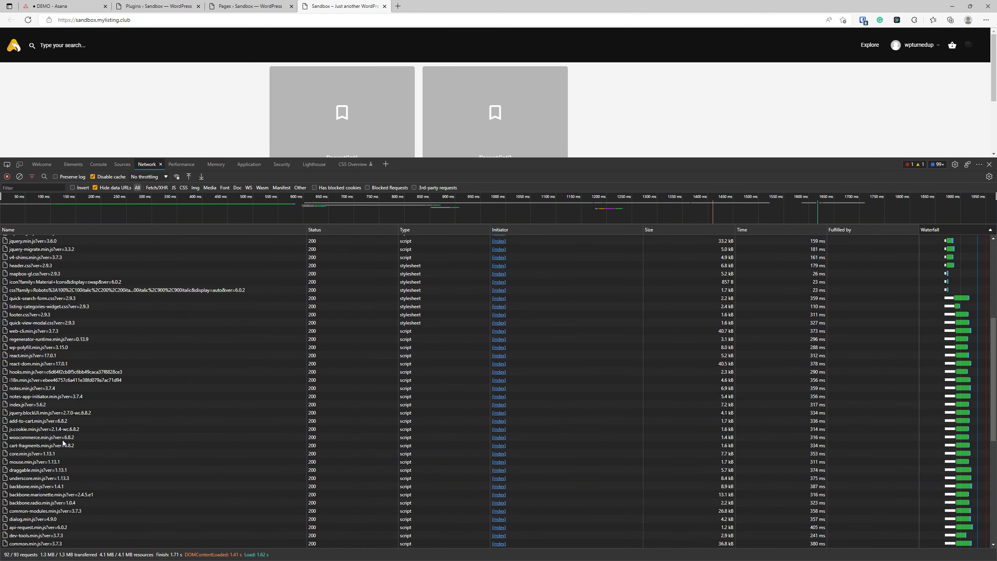
{"action": "scroll", "coordinate": [61, 354], "scroll_direction": "down", "scroll_amount": 1}
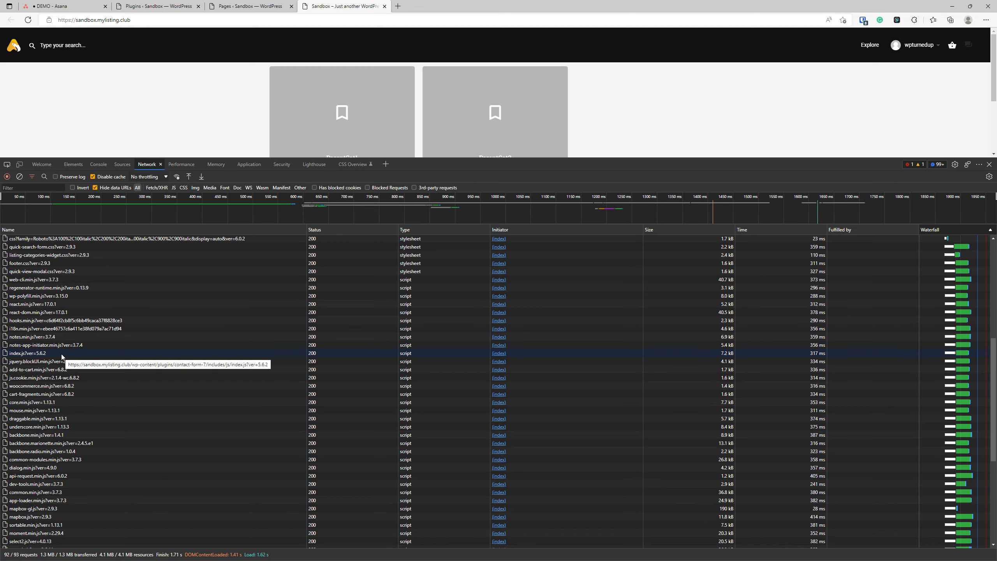
{"action": "scroll", "coordinate": [60, 354], "scroll_direction": "up", "scroll_amount": 7}
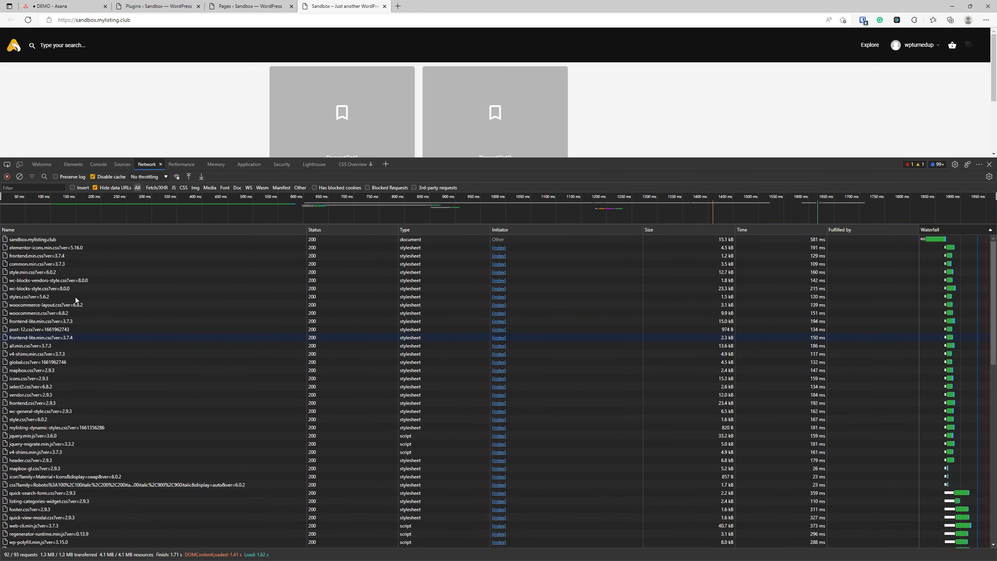
- Sort the homepage requests ascending by Name and scan them, finding favicon.ico returning 404
{"action": "left_click", "coordinate": [19, 235]}
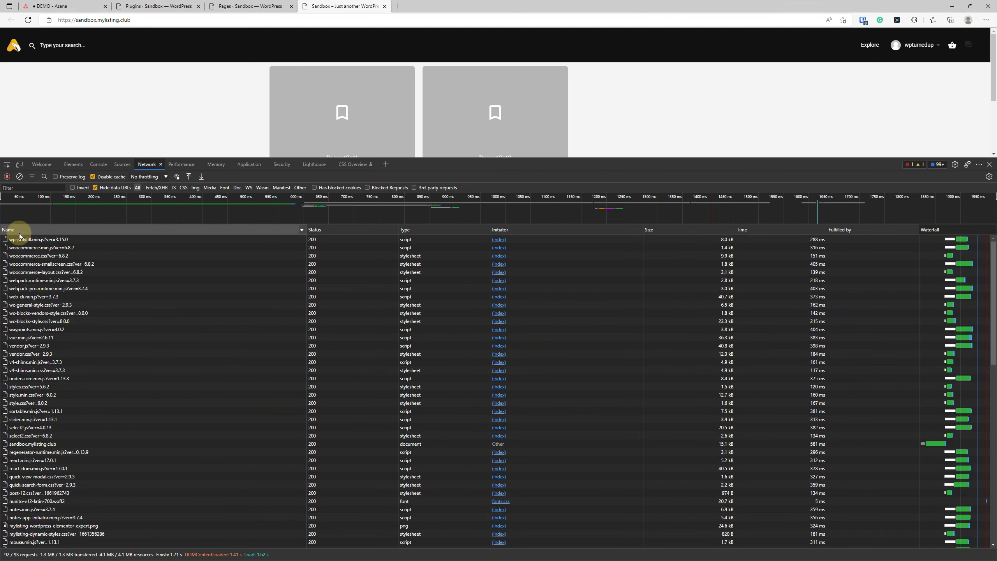
{"action": "left_click", "coordinate": [18, 231]}
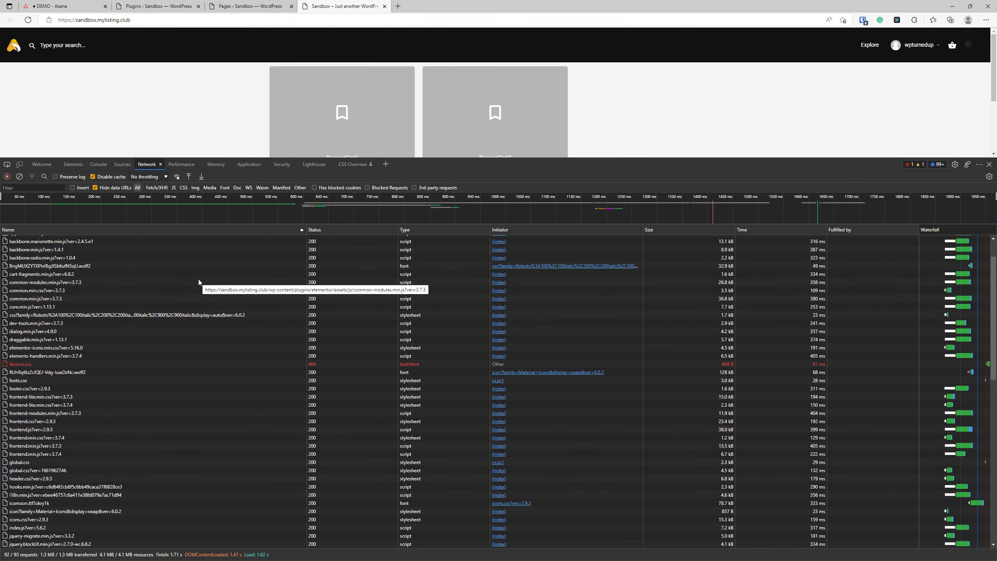
{"action": "scroll", "coordinate": [199, 282], "scroll_direction": "down", "scroll_amount": 2}
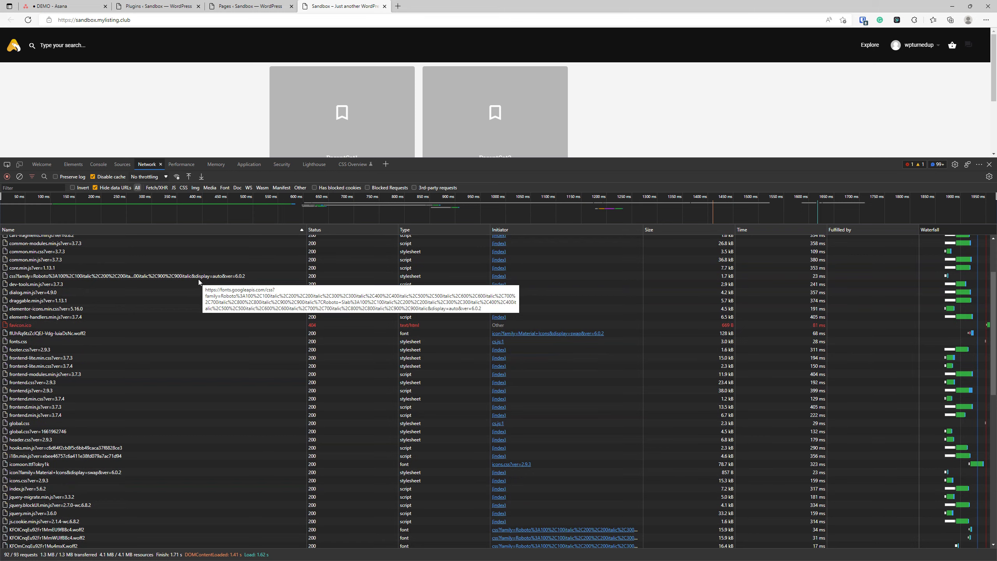
{"action": "scroll", "coordinate": [198, 279], "scroll_direction": "down", "scroll_amount": 4}
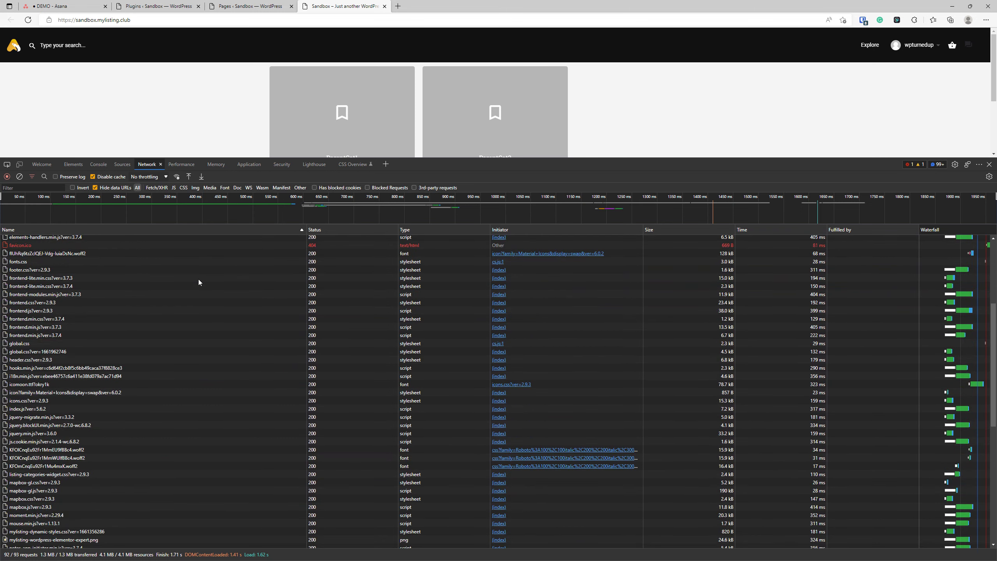
{"action": "scroll", "coordinate": [198, 279], "scroll_direction": "down", "scroll_amount": 4}
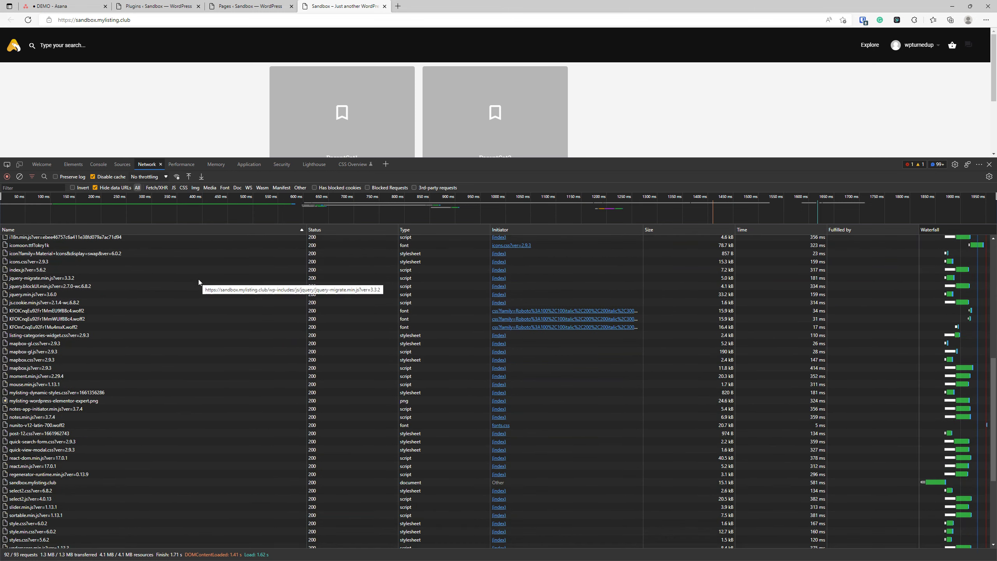
{"action": "scroll", "coordinate": [199, 282], "scroll_direction": "down", "scroll_amount": 1}
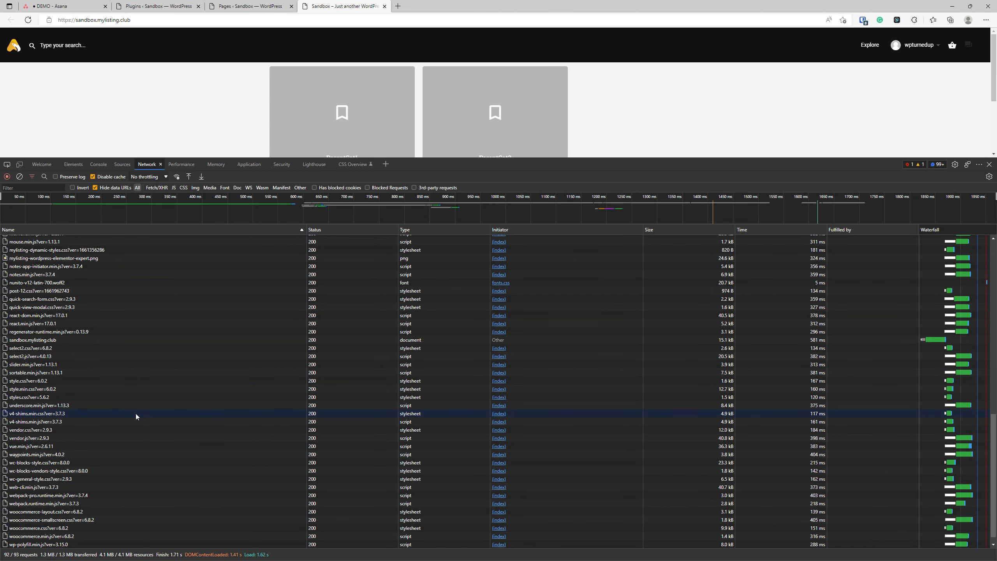
{"action": "scroll", "coordinate": [136, 413], "scroll_direction": "up", "scroll_amount": 7}
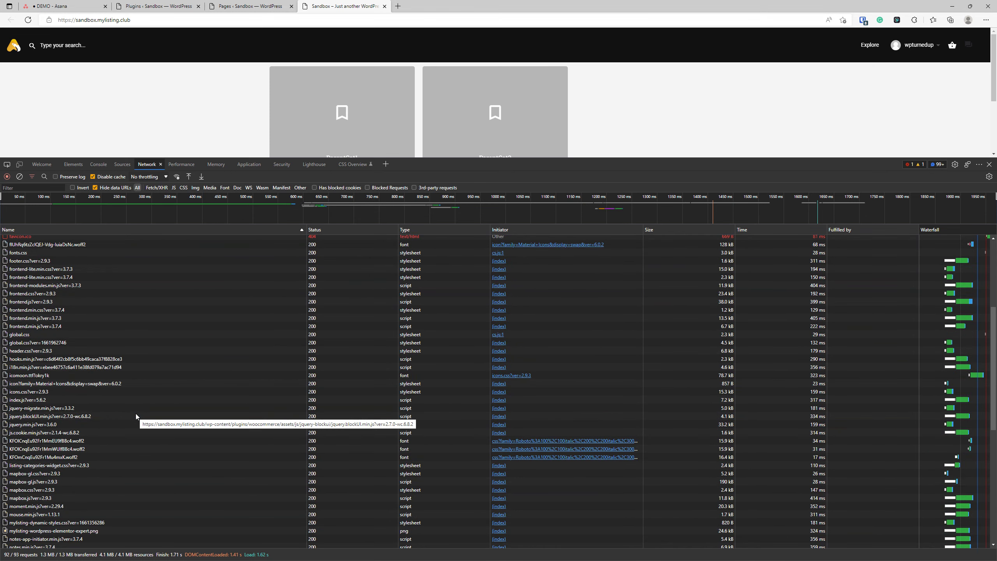
{"action": "scroll", "coordinate": [134, 414], "scroll_direction": "up", "scroll_amount": 4}
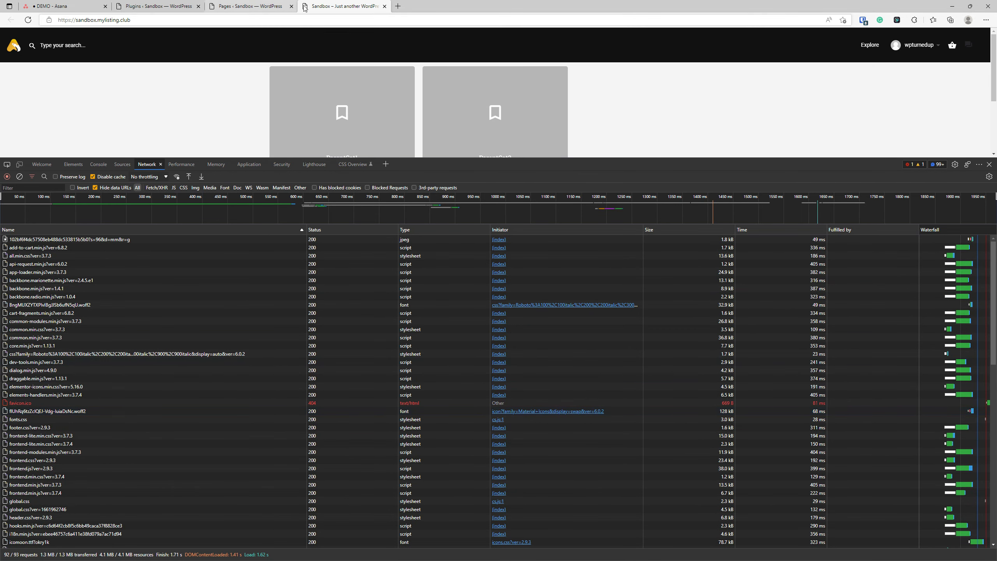
- Open Contact > Contact Forms in a new tab from the Pages admin
{"action": "left_click", "coordinate": [243, 5]}
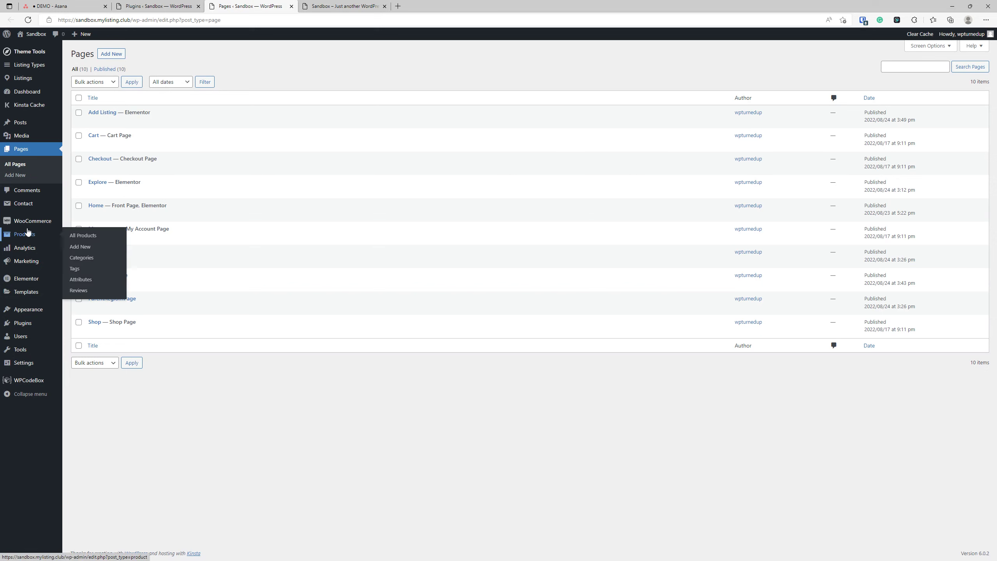
{"action": "mouse_move", "coordinate": [31, 207]}
{"action": "right_click", "coordinate": [86, 206]}
{"action": "left_click", "coordinate": [106, 211]}
{"action": "left_click", "coordinate": [340, 4]}
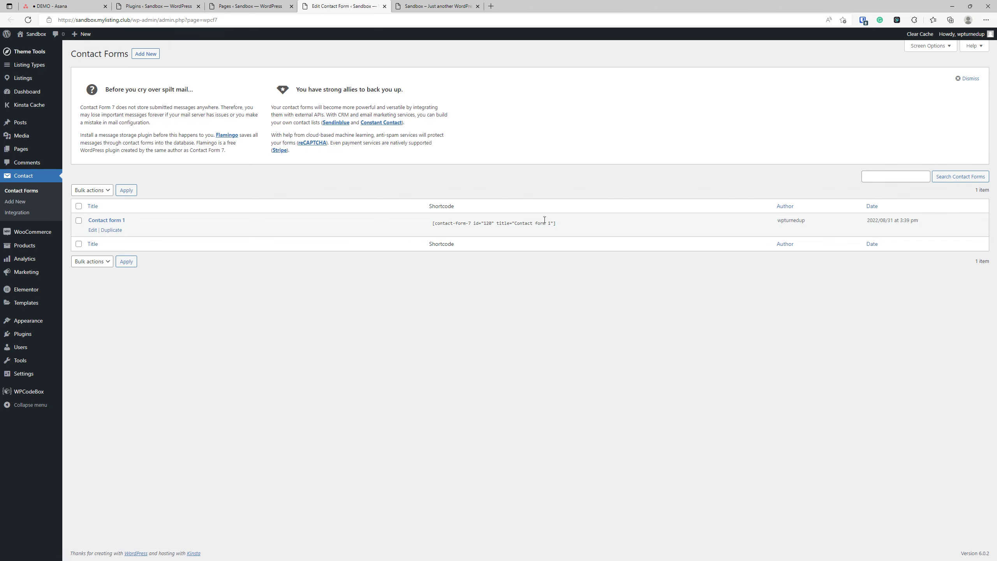
- Copy the Contact form 1 shortcode
{"action": "left_click", "coordinate": [571, 224]}
{"action": "right_click", "coordinate": [530, 224]}
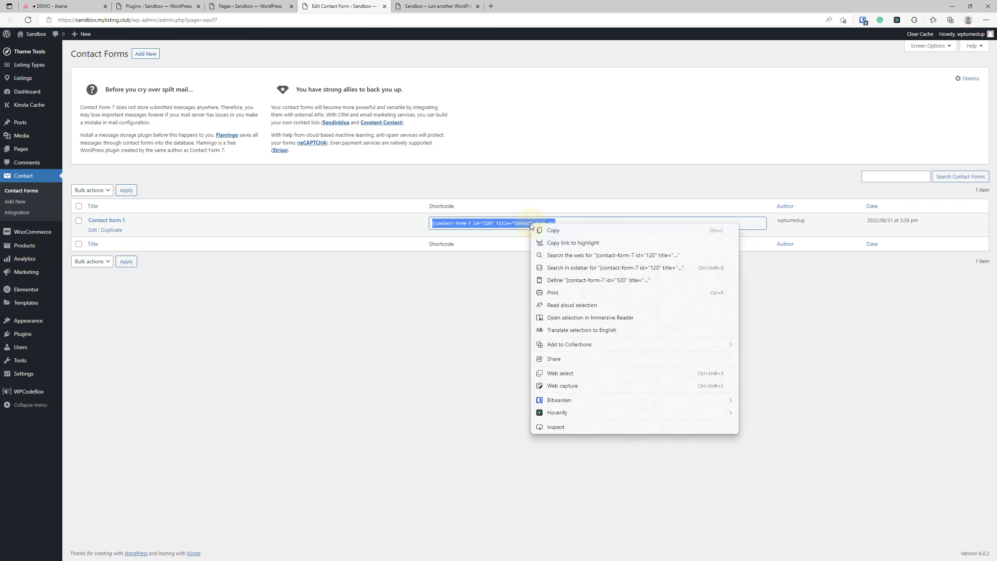
{"action": "left_click", "coordinate": [565, 232]}
{"action": "left_click", "coordinate": [423, 5]}
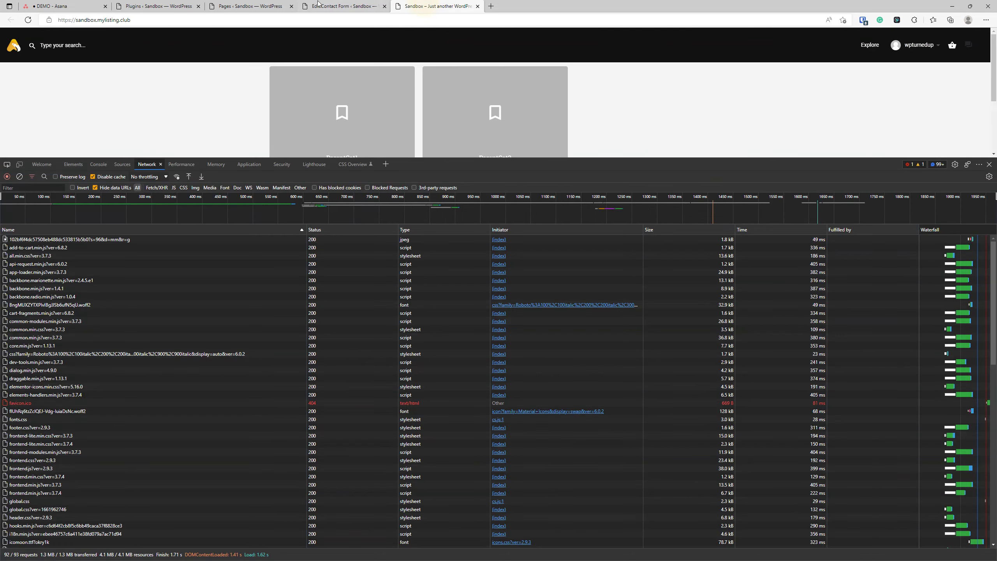
- Delete the Home page's old form widget and the empty section below the category cards
{"action": "left_click", "coordinate": [251, 6]}
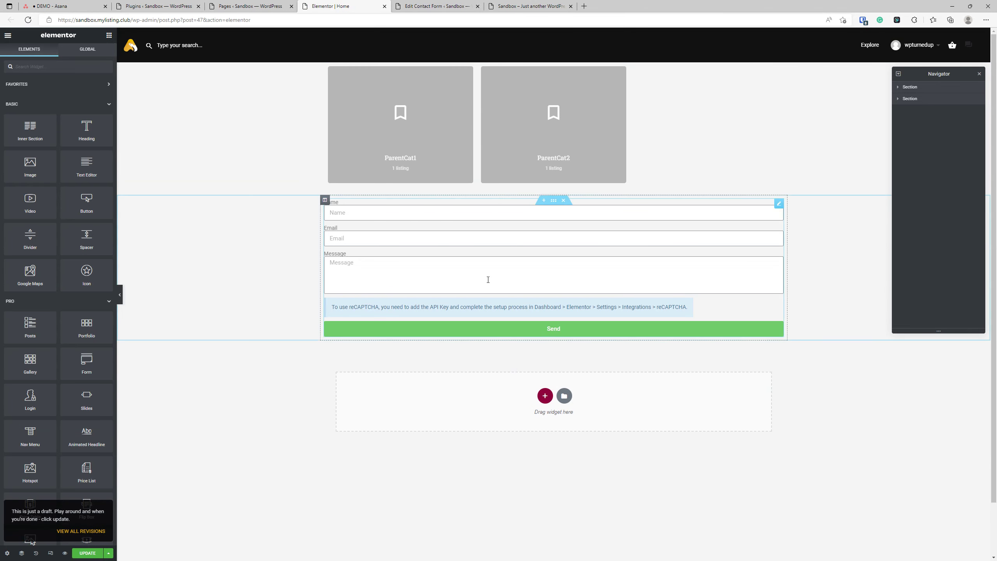
{"action": "right_click", "coordinate": [487, 279]}
{"action": "left_click", "coordinate": [509, 393]}
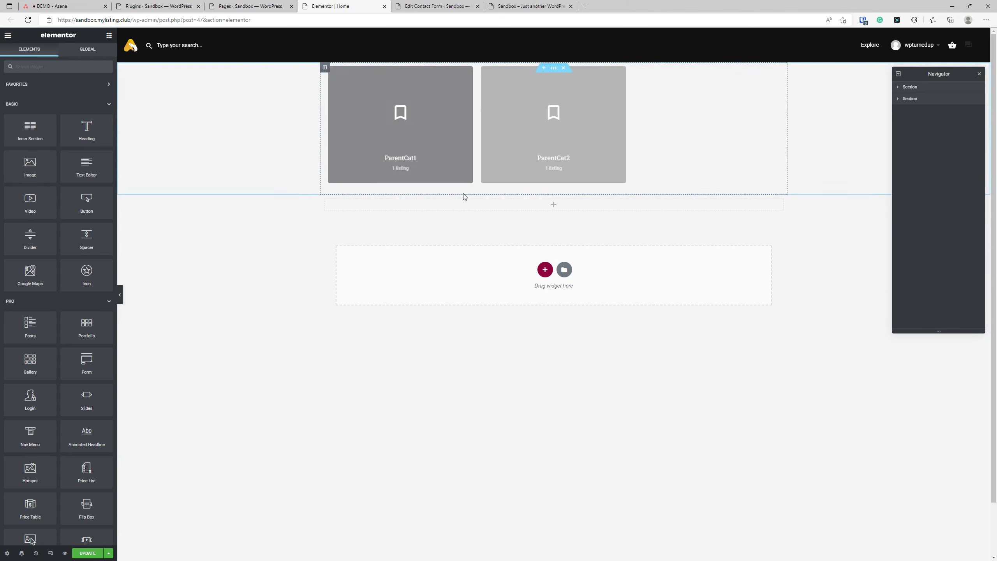
{"action": "left_click", "coordinate": [563, 195]}
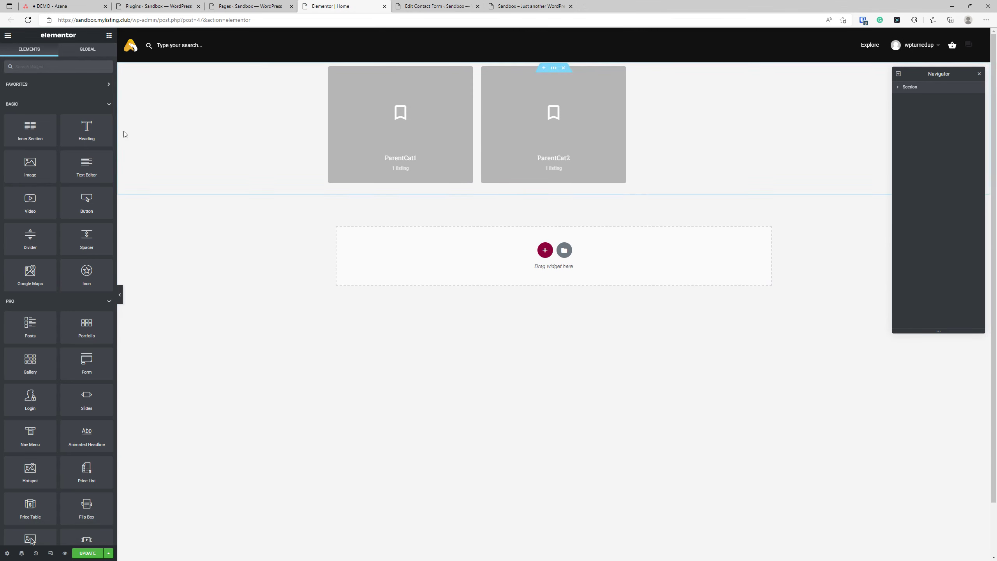
- Add a Shortcode widget holding the pasted Contact Form 7 shortcode and update the page
{"action": "left_click", "coordinate": [44, 66]}
{"action": "type", "text": "short"}
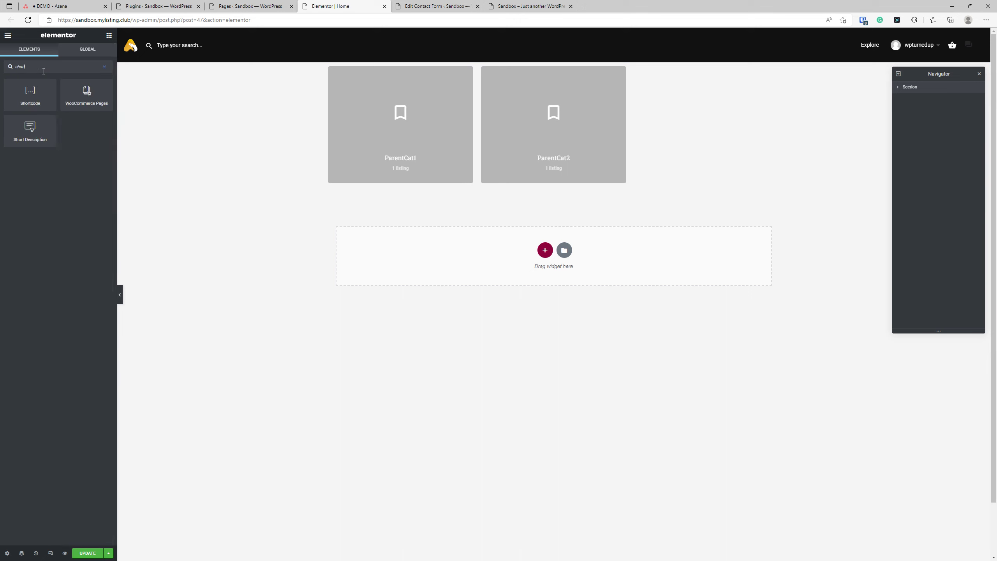
{"action": "left_click_drag", "start_coordinate": [30, 94], "coordinate": [396, 258]}
{"action": "left_click", "coordinate": [72, 124]}
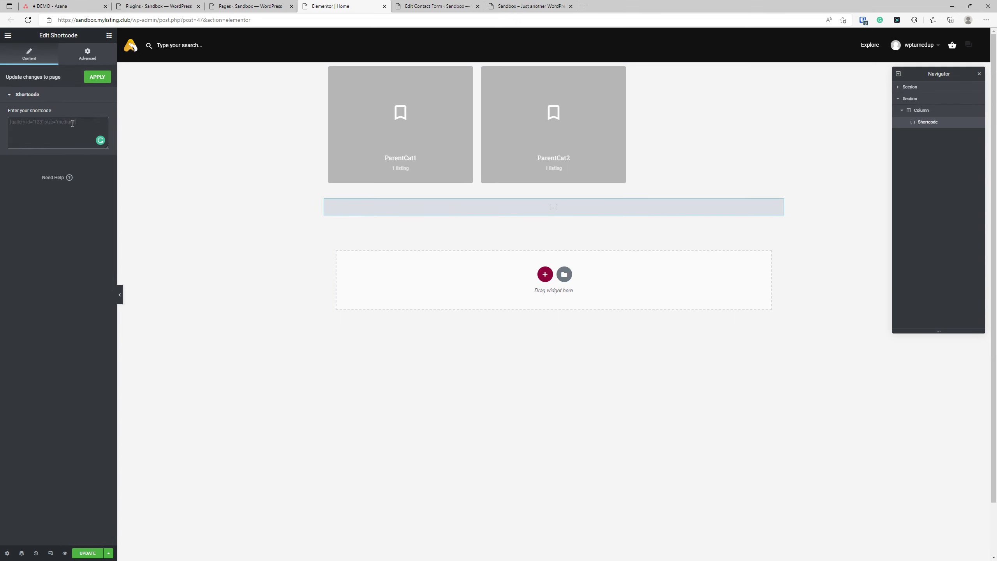
{"action": "key", "text": "ctrl+v"}
{"action": "left_click", "coordinate": [88, 553]}
- Duplicate the homepage tab and reload it to show the Contact Form 7 form
{"action": "left_click", "coordinate": [530, 6]}
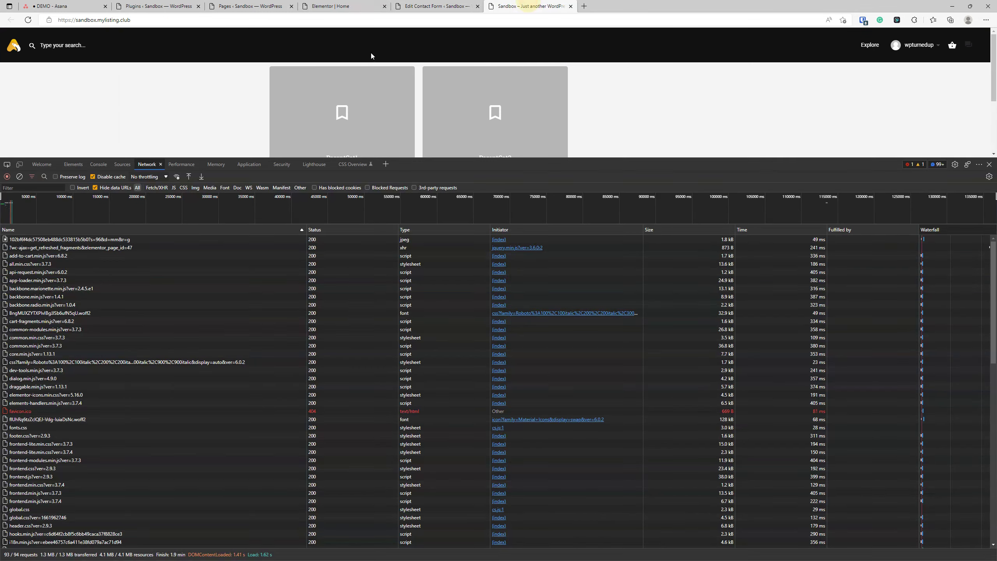
{"action": "right_click", "coordinate": [508, 5]}
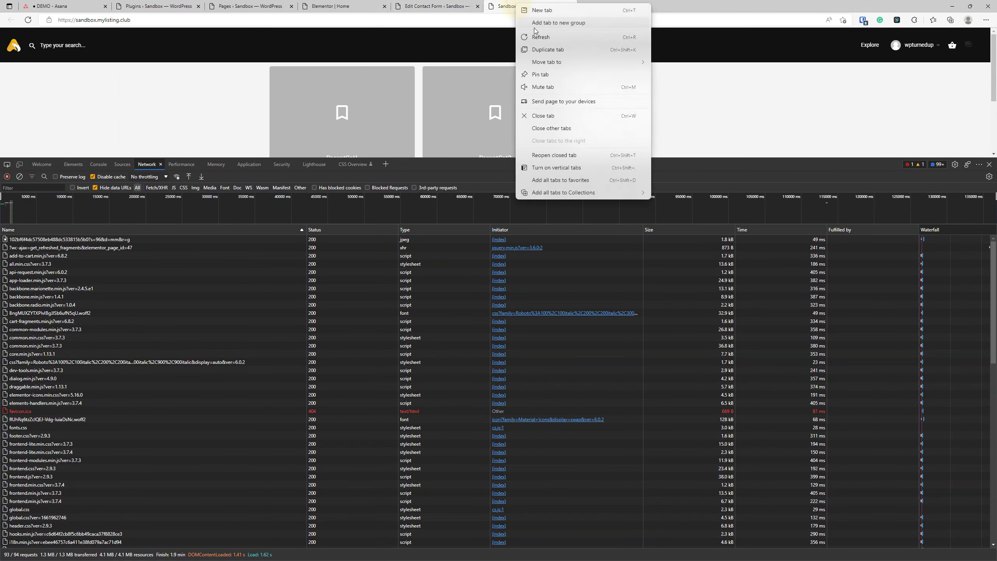
{"action": "left_click", "coordinate": [548, 51]}
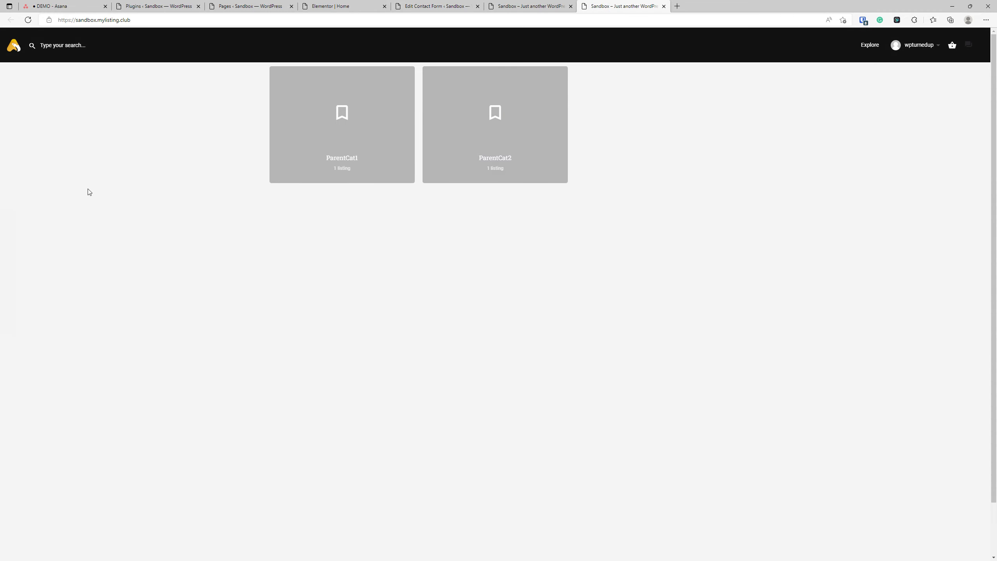
{"action": "left_click", "coordinate": [28, 19]}
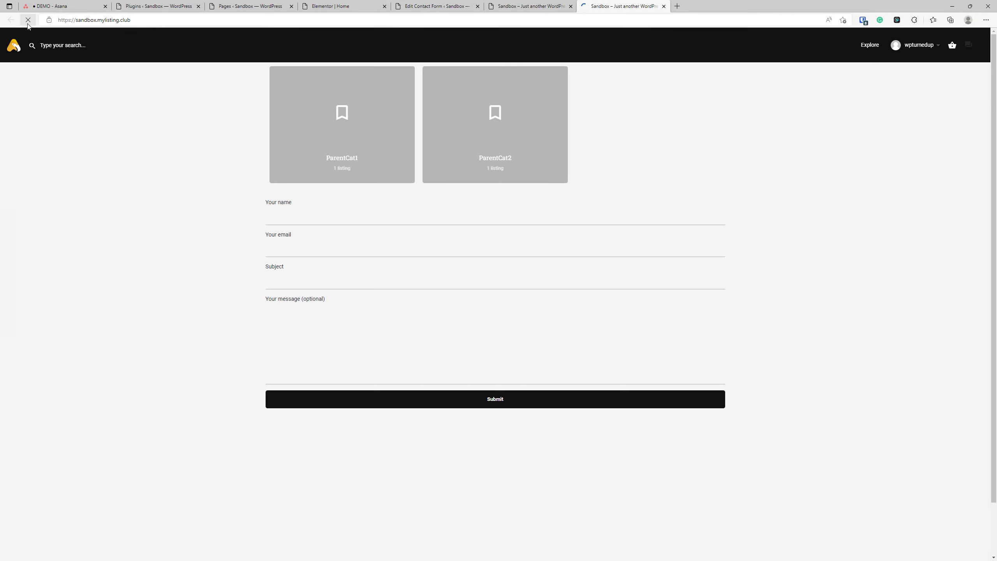
- Open DevTools' Network panel and reload the page to record its requests
{"action": "right_click", "coordinate": [37, 351]}
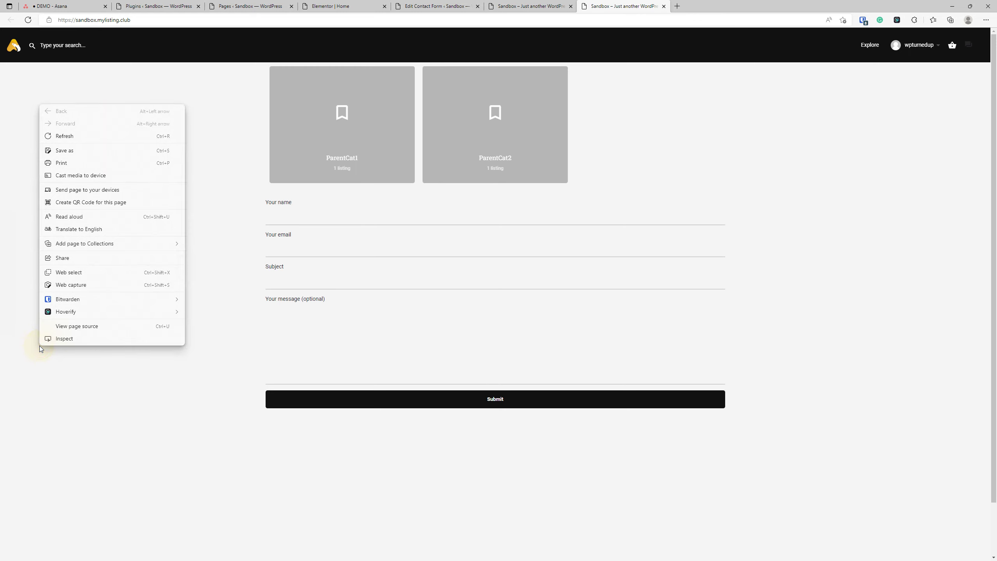
{"action": "left_click", "coordinate": [61, 338]}
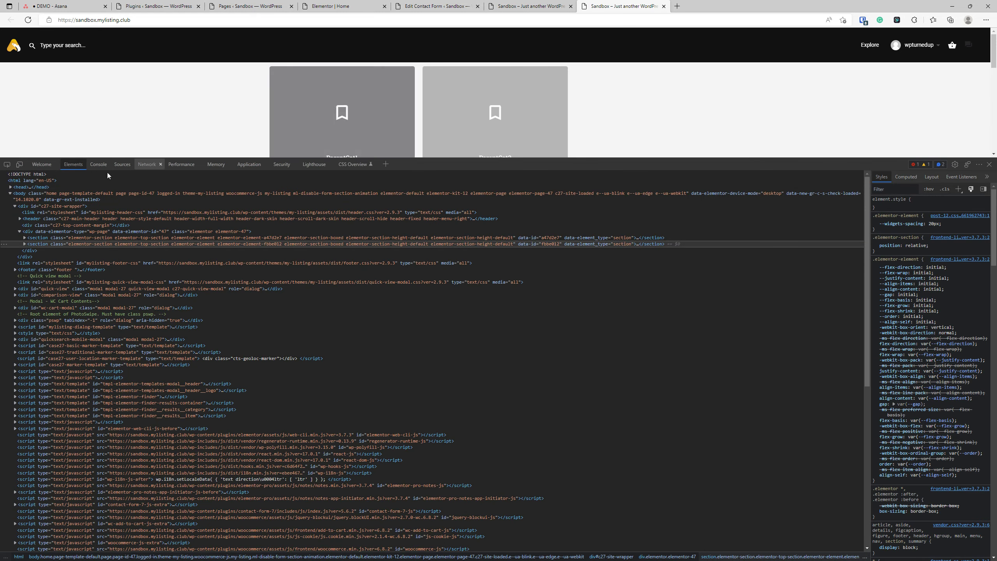
{"action": "left_click", "coordinate": [146, 165]}
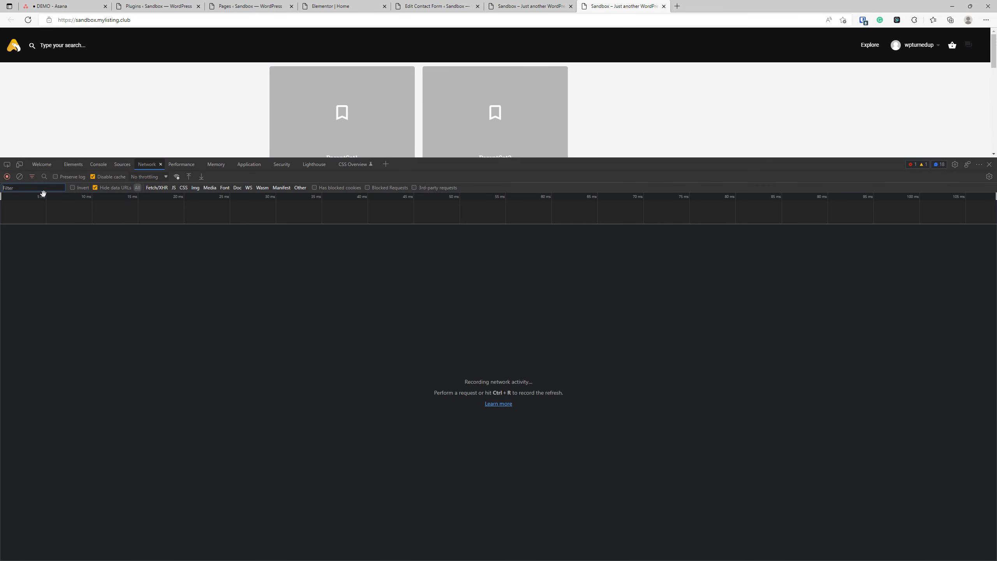
{"action": "left_click", "coordinate": [28, 20]}
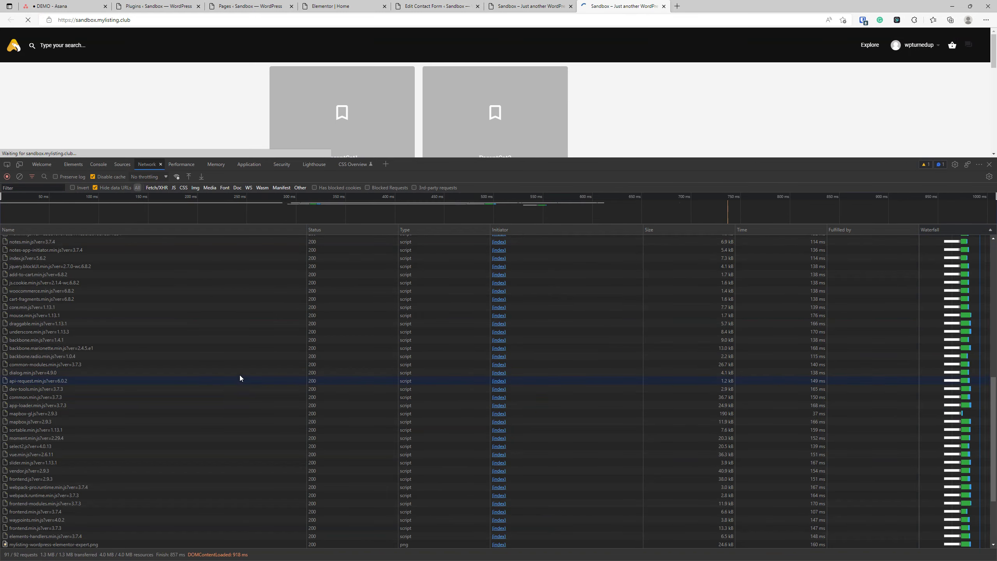
- Sort the 92 logged requests by Name and look through the list
{"action": "scroll", "coordinate": [225, 369], "scroll_direction": "up", "scroll_amount": 5}
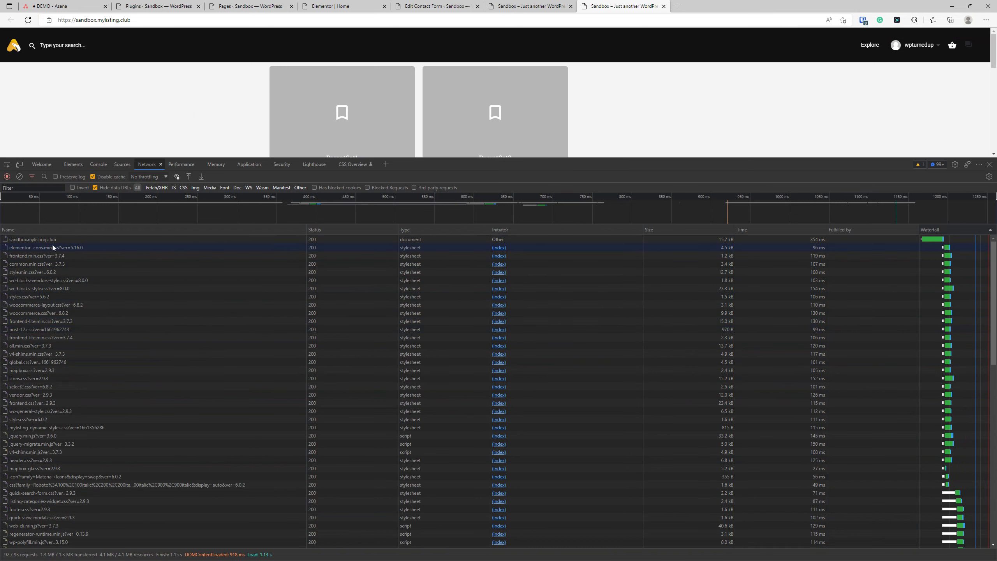
{"action": "left_click", "coordinate": [52, 227]}
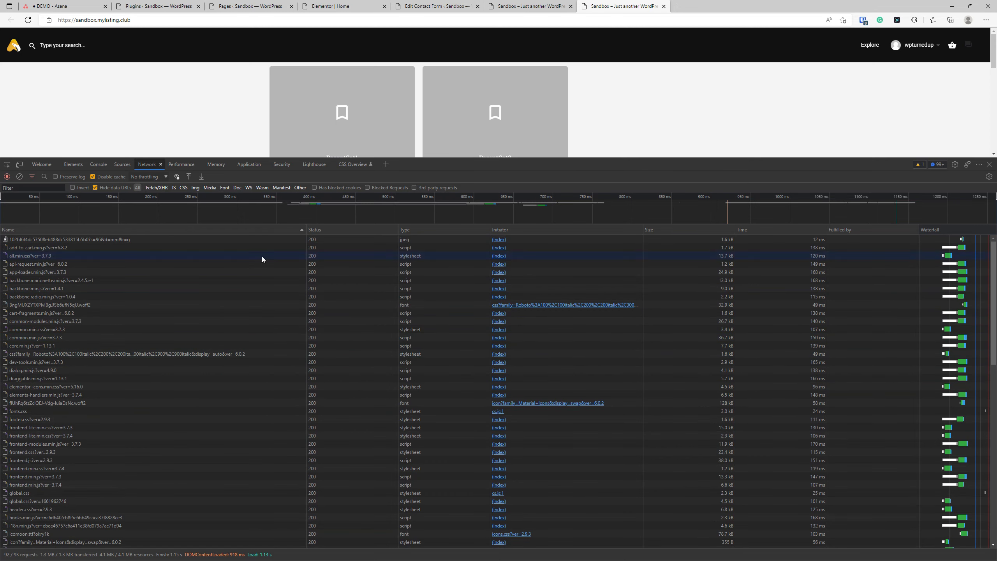
{"action": "scroll", "coordinate": [179, 107], "scroll_direction": "down", "scroll_amount": 2}
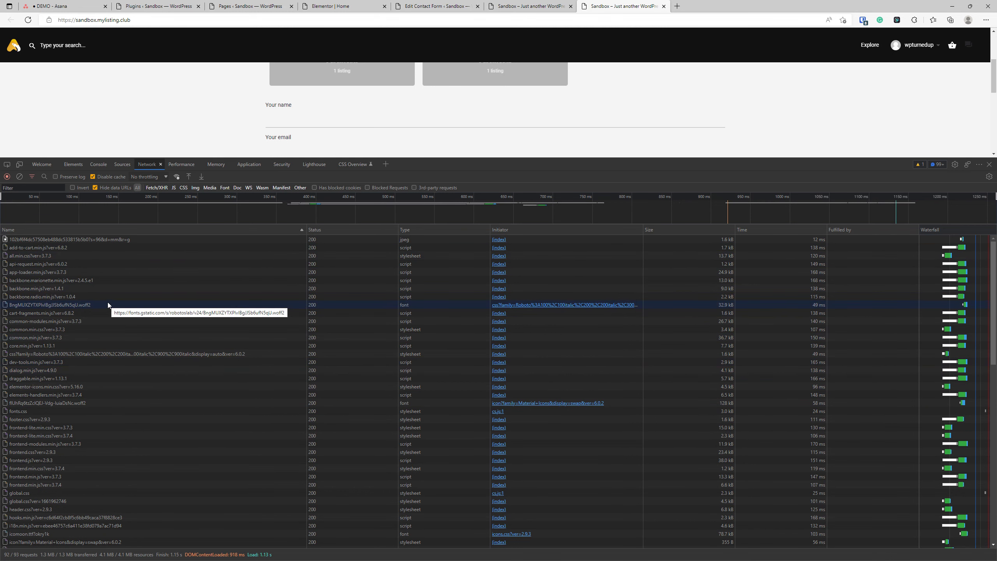
{"action": "scroll", "coordinate": [108, 302], "scroll_direction": "down", "scroll_amount": 3}
{"action": "scroll", "coordinate": [107, 302], "scroll_direction": "down", "scroll_amount": 4}
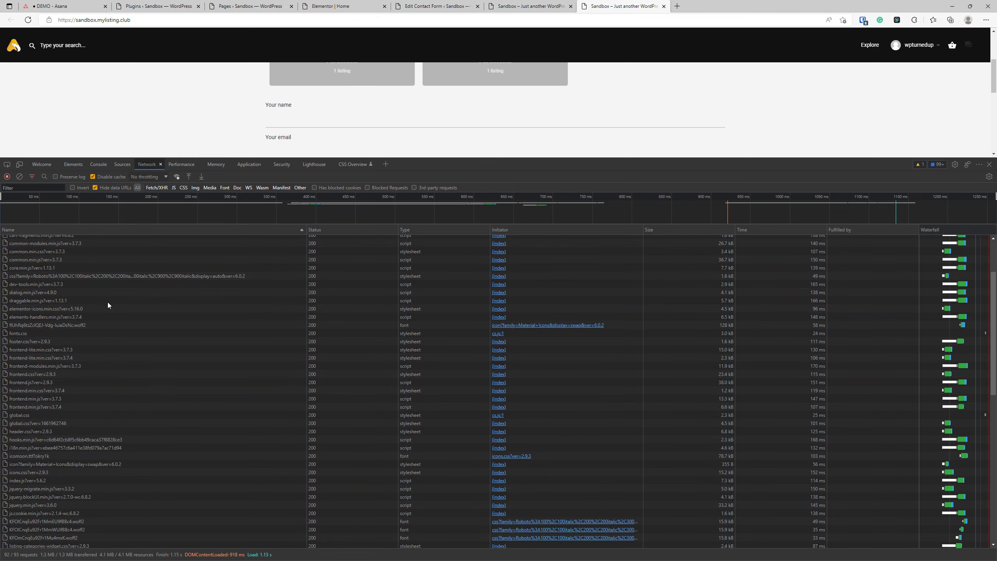
{"action": "scroll", "coordinate": [108, 303], "scroll_direction": "down", "scroll_amount": 3}
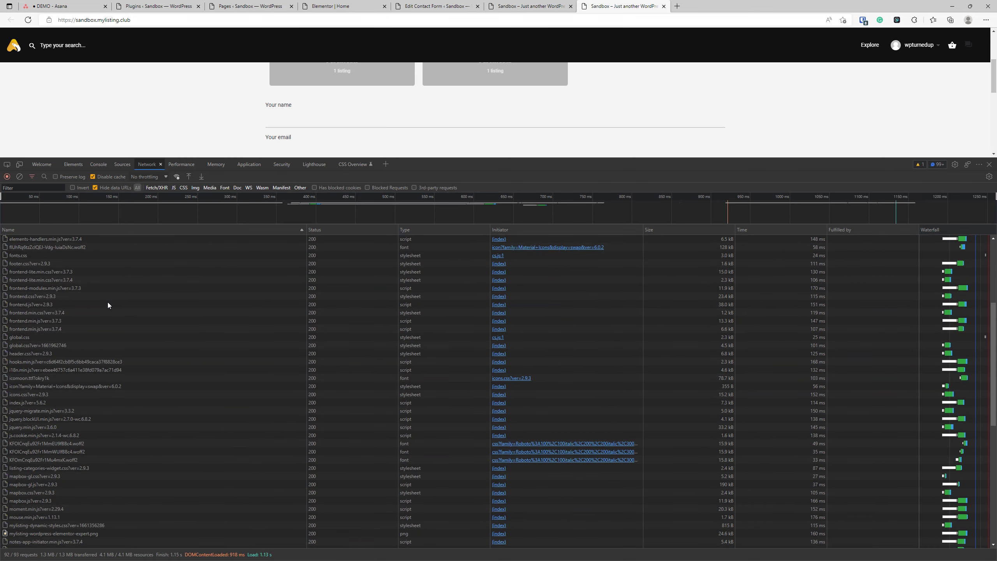
{"action": "scroll", "coordinate": [107, 302], "scroll_direction": "down", "scroll_amount": 4}
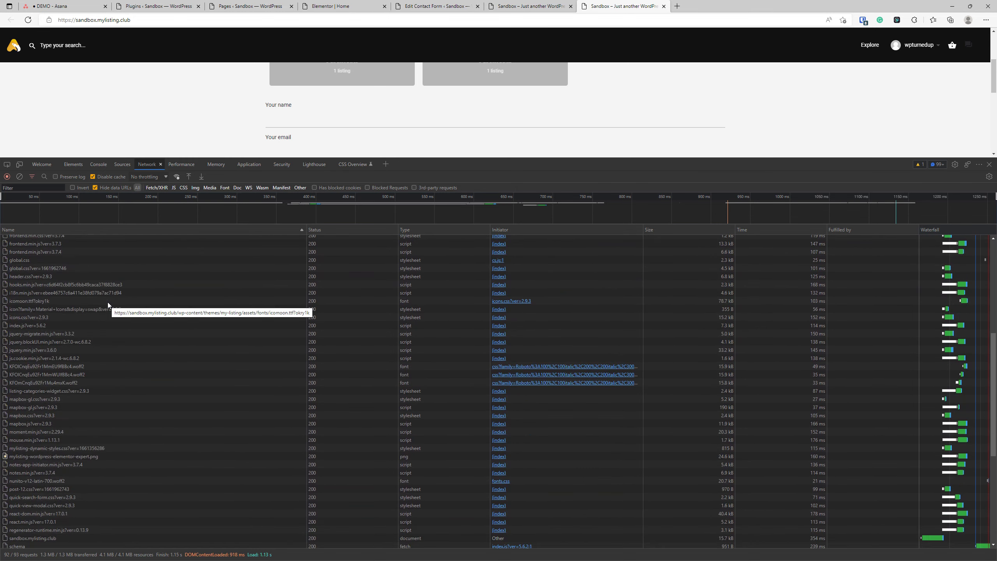
{"action": "scroll", "coordinate": [107, 302], "scroll_direction": "down", "scroll_amount": 3}
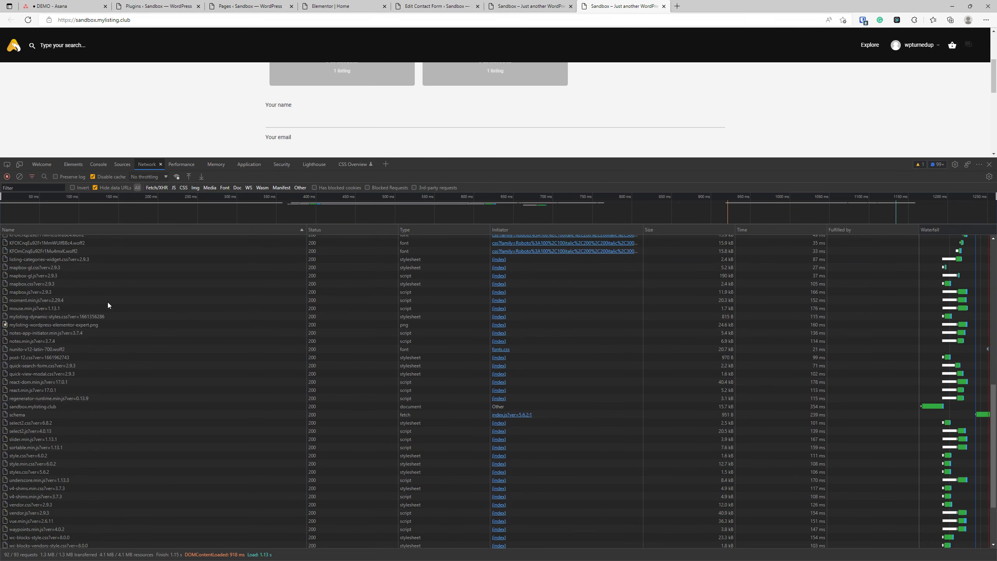
{"action": "scroll", "coordinate": [108, 302], "scroll_direction": "down", "scroll_amount": 9}
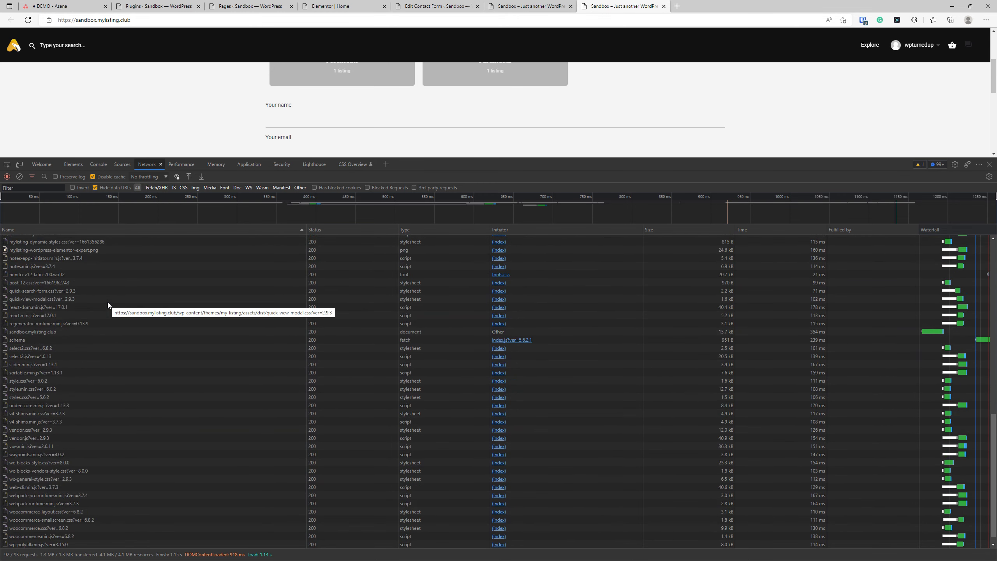
{"action": "scroll", "coordinate": [118, 455], "scroll_direction": "up", "scroll_amount": 8}
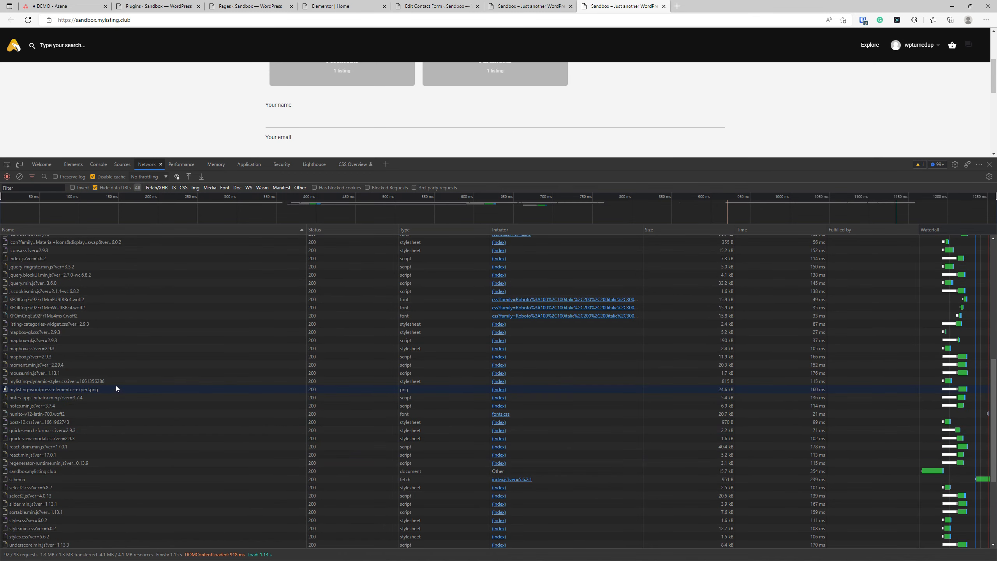
{"action": "scroll", "coordinate": [210, 443], "scroll_direction": "up", "scroll_amount": 15}
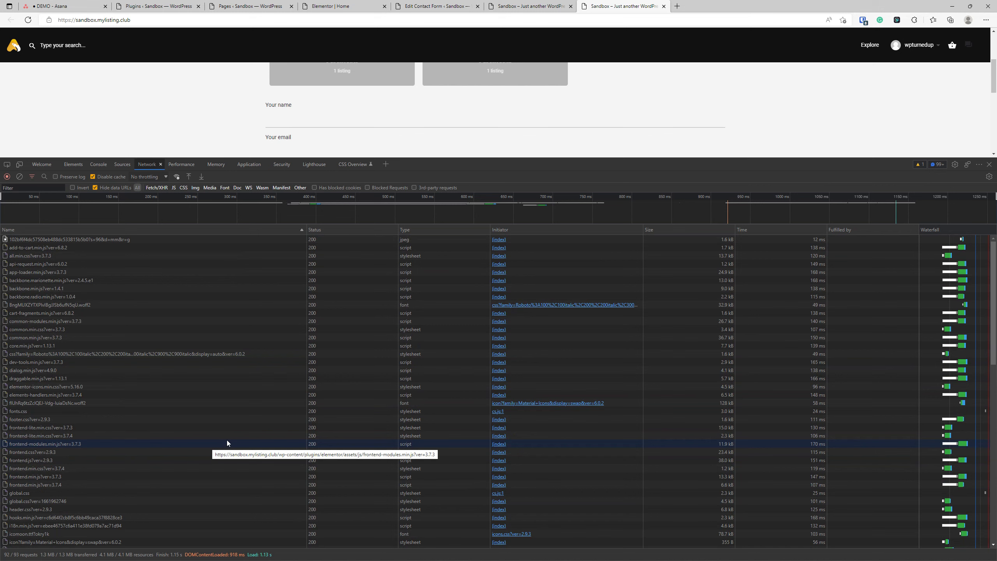
{"action": "left_click", "coordinate": [29, 187]}
{"action": "type", "text": "conta"}
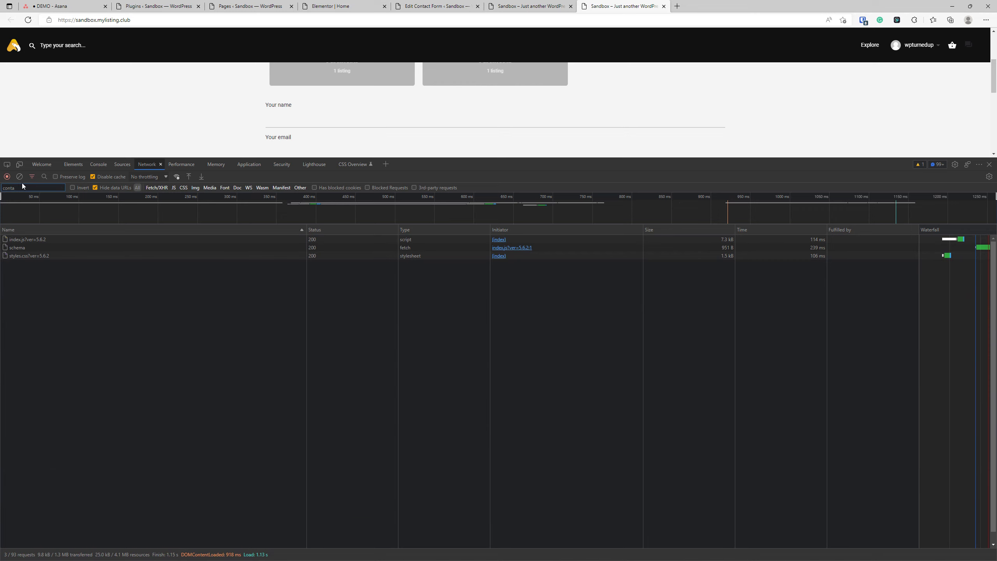
{"action": "key", "text": "BackSpace"}
{"action": "key", "text": "BackSpace"}
{"action": "key", "text": "BackSpace"}
{"action": "key", "text": "BackSpace"}
{"action": "key", "text": "BackSpace"}
{"action": "type", "text": "form"}
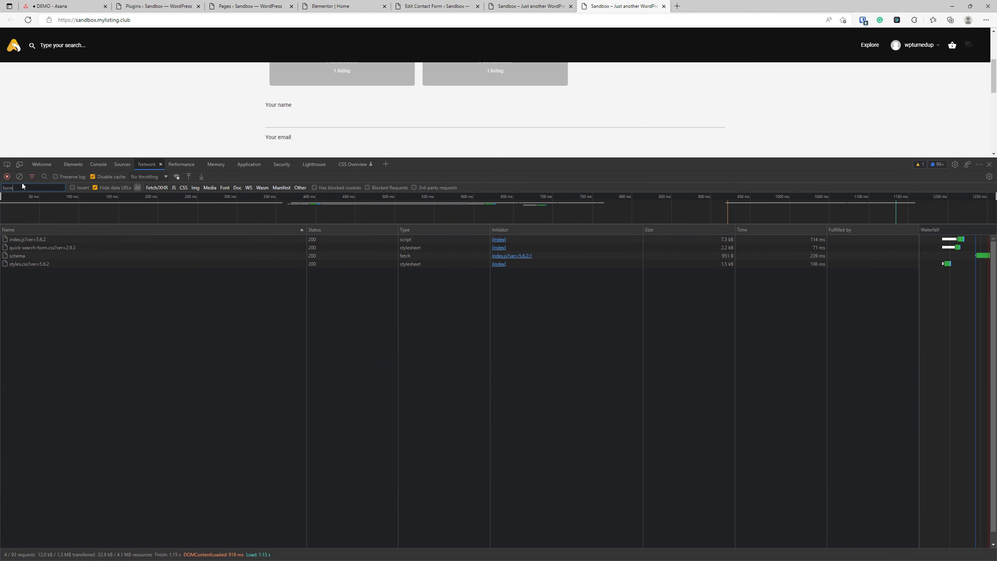
{"action": "key", "text": "BackSpace"}
{"action": "key", "text": "BackSpace"}
{"action": "key", "text": "BackSpace"}
{"action": "key", "text": "BackSpace"}
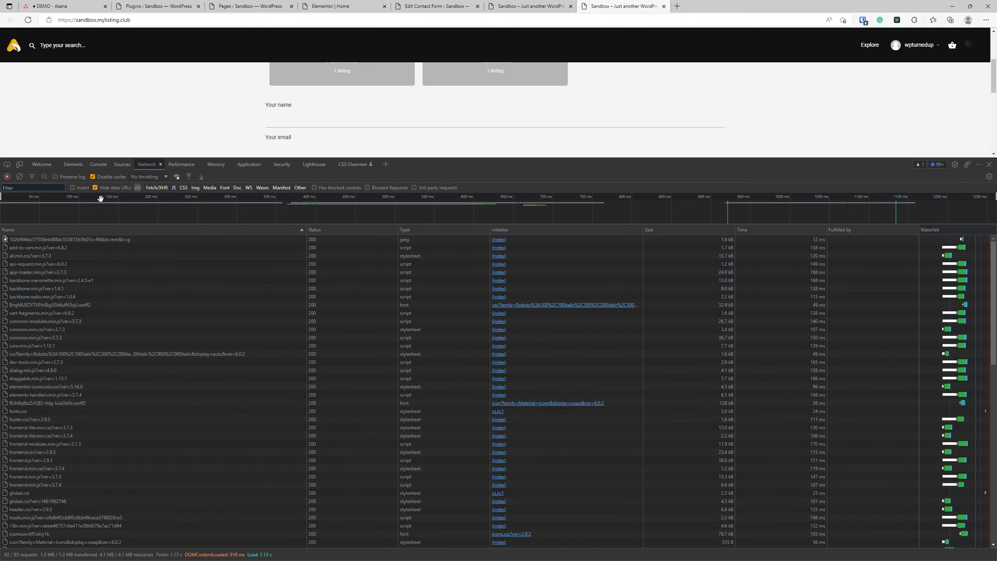
- Turn on the Script Manager in Perfmatters' Assets settings
{"action": "left_click", "coordinate": [116, 4]}
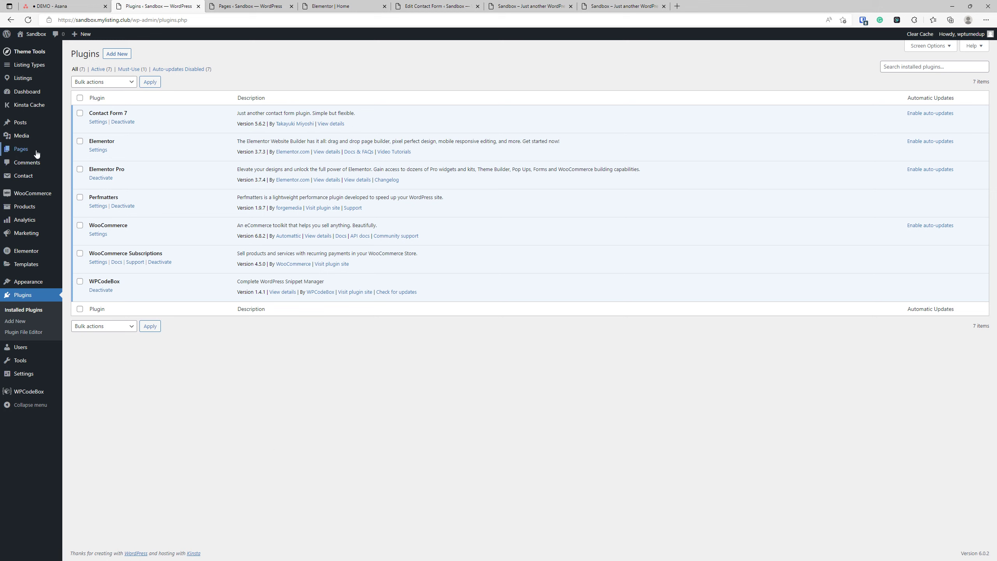
{"action": "left_click", "coordinate": [241, 6]}
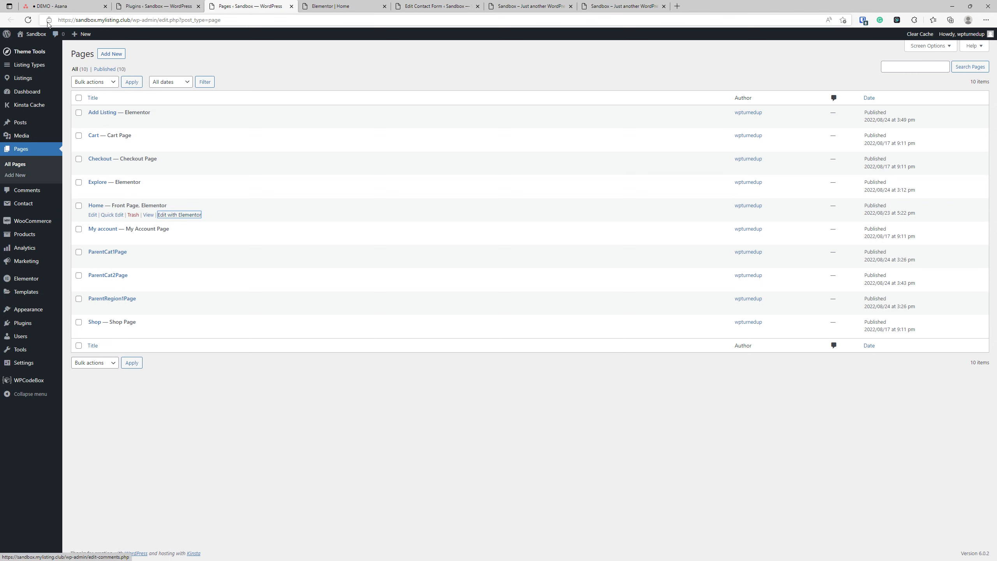
{"action": "mouse_move", "coordinate": [24, 363]}
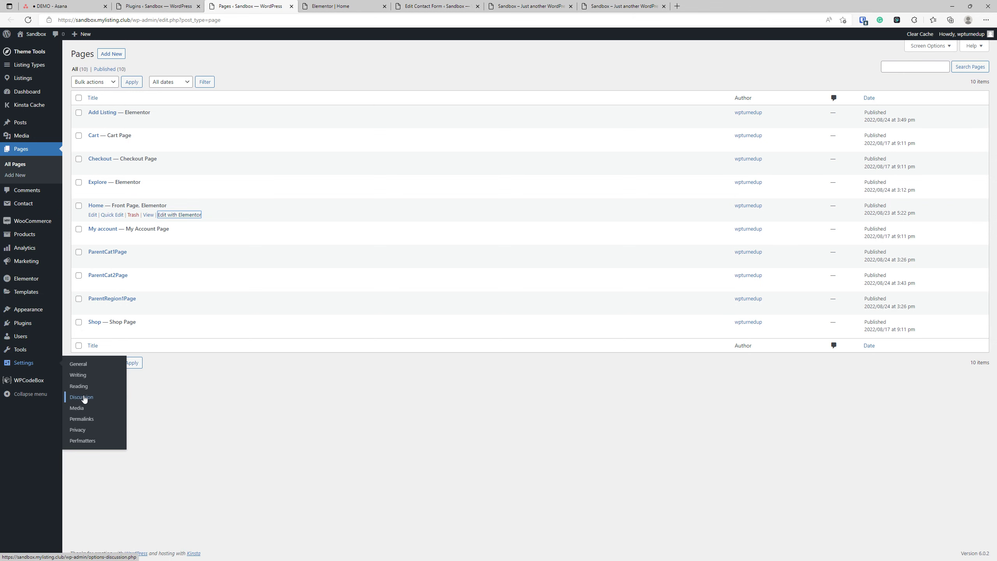
{"action": "left_click", "coordinate": [90, 440]}
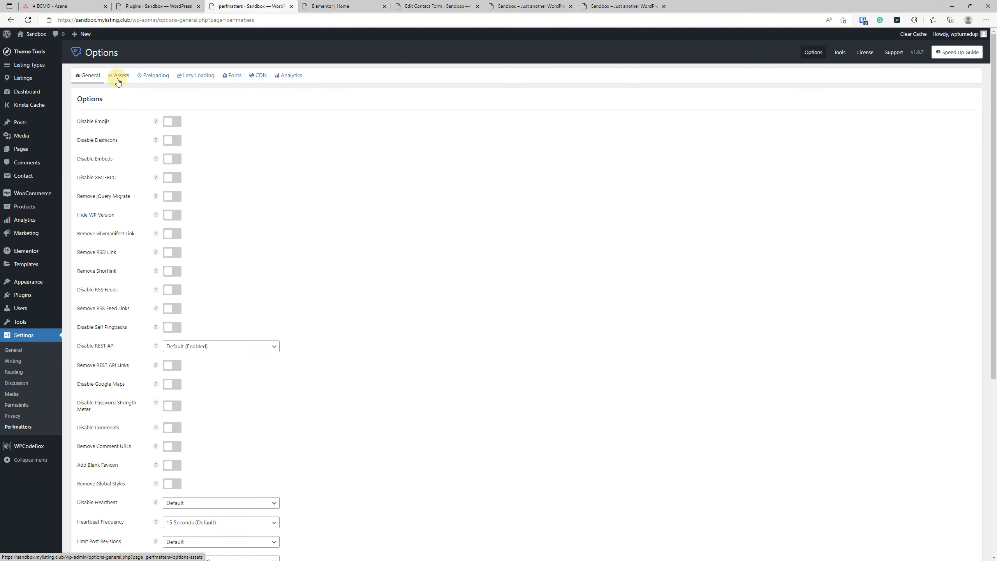
{"action": "left_click", "coordinate": [118, 75]}
{"action": "left_click", "coordinate": [172, 123]}
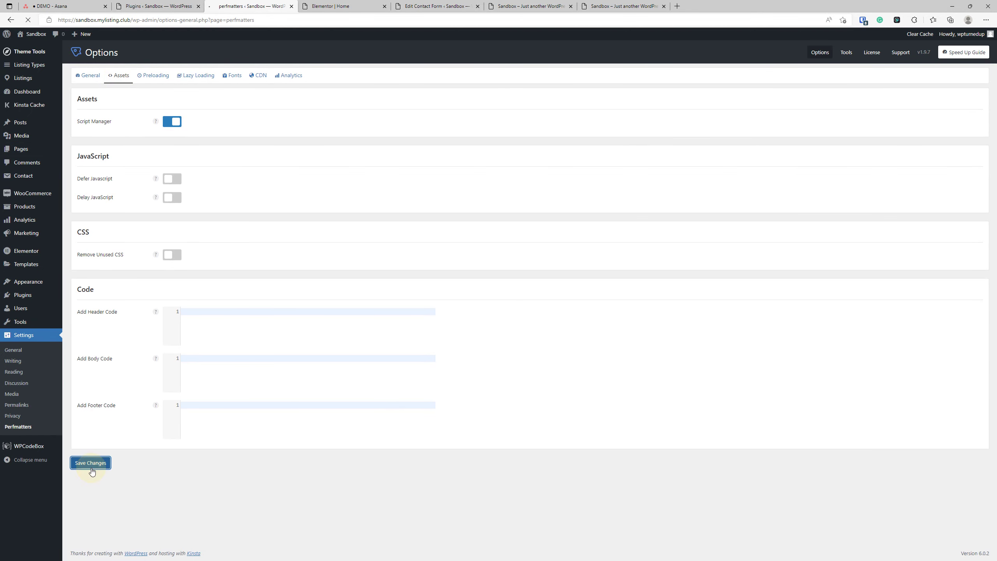
- Open the Pages list showing all 10 site pages
{"action": "left_click", "coordinate": [330, 5]}
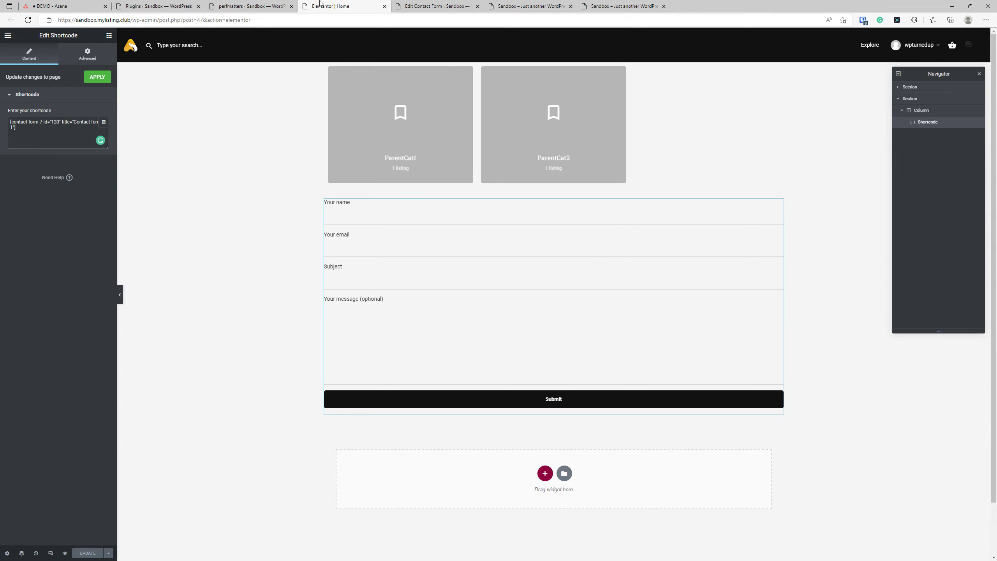
{"action": "left_click", "coordinate": [251, 6]}
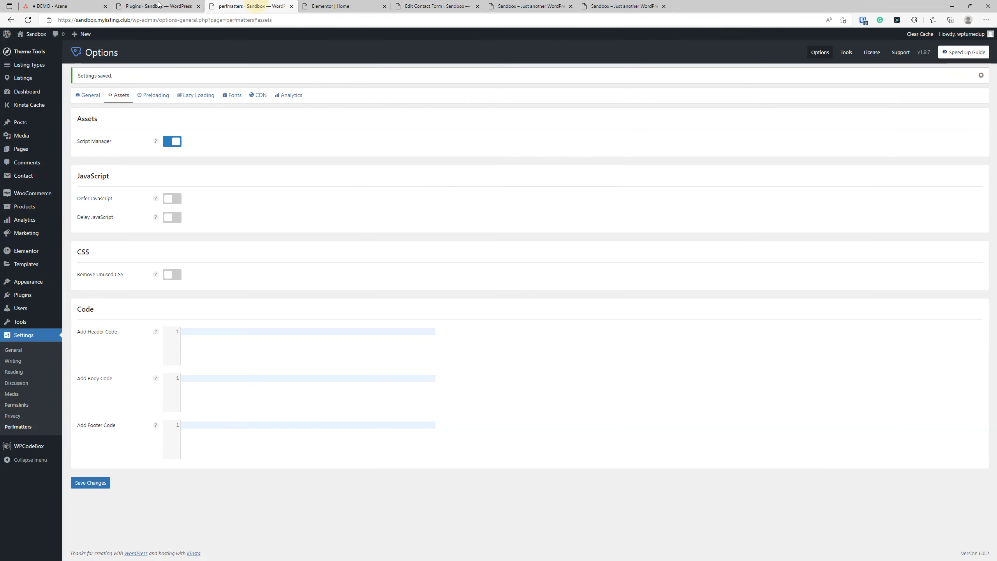
{"action": "left_click", "coordinate": [19, 152]}
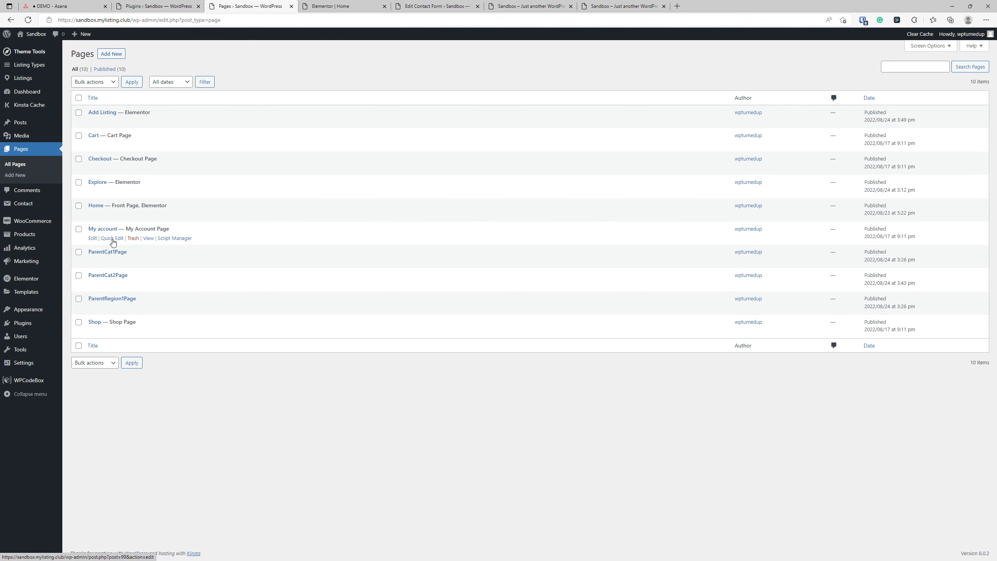
- Open the page's Script Manager in a new tab and enable Hide Disclaimer, MU Mode and Display Dependencies, then save
{"action": "right_click", "coordinate": [175, 215]}
{"action": "left_click", "coordinate": [193, 225]}
{"action": "left_click", "coordinate": [339, 4]}
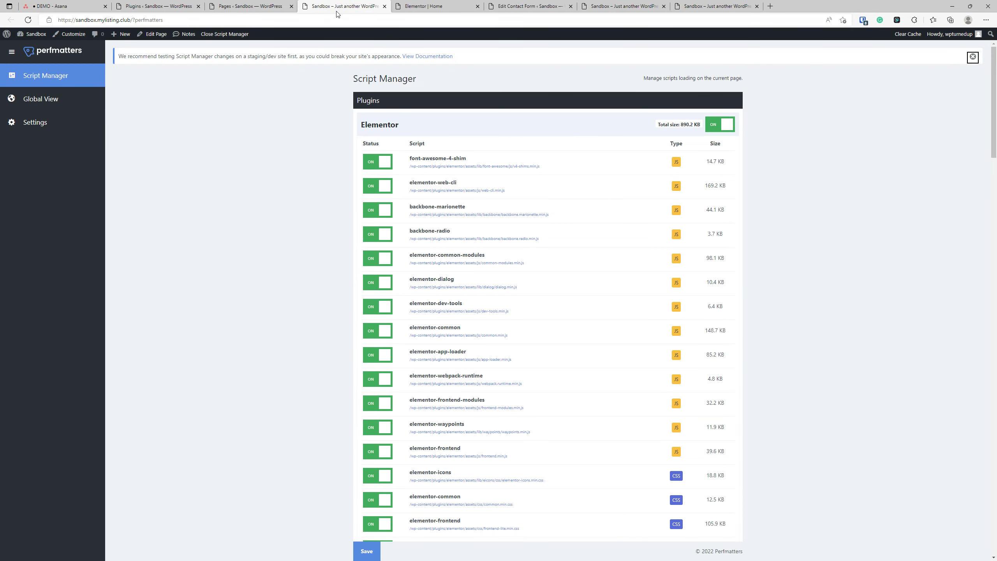
{"action": "left_click", "coordinate": [37, 122]}
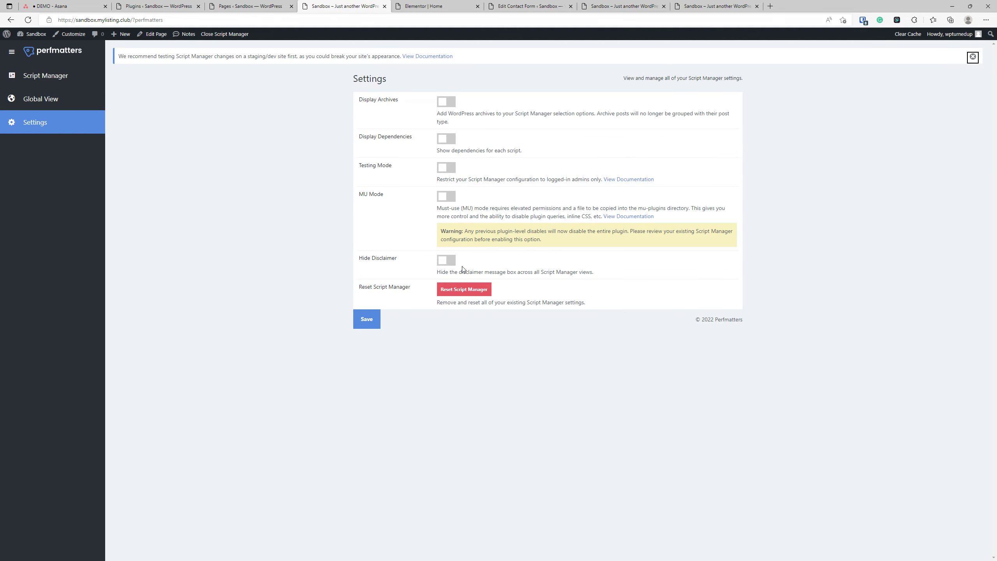
{"action": "left_click", "coordinate": [446, 259]}
{"action": "left_click", "coordinate": [446, 196]}
{"action": "left_click", "coordinate": [447, 140]}
{"action": "left_click", "coordinate": [365, 318]}
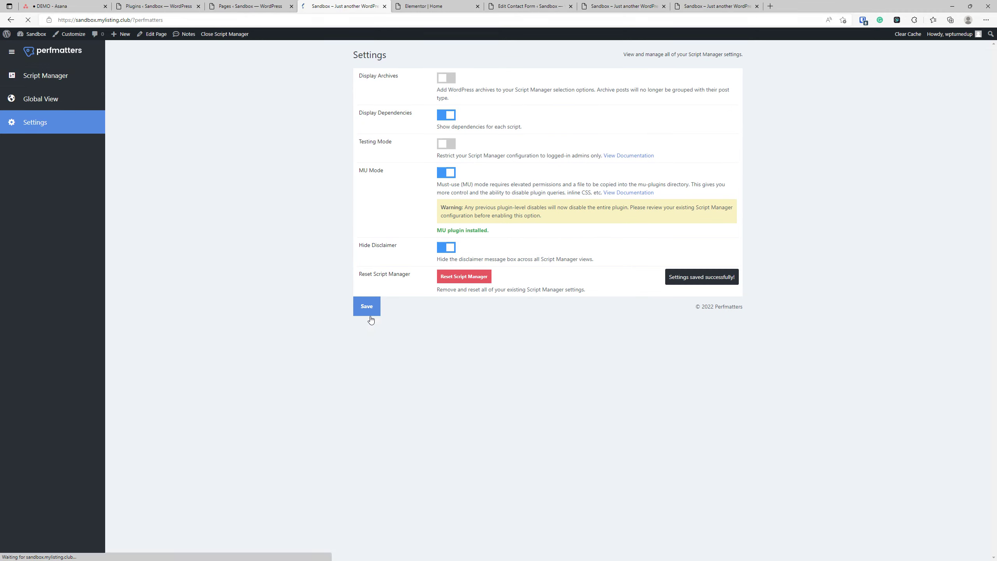
- Scroll the loaded-scripts list down to the Contact Form 7 scripts
{"action": "left_click", "coordinate": [50, 74]}
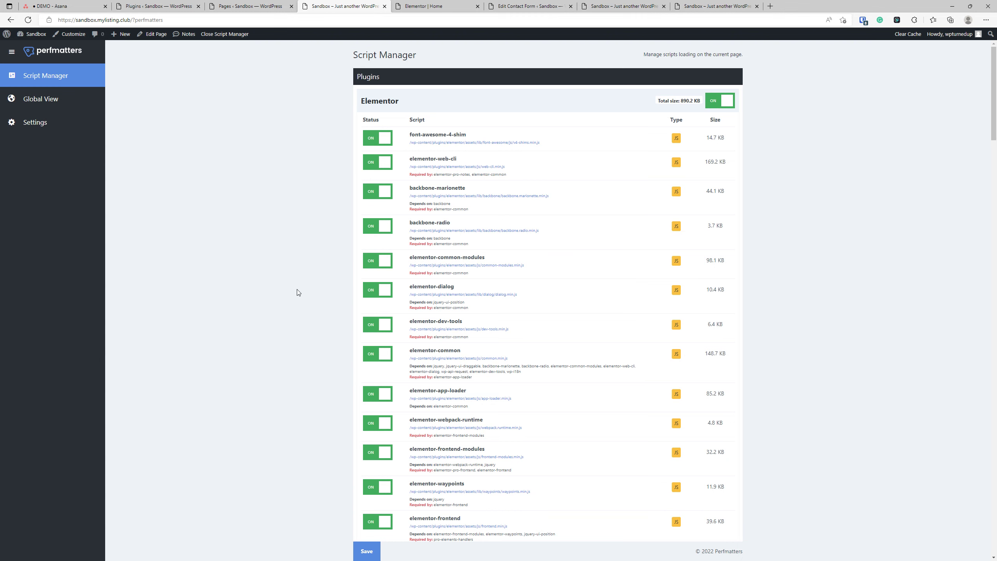
{"action": "scroll", "coordinate": [271, 252], "scroll_direction": "down", "scroll_amount": 8}
{"action": "scroll", "coordinate": [272, 260], "scroll_direction": "up", "scroll_amount": 8}
{"action": "scroll", "coordinate": [275, 257], "scroll_direction": "down", "scroll_amount": 10}
{"action": "scroll", "coordinate": [275, 255], "scroll_direction": "down", "scroll_amount": 4}
{"action": "scroll", "coordinate": [266, 258], "scroll_direction": "down", "scroll_amount": 4}
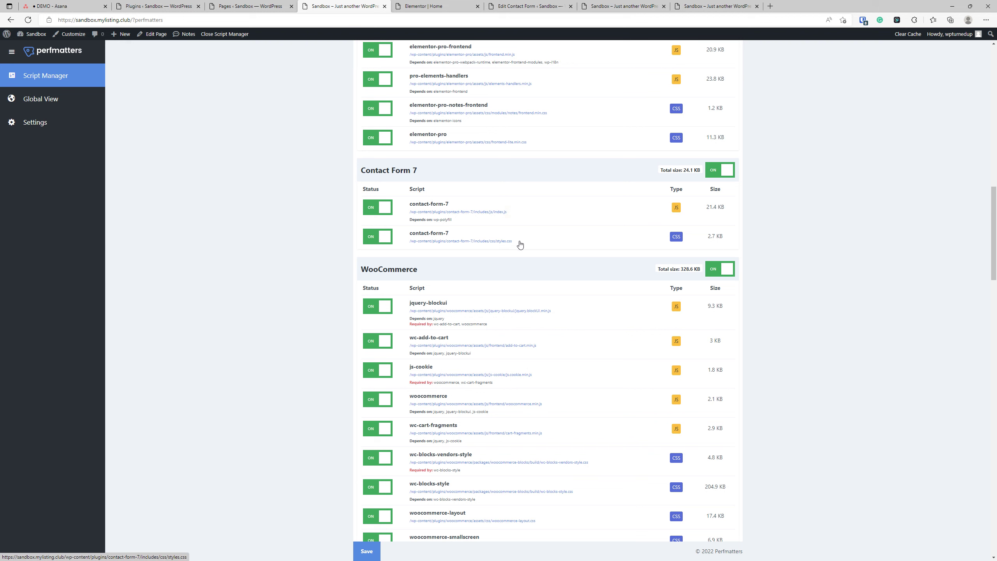
{"action": "left_click", "coordinate": [532, 5]}
{"action": "left_click", "coordinate": [649, 4]}
- Filter the network log by 'inde', then clear the filter and reload the homepage
{"action": "left_click", "coordinate": [725, 4]}
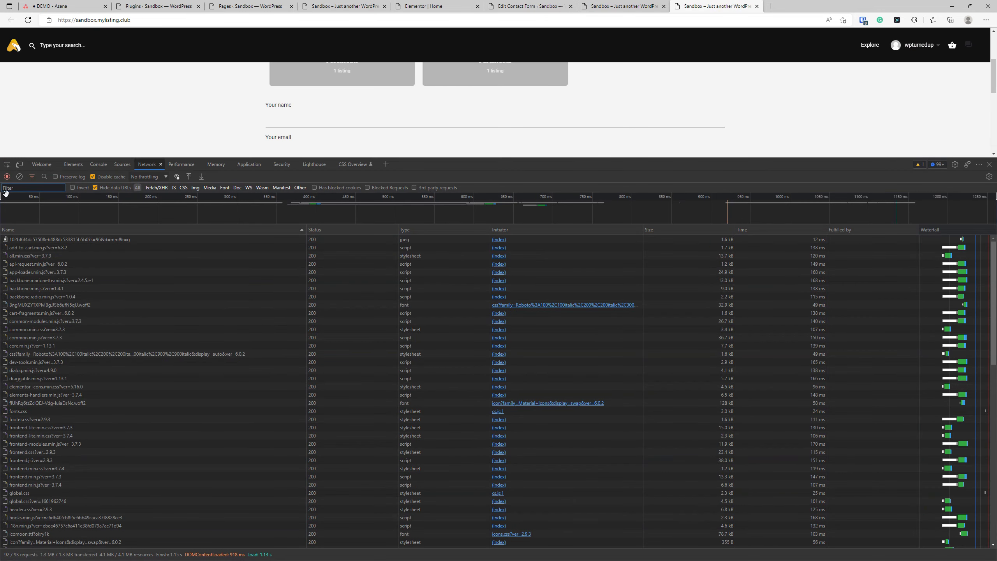
{"action": "type", "text": "index"}
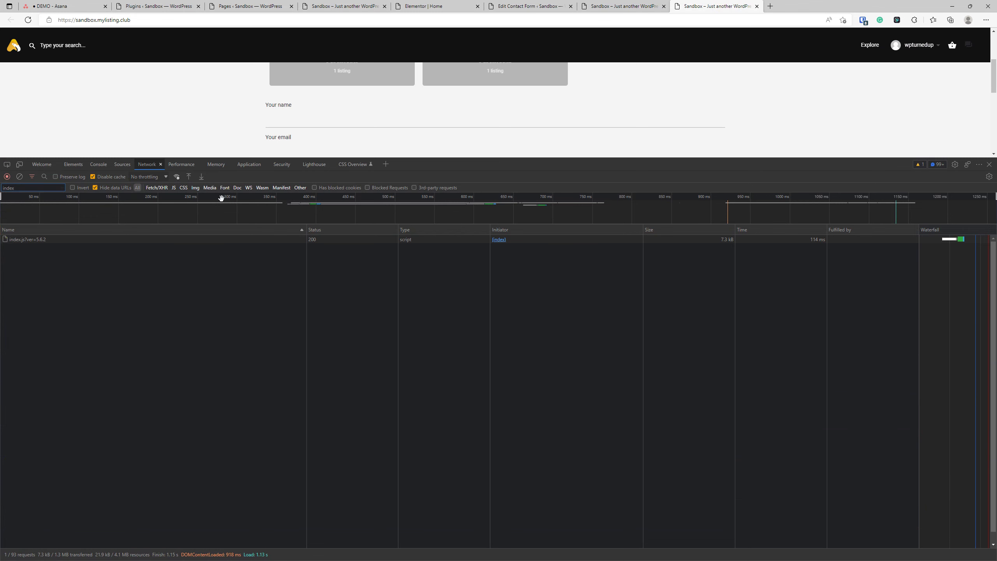
{"action": "key", "text": "BackSpace"}
{"action": "key", "text": "BackSpace"}
{"action": "key", "text": "BackSpace"}
{"action": "key", "text": "BackSpace"}
{"action": "key", "text": "BackSpace"}
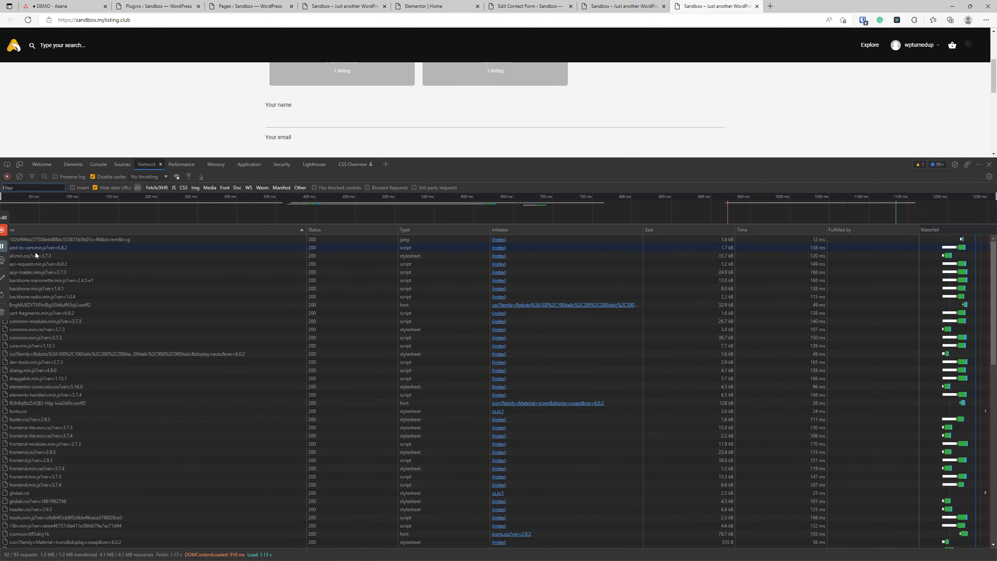
{"action": "left_click", "coordinate": [28, 20]}
- Toggle the Name column sort between reverse and alphabetical, then reload the homepage again
{"action": "scroll", "coordinate": [90, 356], "scroll_direction": "down", "scroll_amount": 2}
{"action": "scroll", "coordinate": [91, 355], "scroll_direction": "up", "scroll_amount": 2}
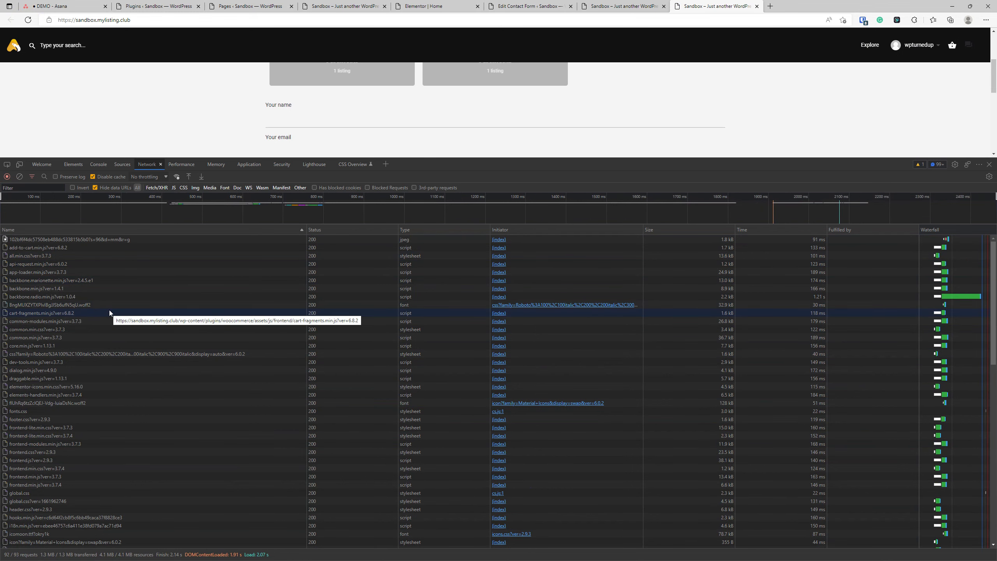
{"action": "left_click", "coordinate": [106, 229]}
{"action": "left_click", "coordinate": [105, 229]}
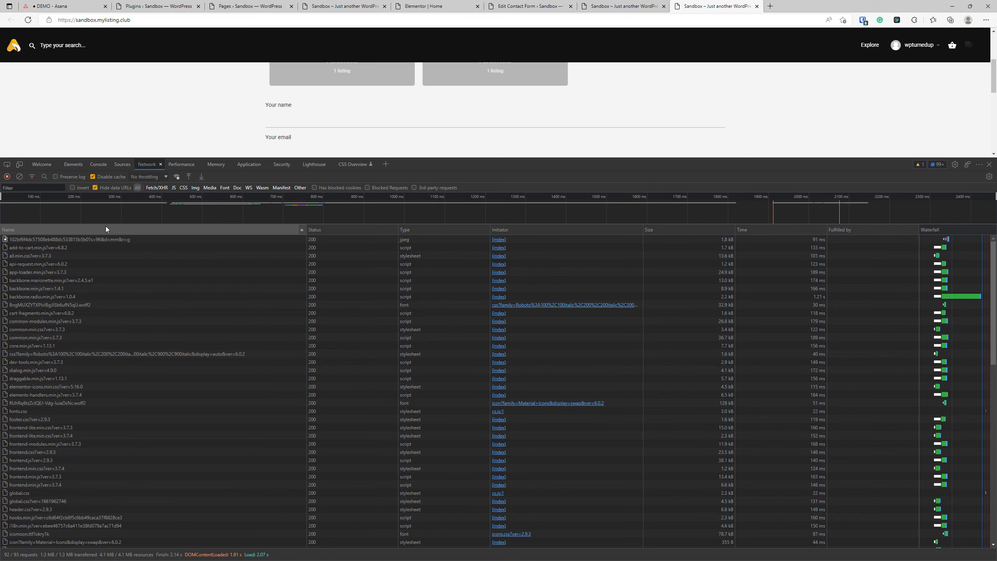
{"action": "left_click", "coordinate": [106, 227]}
{"action": "left_click", "coordinate": [106, 229]}
{"action": "left_click", "coordinate": [28, 19]}
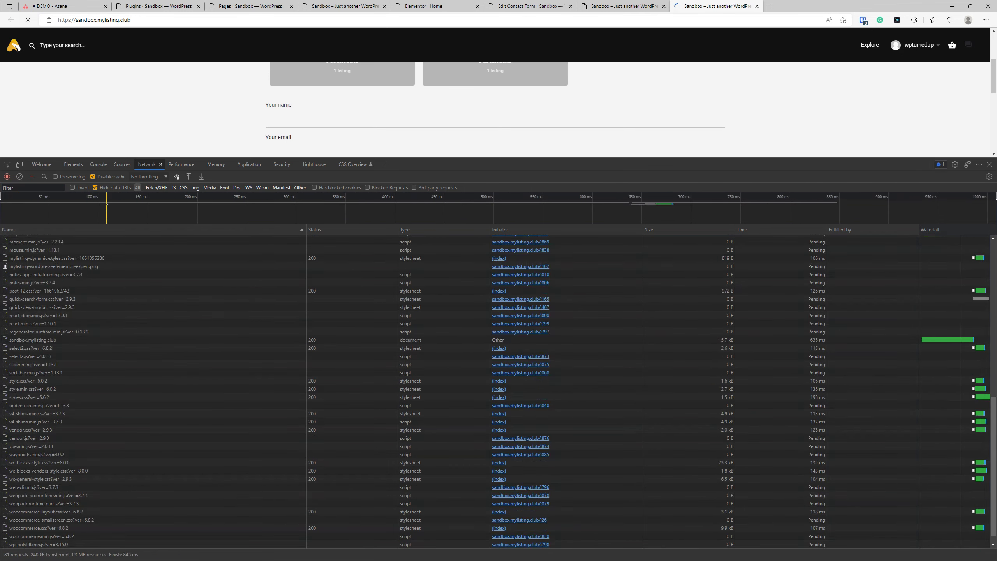
{"action": "scroll", "coordinate": [151, 414], "scroll_direction": "up", "scroll_amount": 10}
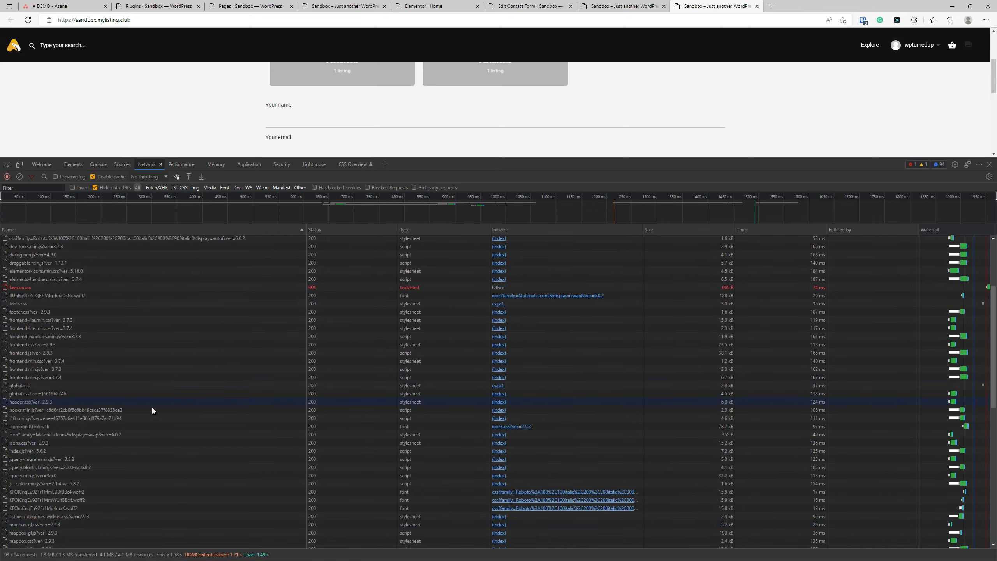
- Close DevTools, reopen them with Inspect on the Network panel, and reload the homepage
{"action": "left_click", "coordinate": [989, 164]}
{"action": "right_click", "coordinate": [128, 323]}
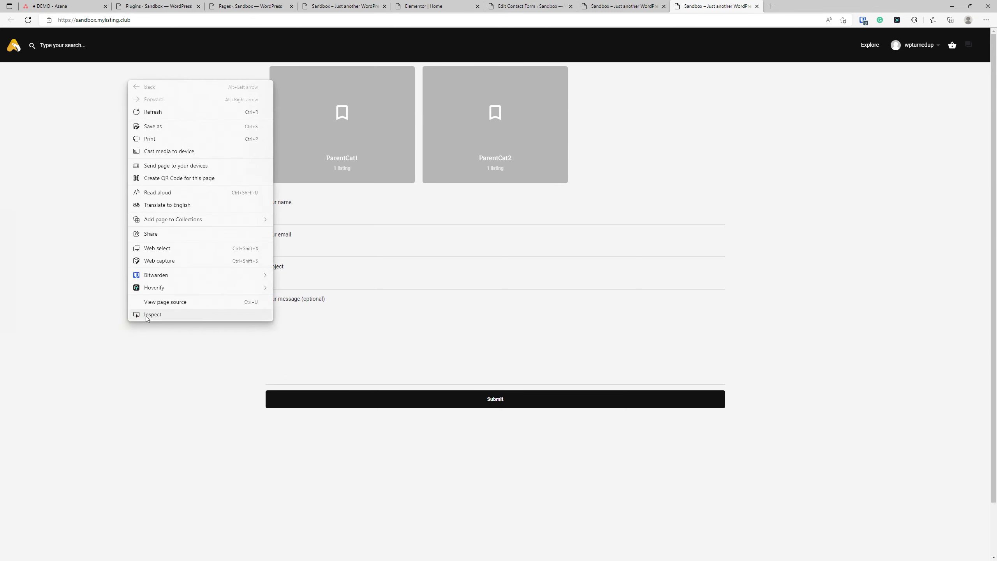
{"action": "left_click", "coordinate": [28, 20]}
{"action": "right_click", "coordinate": [111, 341]}
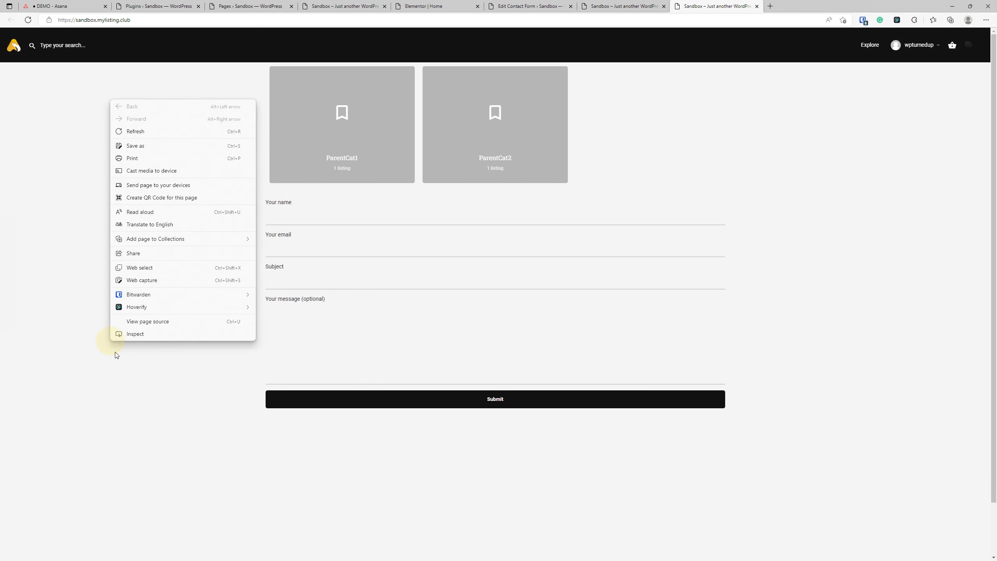
{"action": "left_click", "coordinate": [154, 334]}
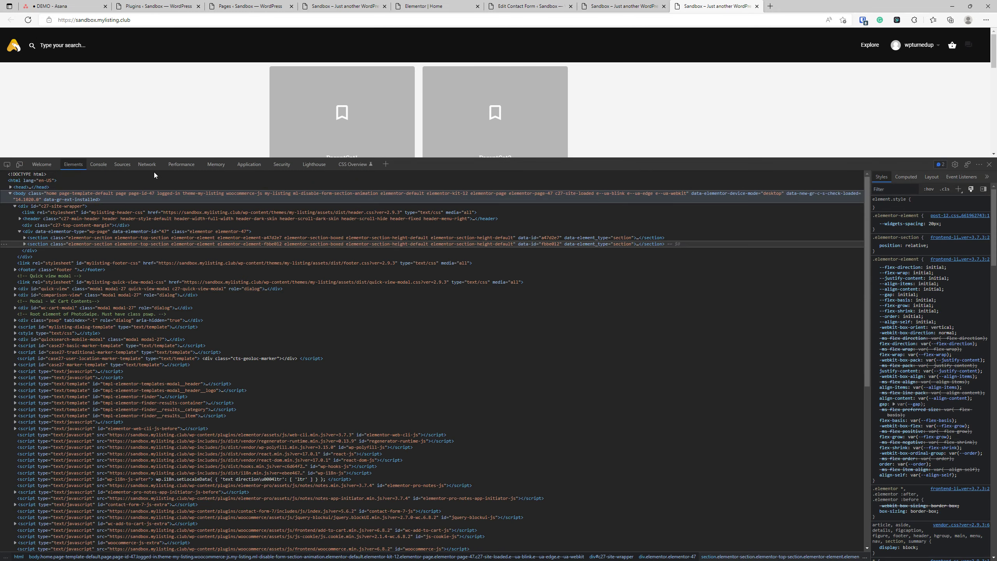
{"action": "left_click", "coordinate": [146, 165]}
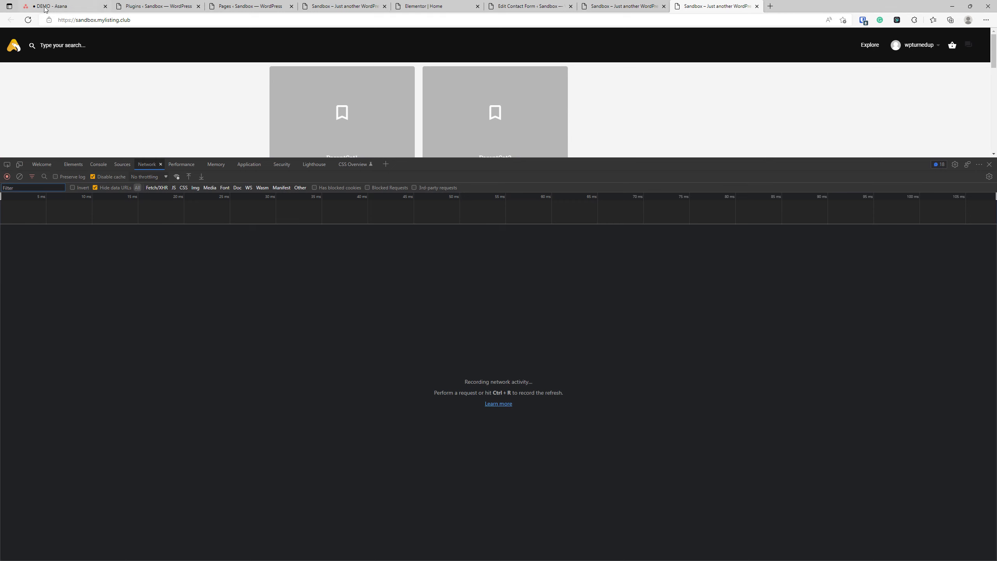
{"action": "left_click", "coordinate": [28, 19]}
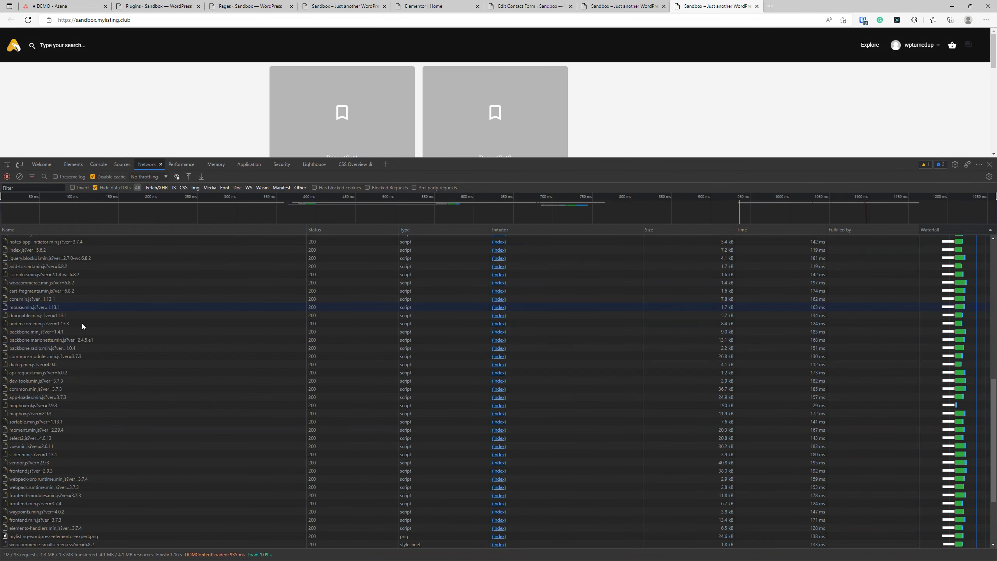
{"action": "scroll", "coordinate": [133, 379], "scroll_direction": "up", "scroll_amount": 3}
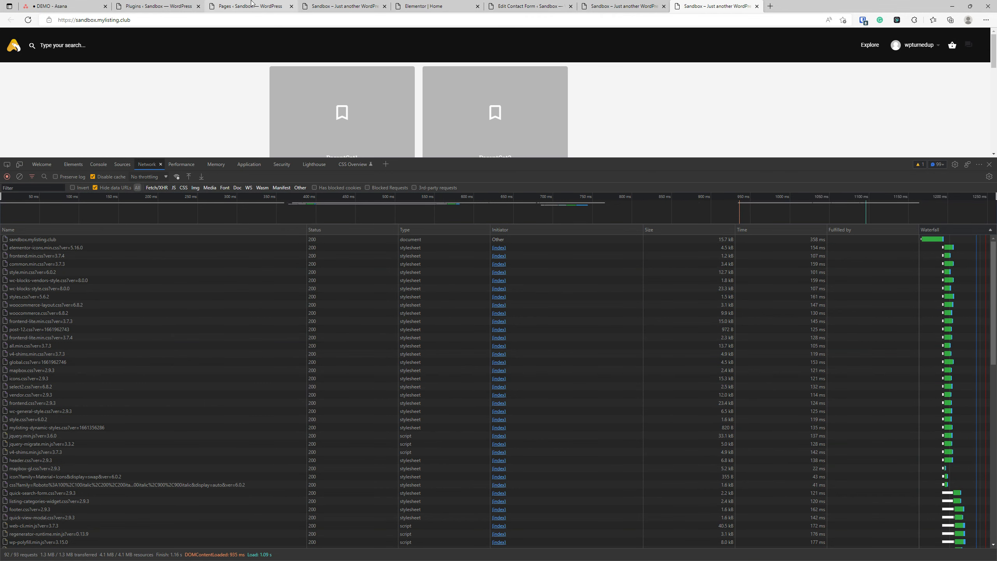
- Show the headers of Contact Form 7's index.js?ver=5.6.2 request in the network log
{"action": "left_click", "coordinate": [361, 3]}
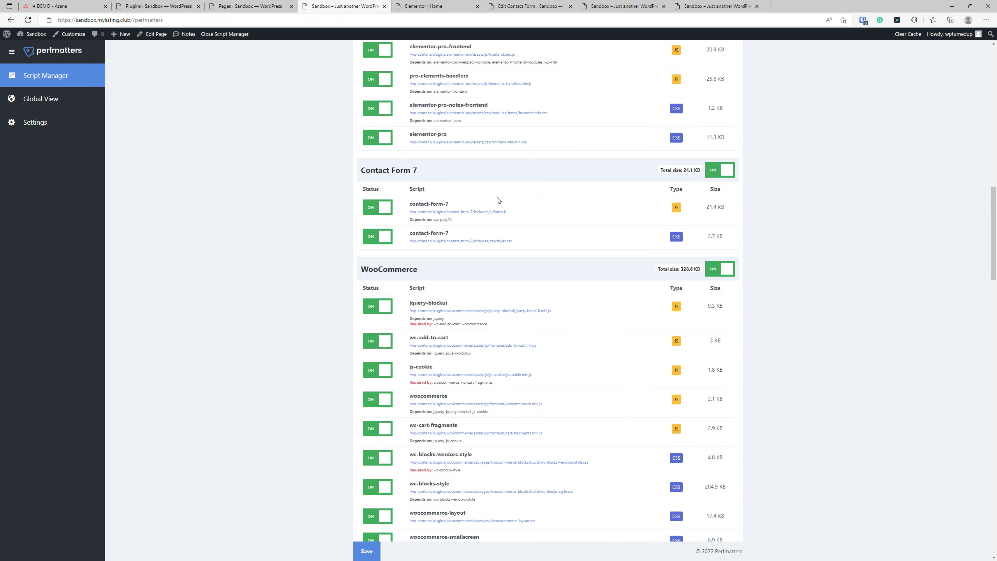
{"action": "key", "text": "ctrl+9"}
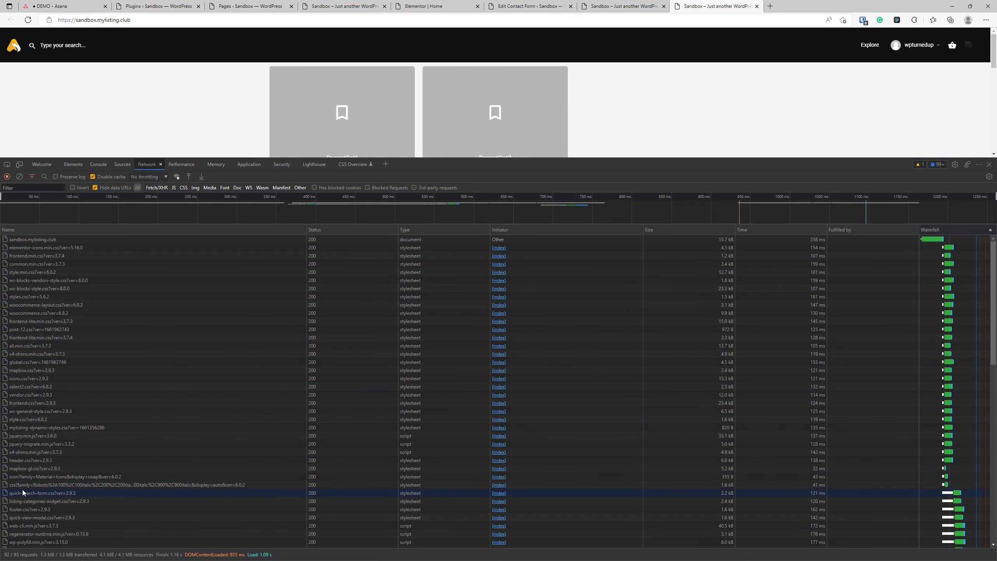
{"action": "scroll", "coordinate": [22, 489], "scroll_direction": "down", "scroll_amount": 3}
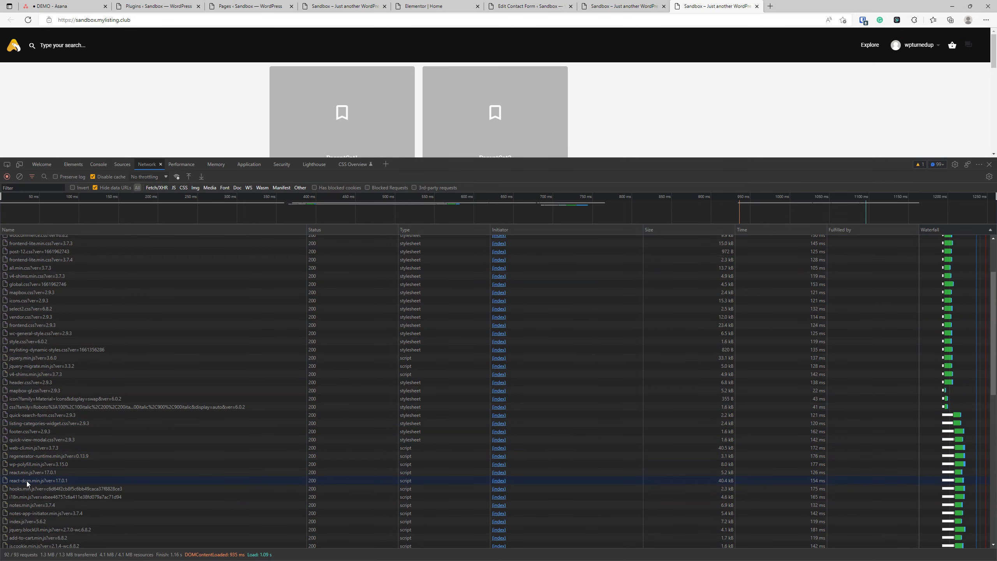
{"action": "scroll", "coordinate": [26, 481], "scroll_direction": "down", "scroll_amount": 2}
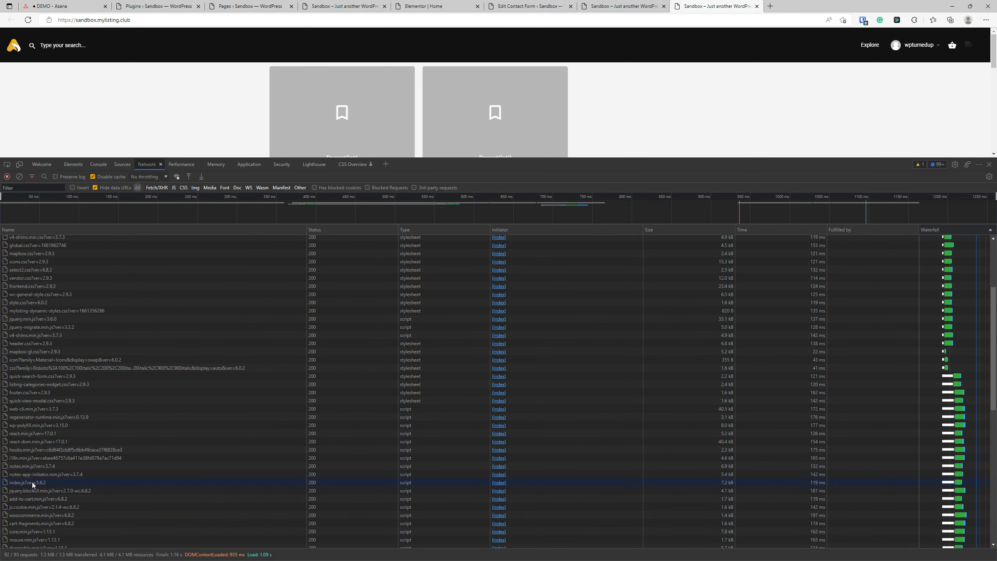
{"action": "left_click", "coordinate": [121, 483]}
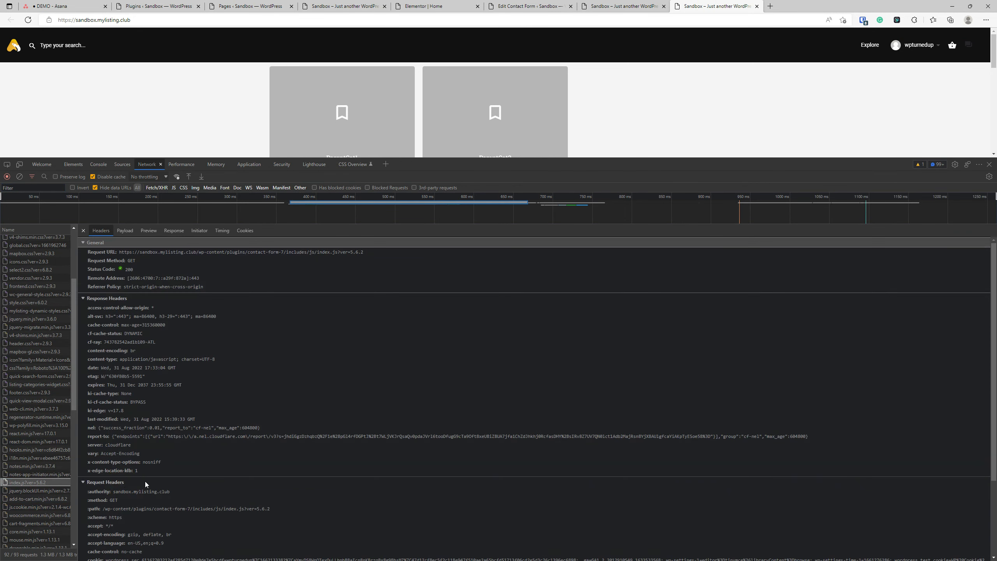
- Load webpagetest.org and start a test of the copied sandbox.mylisting.club address
{"action": "left_click", "coordinate": [770, 6]}
{"action": "type", "text": "webpage"}
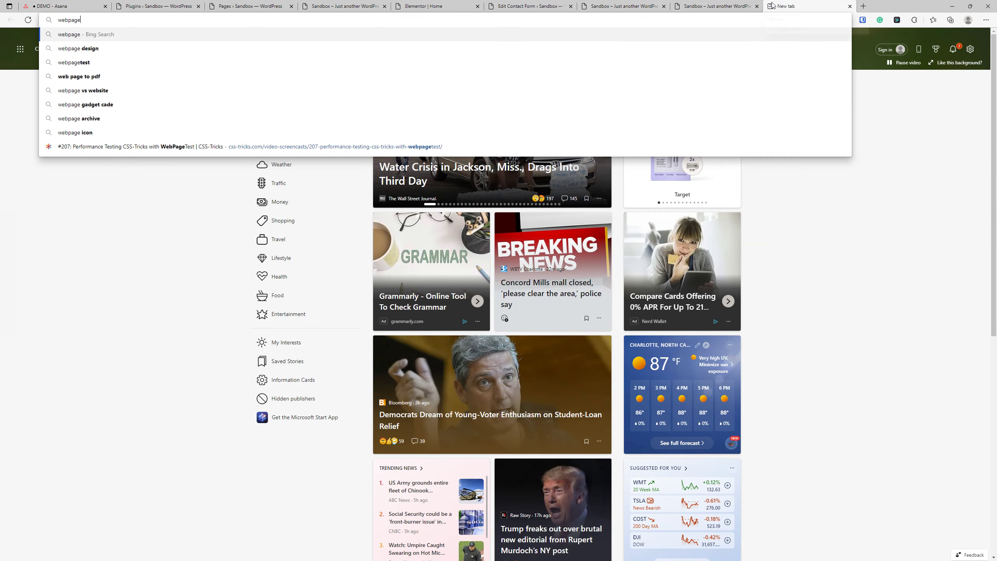
{"action": "type", "text": "test.org"}
{"action": "key", "text": "Return"}
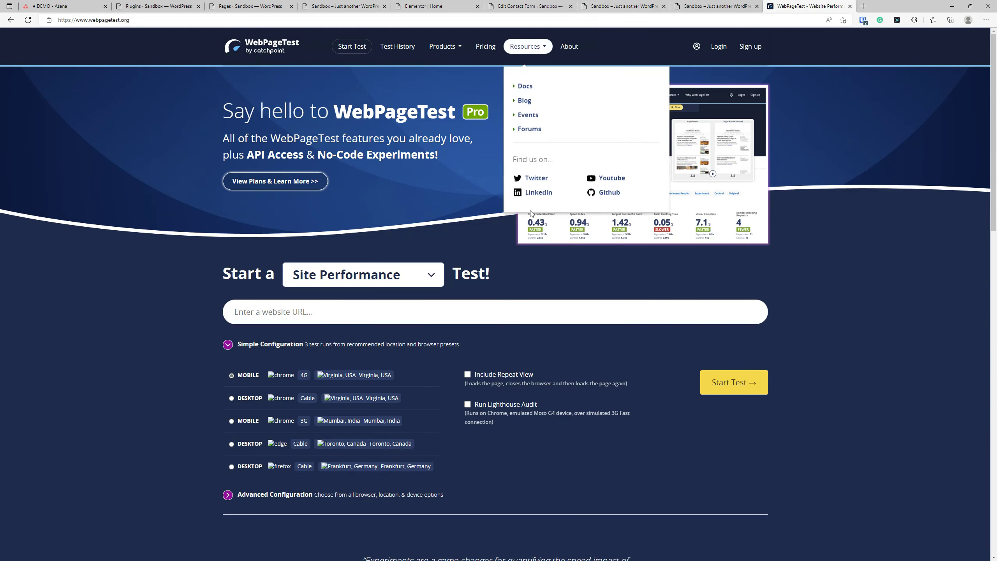
{"action": "left_click", "coordinate": [711, 2]}
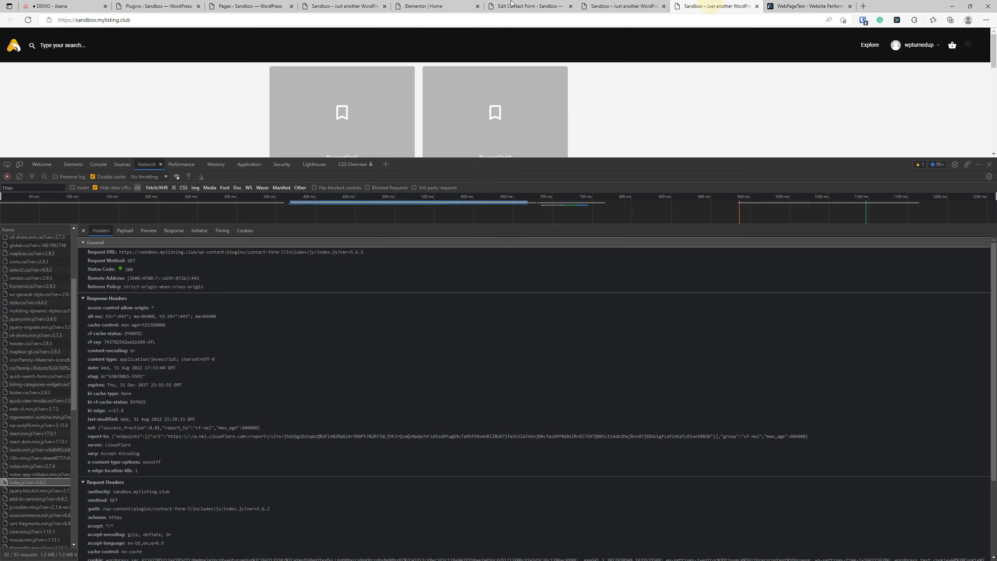
{"action": "right_click", "coordinate": [403, 20]}
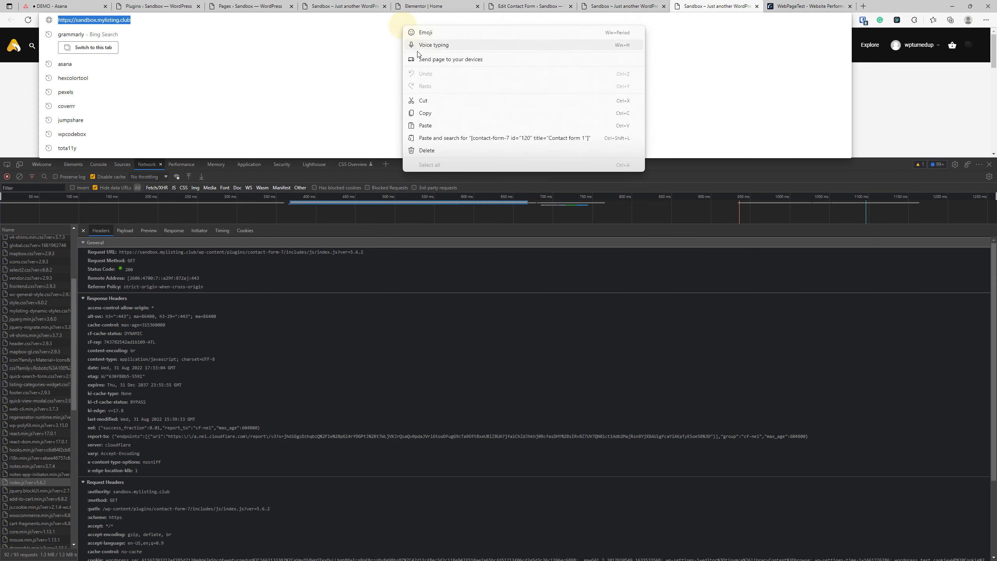
{"action": "left_click", "coordinate": [432, 105]}
{"action": "left_click", "coordinate": [781, 5]}
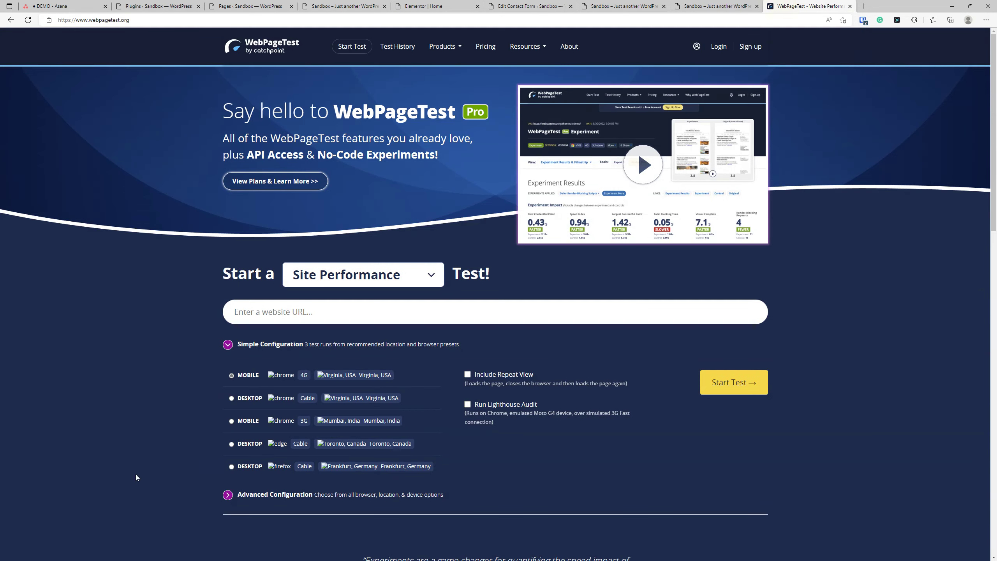
{"action": "left_click", "coordinate": [312, 316]}
{"action": "key", "text": "ctrl+v"}
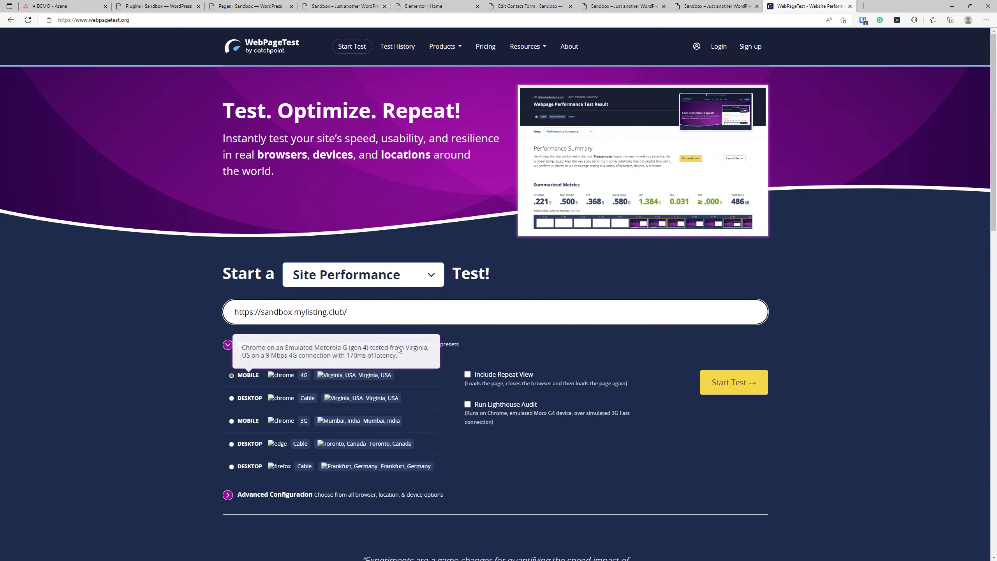
{"action": "left_click", "coordinate": [728, 384]}
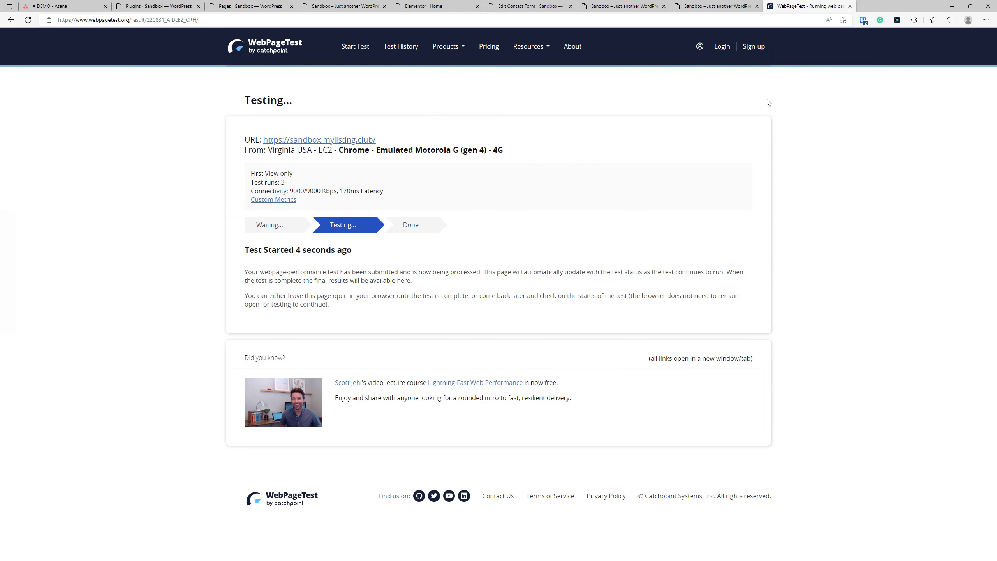
- Glance over the Contact Forms, Elementor and Script Manager tabs, then return to the running test
{"action": "left_click", "coordinate": [710, 6]}
{"action": "left_click", "coordinate": [625, 5]}
{"action": "left_click", "coordinate": [521, 3]}
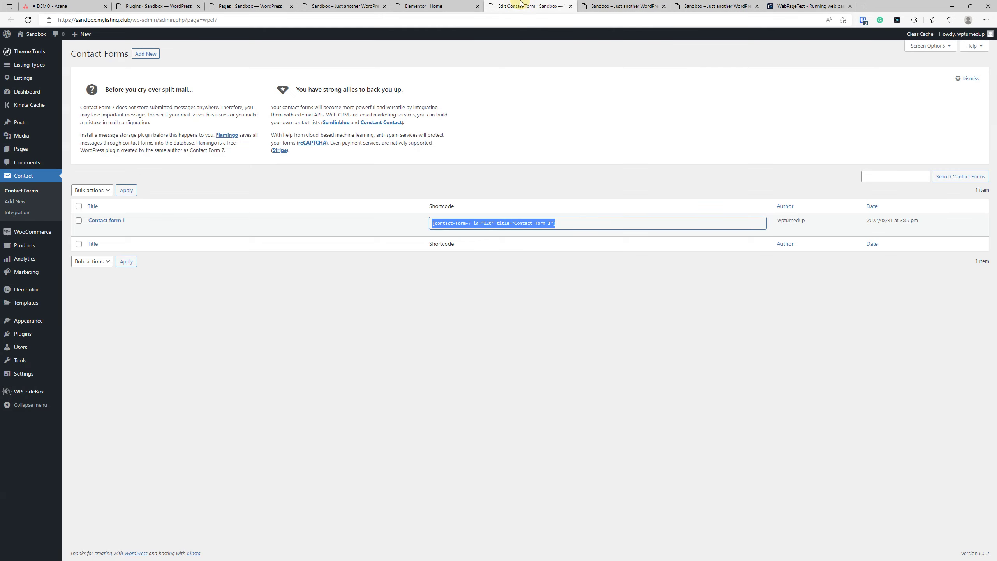
{"action": "left_click", "coordinate": [452, 5]}
{"action": "left_click", "coordinate": [365, 3]}
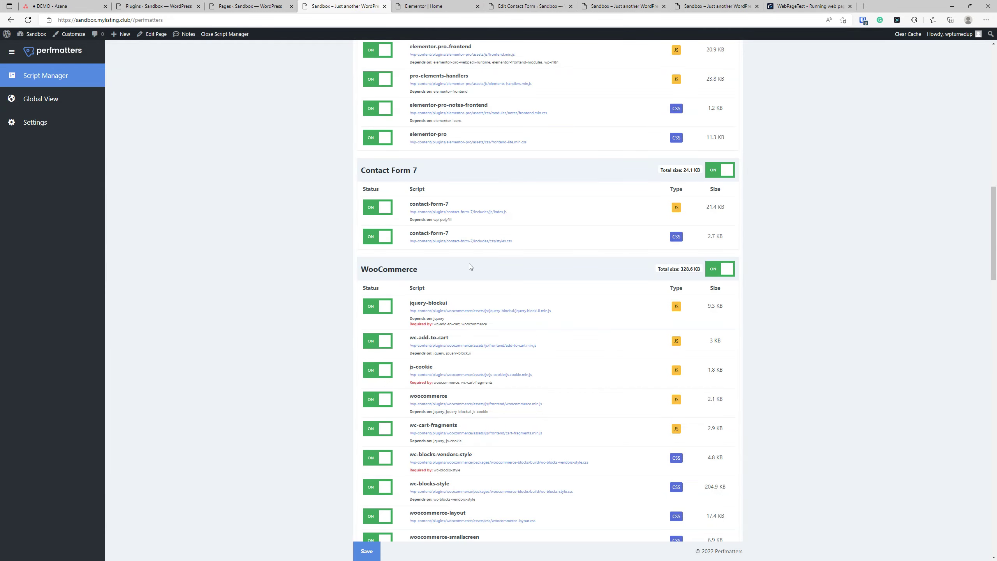
{"action": "left_click", "coordinate": [788, 5]}
- Restart the homepage test with the Desktop Chrome Cable preset and close the WebPageTest tab
{"action": "left_click", "coordinate": [10, 19]}
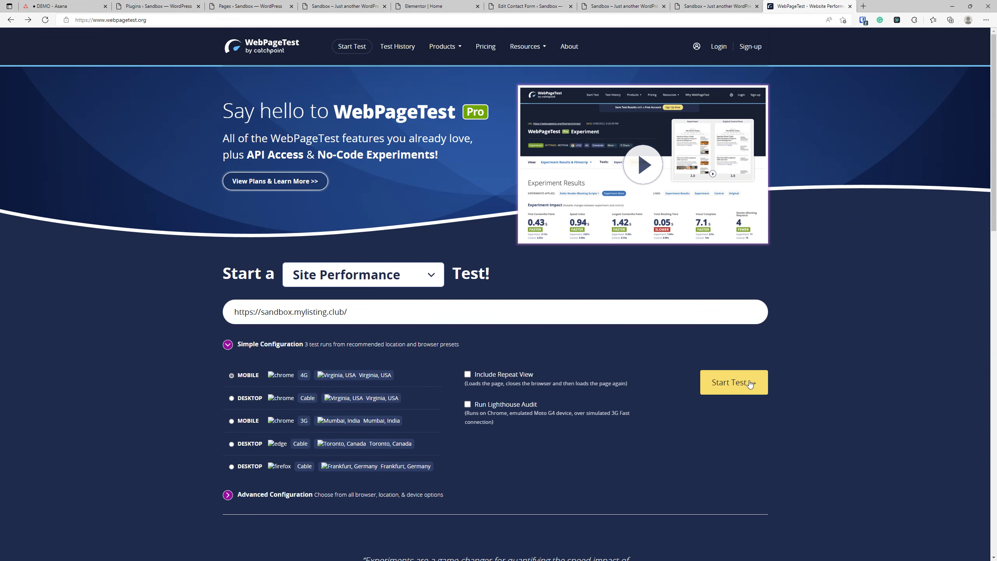
{"action": "left_click", "coordinate": [238, 399]}
{"action": "left_click", "coordinate": [751, 382]}
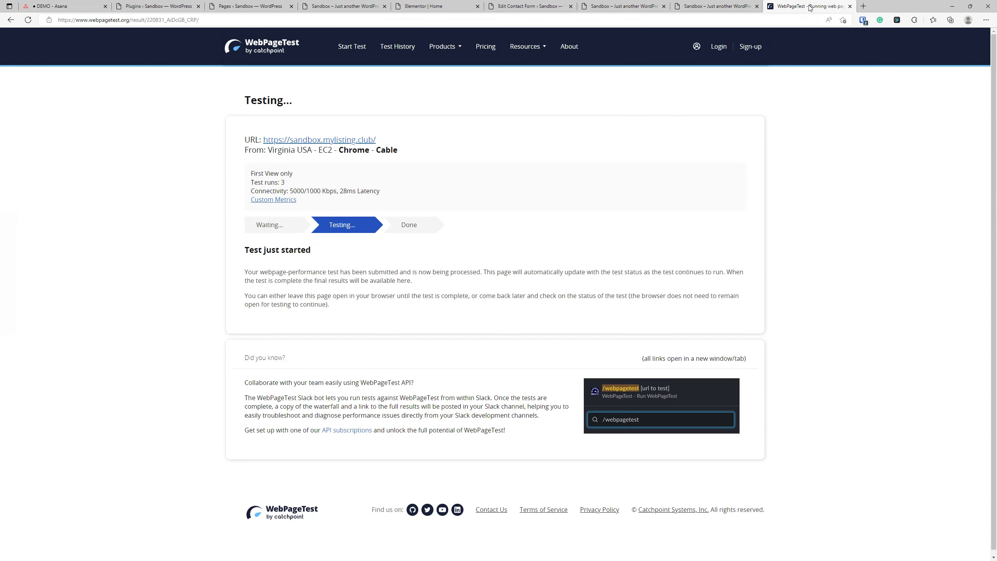
{"action": "middle_click", "coordinate": [809, 7]}
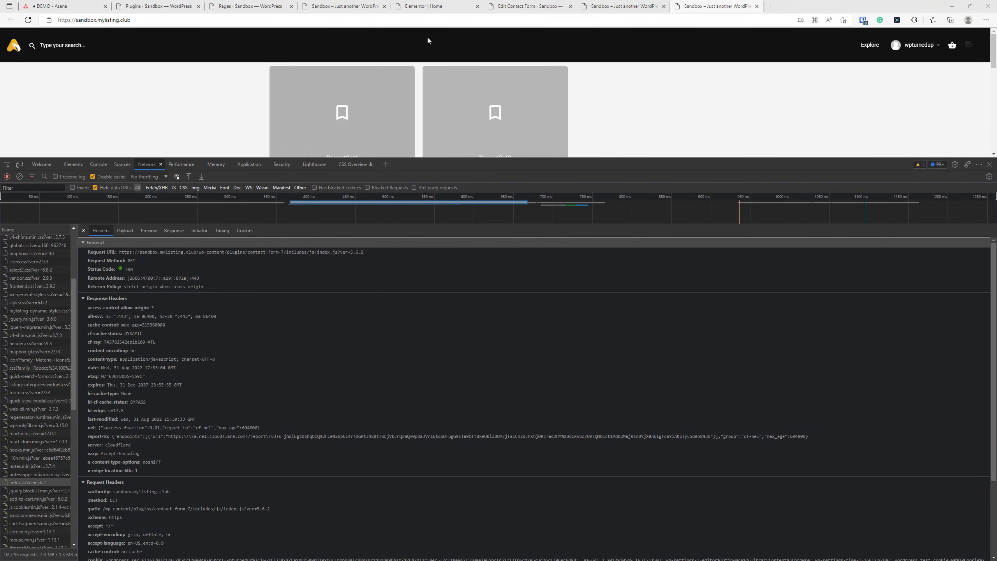
- Open listing type LT1's editor in a new tab from the Listing Types list
{"action": "left_click", "coordinate": [184, 4]}
{"action": "mouse_move", "coordinate": [30, 67]}
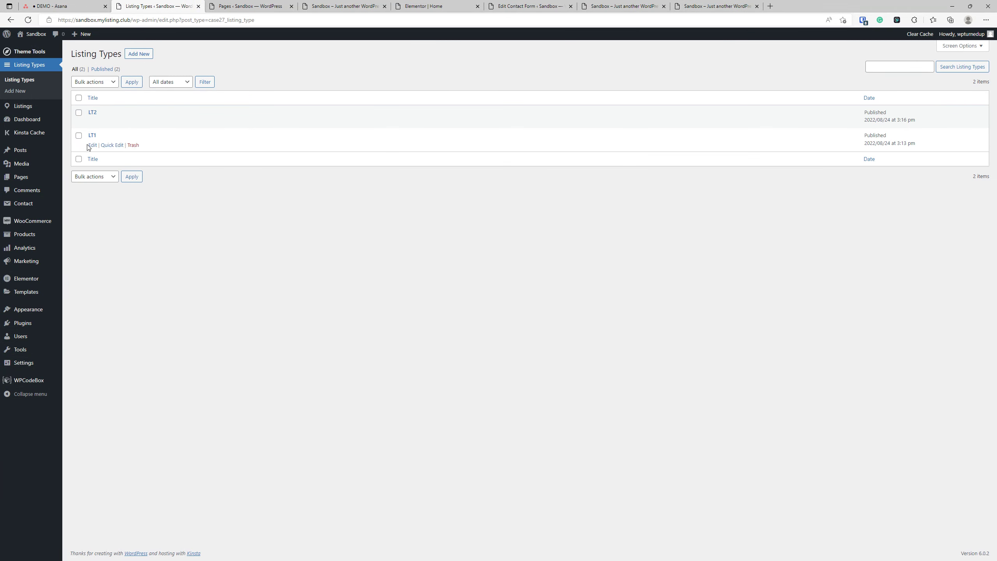
{"action": "right_click", "coordinate": [90, 147]}
{"action": "left_click", "coordinate": [104, 440]}
{"action": "right_click", "coordinate": [94, 148]}
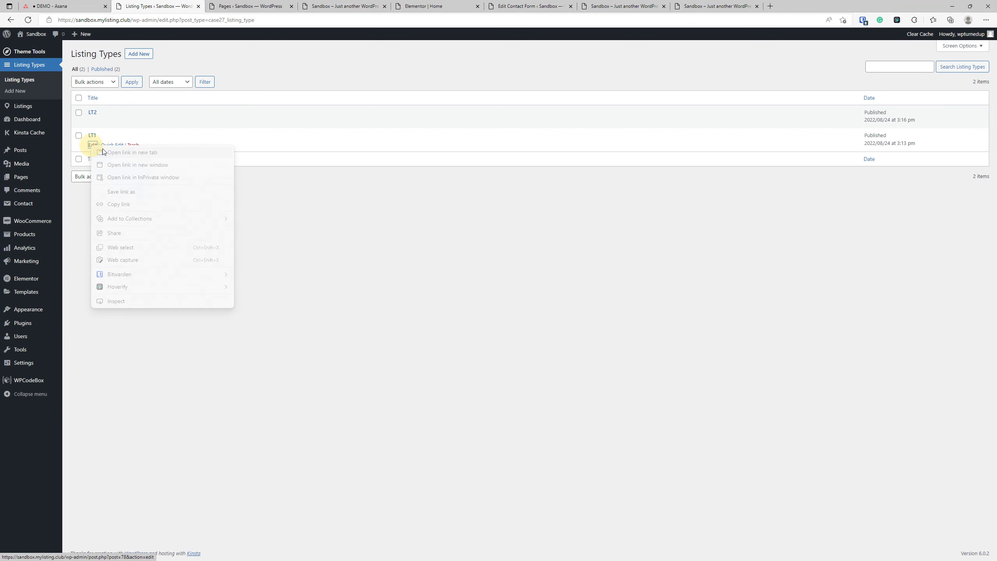
{"action": "left_click", "coordinate": [98, 151]}
{"action": "left_click", "coordinate": [238, 6]}
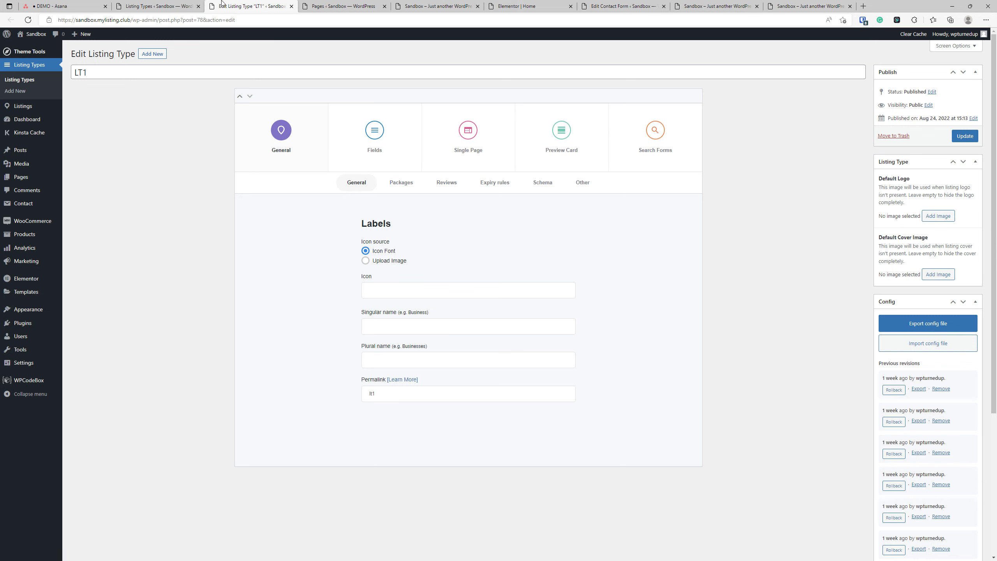
- In LT1's Fields, add the Contact Email preset field to the used fields
{"action": "left_click", "coordinate": [372, 145]}
{"action": "scroll", "coordinate": [574, 241], "scroll_direction": "down", "scroll_amount": 2}
{"action": "left_click", "coordinate": [585, 259]}
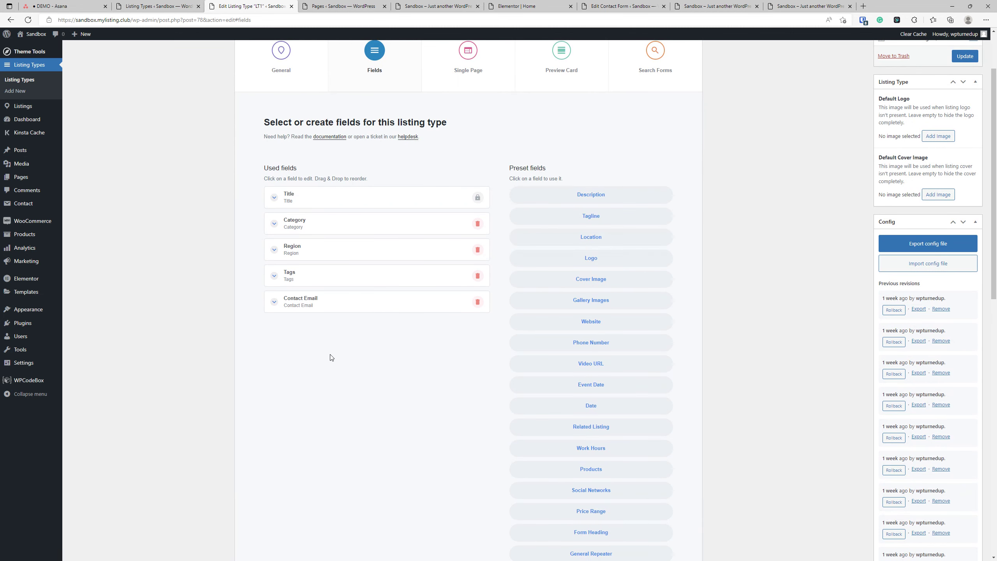
{"action": "scroll", "coordinate": [328, 363], "scroll_direction": "up", "scroll_amount": 2}
{"action": "scroll", "coordinate": [389, 429], "scroll_direction": "down", "scroll_amount": 4}
{"action": "scroll", "coordinate": [387, 429], "scroll_direction": "up", "scroll_amount": 4}
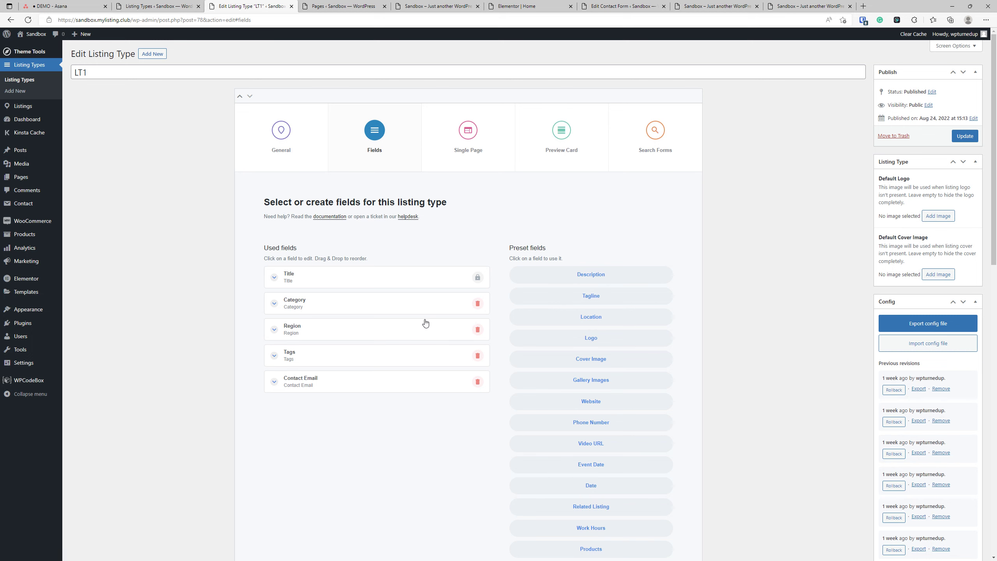
- Add a Shortcode block to LT1's Profile tab and switch its layout to Two Columns
{"action": "left_click", "coordinate": [465, 156]}
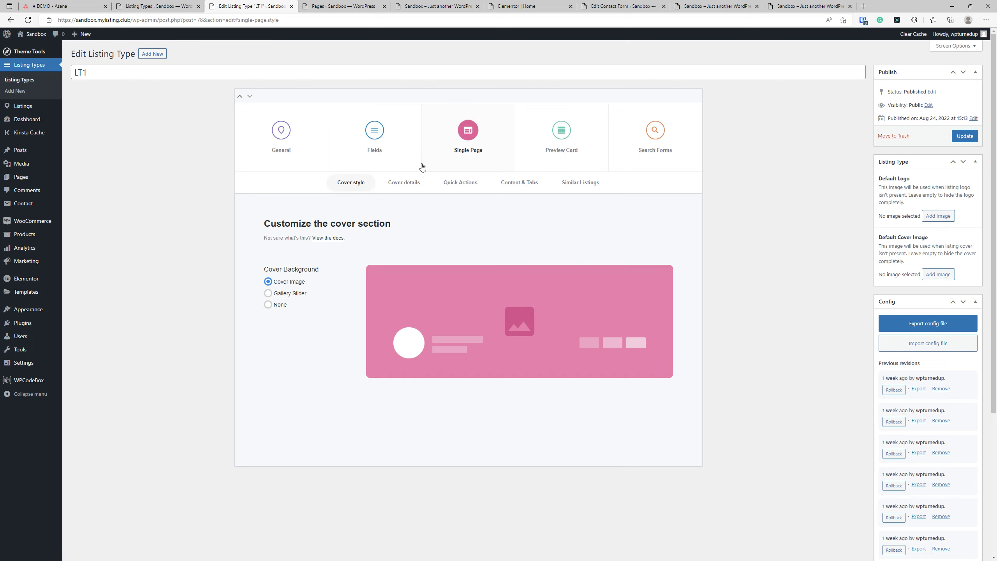
{"action": "left_click", "coordinate": [518, 186]}
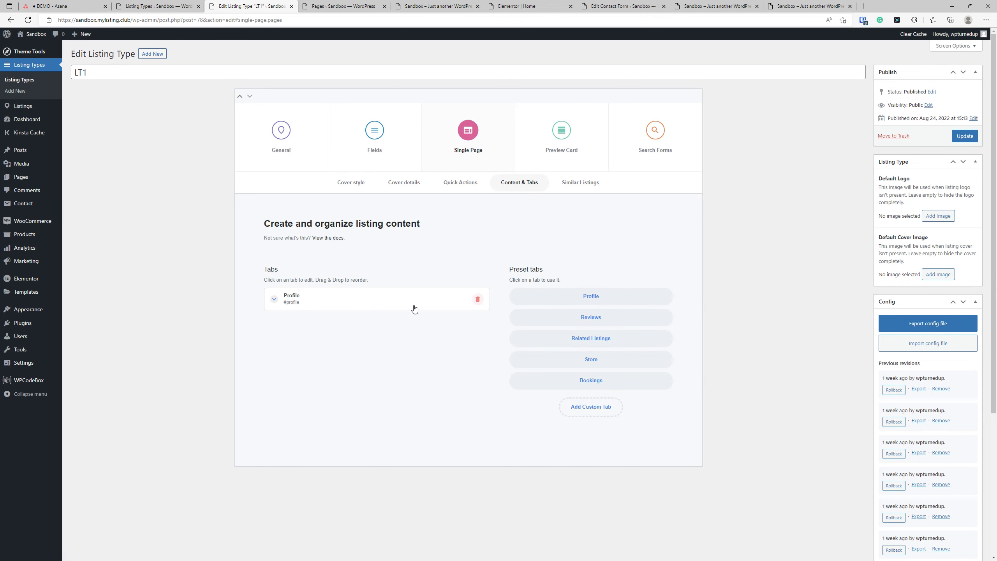
{"action": "left_click", "coordinate": [414, 309]}
{"action": "scroll", "coordinate": [440, 307], "scroll_direction": "down", "scroll_amount": 3}
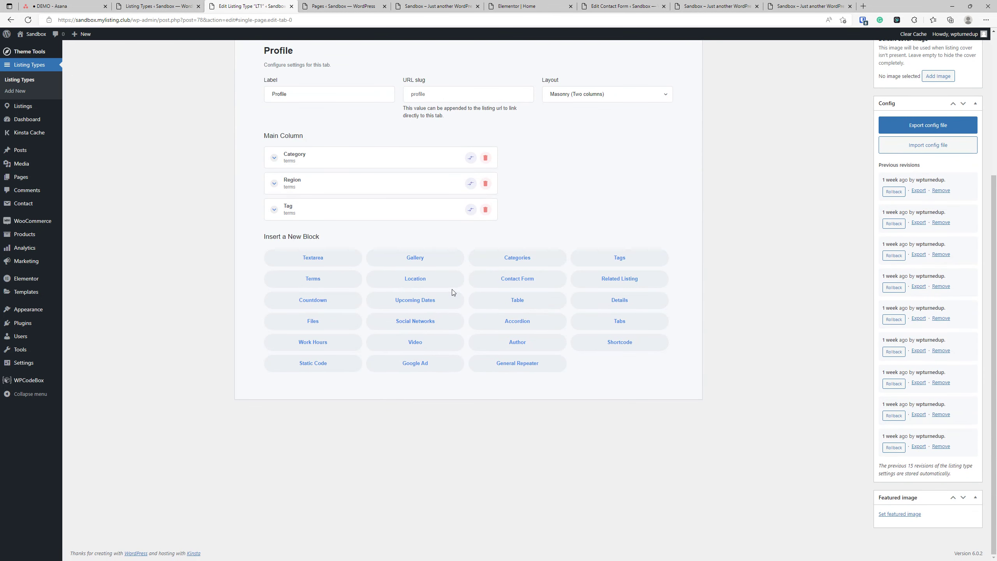
{"action": "left_click", "coordinate": [624, 342]}
{"action": "left_click", "coordinate": [608, 96]}
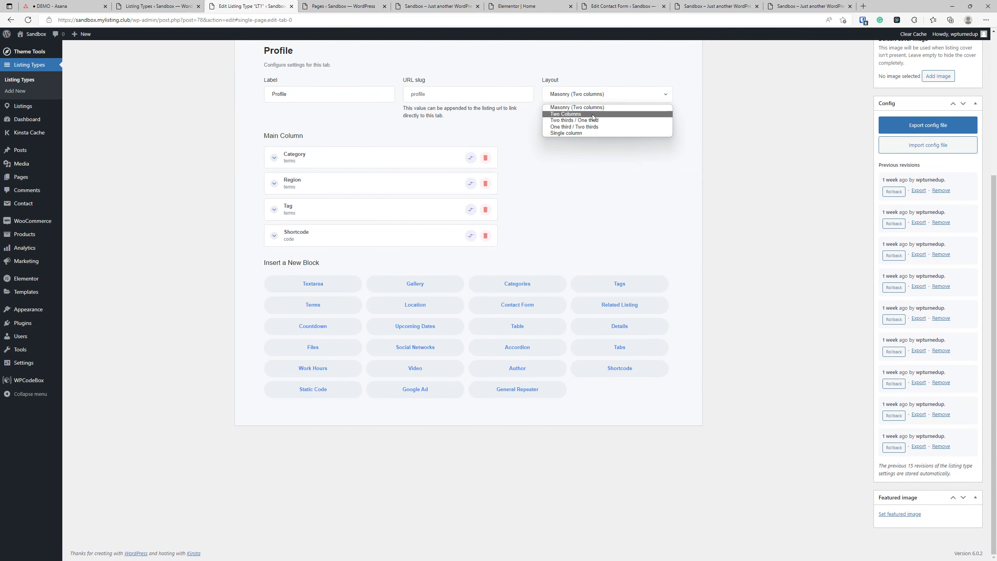
{"action": "left_click", "coordinate": [592, 114]}
- Move the shortcode block to the sidebar column and label it Email
{"action": "left_click", "coordinate": [430, 235]}
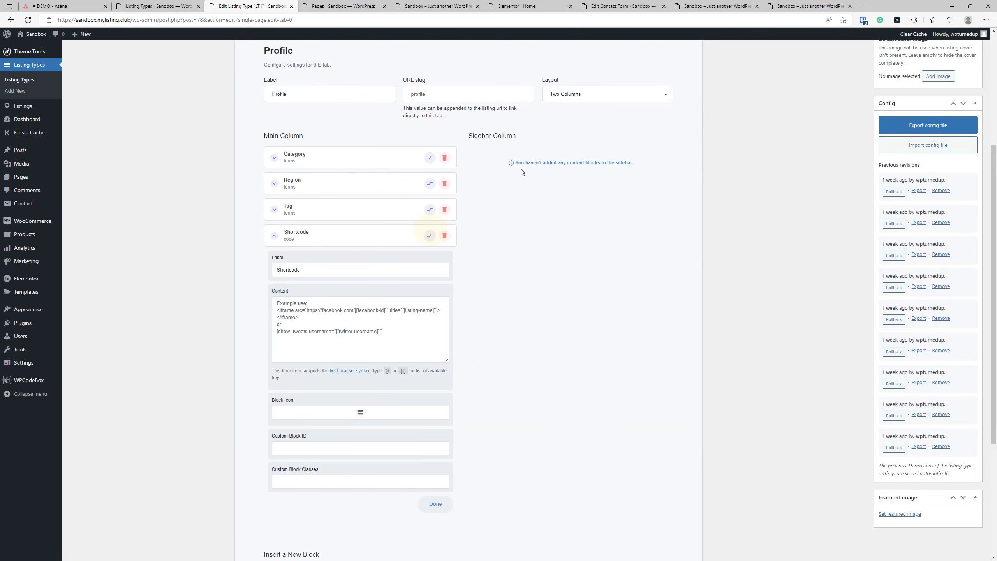
{"action": "left_click", "coordinate": [430, 236]}
{"action": "double_click", "coordinate": [510, 190]}
{"action": "type", "text": "C"}
{"action": "key", "text": "BackSpace"}
{"action": "type", "text": "Email"}
{"action": "left_click", "coordinate": [563, 236]}
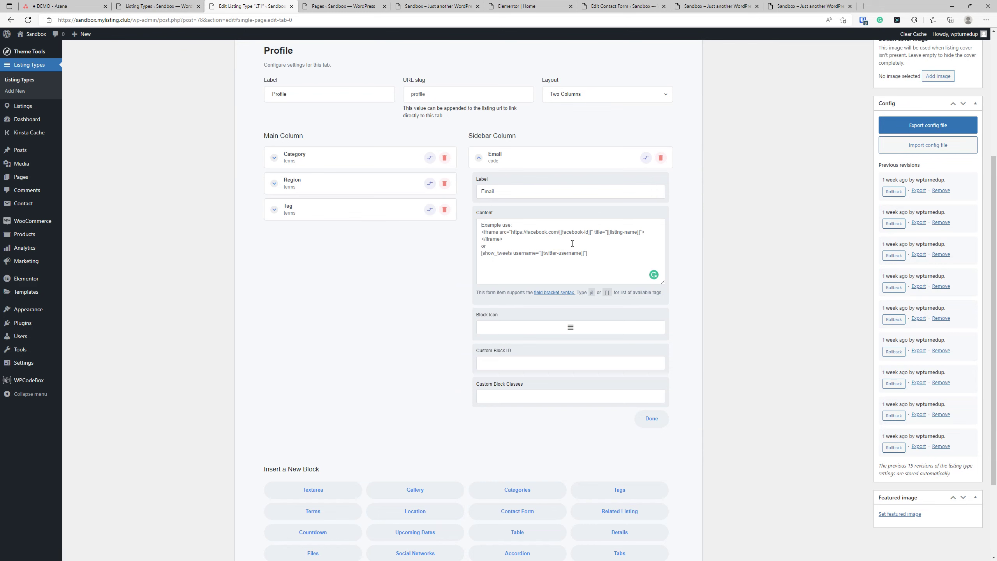
- Copy Contact form 1's shortcode from the Contact Forms list
{"action": "left_click", "coordinate": [118, 5]}
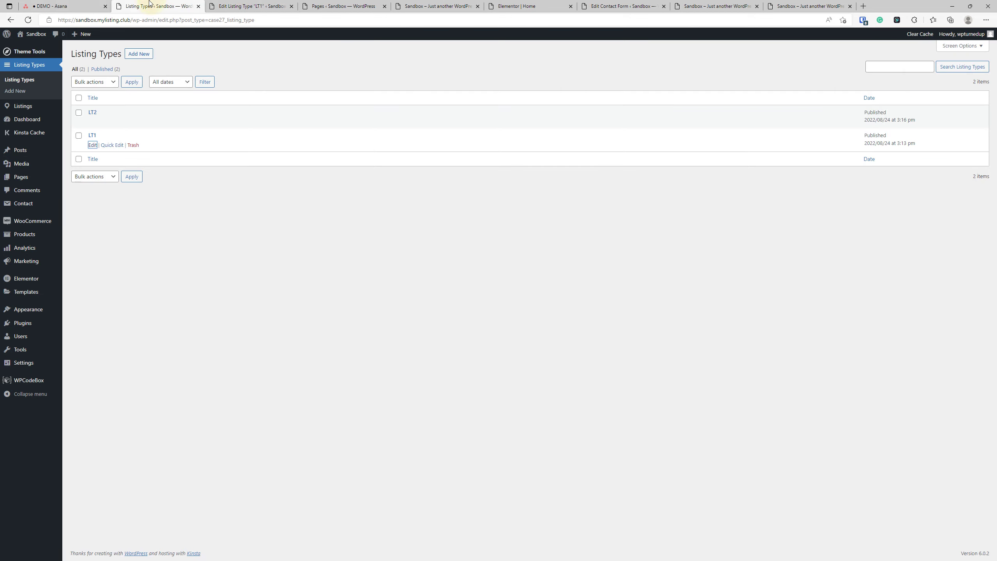
{"action": "mouse_move", "coordinate": [32, 205]}
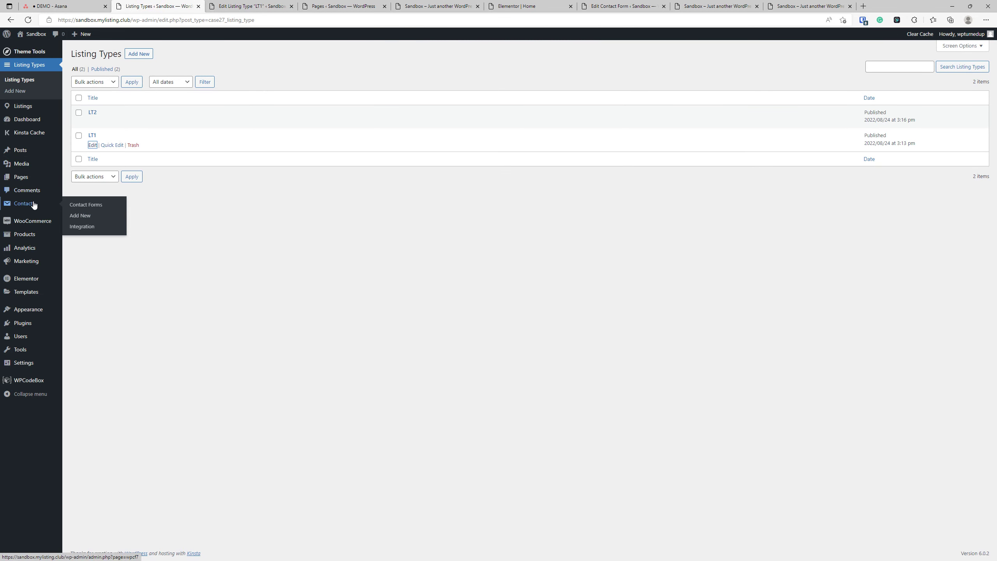
{"action": "left_click", "coordinate": [107, 205]}
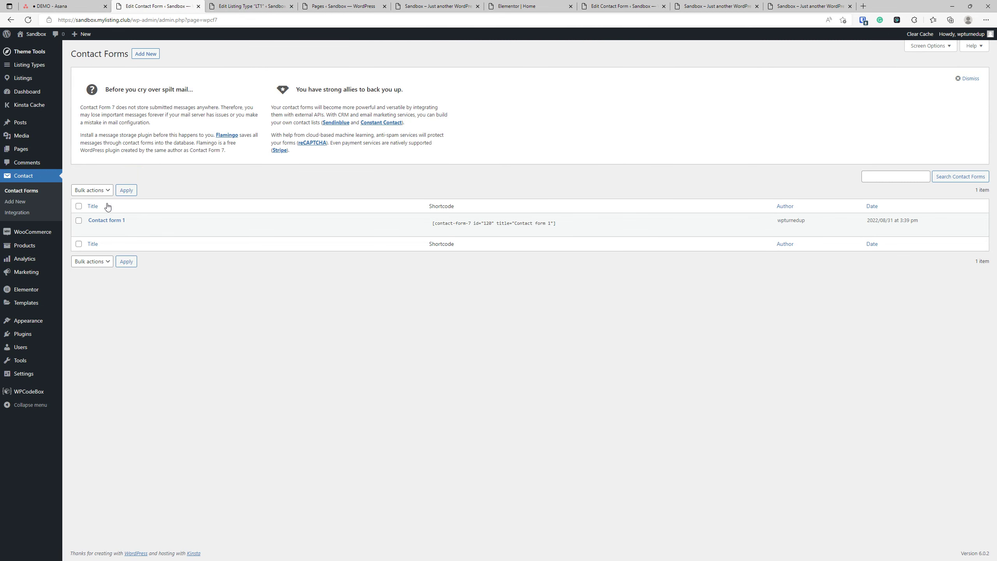
{"action": "left_click", "coordinate": [541, 224]}
{"action": "right_click", "coordinate": [535, 224]}
{"action": "left_click", "coordinate": [534, 226]}
{"action": "right_click", "coordinate": [533, 227]}
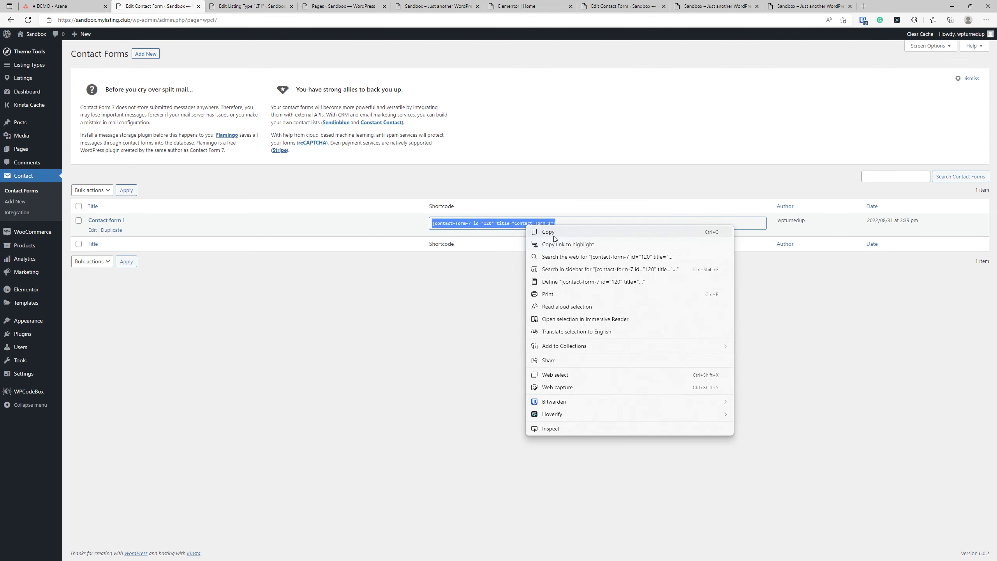
{"action": "left_click", "coordinate": [548, 232]}
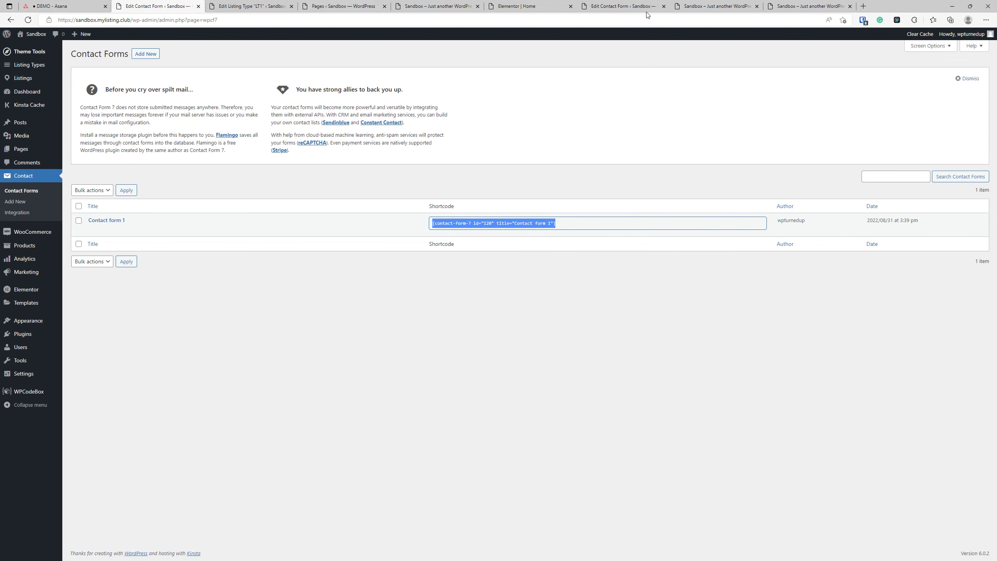
- Paste the shortcode into the Email block's content in LT1 and update the listing type
{"action": "left_click", "coordinate": [521, 6]}
{"action": "left_click", "coordinate": [437, 6]}
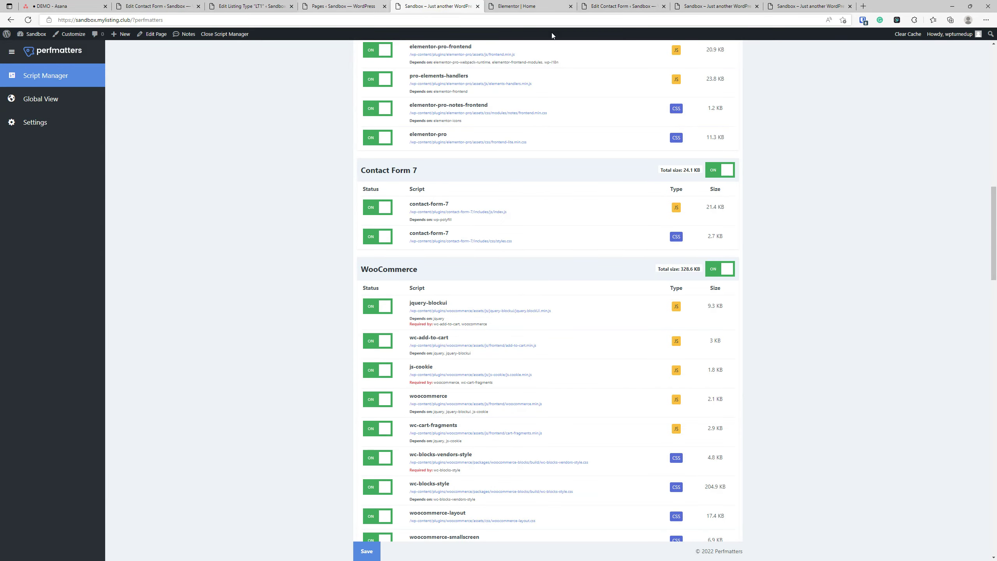
{"action": "left_click", "coordinate": [252, 5]}
{"action": "left_click", "coordinate": [555, 239]}
{"action": "key", "text": "ctrl+v"}
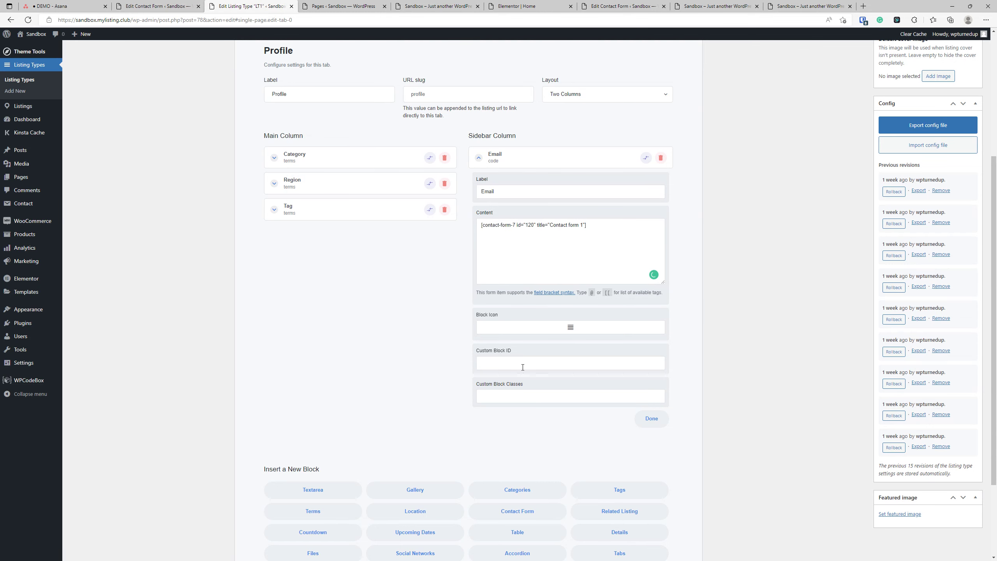
{"action": "scroll", "coordinate": [724, 307], "scroll_direction": "up", "scroll_amount": 5}
{"action": "left_click", "coordinate": [970, 137]}
{"action": "mouse_move", "coordinate": [77, 107]}
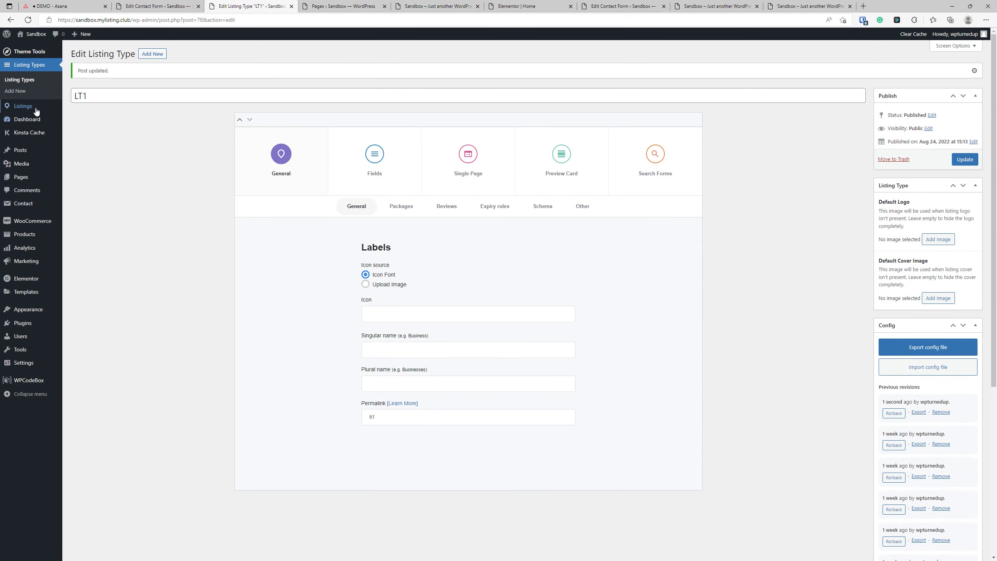
{"action": "mouse_move", "coordinate": [34, 107]}
{"action": "right_click", "coordinate": [79, 118]}
- Open Listings in a new tab and view listing L1 to confirm the sidebar Email form
{"action": "left_click", "coordinate": [115, 114]}
{"action": "left_click", "coordinate": [322, 5]}
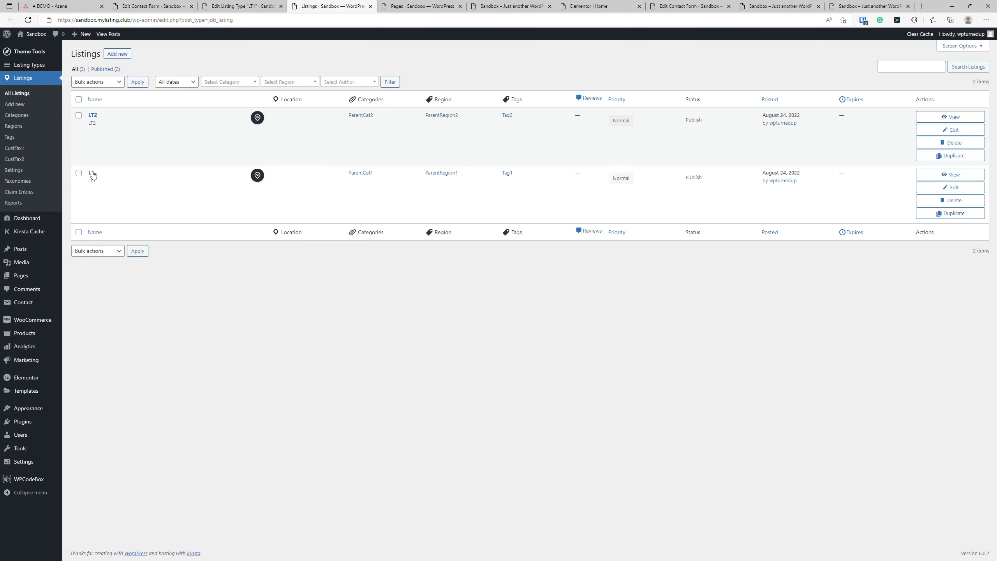
{"action": "left_click", "coordinate": [937, 175]}
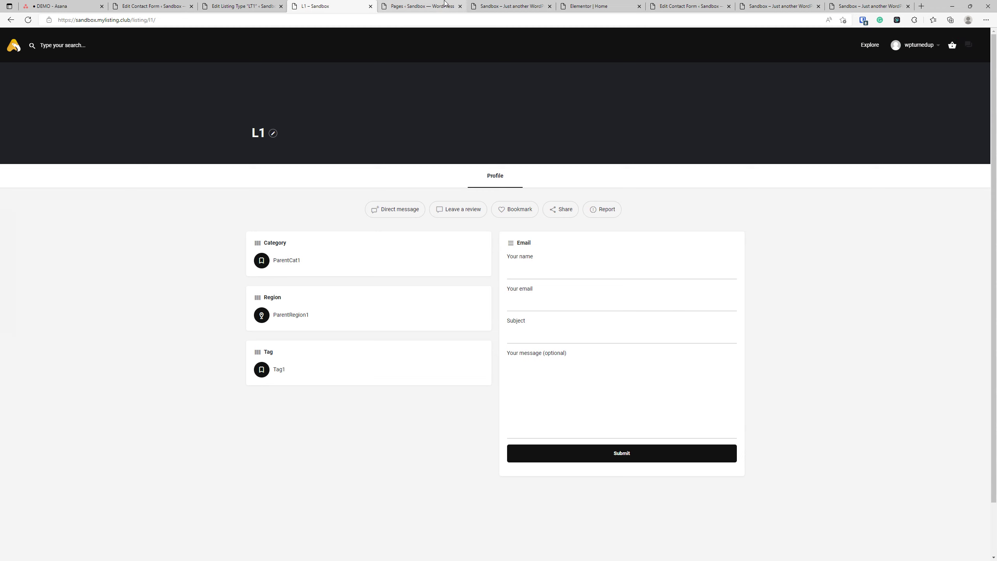
{"action": "left_click", "coordinate": [432, 6]}
{"action": "left_click", "coordinate": [611, 6]}
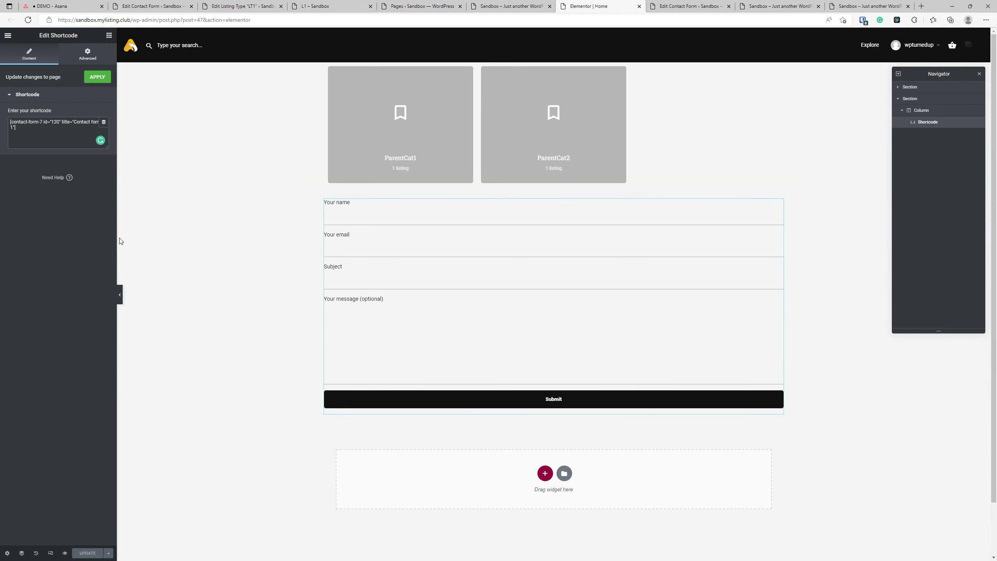
{"action": "left_click", "coordinate": [136, 6]}
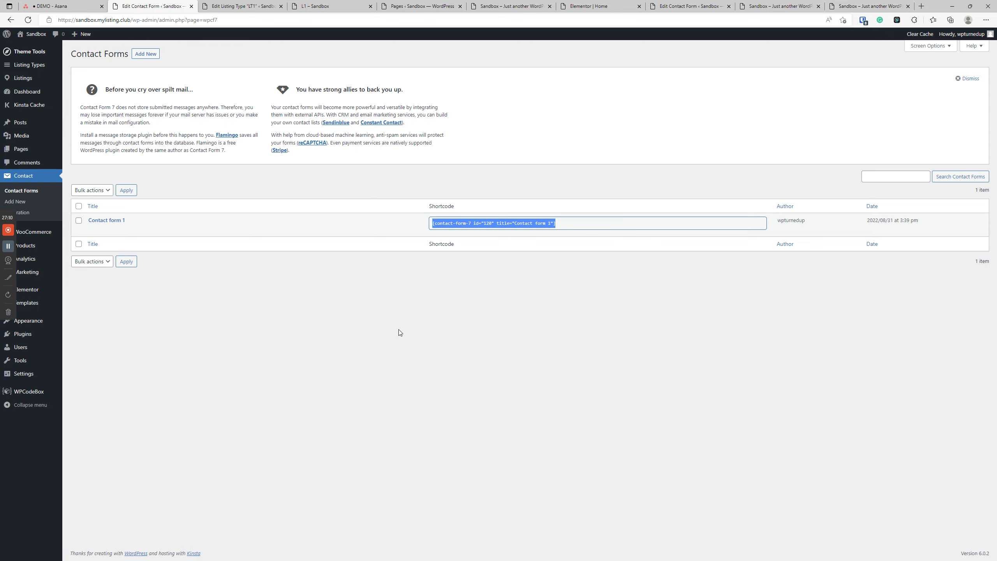
- From Saved Templates, create a new Page template named 'Listing Contact Form'
{"action": "left_click", "coordinate": [410, 330]}
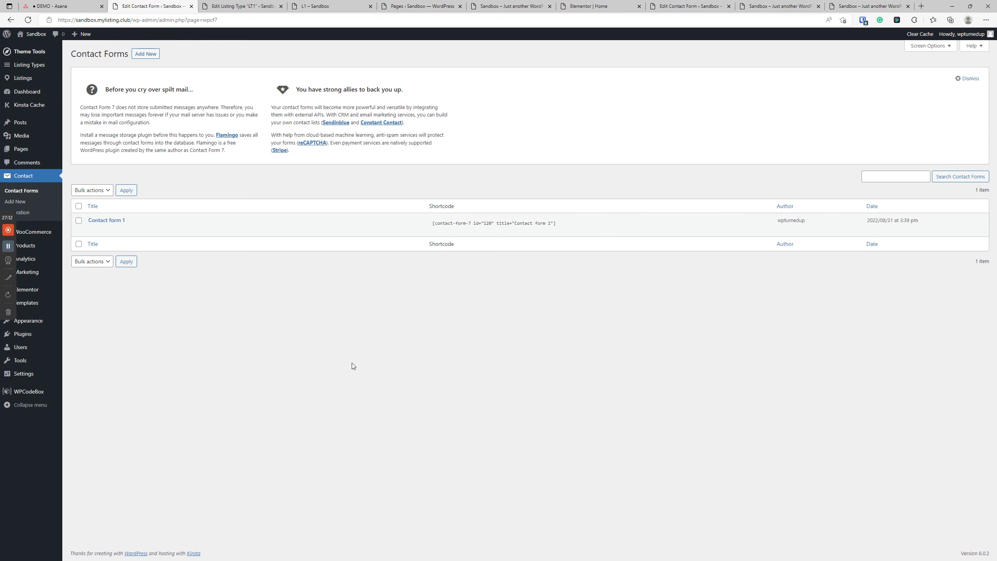
{"action": "mouse_move", "coordinate": [51, 303]}
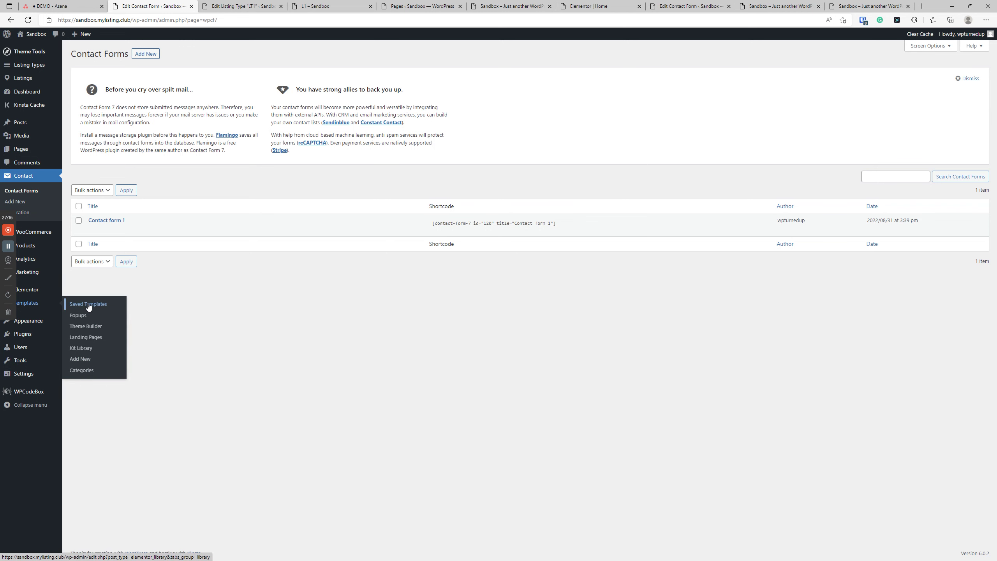
{"action": "left_click", "coordinate": [41, 304]}
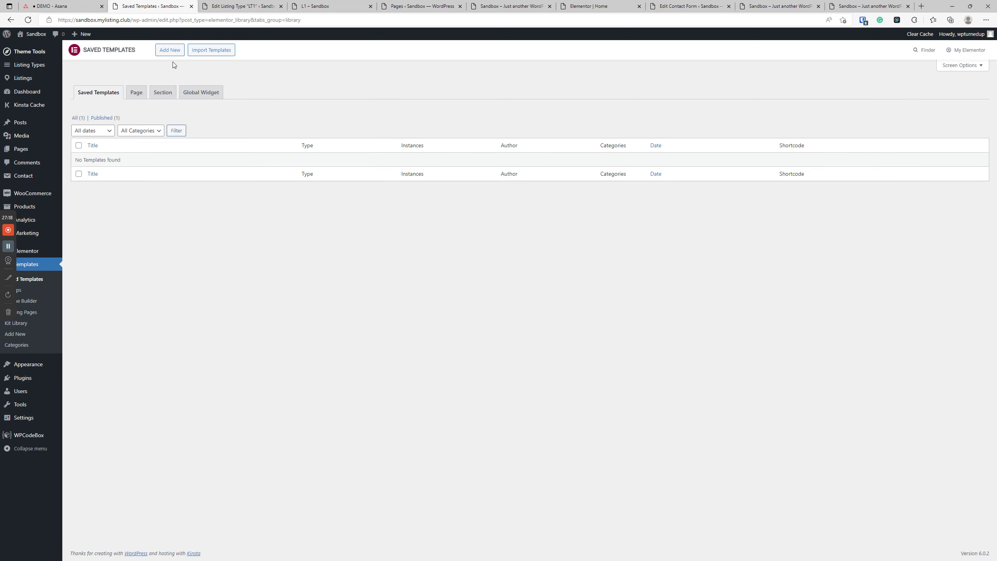
{"action": "left_click", "coordinate": [170, 50]}
{"action": "left_click", "coordinate": [508, 298]}
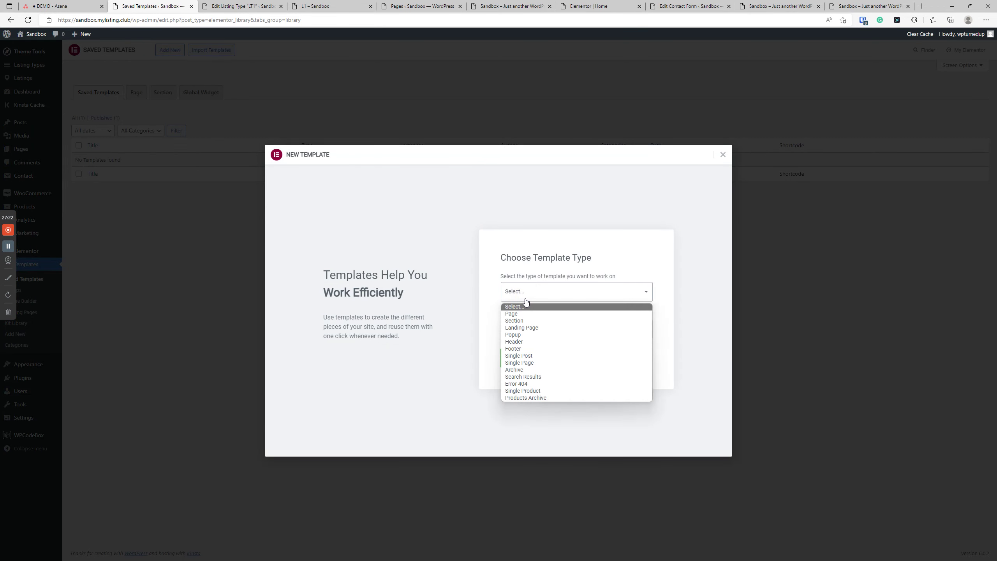
{"action": "left_click", "coordinate": [524, 313]}
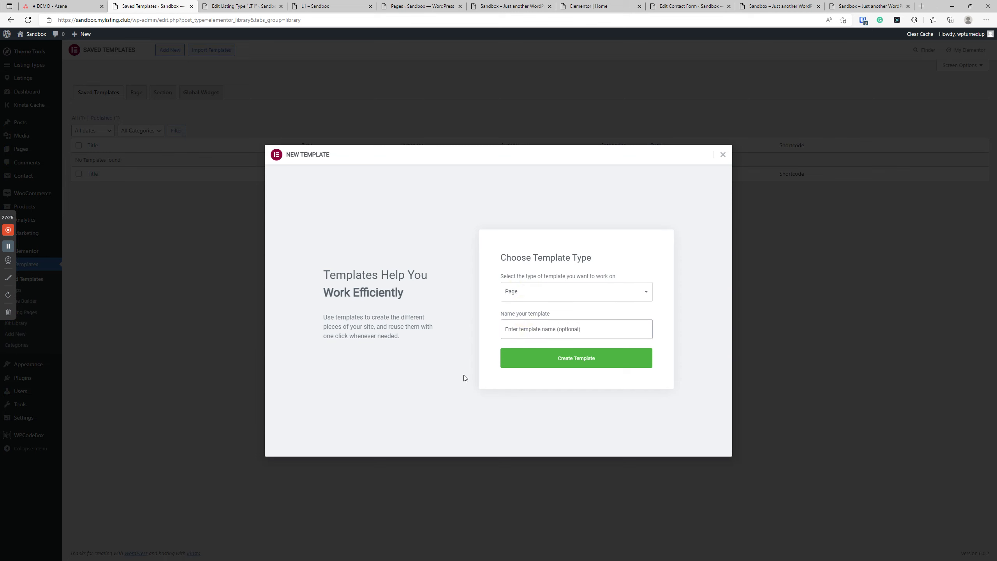
{"action": "type", "text": "Listing Form"}
{"action": "key", "text": "BackSpace"}
{"action": "key", "text": "BackSpace"}
{"action": "key", "text": "BackSpace"}
{"action": "key", "text": "BackSpace"}
{"action": "type", "text": "Contact Form"}
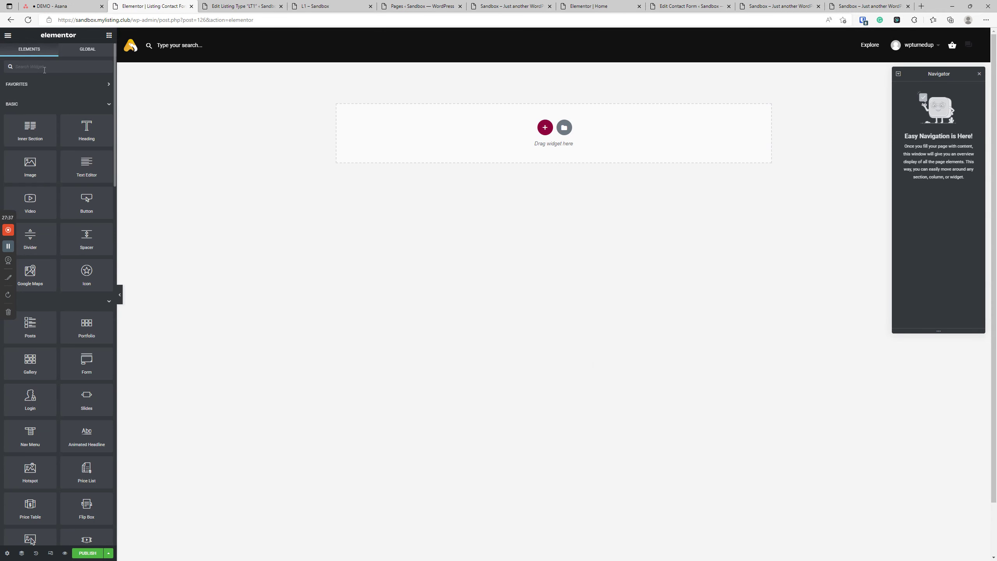
- Drop the Form widget into the template, review Collect Submissions and Actions After Submit, and publish
{"action": "left_click", "coordinate": [44, 69]}
{"action": "type", "text": "form"}
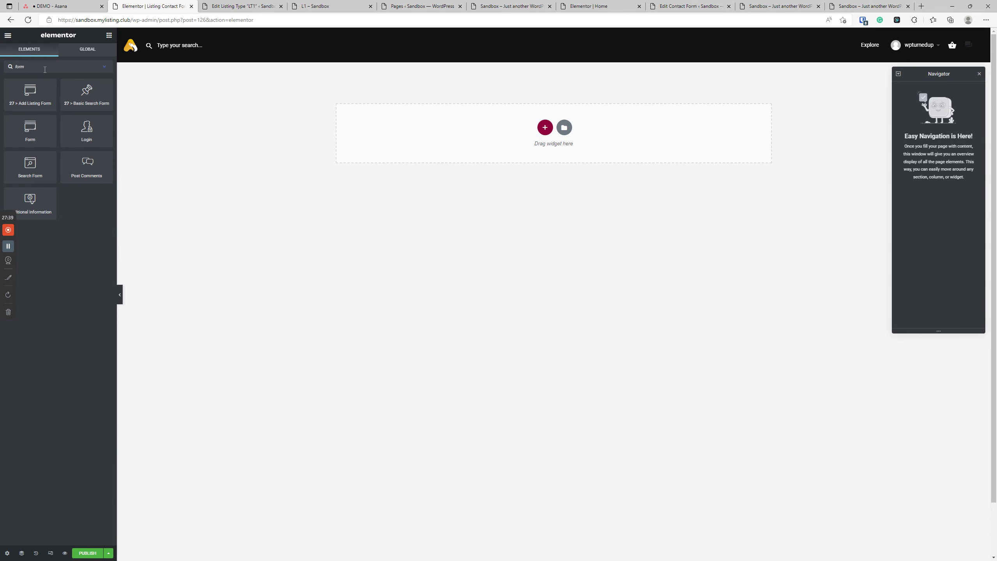
{"action": "left_click_drag", "start_coordinate": [37, 127], "coordinate": [474, 115]}
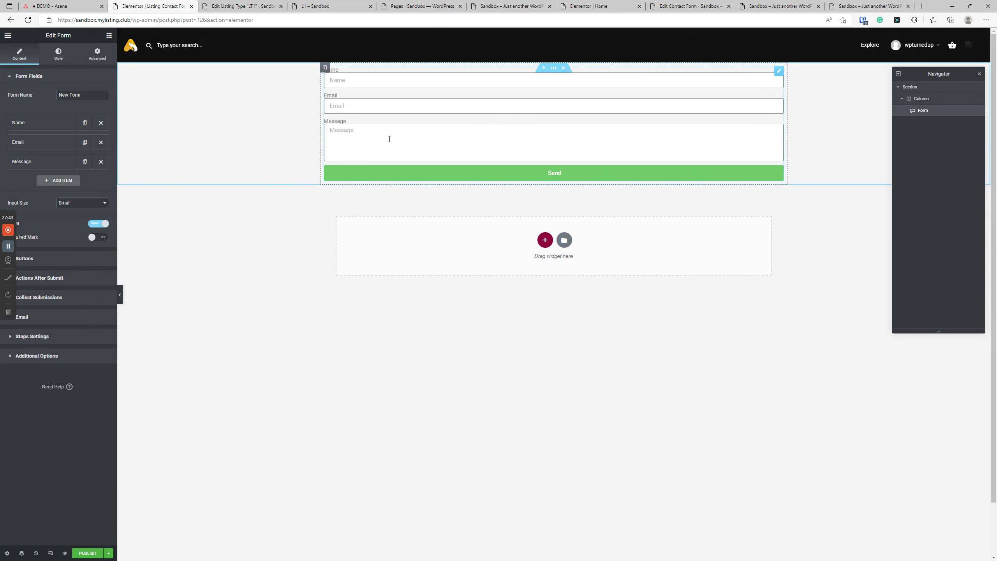
{"action": "left_click", "coordinate": [389, 139]}
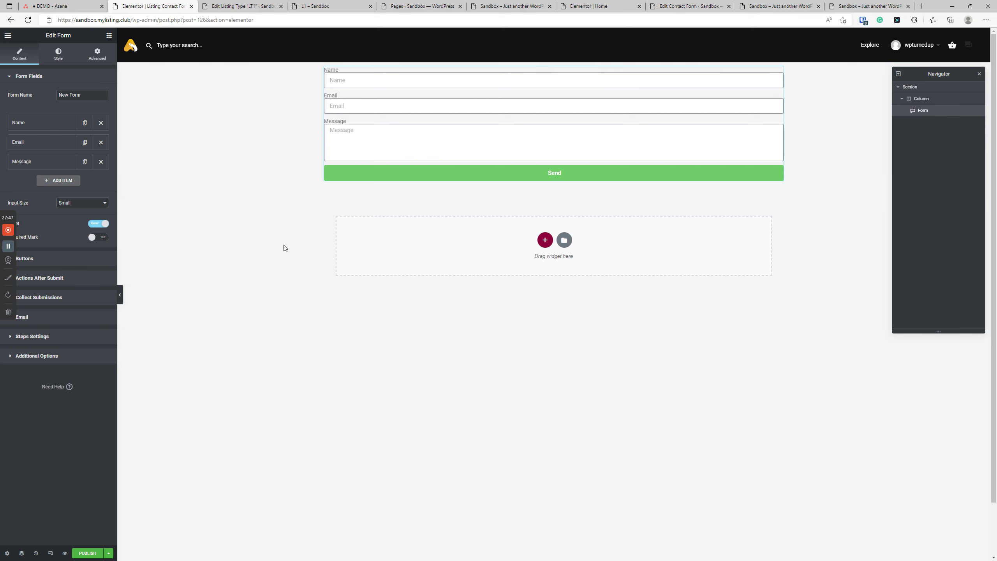
{"action": "left_click", "coordinate": [60, 297]}
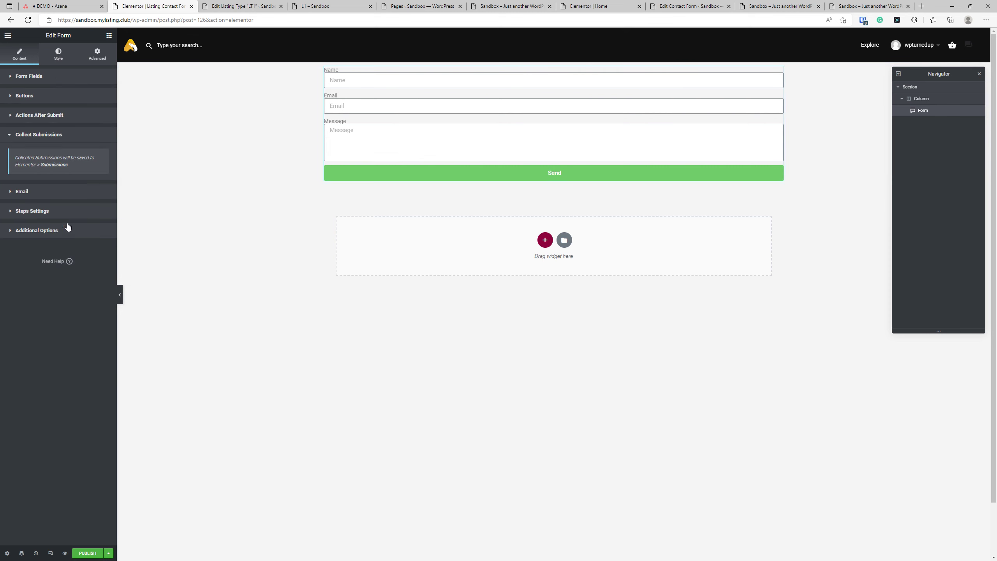
{"action": "left_click", "coordinate": [45, 114]}
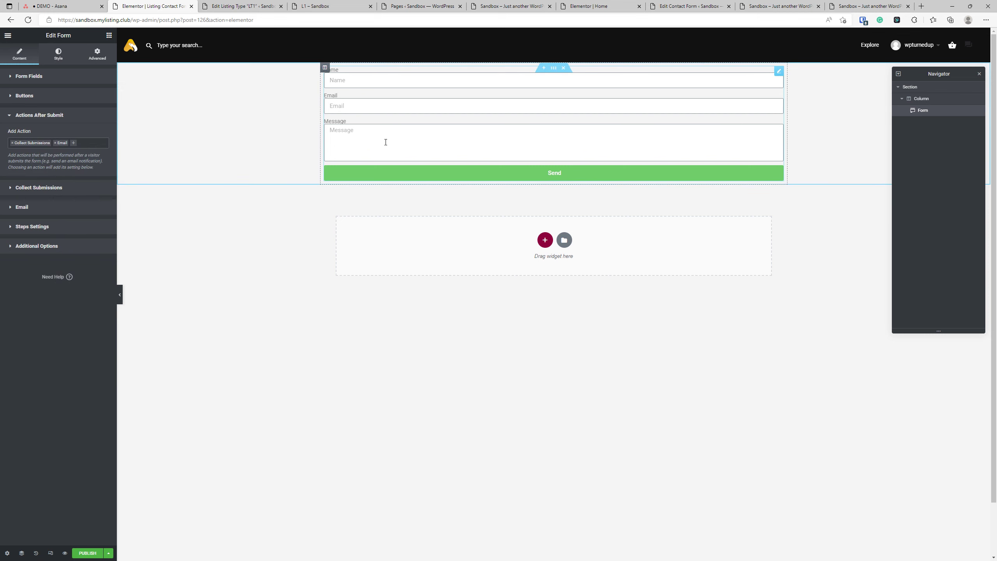
{"action": "left_click", "coordinate": [86, 554]}
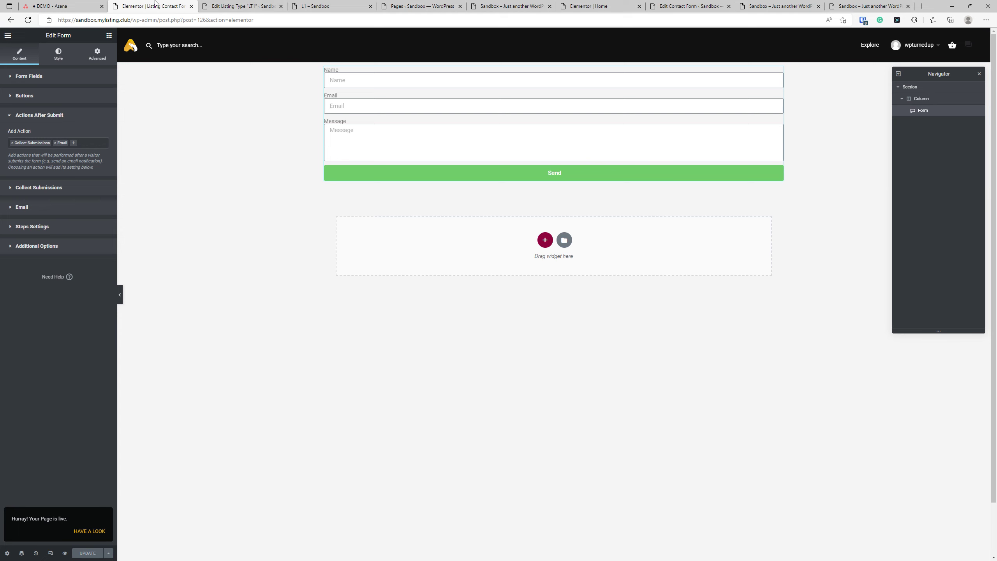
{"action": "left_click", "coordinate": [242, 6]}
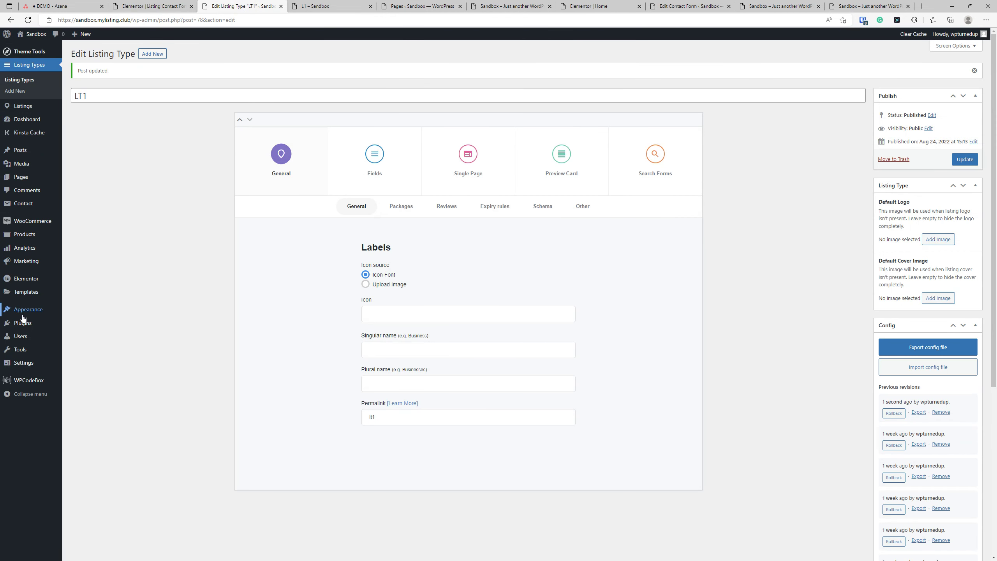
- Copy the [elementor-template id="126"] shortcode from the Saved Templates list, opened in a new tab
{"action": "right_click", "coordinate": [32, 292]}
{"action": "left_click", "coordinate": [66, 298]}
{"action": "left_click_drag", "start_coordinate": [317, 3], "coordinate": [142, 6]}
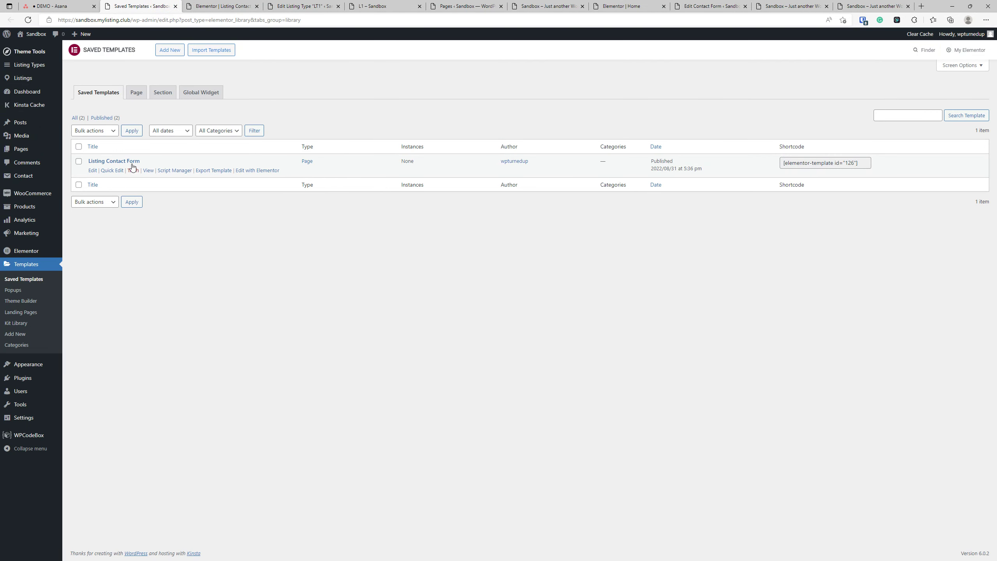
{"action": "left_click", "coordinate": [800, 159]}
{"action": "left_click", "coordinate": [814, 166]}
{"action": "left_click", "coordinate": [814, 165]}
{"action": "right_click", "coordinate": [814, 165]}
{"action": "left_click", "coordinate": [813, 170]}
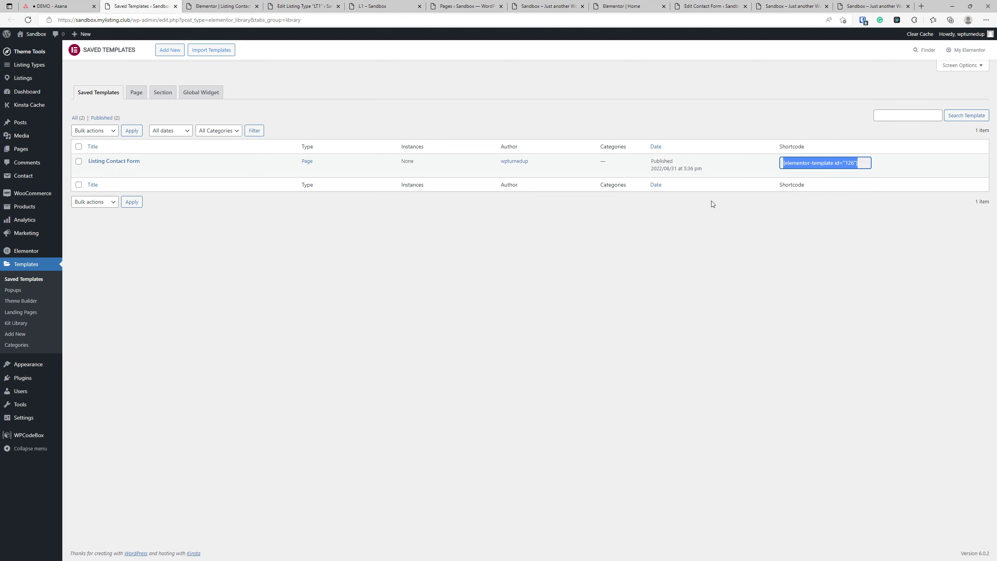
- In LT1's Profile Email block, replace the Contact Form 7 shortcode with the Elementor one and save
{"action": "left_click", "coordinate": [463, 6]}
{"action": "left_click", "coordinate": [399, 6]}
{"action": "left_click", "coordinate": [301, 5]}
{"action": "left_click", "coordinate": [470, 161]}
{"action": "left_click", "coordinate": [528, 206]}
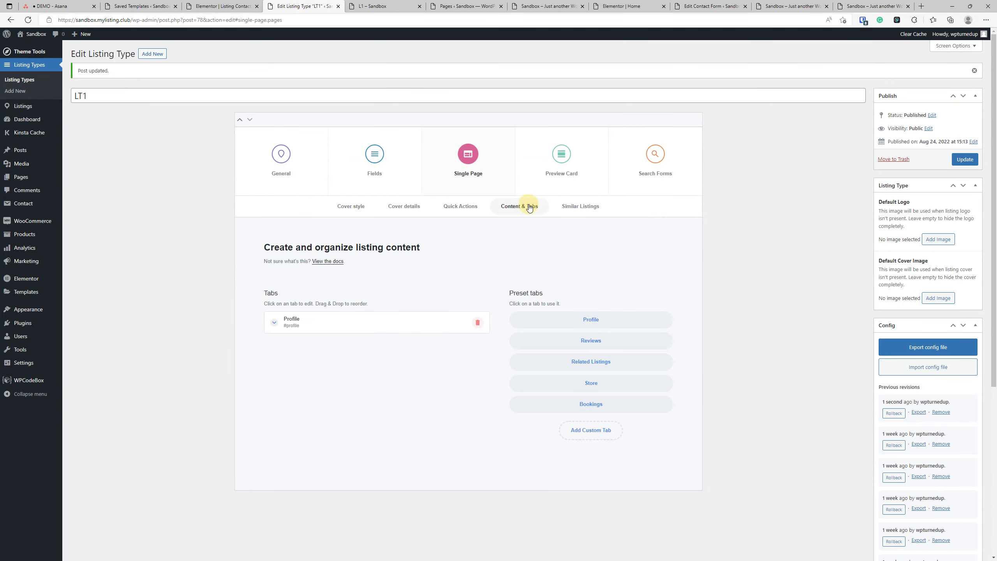
{"action": "left_click", "coordinate": [422, 329]}
{"action": "scroll", "coordinate": [456, 236], "scroll_direction": "down", "scroll_amount": 6}
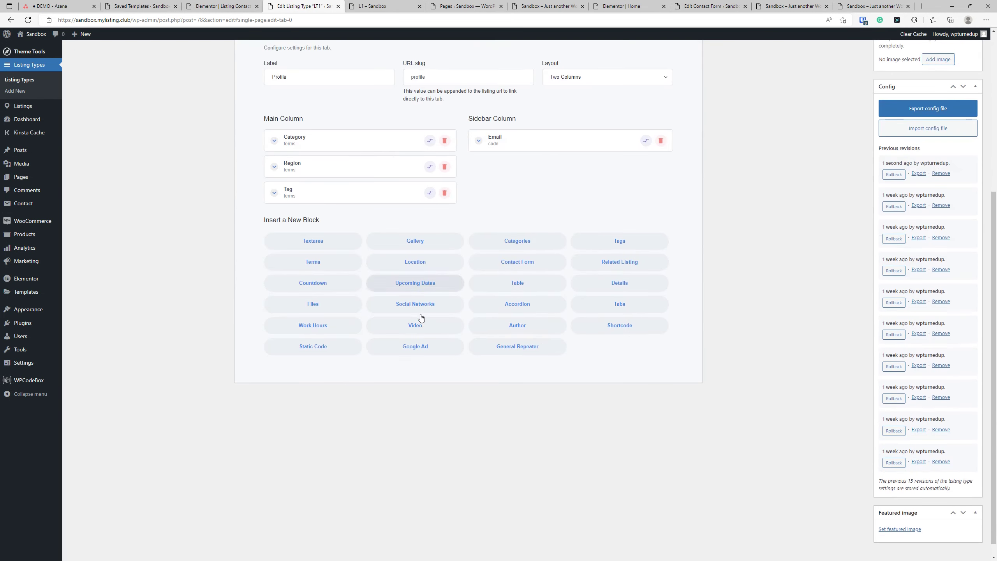
{"action": "left_click", "coordinate": [537, 147]}
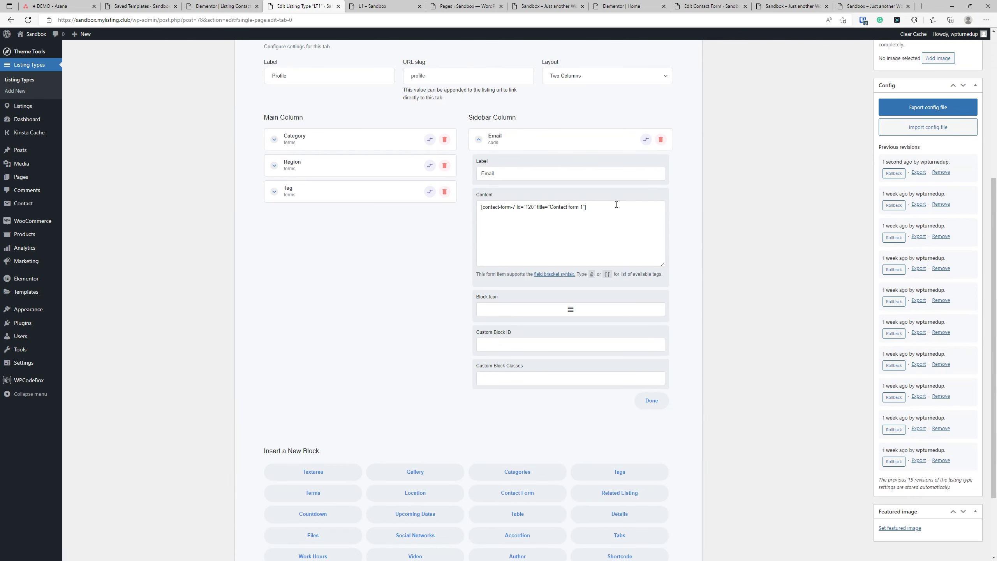
{"action": "left_click_drag", "start_coordinate": [613, 208], "coordinate": [416, 210]}
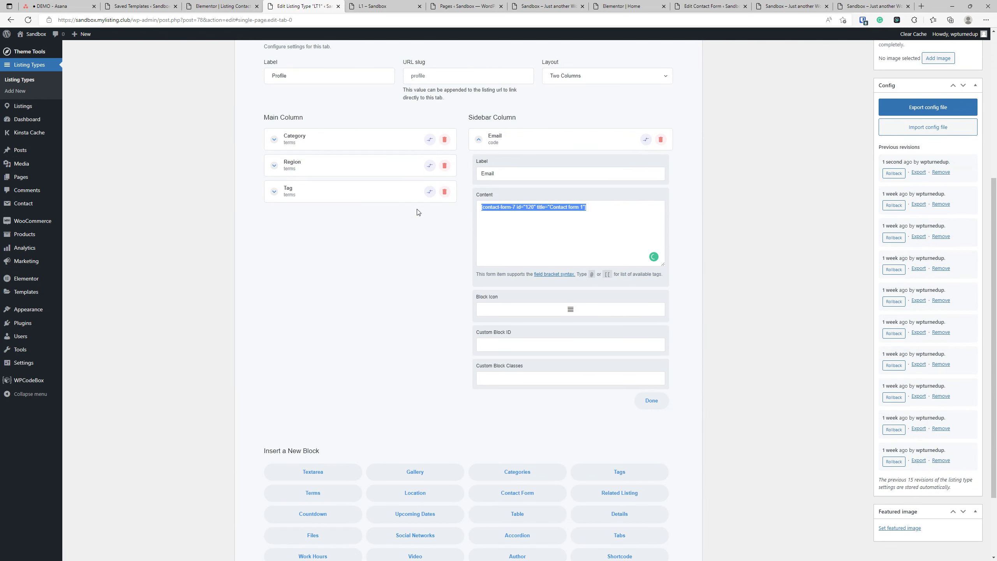
{"action": "key", "text": "ctrl+v"}
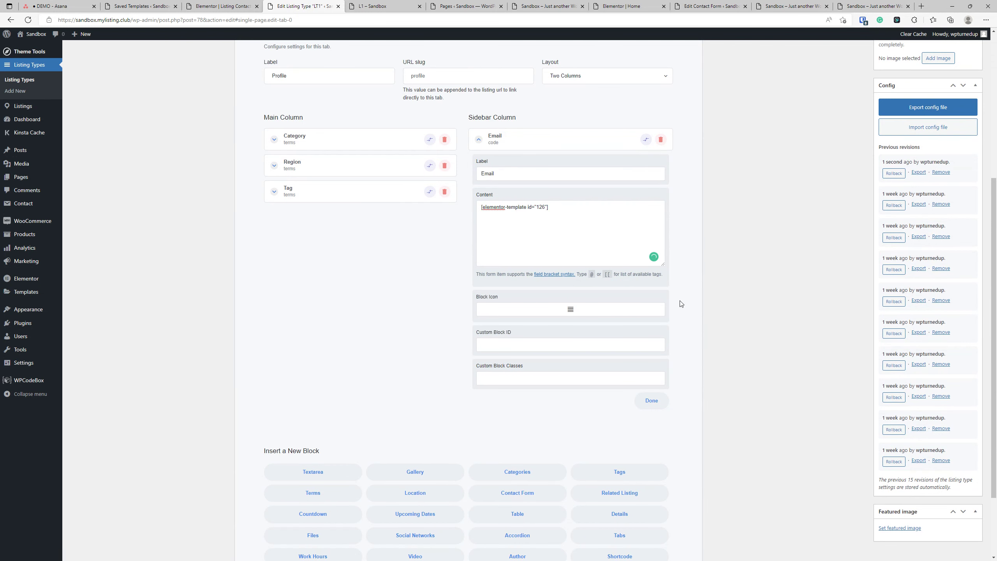
{"action": "key", "text": "ctrl+s"}
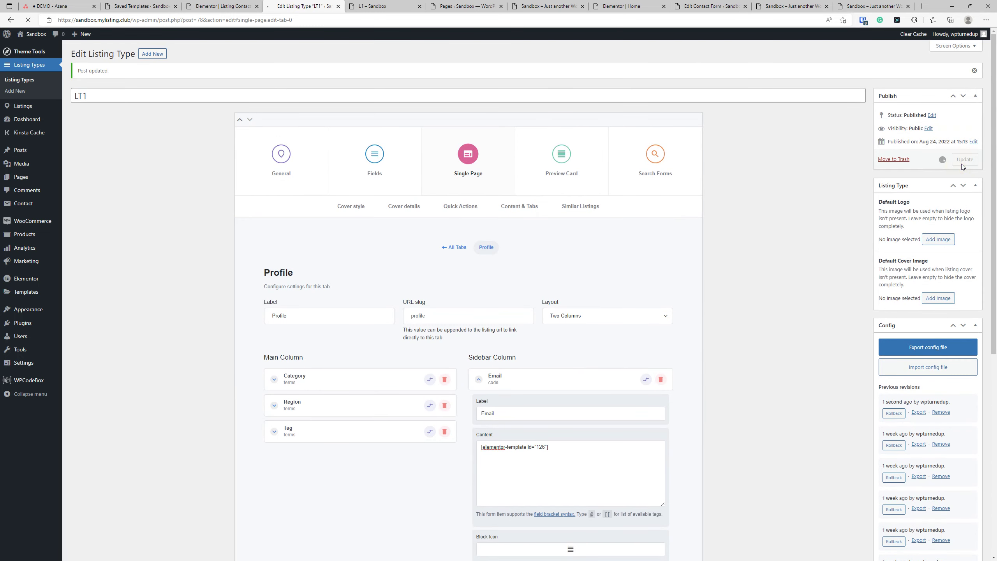
- Reload the L1 listing tab to confirm the Elementor Name/Email/Message form appears
{"action": "left_click", "coordinate": [786, 4]}
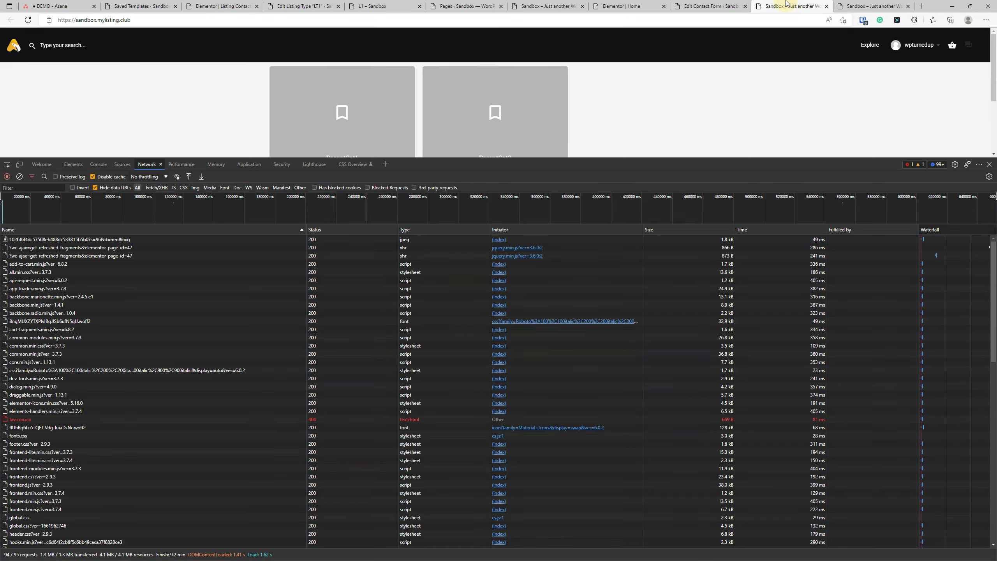
{"action": "left_click", "coordinate": [709, 5]}
{"action": "left_click", "coordinate": [628, 6]}
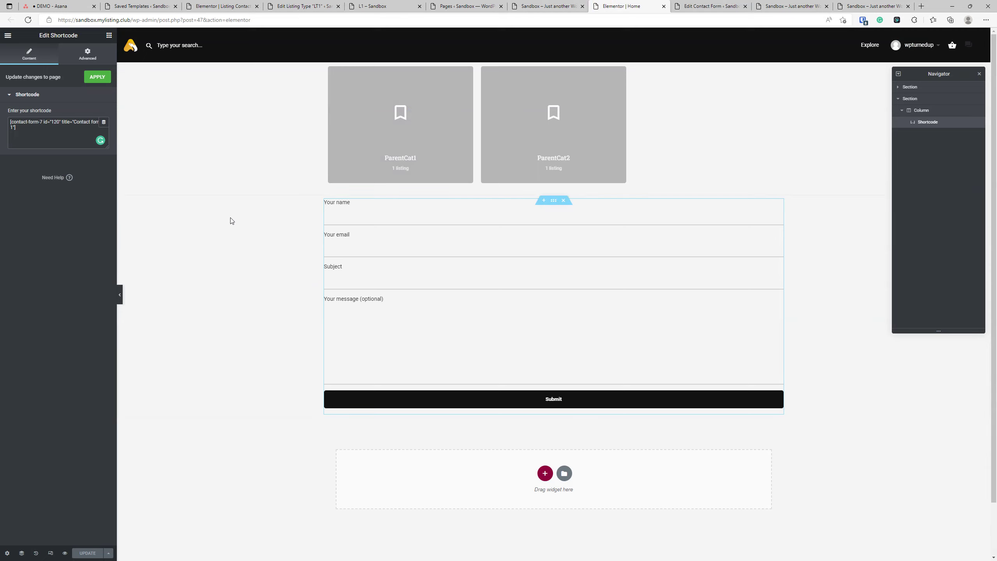
{"action": "left_click", "coordinate": [545, 6]}
{"action": "left_click", "coordinate": [459, 5]}
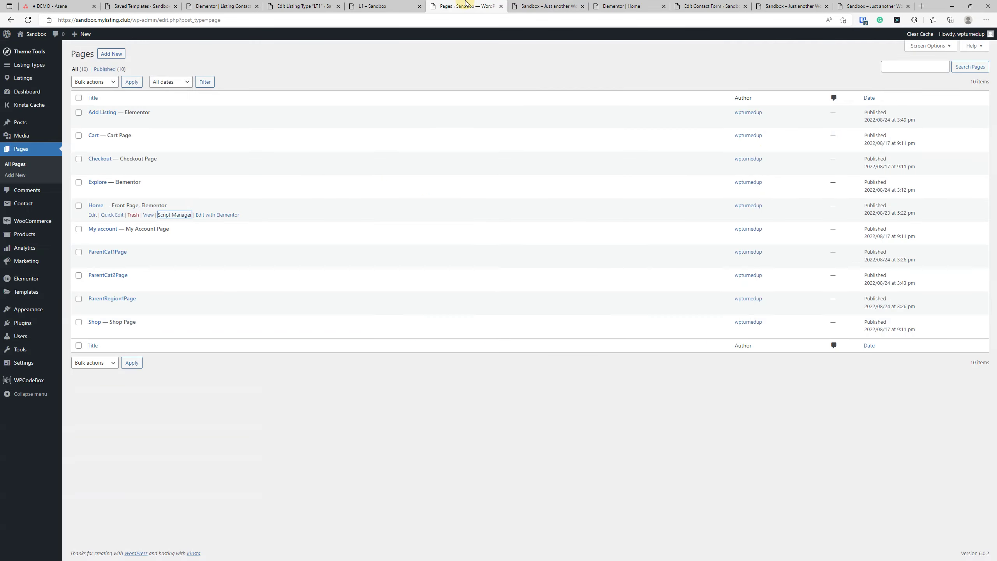
{"action": "left_click", "coordinate": [377, 6]}
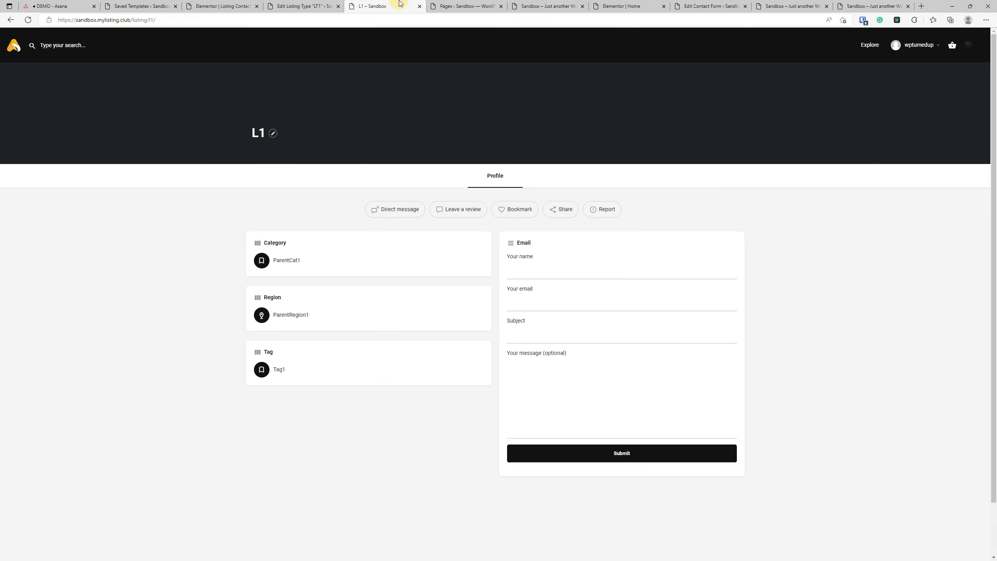
{"action": "left_click", "coordinate": [28, 20]}
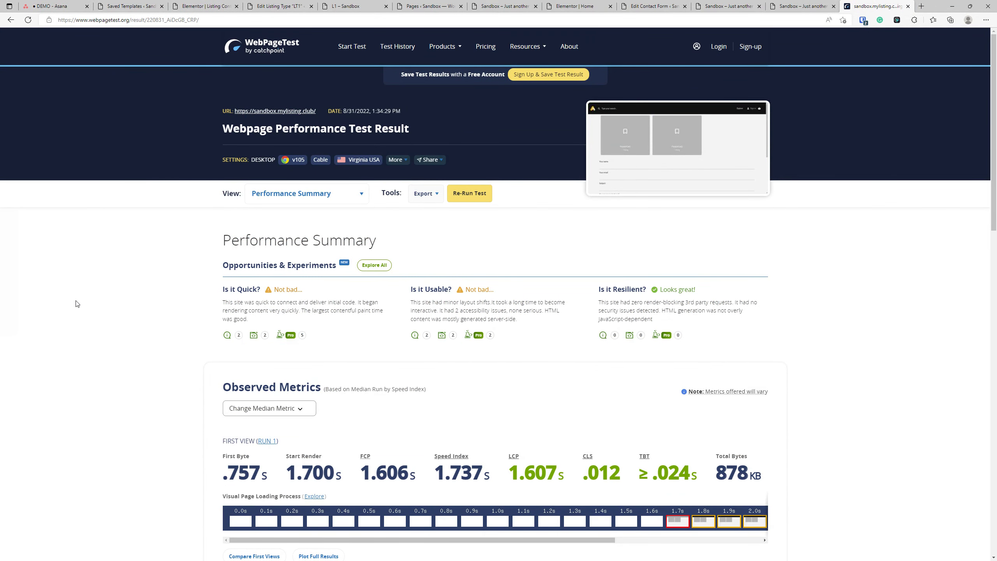
- Open Run 1's waterfall details and highlight the Render Blocking Resource legend label
{"action": "scroll", "coordinate": [78, 303], "scroll_direction": "down", "scroll_amount": 10}
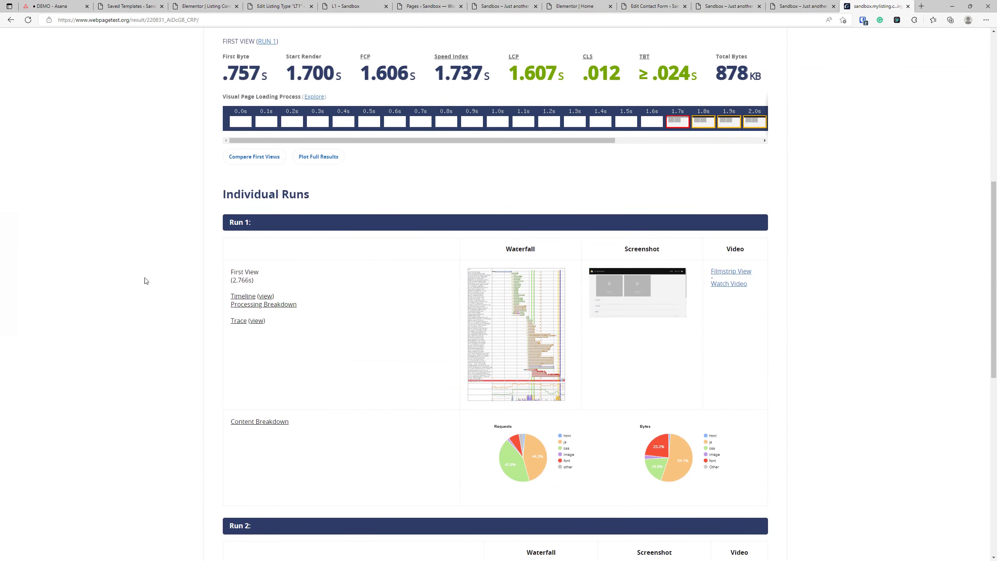
{"action": "scroll", "coordinate": [276, 297], "scroll_direction": "up", "scroll_amount": 7}
{"action": "scroll", "coordinate": [276, 297], "scroll_direction": "up", "scroll_amount": 3}
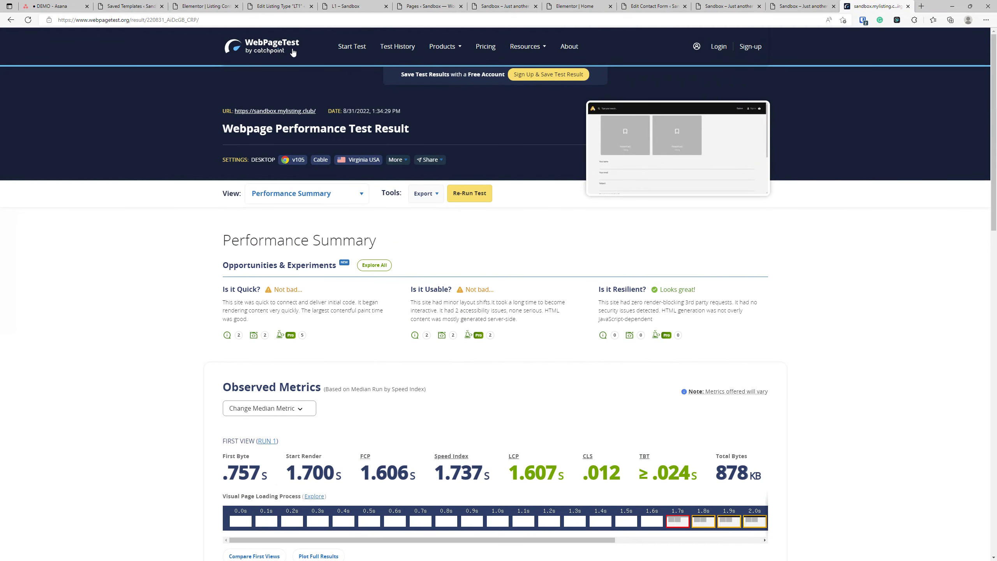
{"action": "scroll", "coordinate": [468, 237], "scroll_direction": "down", "scroll_amount": 6}
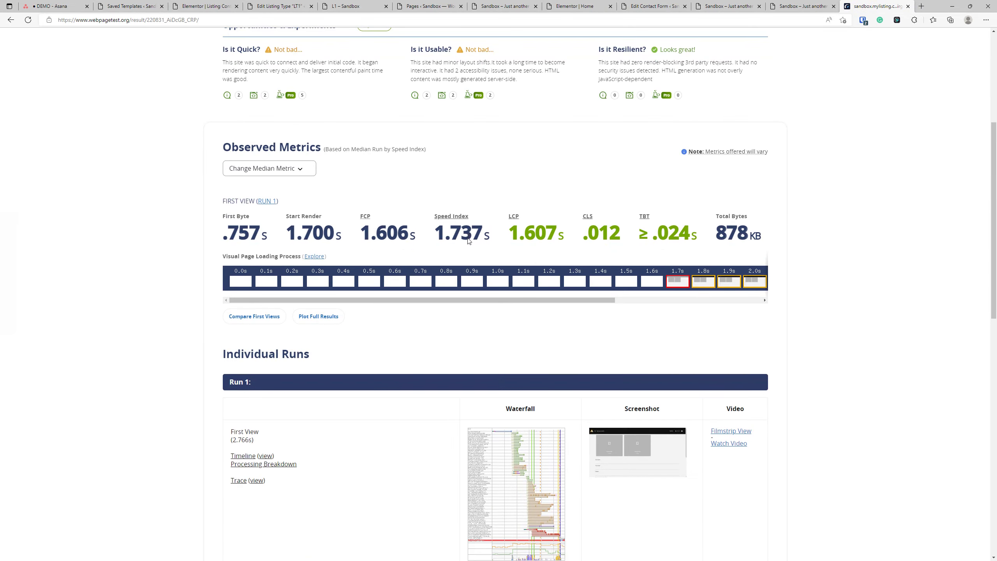
{"action": "scroll", "coordinate": [449, 251], "scroll_direction": "down", "scroll_amount": 6}
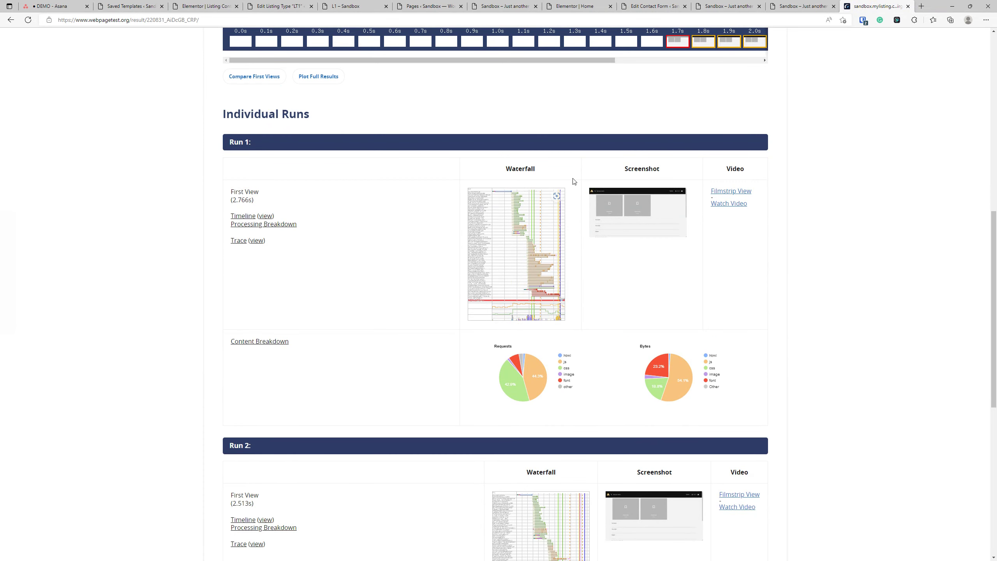
{"action": "left_click", "coordinate": [544, 232]}
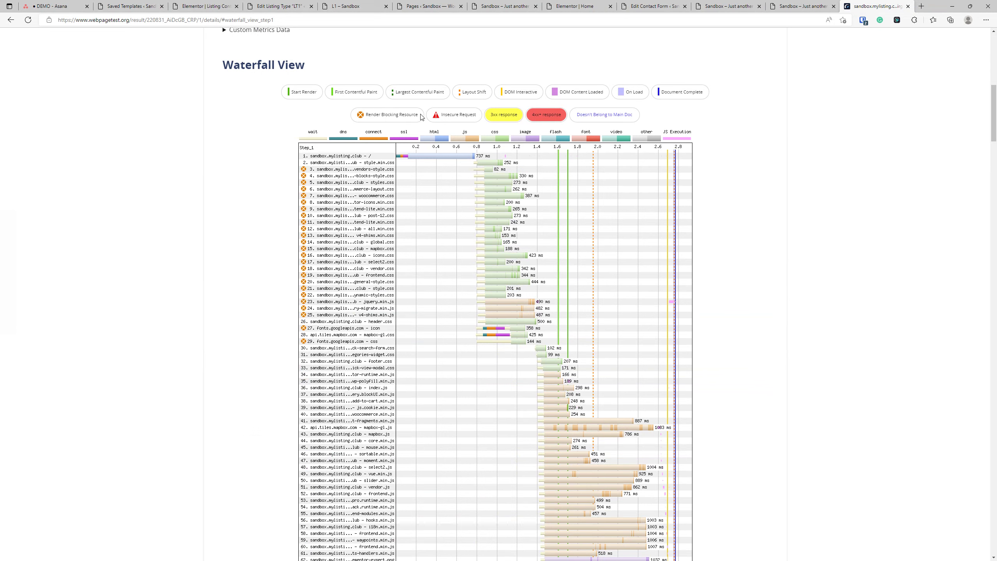
{"action": "left_click_drag", "start_coordinate": [421, 117], "coordinate": [358, 114]}
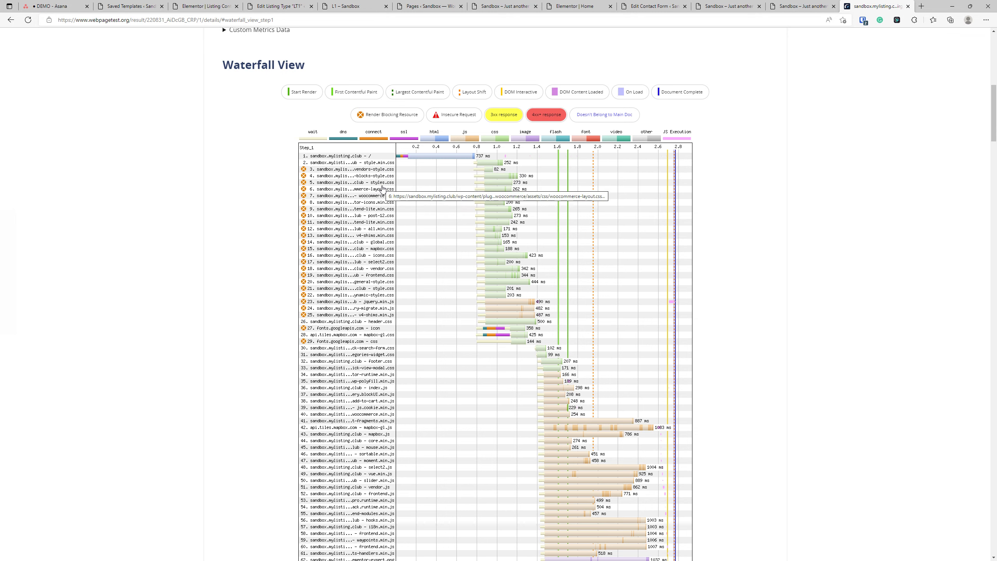
{"action": "scroll", "coordinate": [403, 169], "scroll_direction": "down", "scroll_amount": 10}
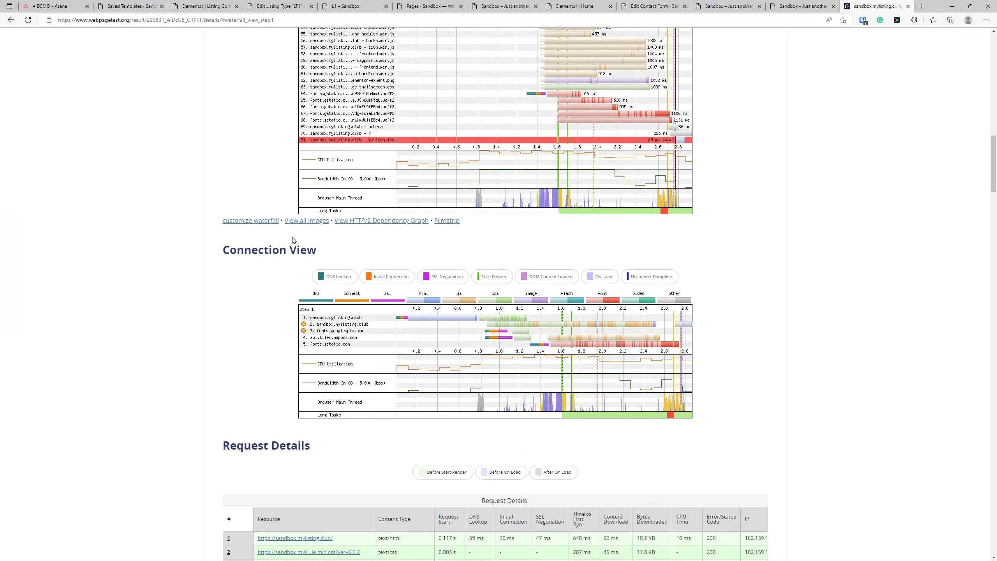
{"action": "scroll", "coordinate": [296, 232], "scroll_direction": "up", "scroll_amount": 3}
{"action": "scroll", "coordinate": [295, 232], "scroll_direction": "up", "scroll_amount": 8}
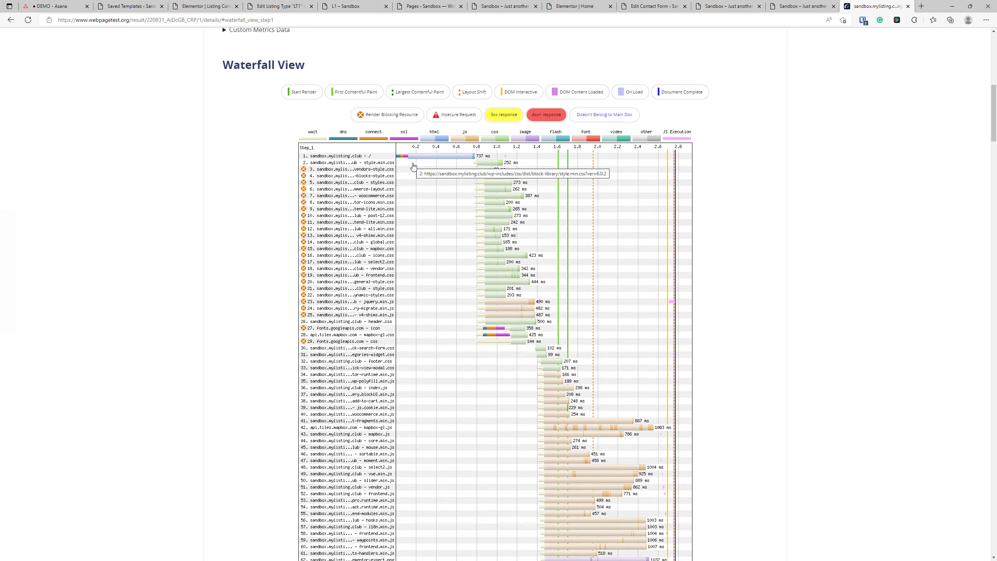
- Search the result page for 'style' and inspect request 3, vendors-style.css
{"action": "key", "text": "ctrl+f"}
{"action": "type", "text": "style.css"}
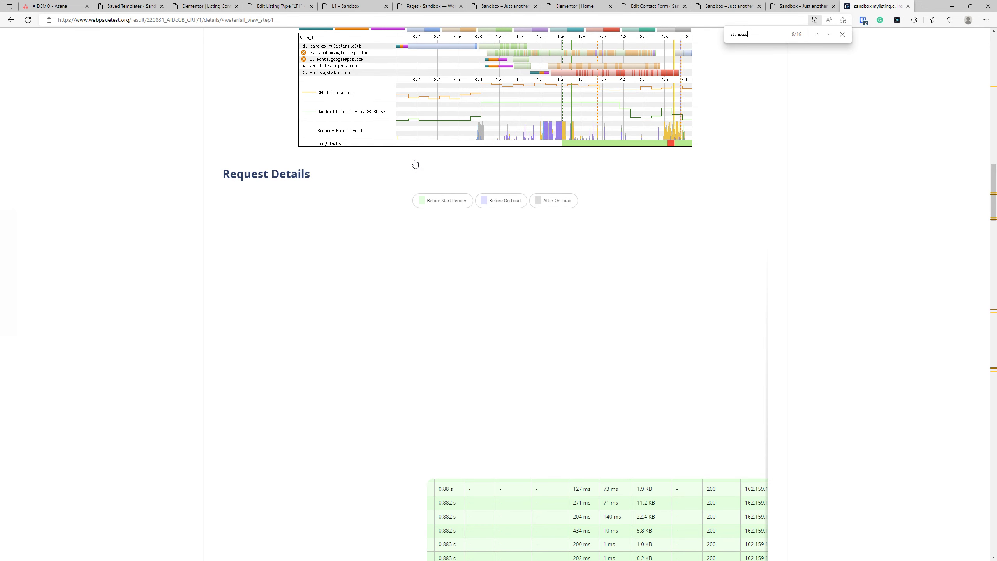
{"action": "scroll", "coordinate": [310, 353], "scroll_direction": "up", "scroll_amount": 15}
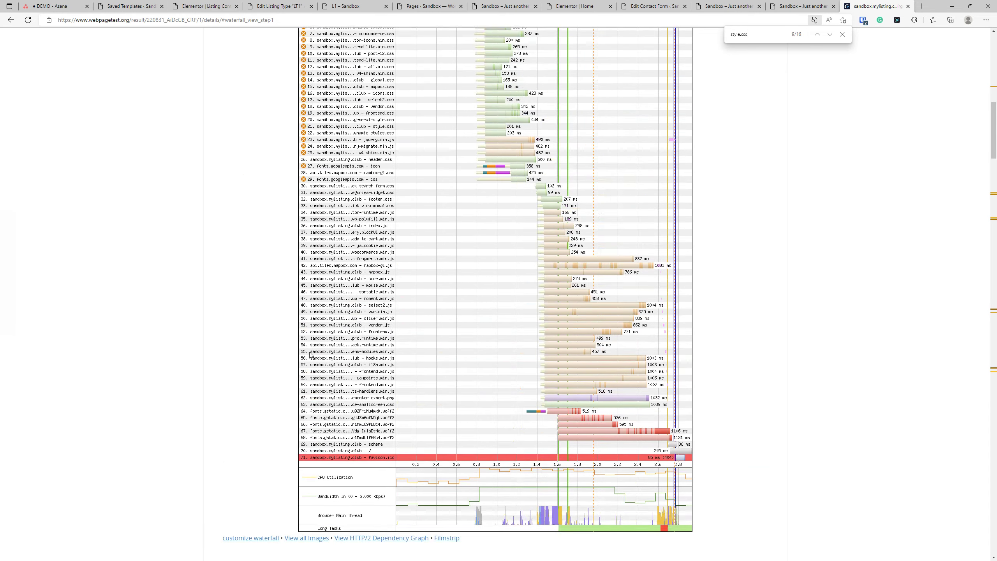
{"action": "scroll", "coordinate": [310, 355], "scroll_direction": "up", "scroll_amount": 5}
{"action": "scroll", "coordinate": [338, 294], "scroll_direction": "down", "scroll_amount": 5}
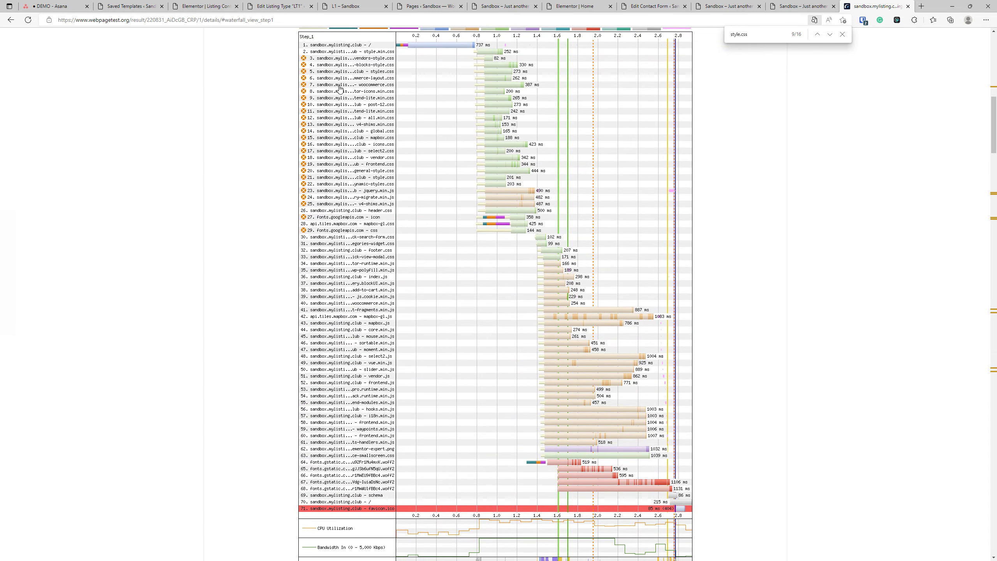
{"action": "left_click", "coordinate": [386, 58]}
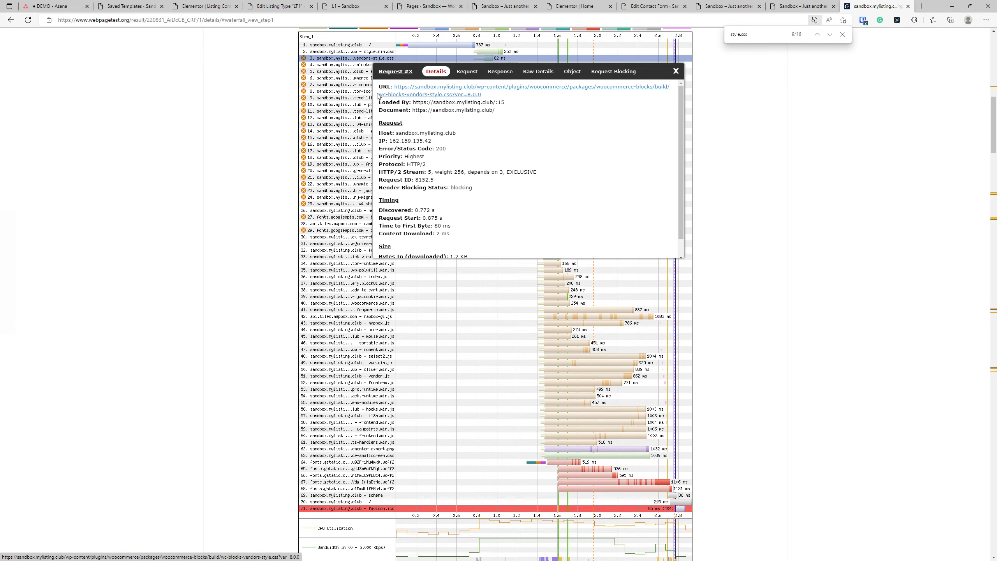
{"action": "left_click", "coordinate": [676, 71]}
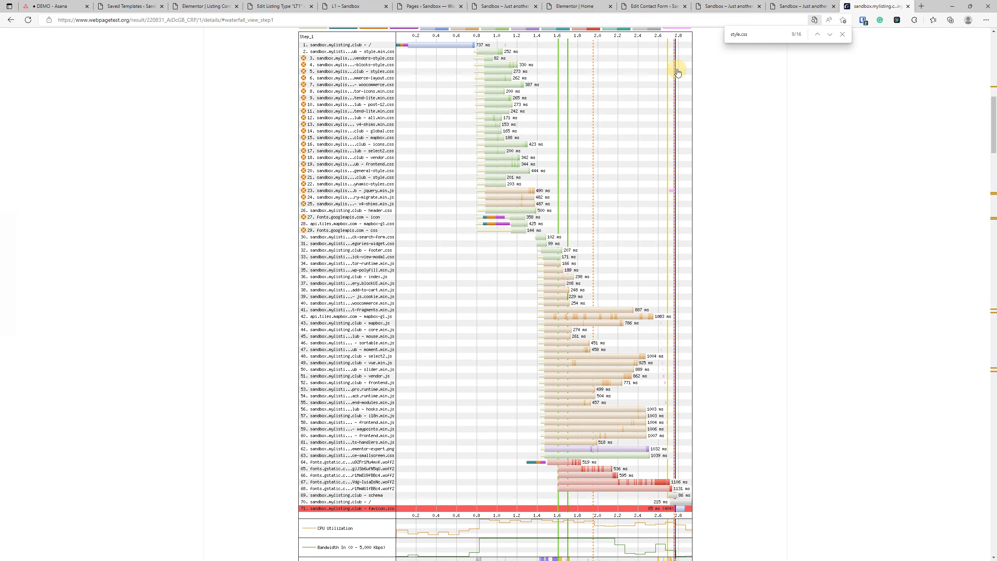
- Open request 5's details, showing Contact Form 7's styles.css as render-blocking
{"action": "left_click", "coordinate": [387, 72]}
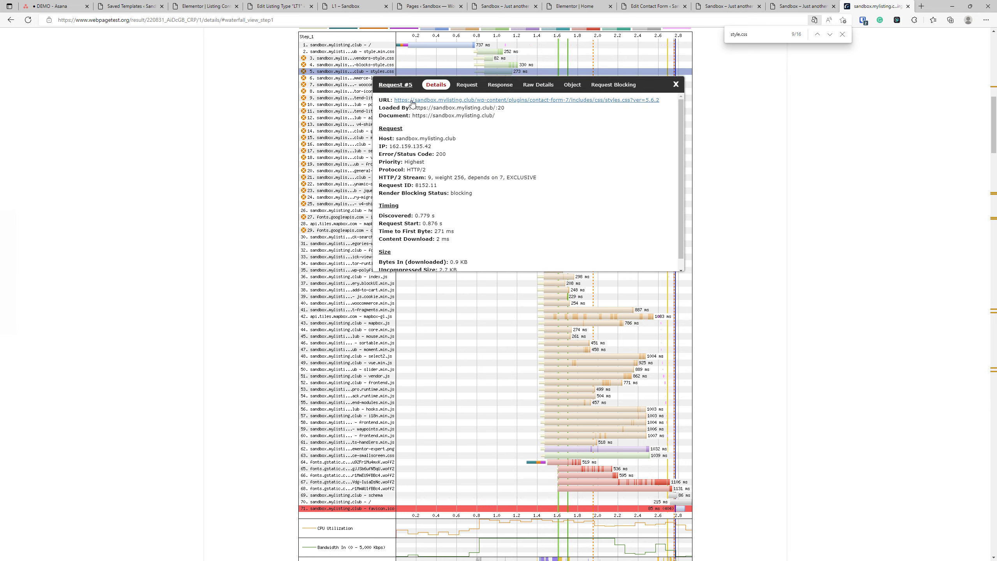
{"action": "scroll", "coordinate": [44, 349], "scroll_direction": "up", "scroll_amount": 5}
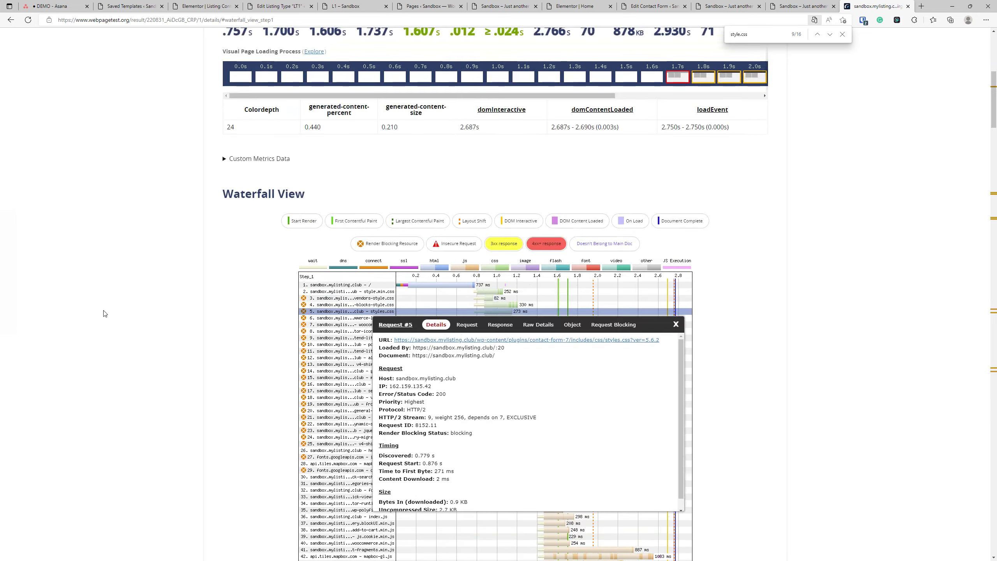
{"action": "scroll", "coordinate": [13, 115], "scroll_direction": "down", "scroll_amount": 3}
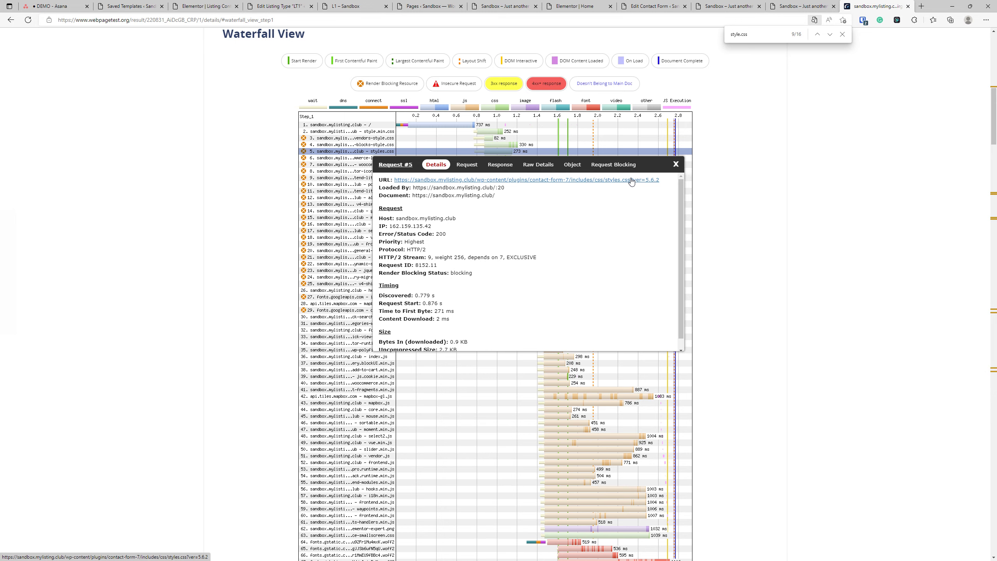
- Check request 45 (mouse.min.js) details, close them, and scroll through the waterfall rows
{"action": "scroll", "coordinate": [271, 251], "scroll_direction": "down", "scroll_amount": 4}
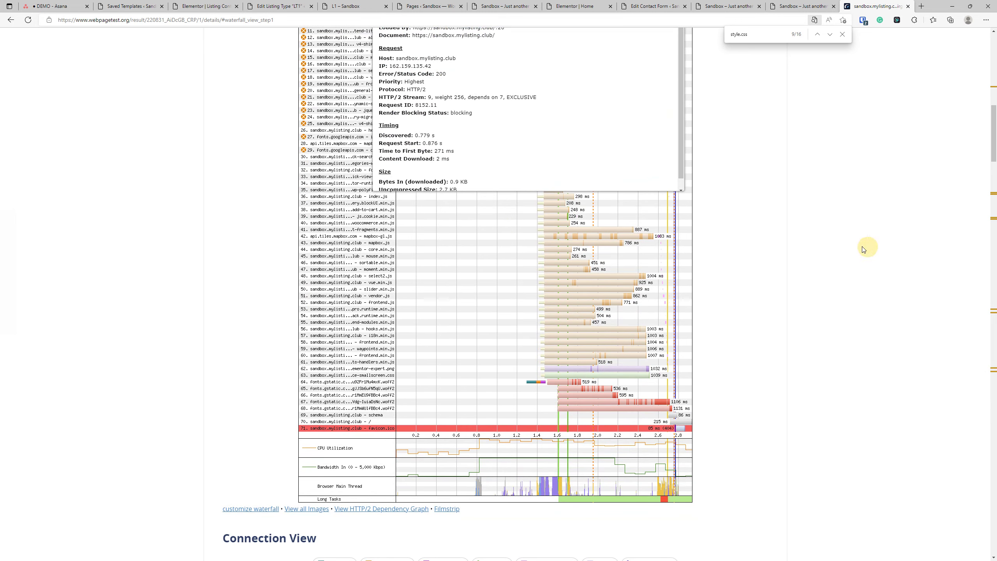
{"action": "left_click", "coordinate": [377, 256]}
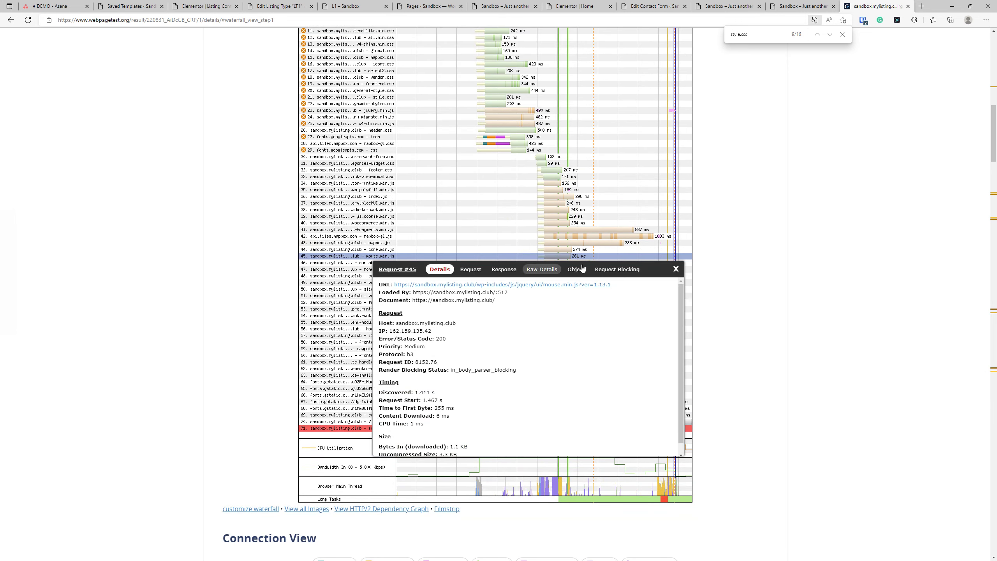
{"action": "left_click", "coordinate": [675, 268]}
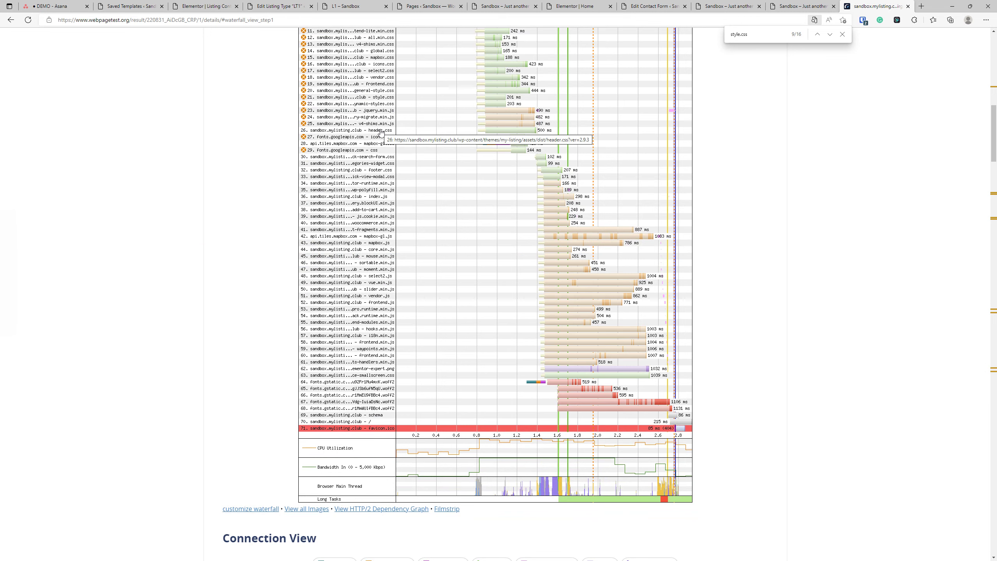
{"action": "scroll", "coordinate": [346, 133], "scroll_direction": "up", "scroll_amount": 3}
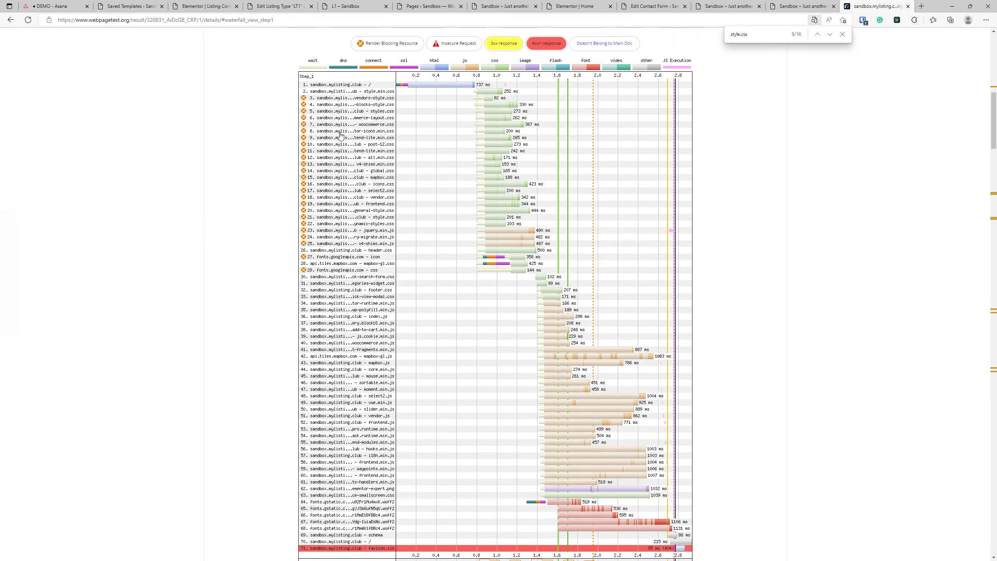
{"action": "scroll", "coordinate": [341, 133], "scroll_direction": "up", "scroll_amount": 1}
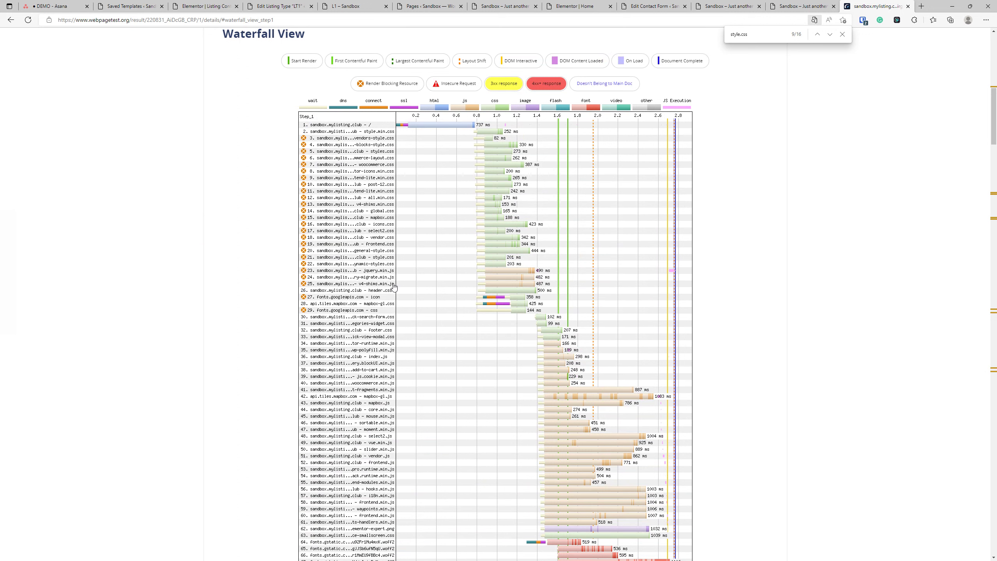
{"action": "scroll", "coordinate": [390, 251], "scroll_direction": "down", "scroll_amount": 2}
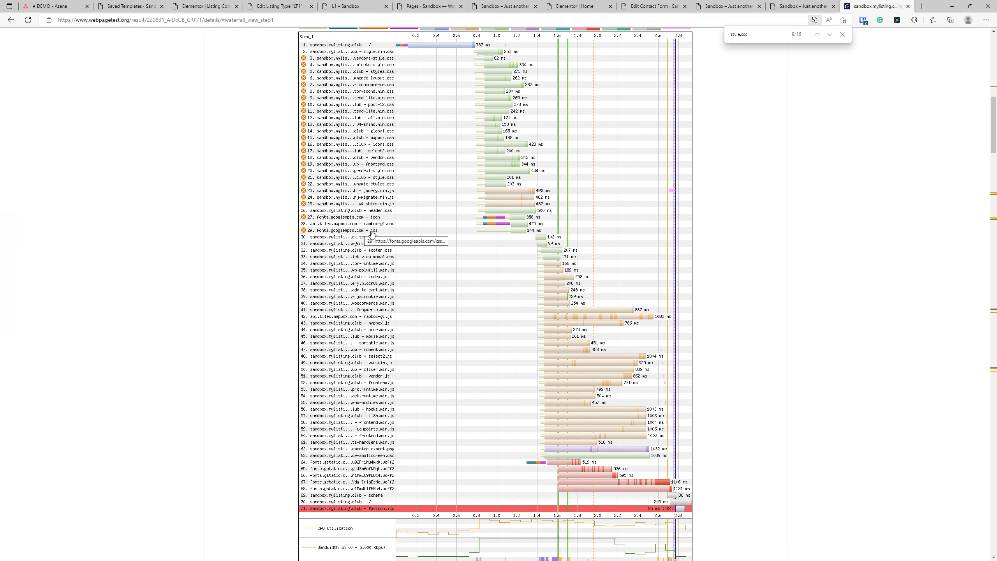
{"action": "scroll", "coordinate": [348, 406], "scroll_direction": "up", "scroll_amount": 2}
{"action": "scroll", "coordinate": [348, 406], "scroll_direction": "up", "scroll_amount": 2}
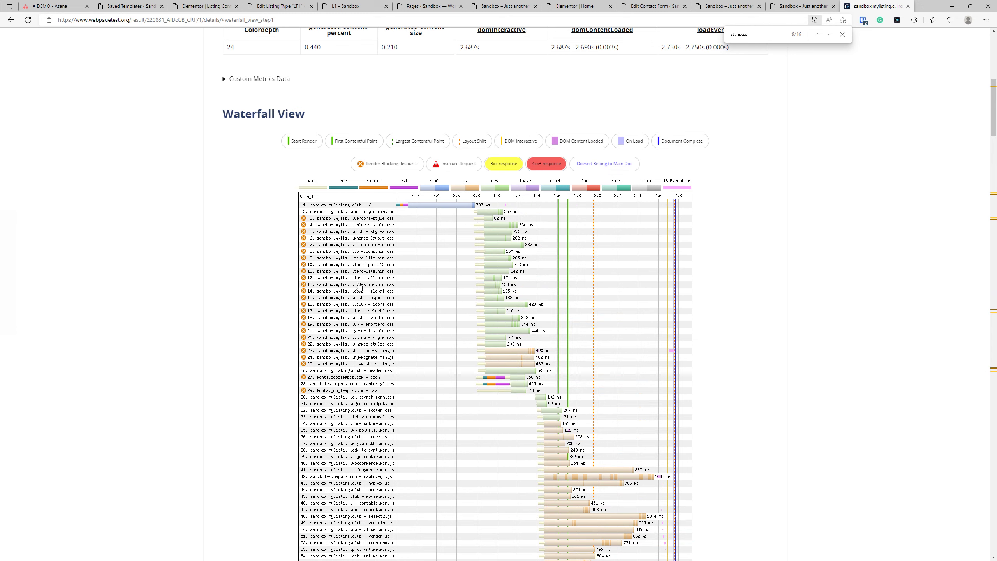
{"action": "scroll", "coordinate": [256, 323], "scroll_direction": "down", "scroll_amount": 4}
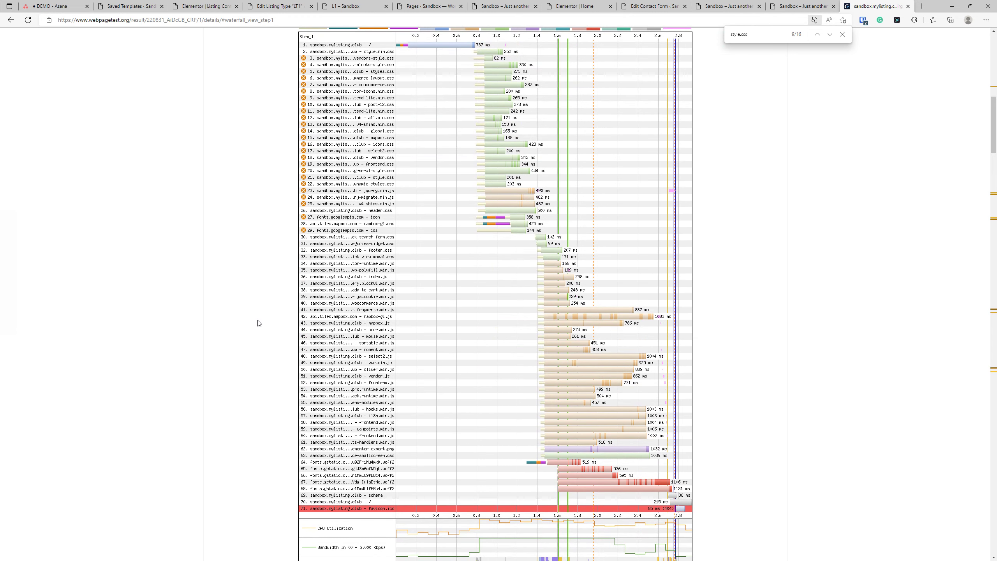
{"action": "scroll", "coordinate": [249, 324], "scroll_direction": "up", "scroll_amount": 2}
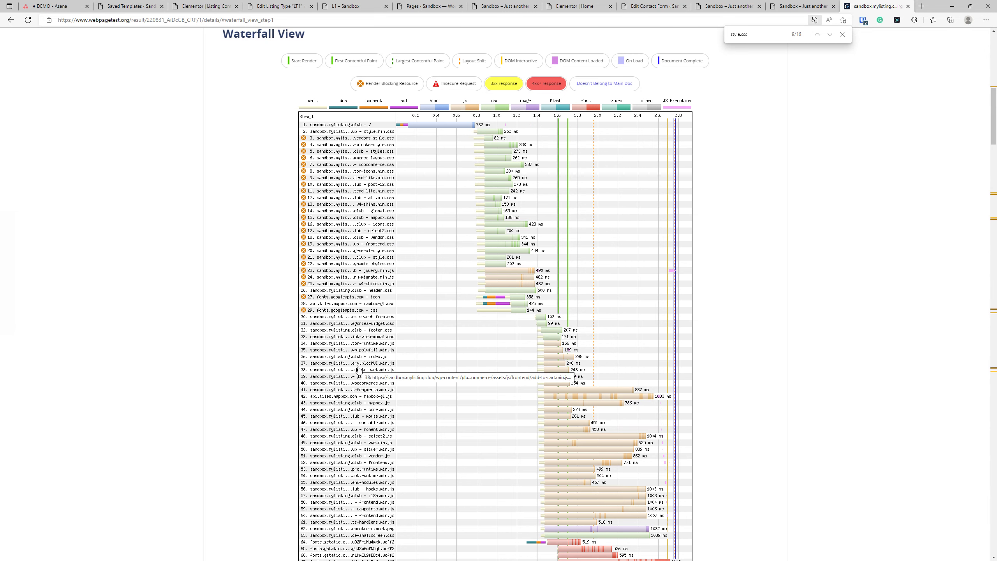
{"action": "scroll", "coordinate": [359, 368], "scroll_direction": "up", "scroll_amount": 2}
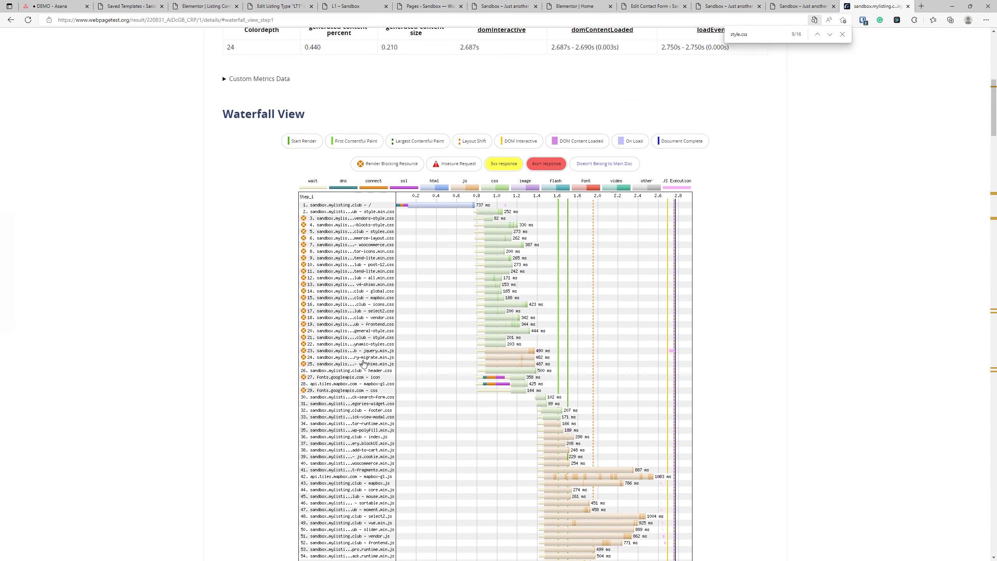
- Reopen request 5's details, then close DevTools in both Sandbox homepage tabs and reload one
{"action": "left_click", "coordinate": [367, 233]}
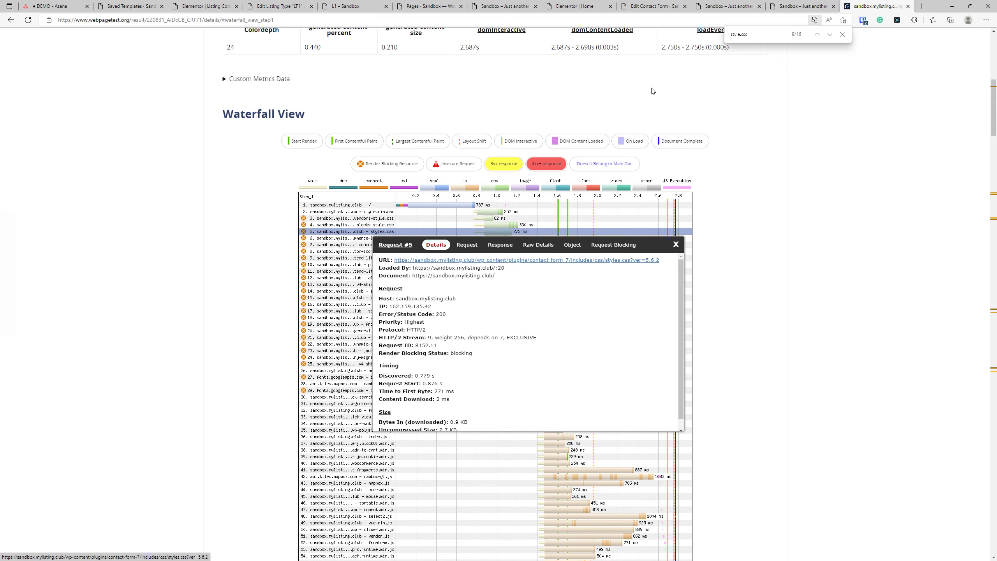
{"action": "left_click", "coordinate": [722, 3]}
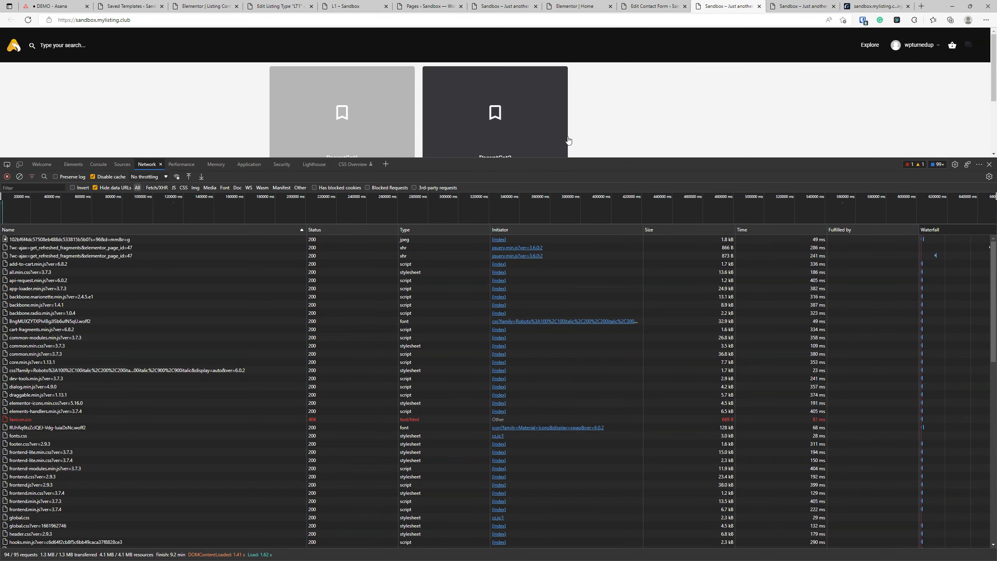
{"action": "left_click", "coordinate": [987, 163]}
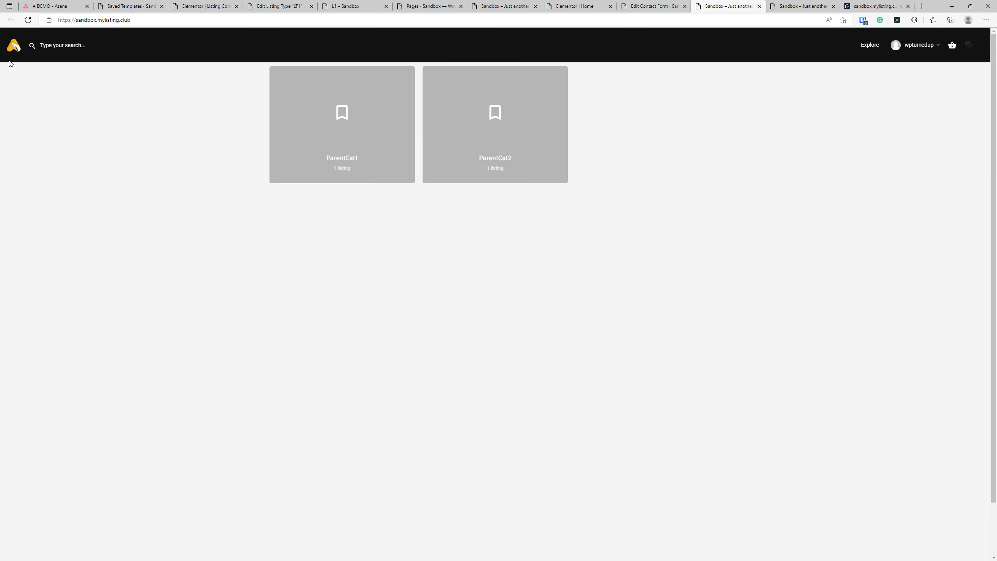
{"action": "left_click", "coordinate": [28, 19]}
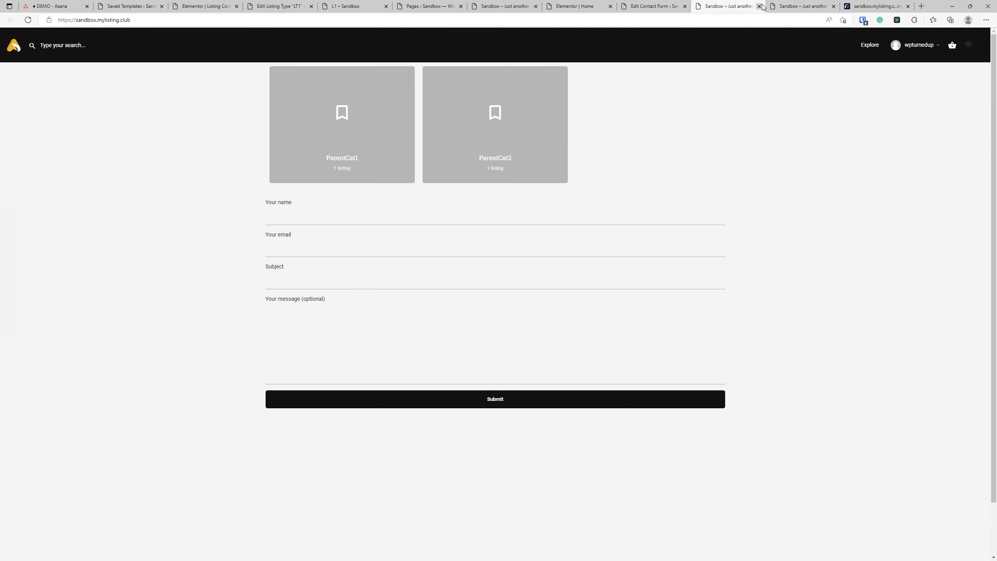
{"action": "left_click", "coordinate": [778, 7]}
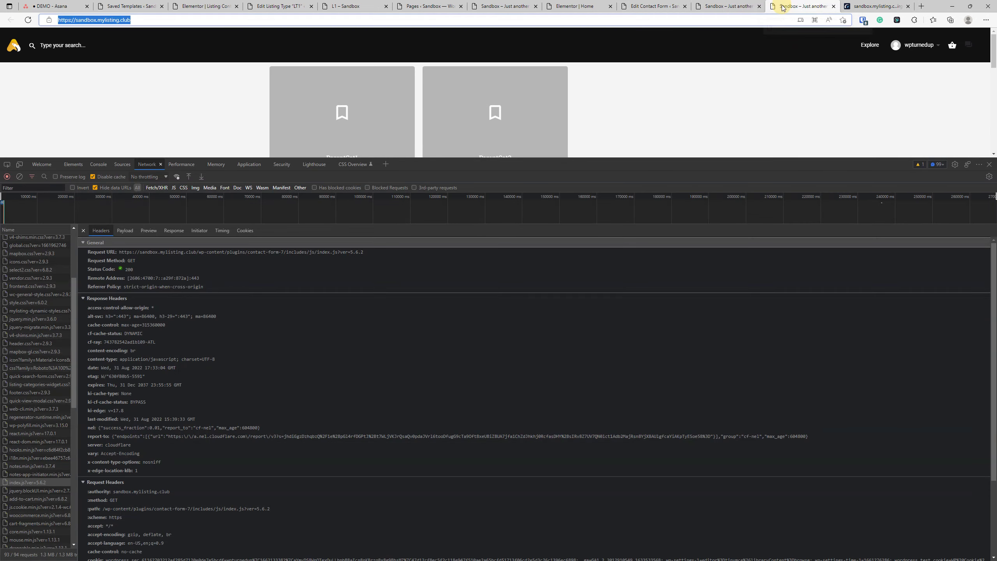
{"action": "left_click", "coordinate": [989, 165]}
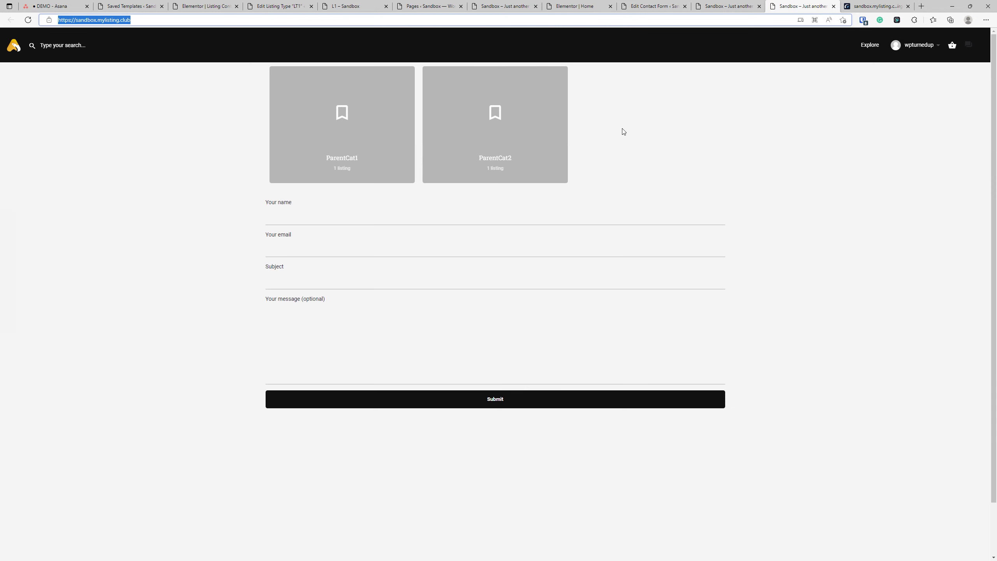
- Delete the Home page's Contact Form 7 shortcode section in Elementor and save the page
{"action": "left_click", "coordinate": [577, 6]}
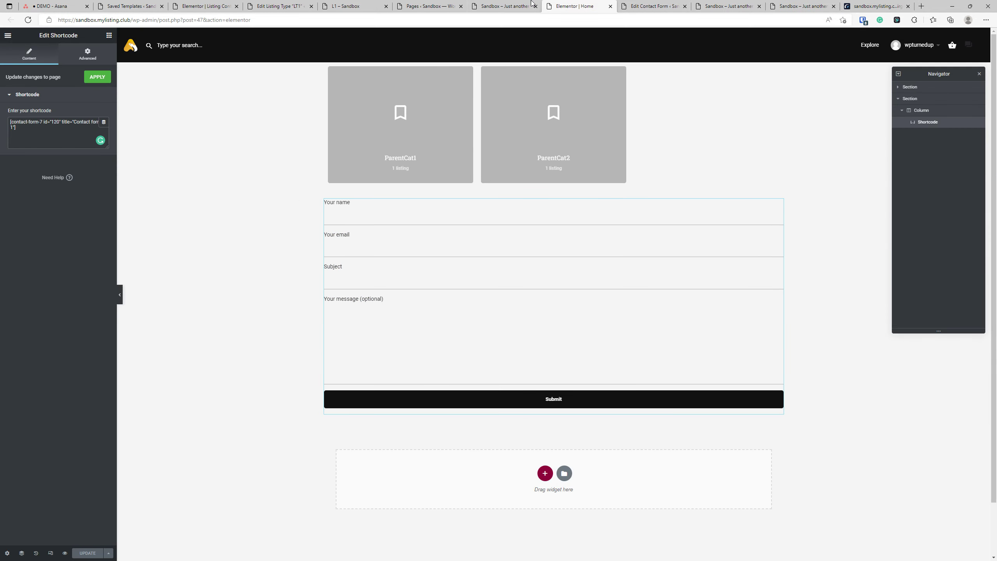
{"action": "right_click", "coordinate": [520, 236]}
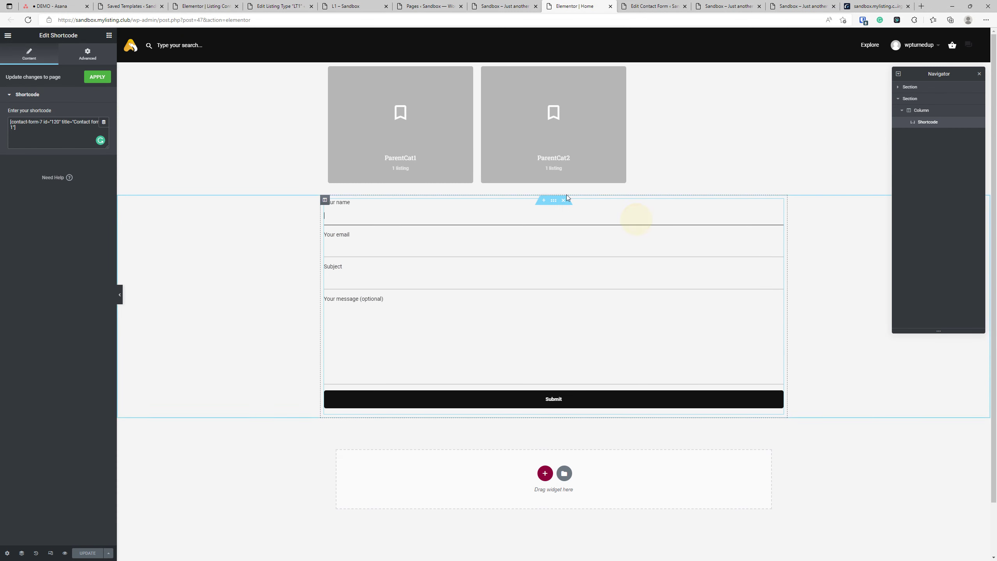
{"action": "left_click", "coordinate": [567, 196]}
{"action": "left_click", "coordinate": [268, 274]}
{"action": "key", "text": "ctrl+s"}
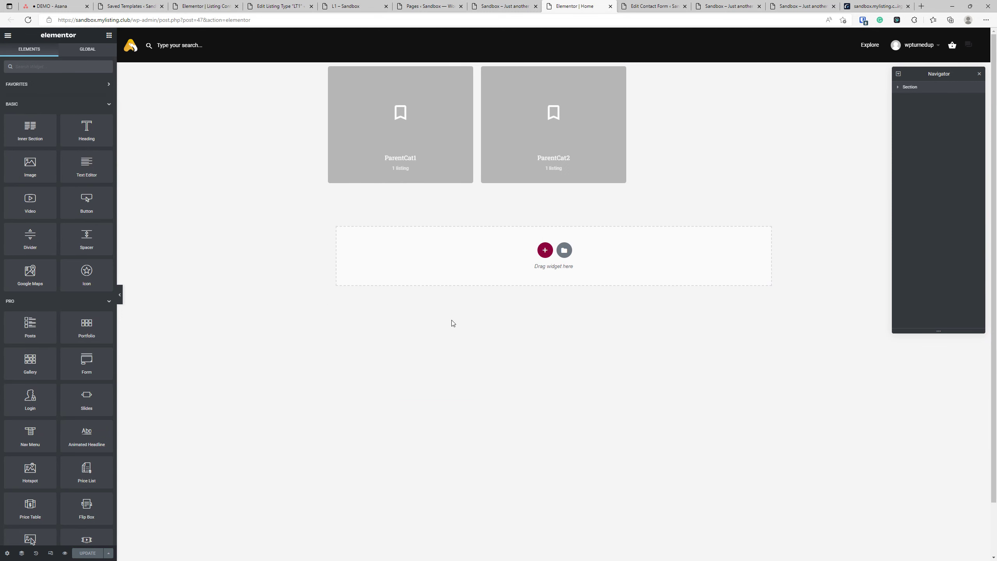
- Reload the WebPageTest result and move its tab into the main browser window beside the site tabs
{"action": "left_click", "coordinate": [871, 4]}
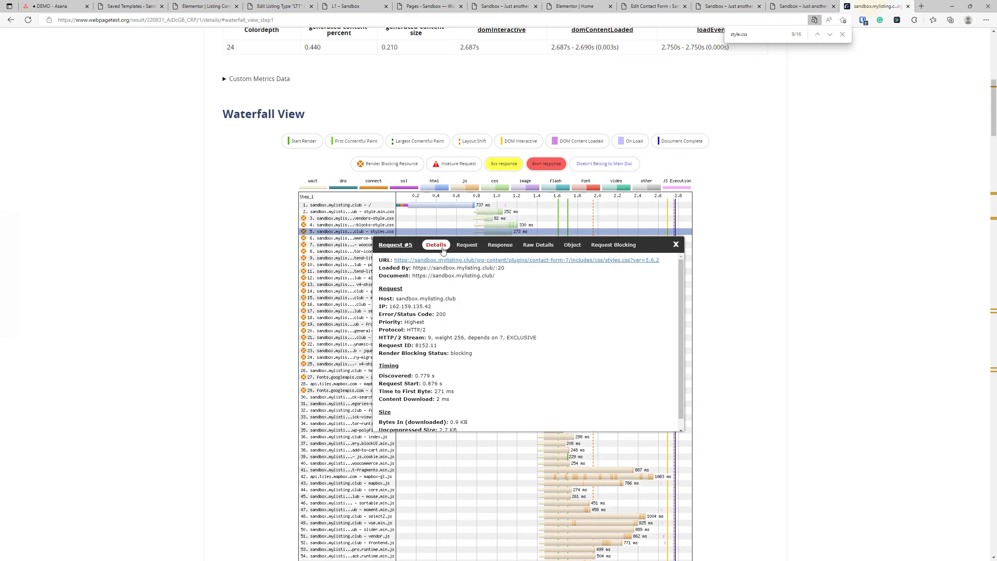
{"action": "scroll", "coordinate": [234, 276], "scroll_direction": "up", "scroll_amount": 10}
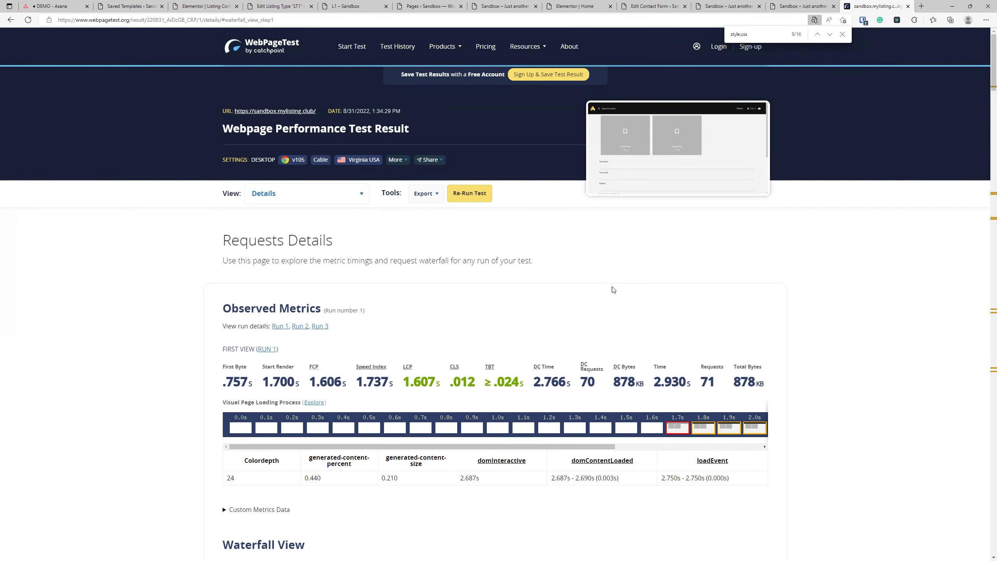
{"action": "left_click", "coordinate": [467, 195]}
{"action": "left_click_drag", "start_coordinate": [866, 2], "coordinate": [996, 118]}
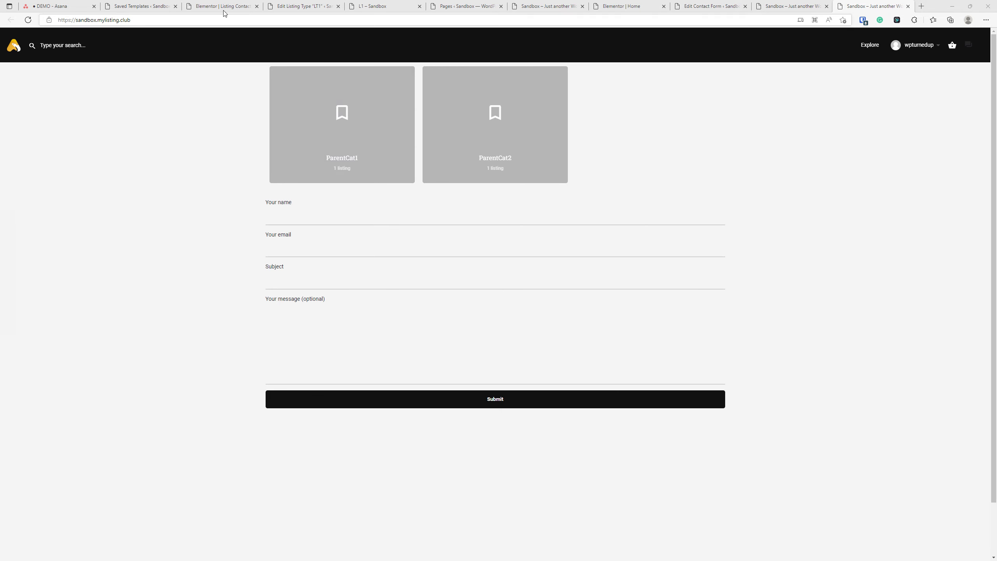
{"action": "left_click", "coordinate": [159, 5]}
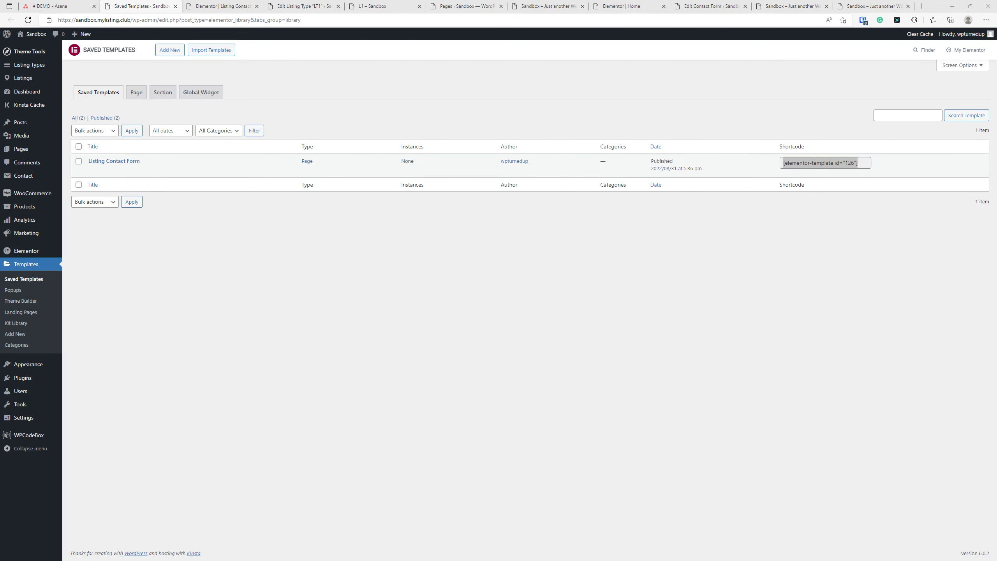
{"action": "left_click_drag", "start_coordinate": [995, 63], "coordinate": [871, 6]}
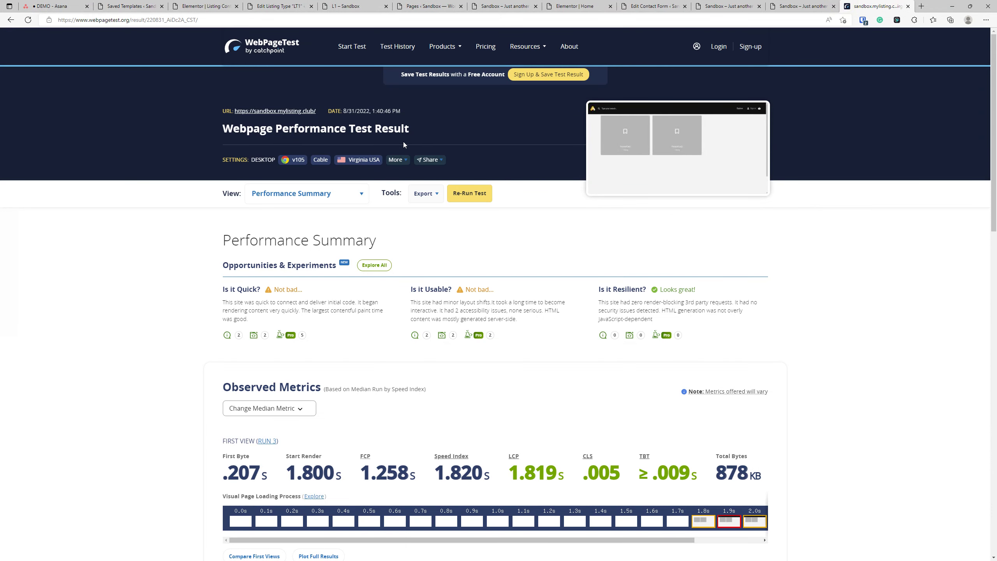
- Open Run 1's waterfall to inspect the styles.css request, then reload the homepage to check the form
{"action": "scroll", "coordinate": [362, 149], "scroll_direction": "down", "scroll_amount": 10}
{"action": "left_click", "coordinate": [580, 309]}
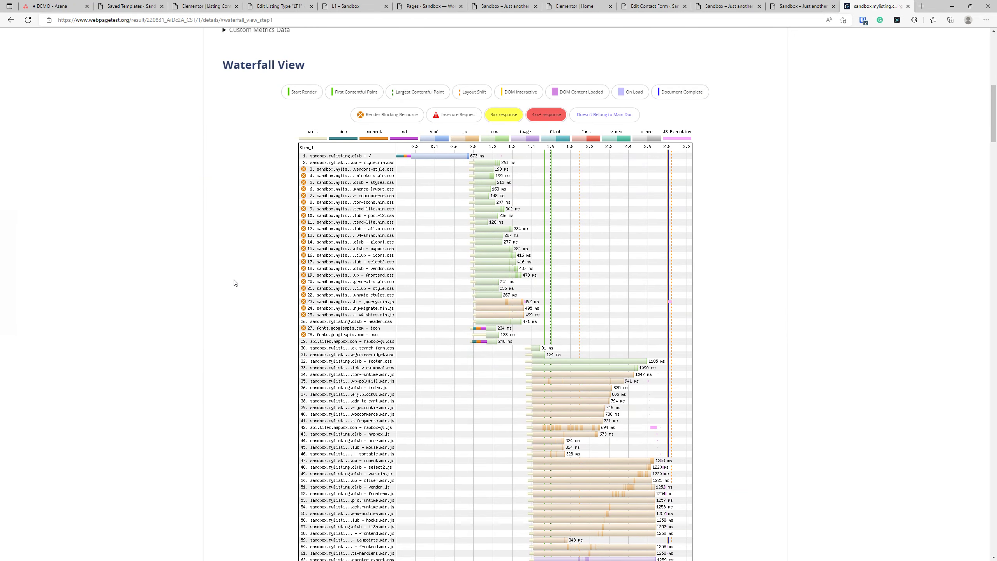
{"action": "left_click", "coordinate": [378, 183]}
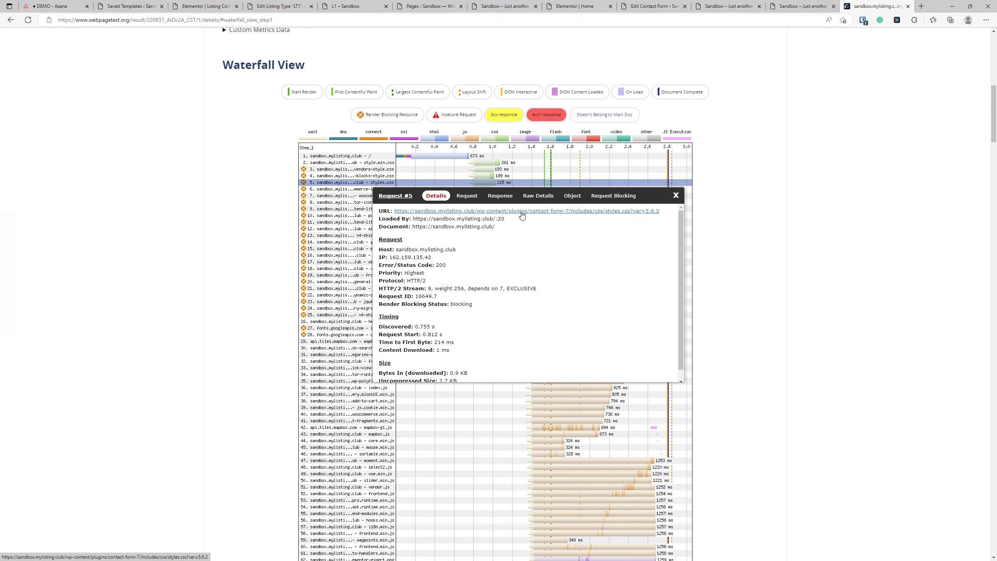
{"action": "left_click", "coordinate": [707, 6]}
{"action": "left_click", "coordinate": [64, 271]}
{"action": "left_click", "coordinate": [27, 21]}
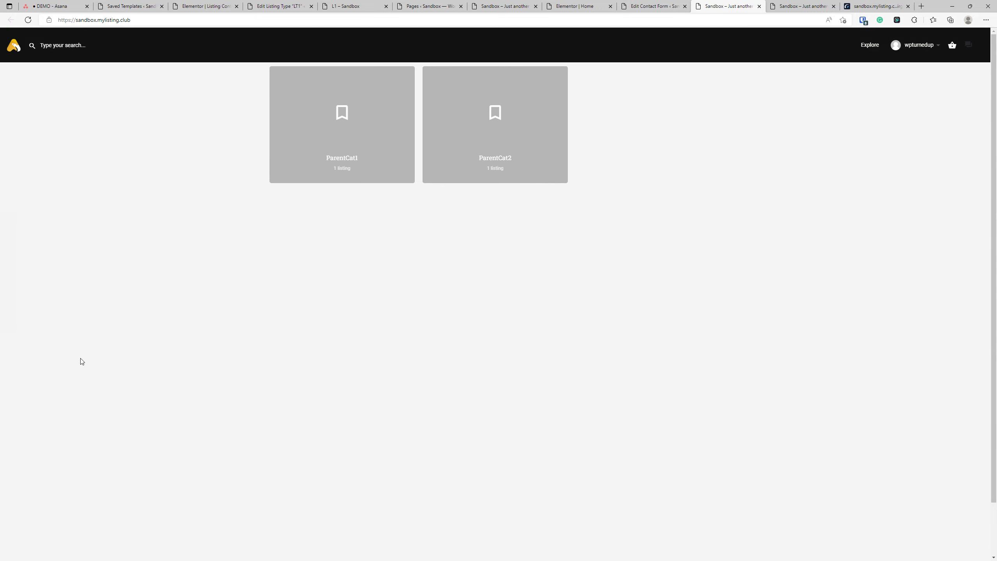
{"action": "left_click", "coordinate": [876, 7]}
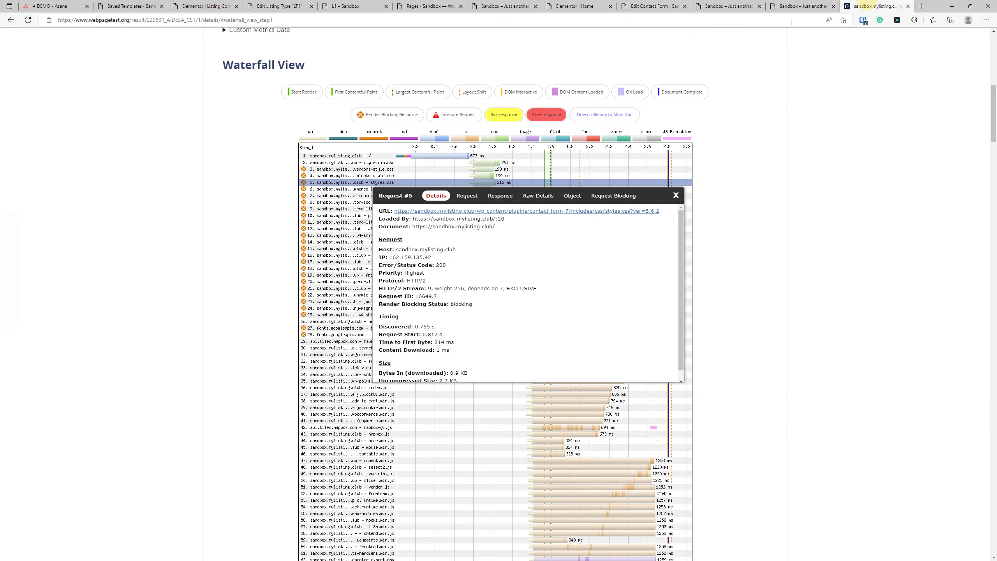
{"action": "left_click", "coordinate": [203, 268]}
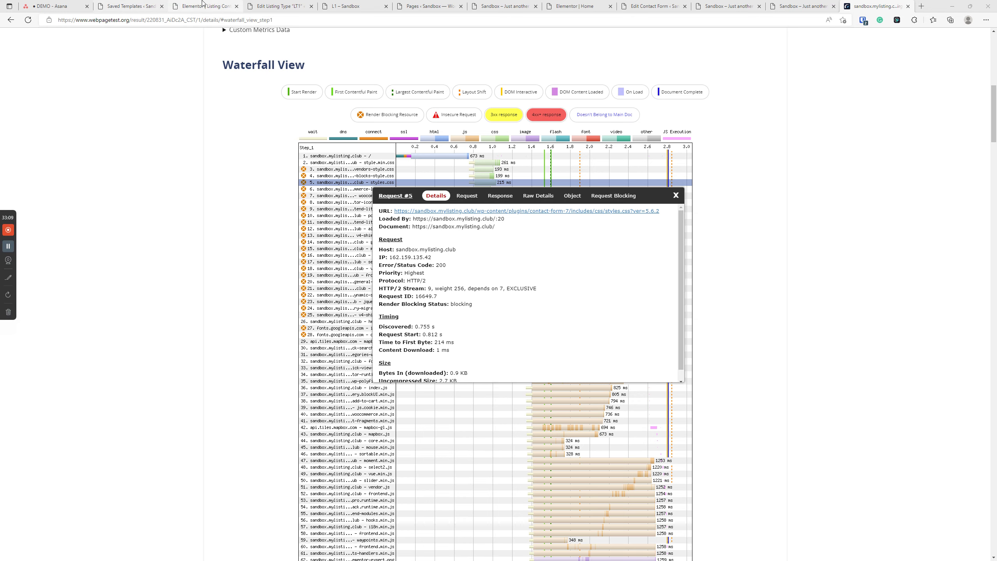
- Copy the site's address from the Elementor form editor's address bar
{"action": "left_click", "coordinate": [175, 6]}
{"action": "left_click_drag", "start_coordinate": [131, 19], "coordinate": [59, 17]}
{"action": "right_click", "coordinate": [67, 19]}
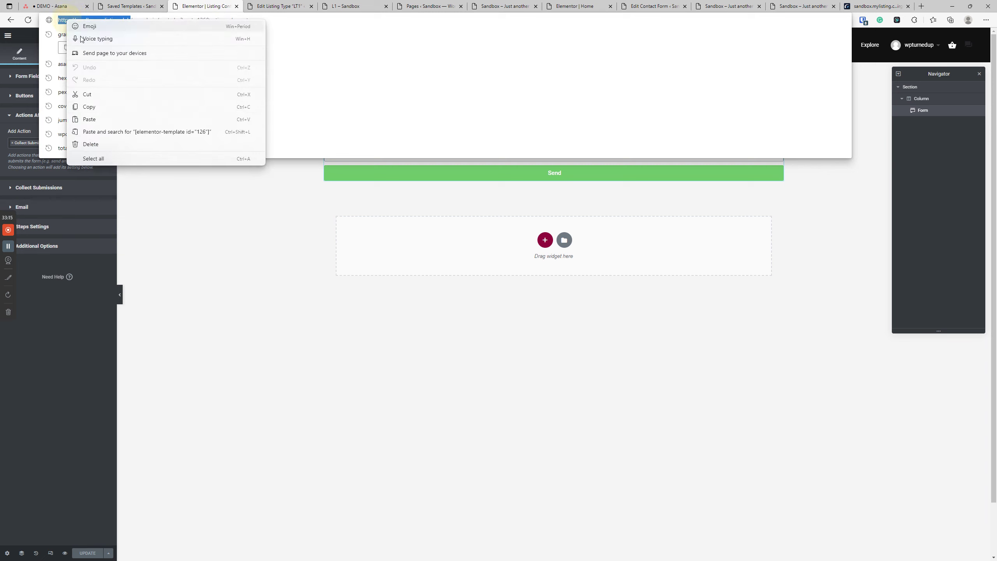
{"action": "left_click", "coordinate": [96, 106]}
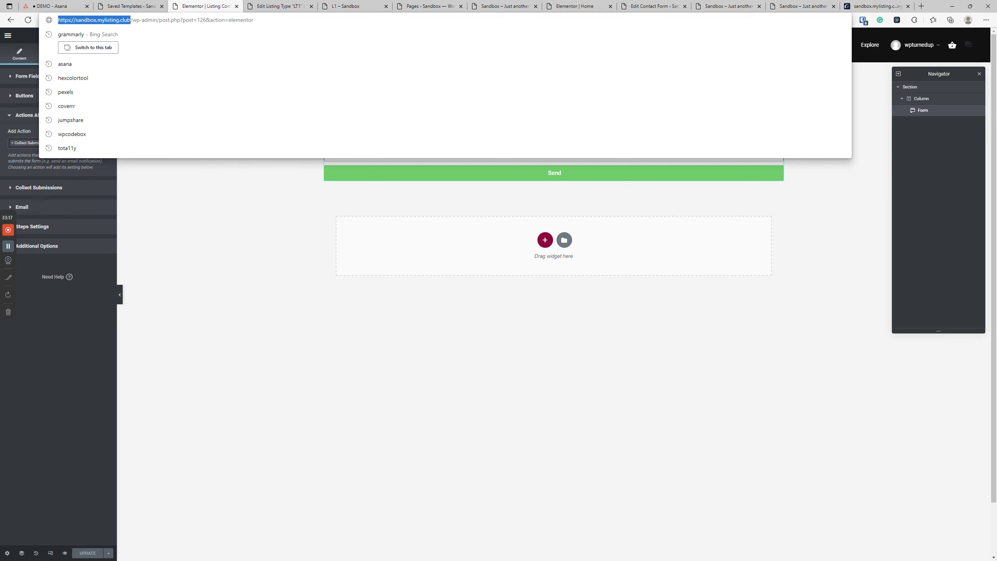
{"action": "key", "text": "Escape"}
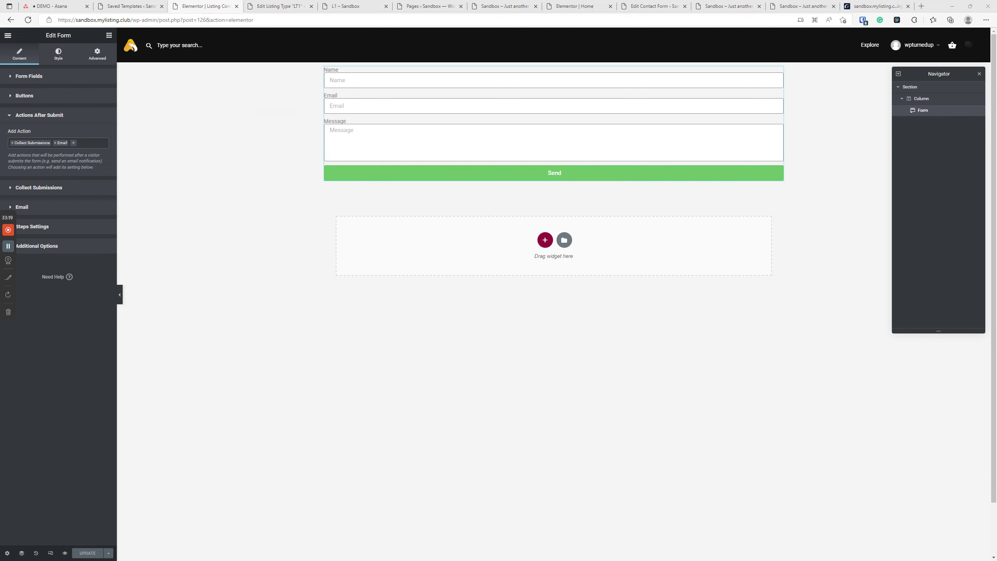
{"action": "left_click", "coordinate": [534, 307]}
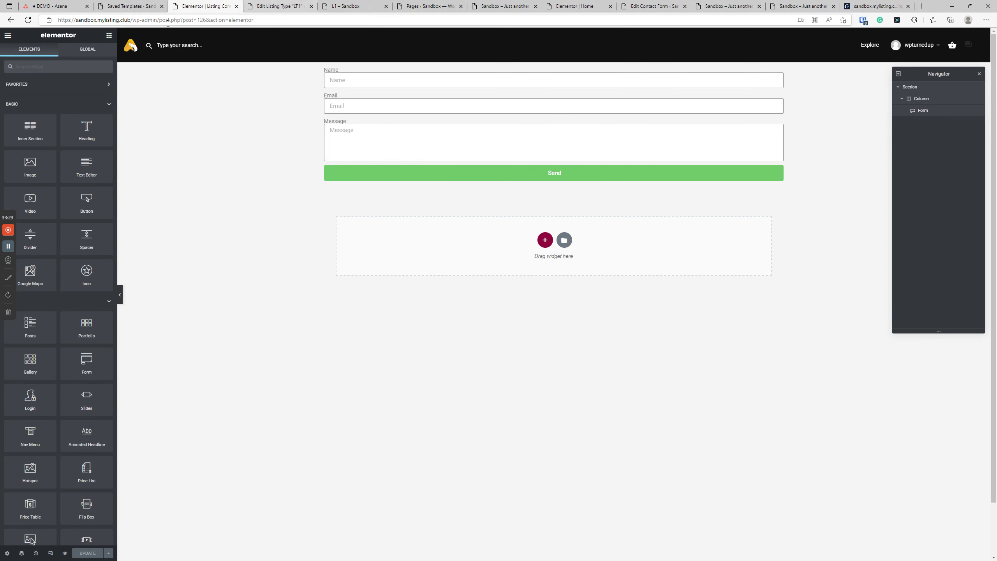
- Close the editor, listing, Pages, script manager and Sandbox tabs, returning to Saved Templates
{"action": "left_click", "coordinate": [236, 7]}
{"action": "left_click", "coordinate": [237, 7]}
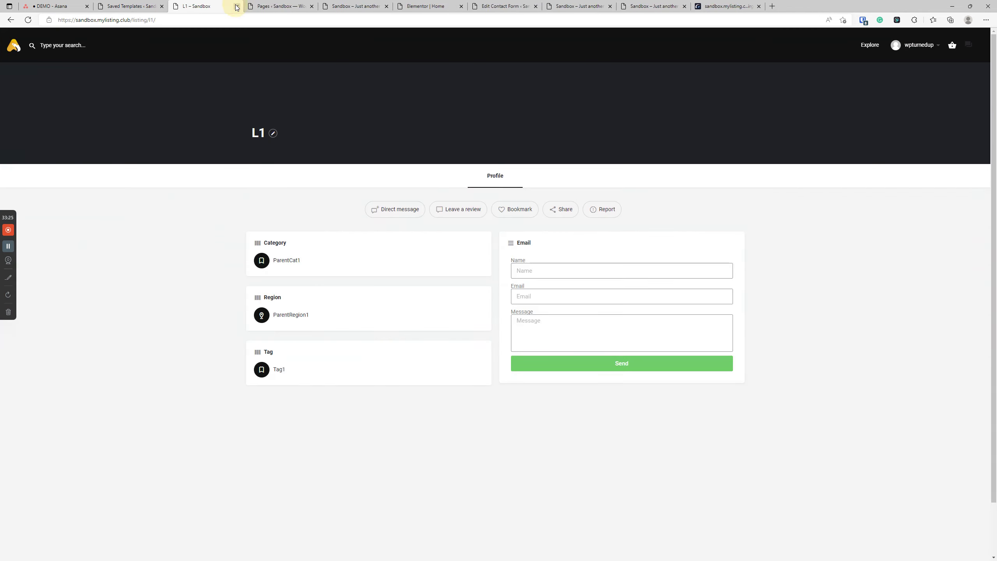
{"action": "left_click", "coordinate": [237, 7]}
{"action": "left_click", "coordinate": [281, 6]}
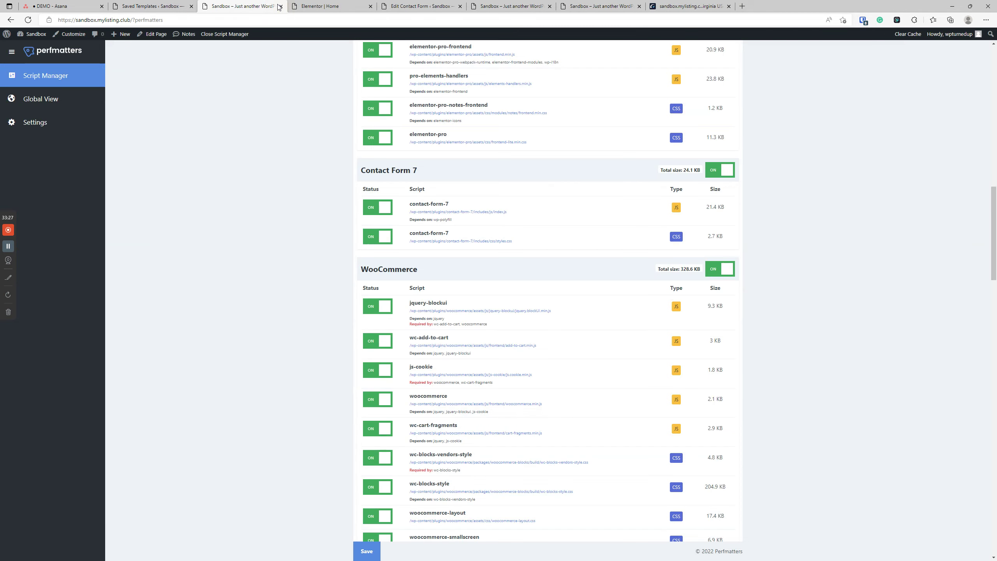
{"action": "left_click", "coordinate": [281, 6]}
{"action": "left_click", "coordinate": [281, 6]}
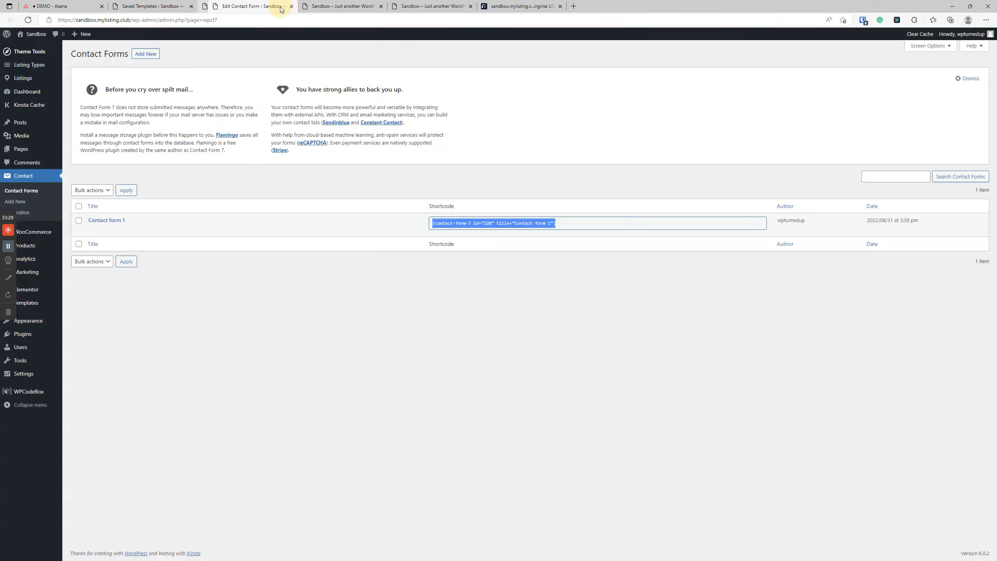
{"action": "left_click", "coordinate": [281, 6]}
{"action": "left_click", "coordinate": [280, 6]}
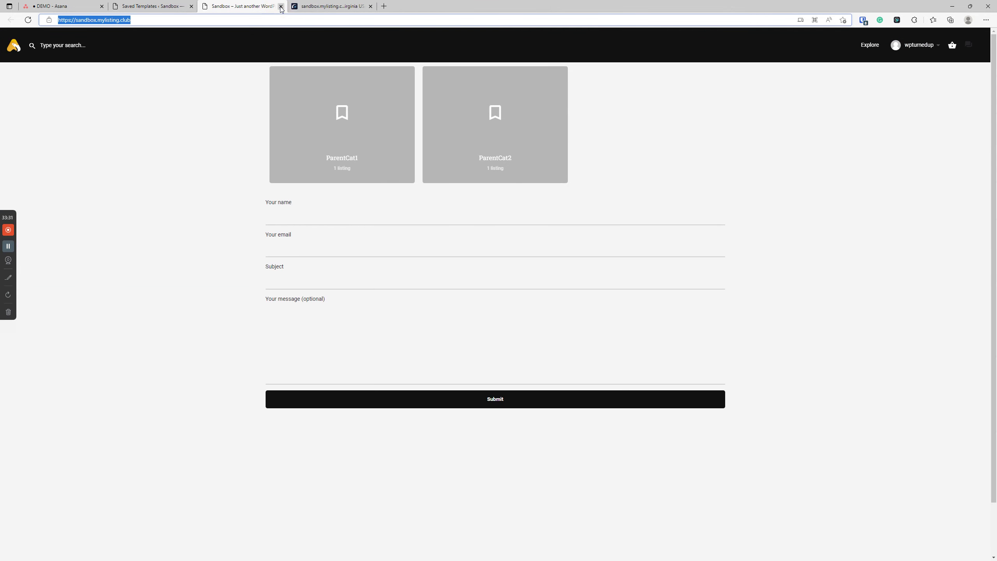
{"action": "left_click", "coordinate": [281, 6]}
{"action": "left_click", "coordinate": [151, 7]}
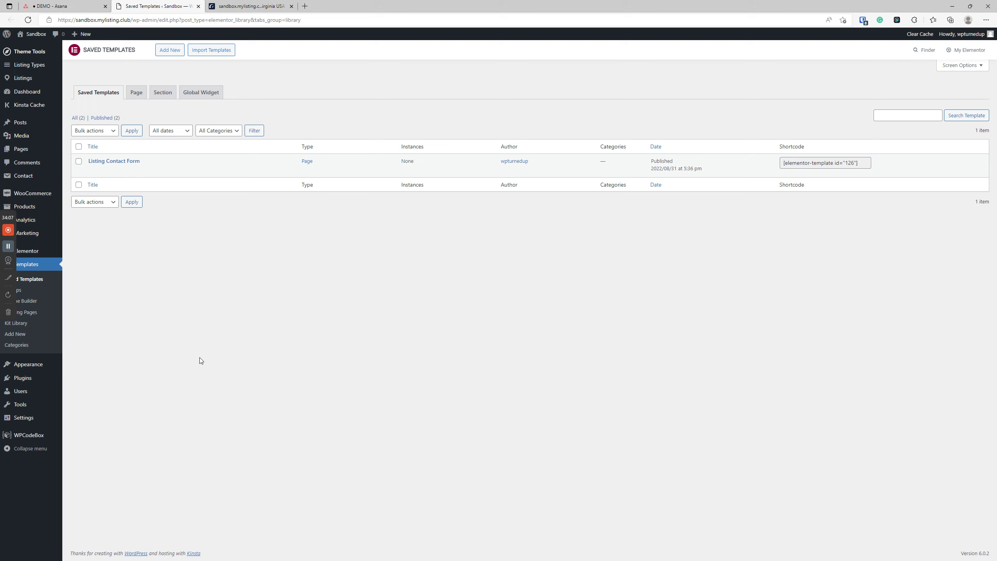
- Regenerate Elementor's CSS files and data from Elementor > Tools, then clear the site cache
{"action": "mouse_move", "coordinate": [43, 255]}
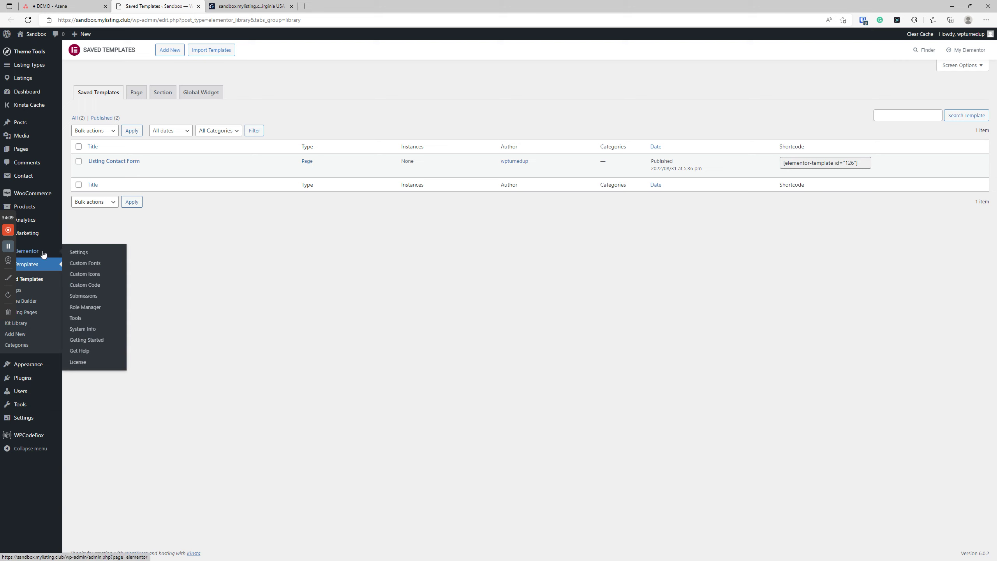
{"action": "left_click", "coordinate": [75, 318]}
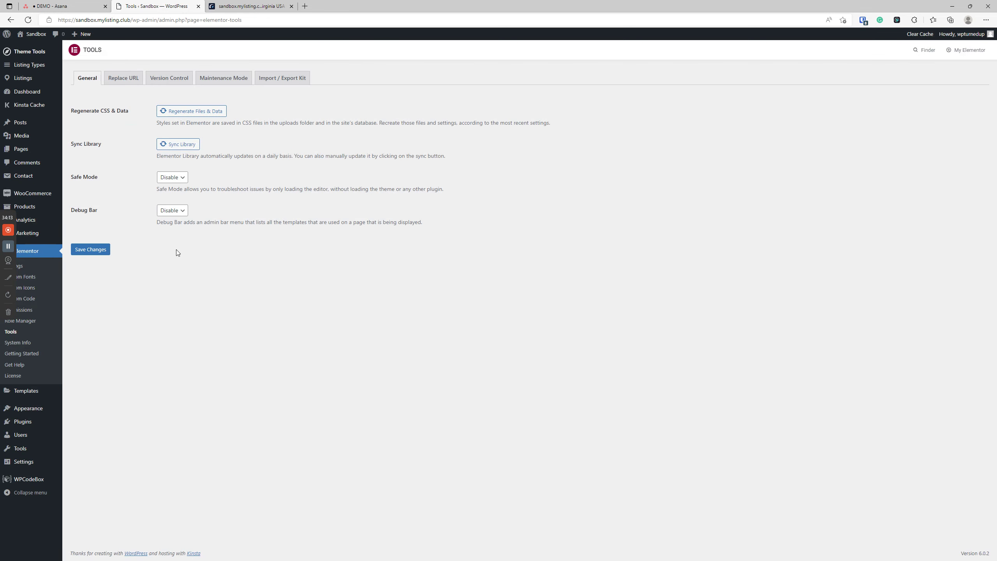
{"action": "left_click", "coordinate": [186, 113]}
{"action": "left_click", "coordinate": [920, 34]}
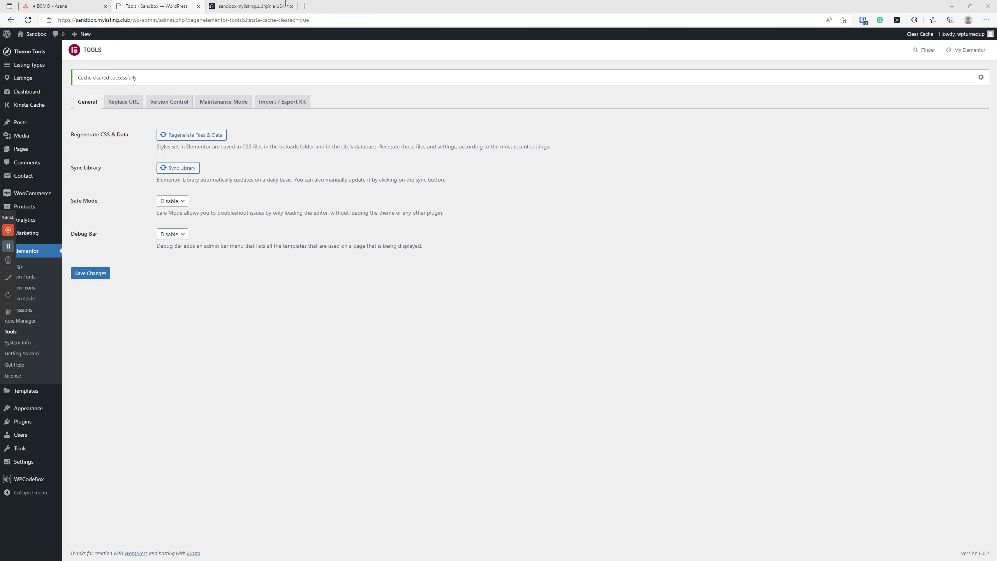
- Re-run the WebPageTest performance test on the homepage
{"action": "left_click", "coordinate": [255, 6]}
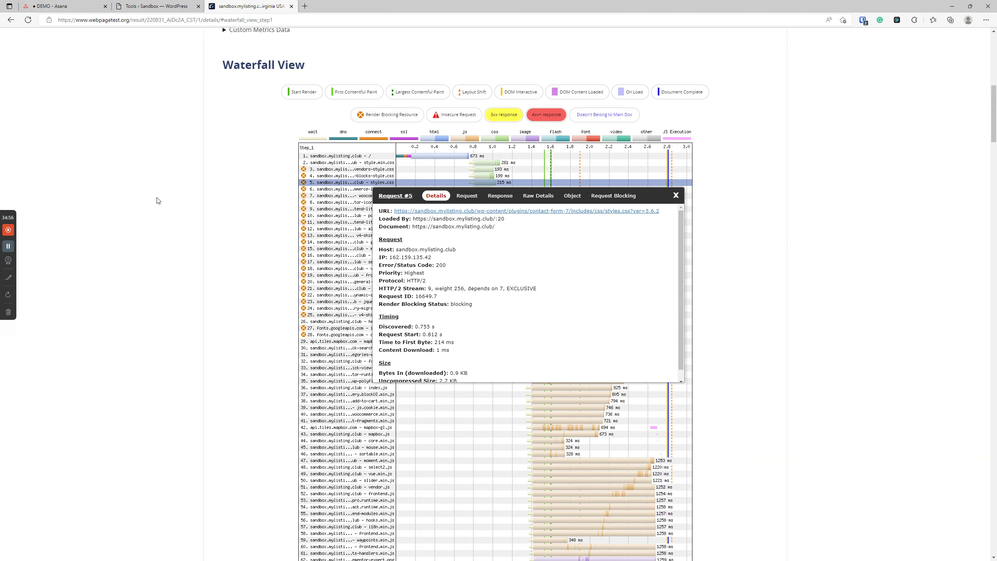
{"action": "scroll", "coordinate": [157, 199], "scroll_direction": "up", "scroll_amount": 10}
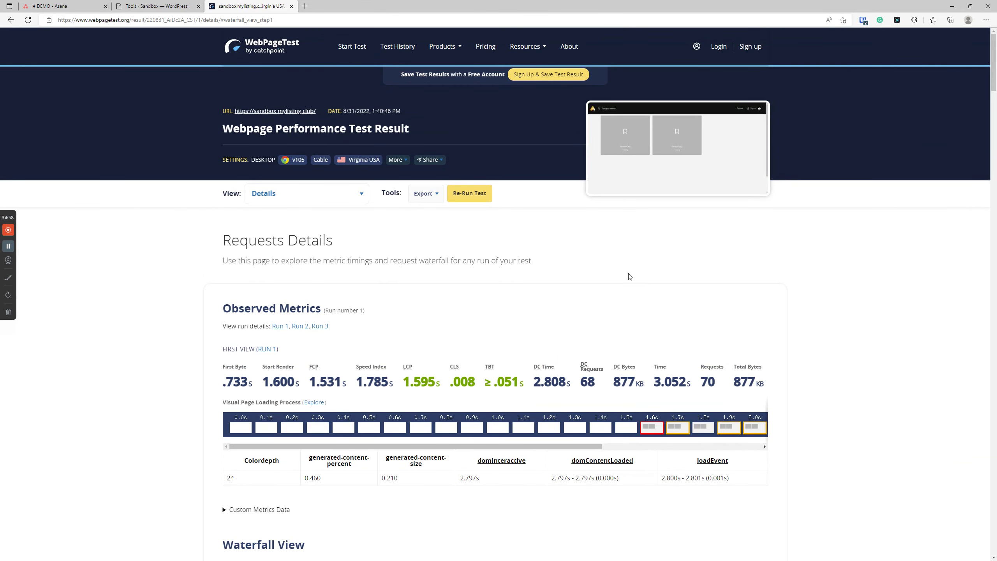
{"action": "left_click", "coordinate": [469, 196]}
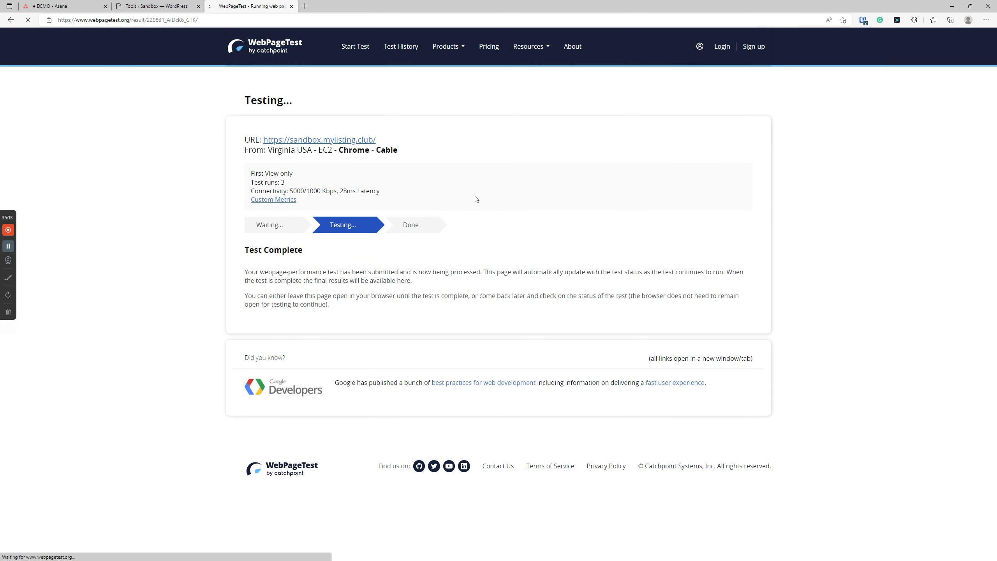
- Inspect request #5 in Run 1's waterfall, where Contact Form 7's styles.css is still render-blocking
{"action": "scroll", "coordinate": [160, 325], "scroll_direction": "down", "scroll_amount": 7}
{"action": "left_click", "coordinate": [545, 325]}
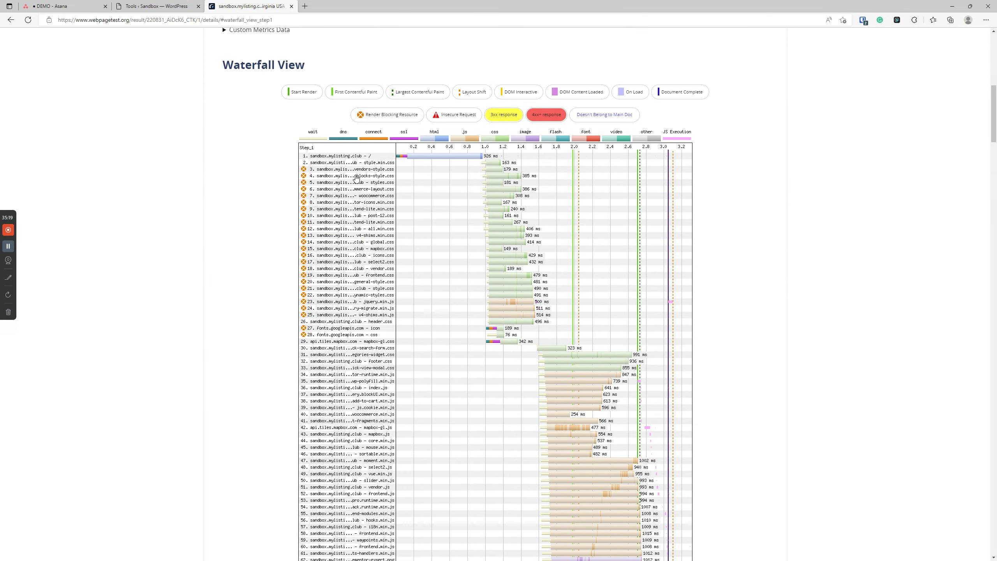
{"action": "left_click", "coordinate": [369, 184]}
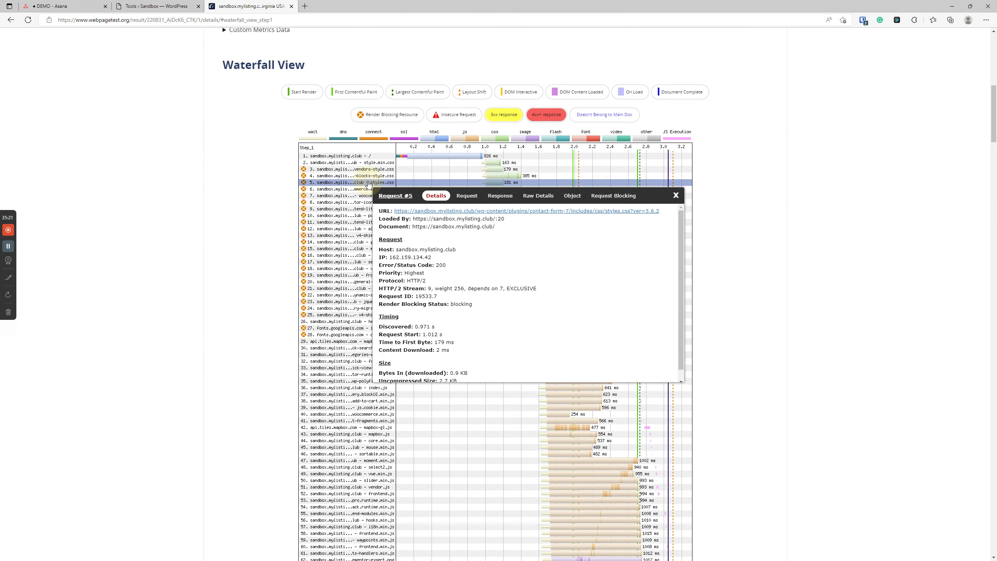